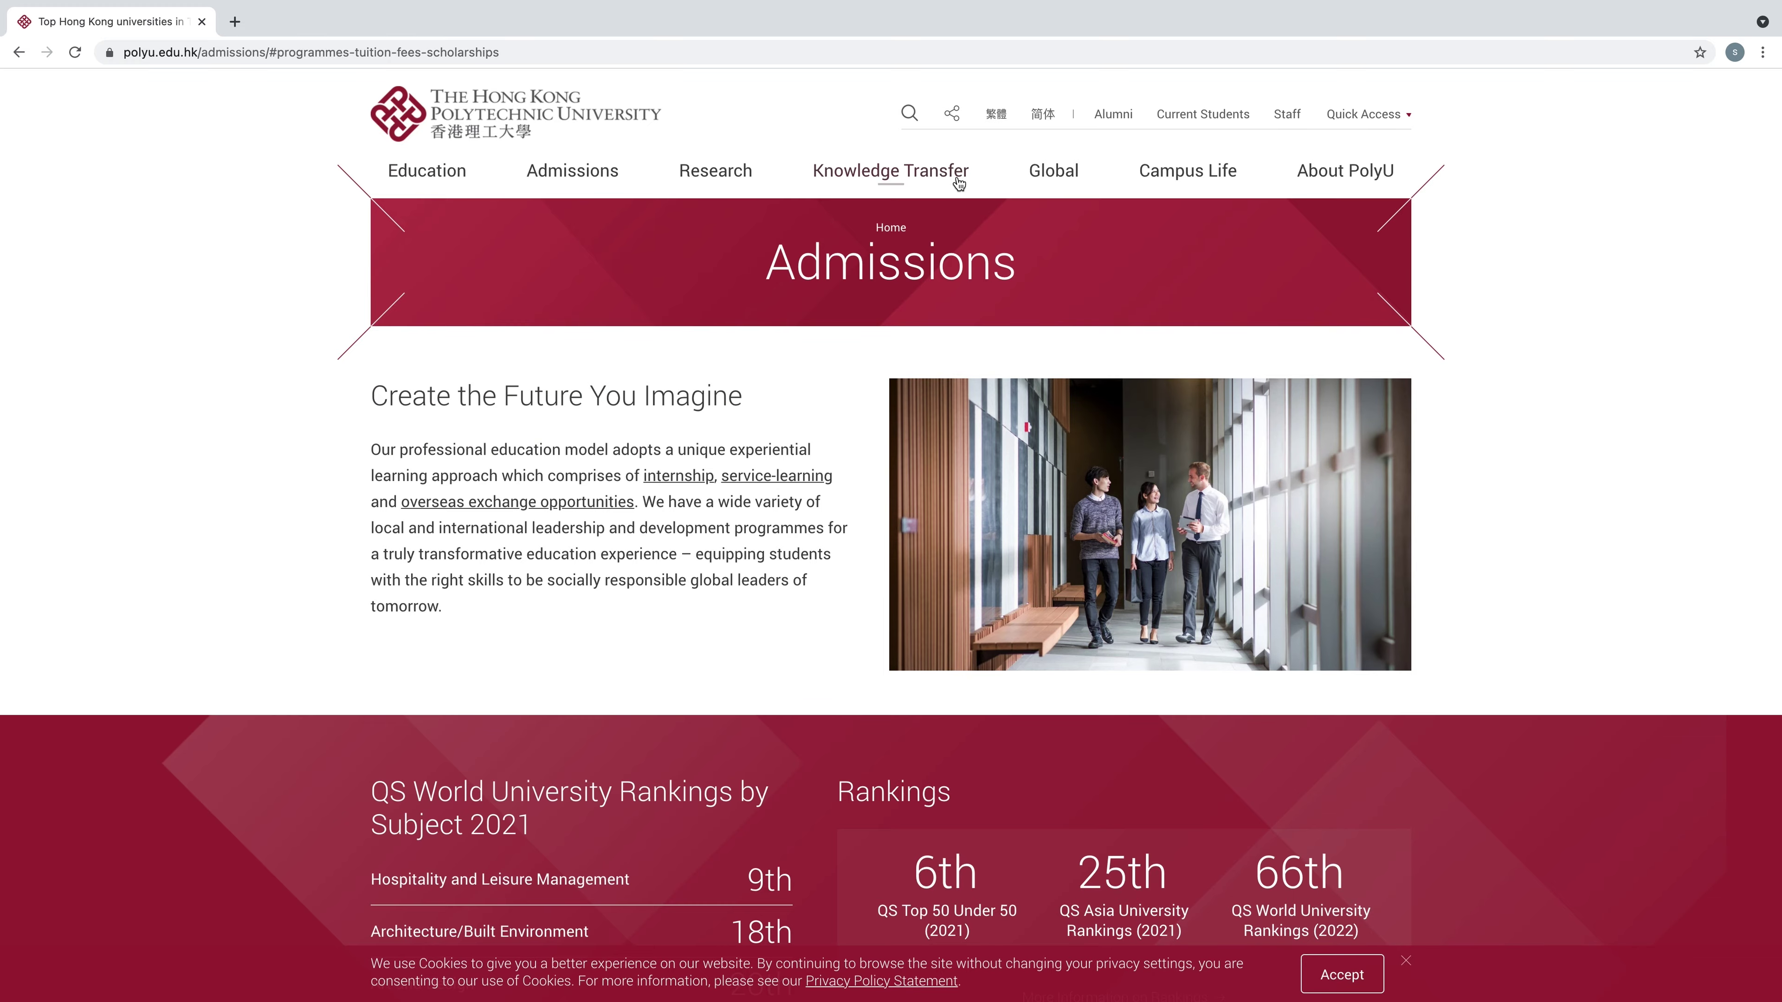
# Open Faculties and Schools from the Education menu to list PolyU's eight faculties
pyautogui.moveTo(1311, 186)
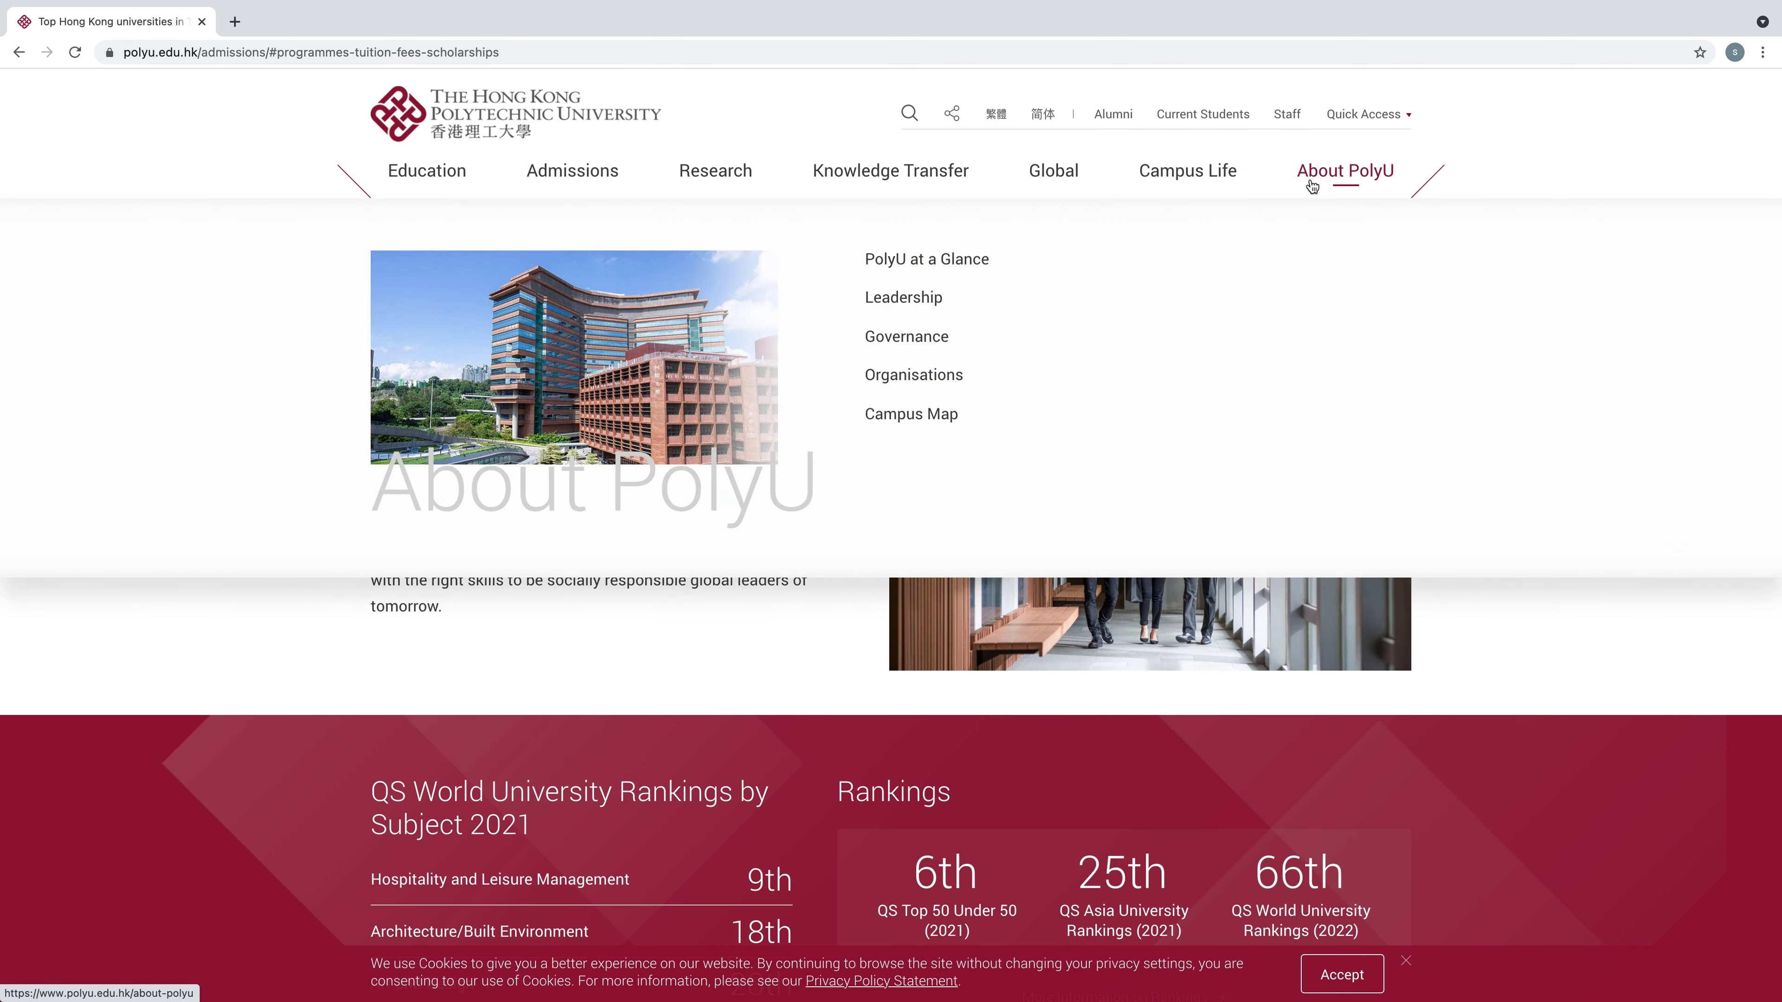
pyautogui.moveTo(444, 181)
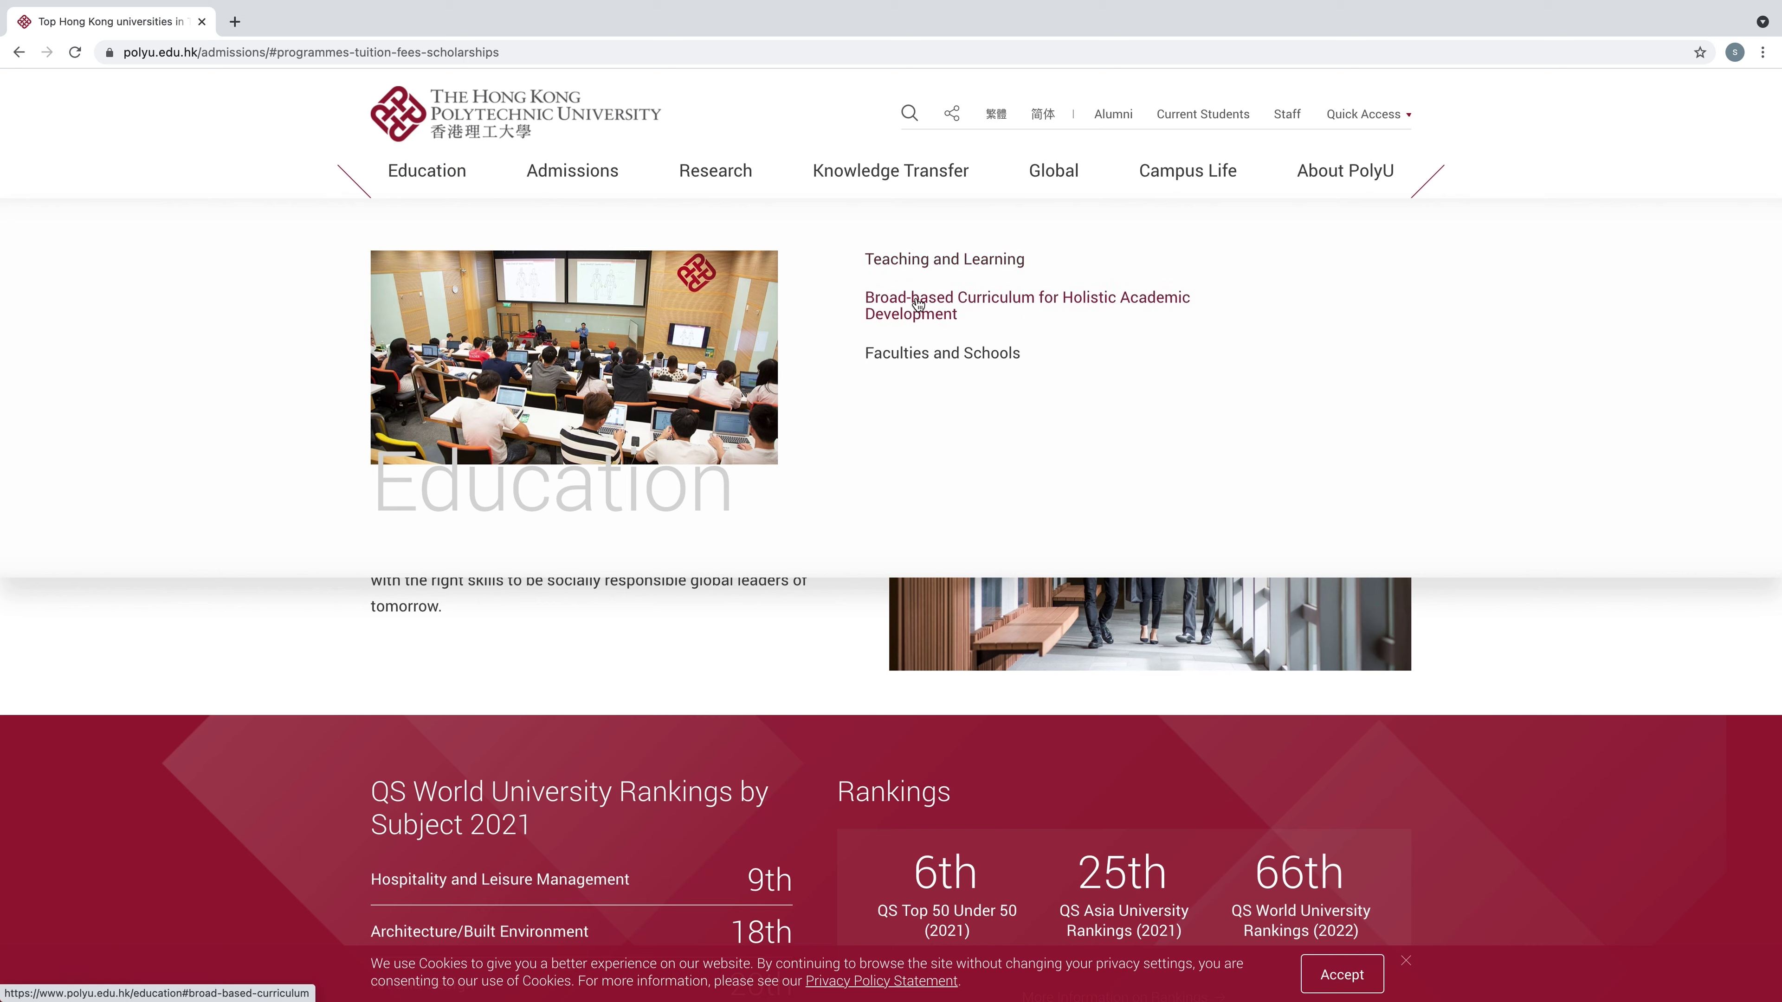
pyautogui.moveTo(917, 304)
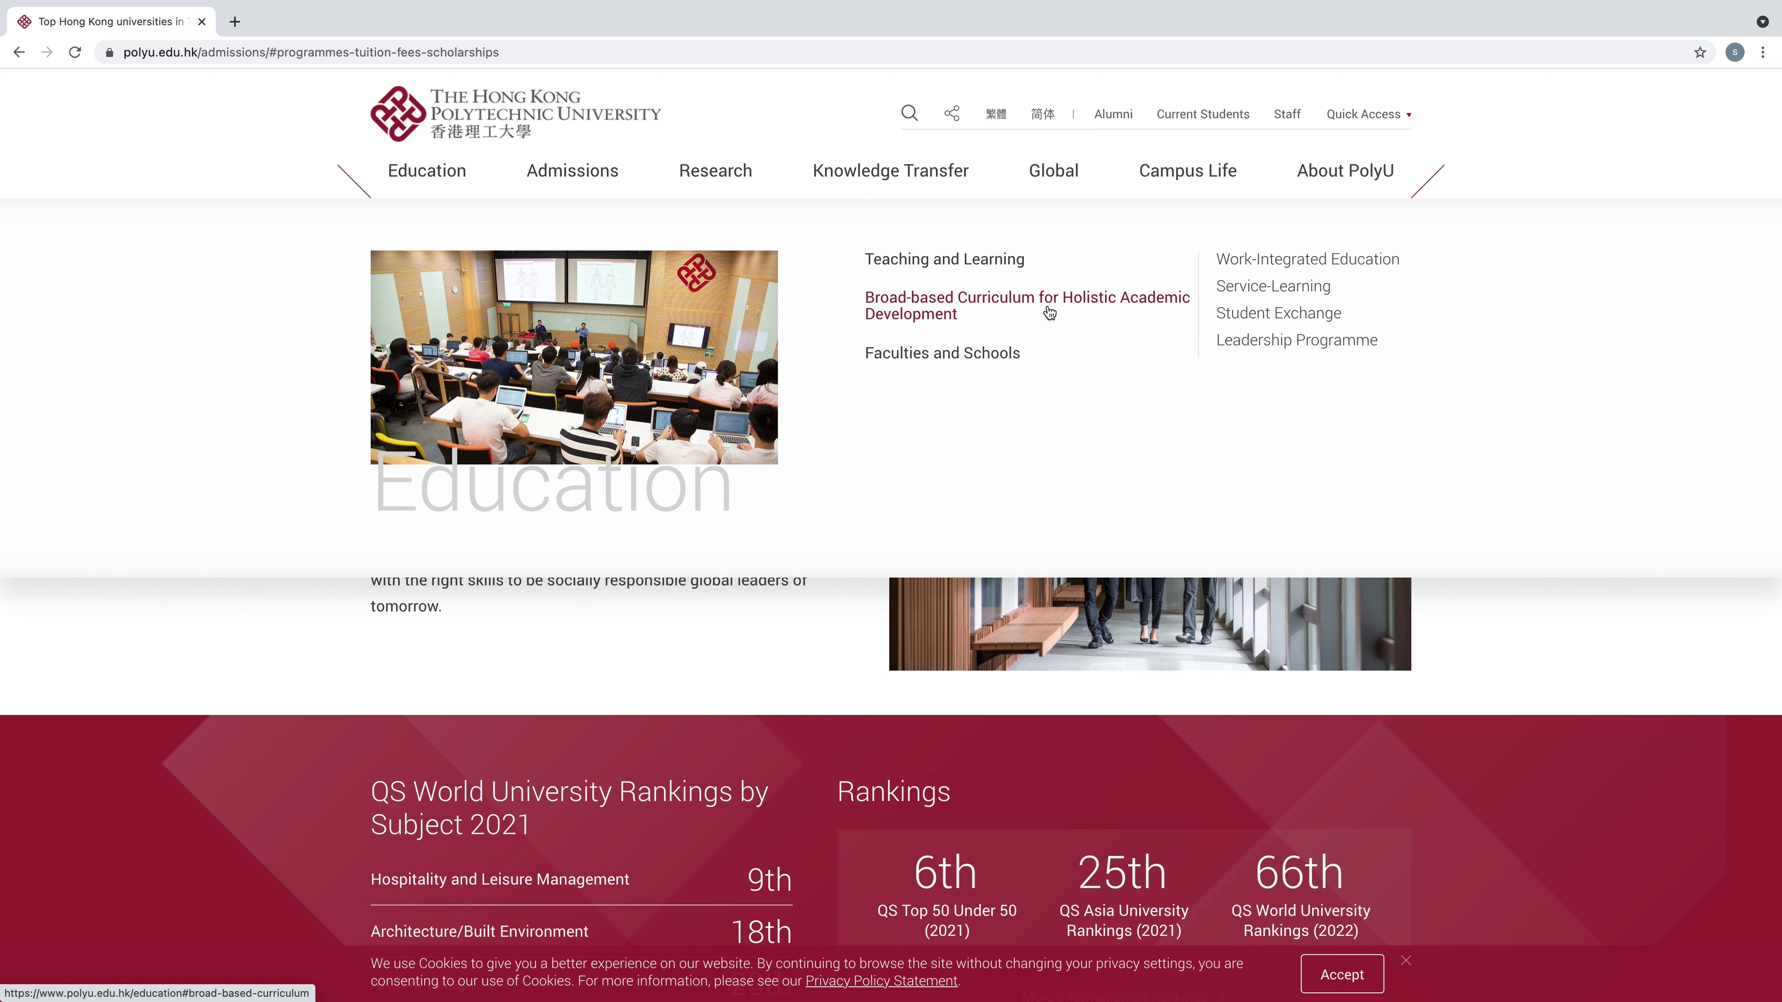
pyautogui.click(925, 359)
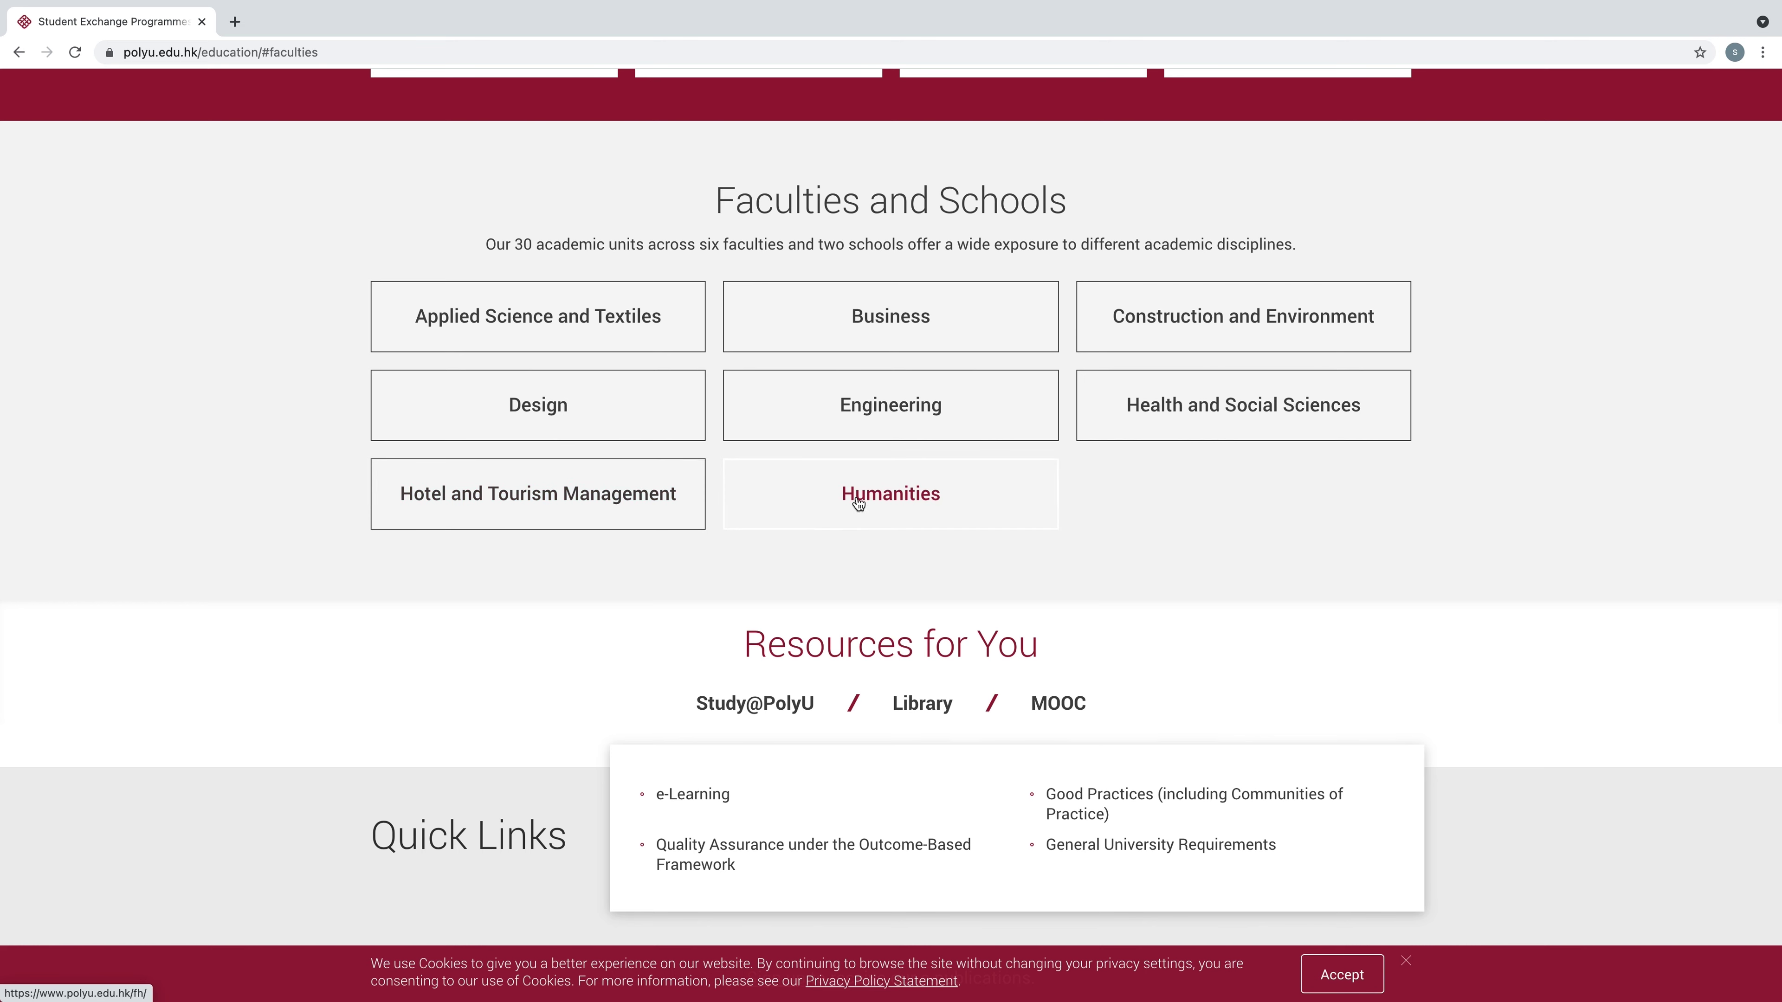
# Open the Engineering tile to load the Faculty of Engineering home page in a new tab
pyautogui.click(847, 408)
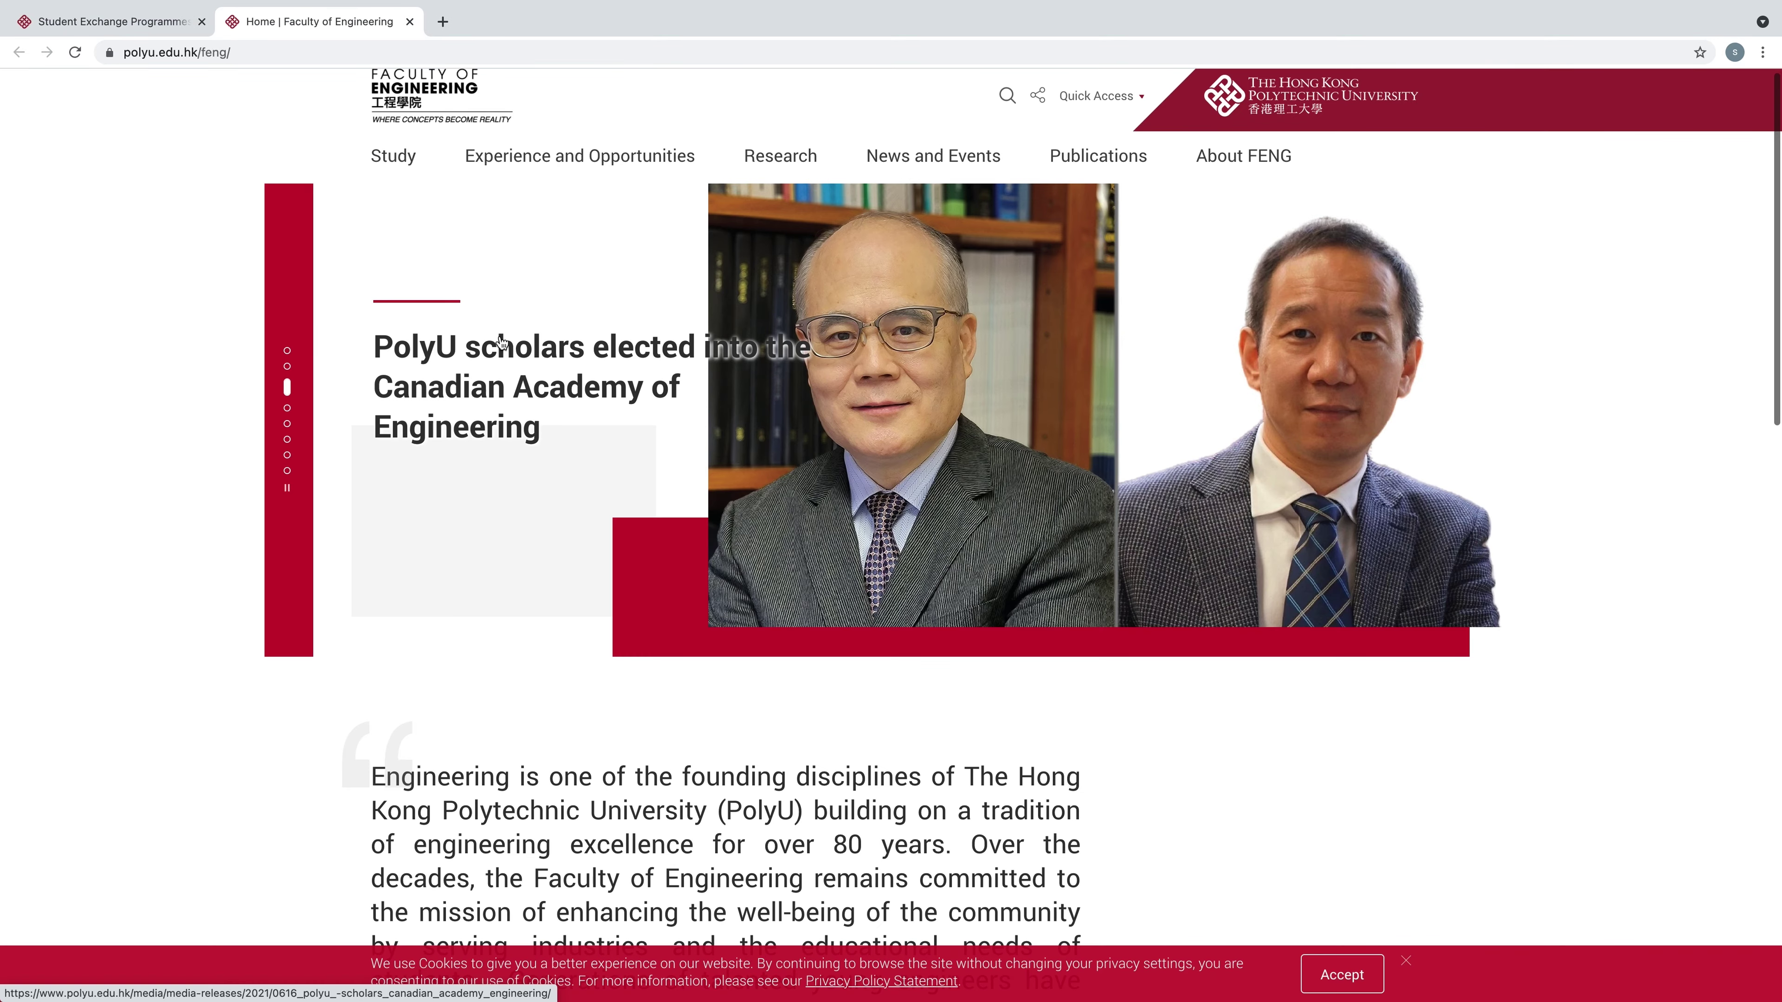
# Open Department of Electrical Engineering from the FENG home page's Useful Links
pyautogui.scroll(1, 403, 208)
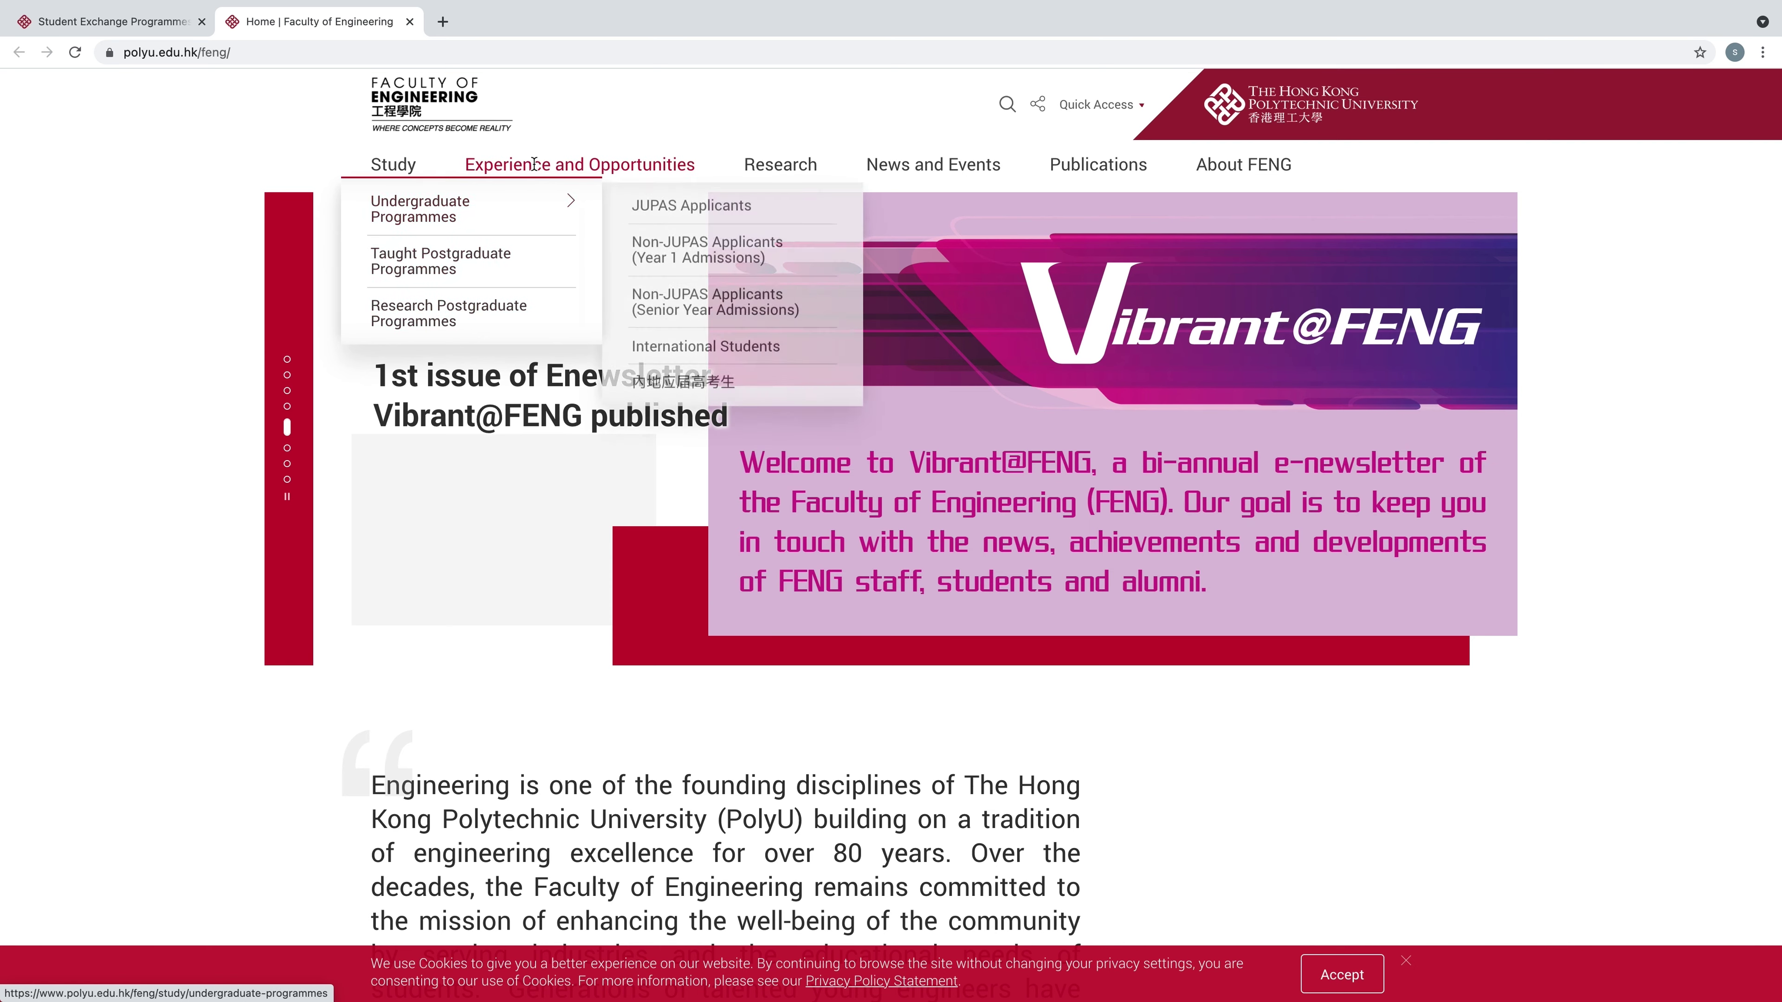
pyautogui.moveTo(567, 169)
pyautogui.moveTo(777, 177)
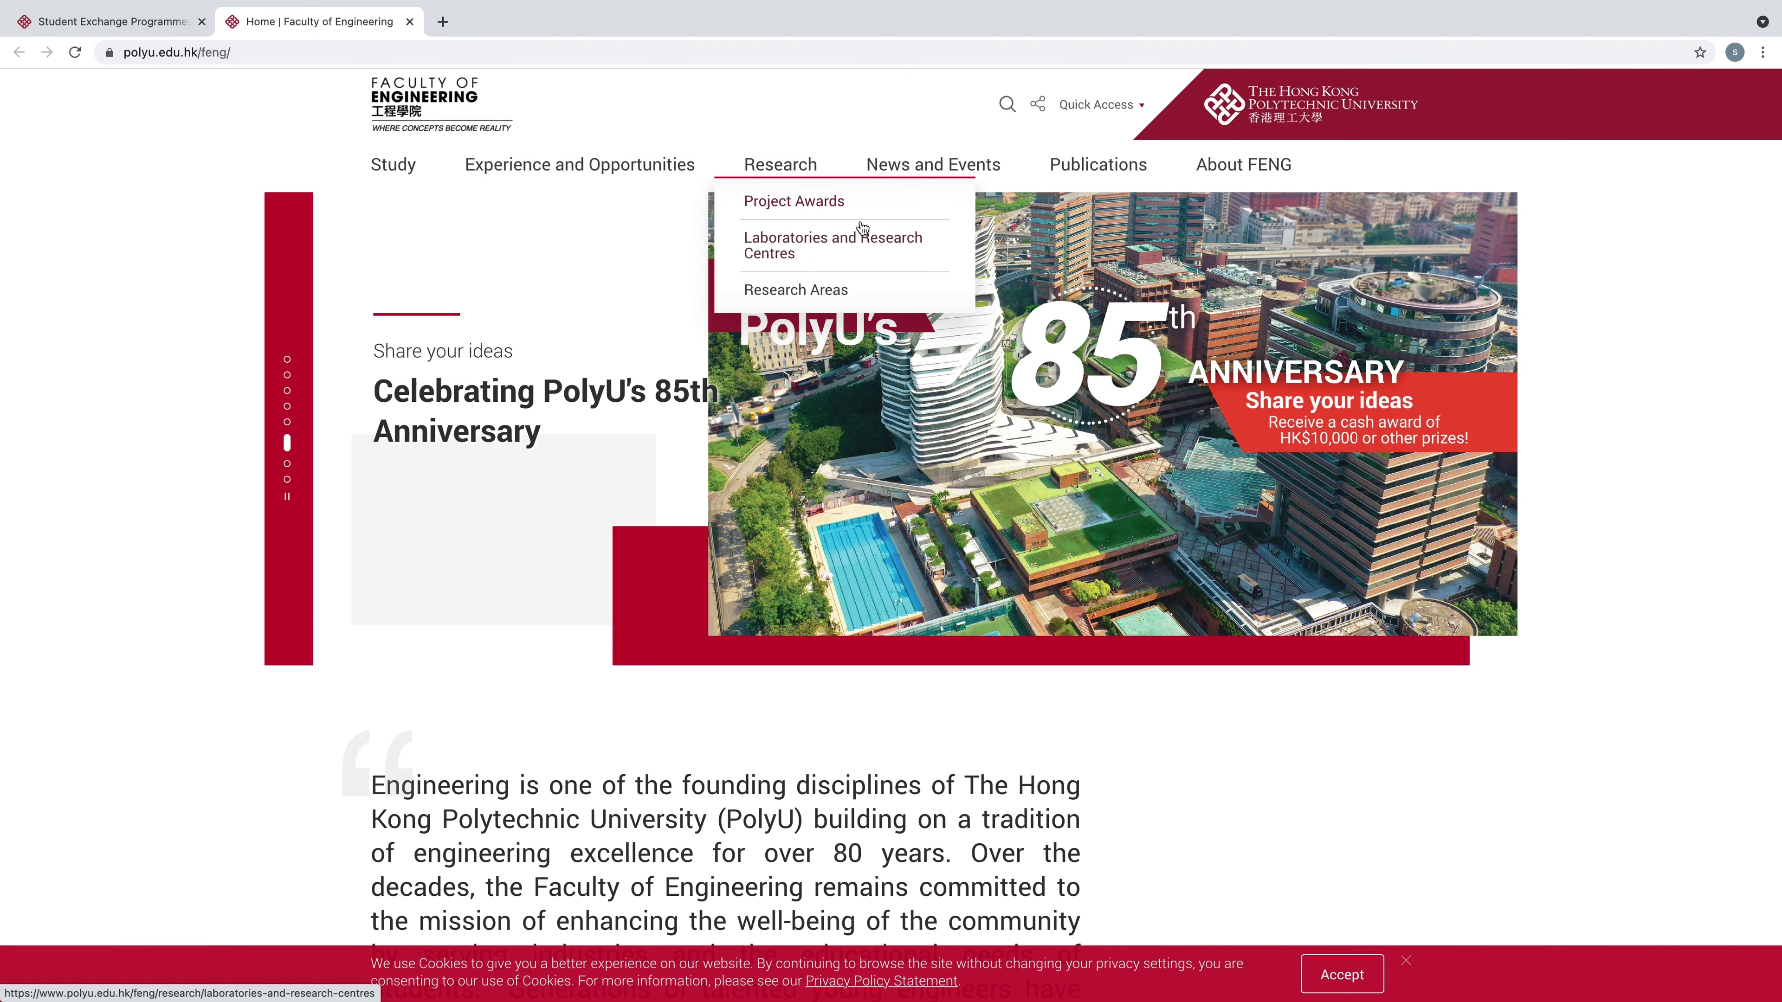
pyautogui.scroll(-5, 656, 344)
pyautogui.scroll(-13, 656, 343)
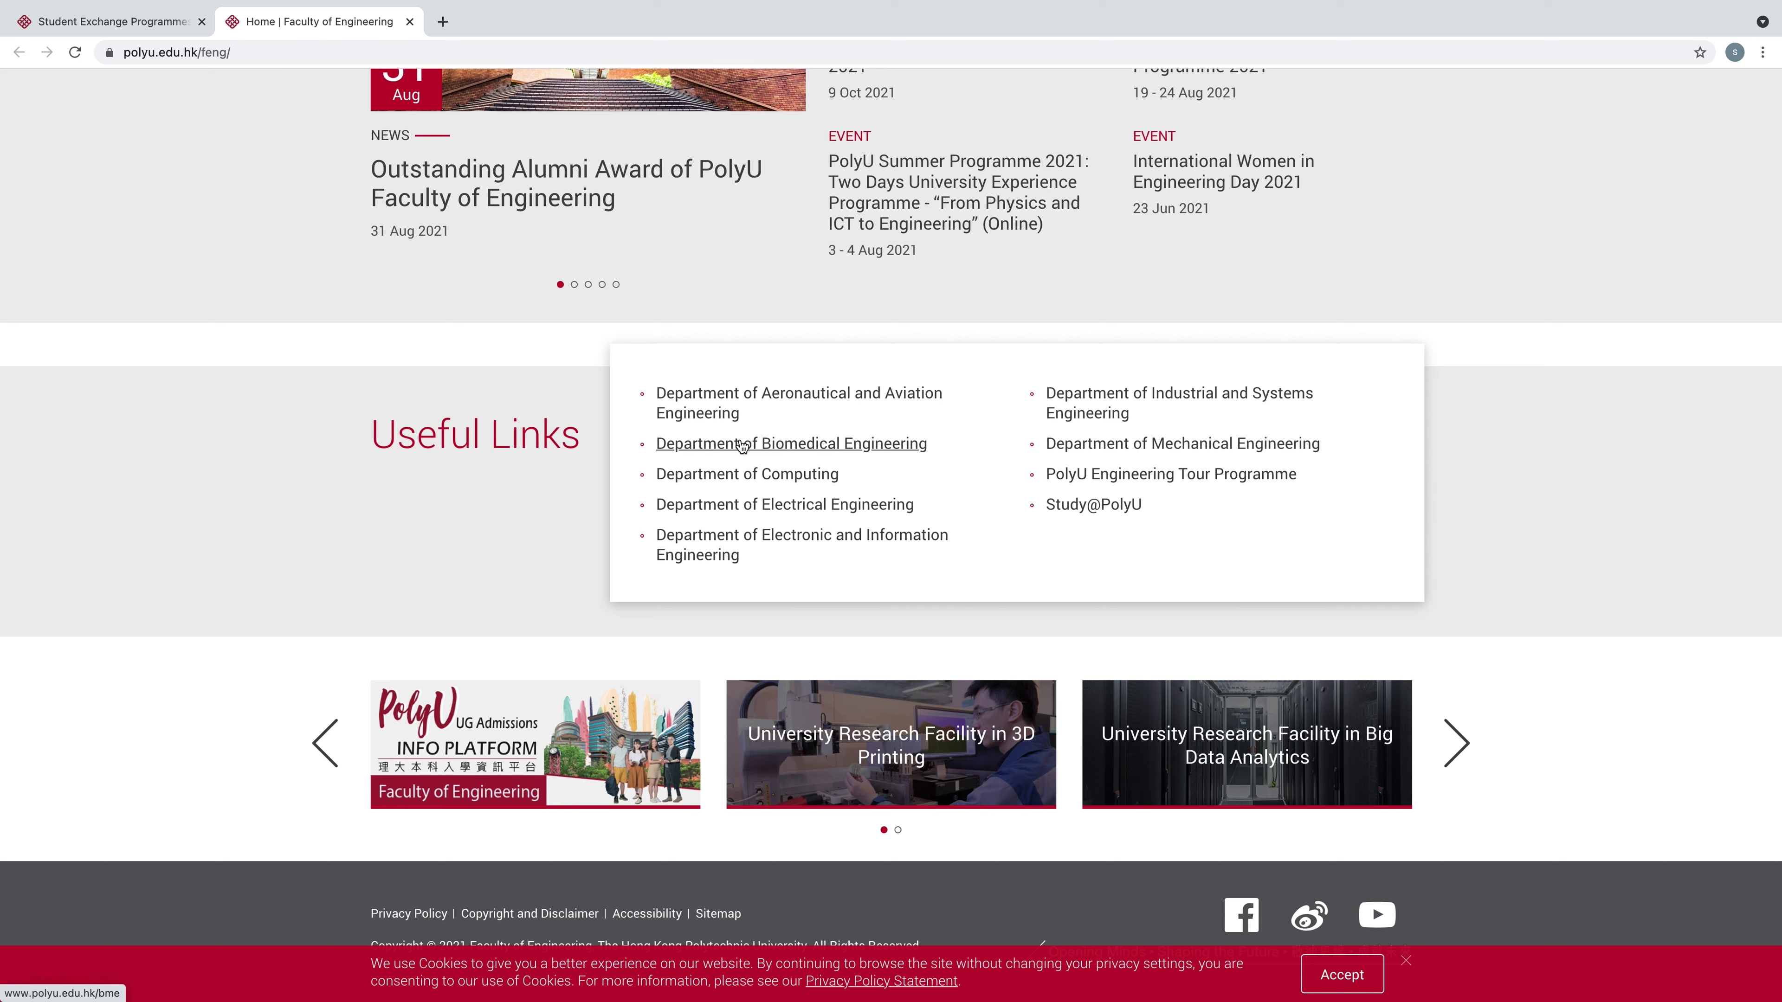
pyautogui.click(823, 513)
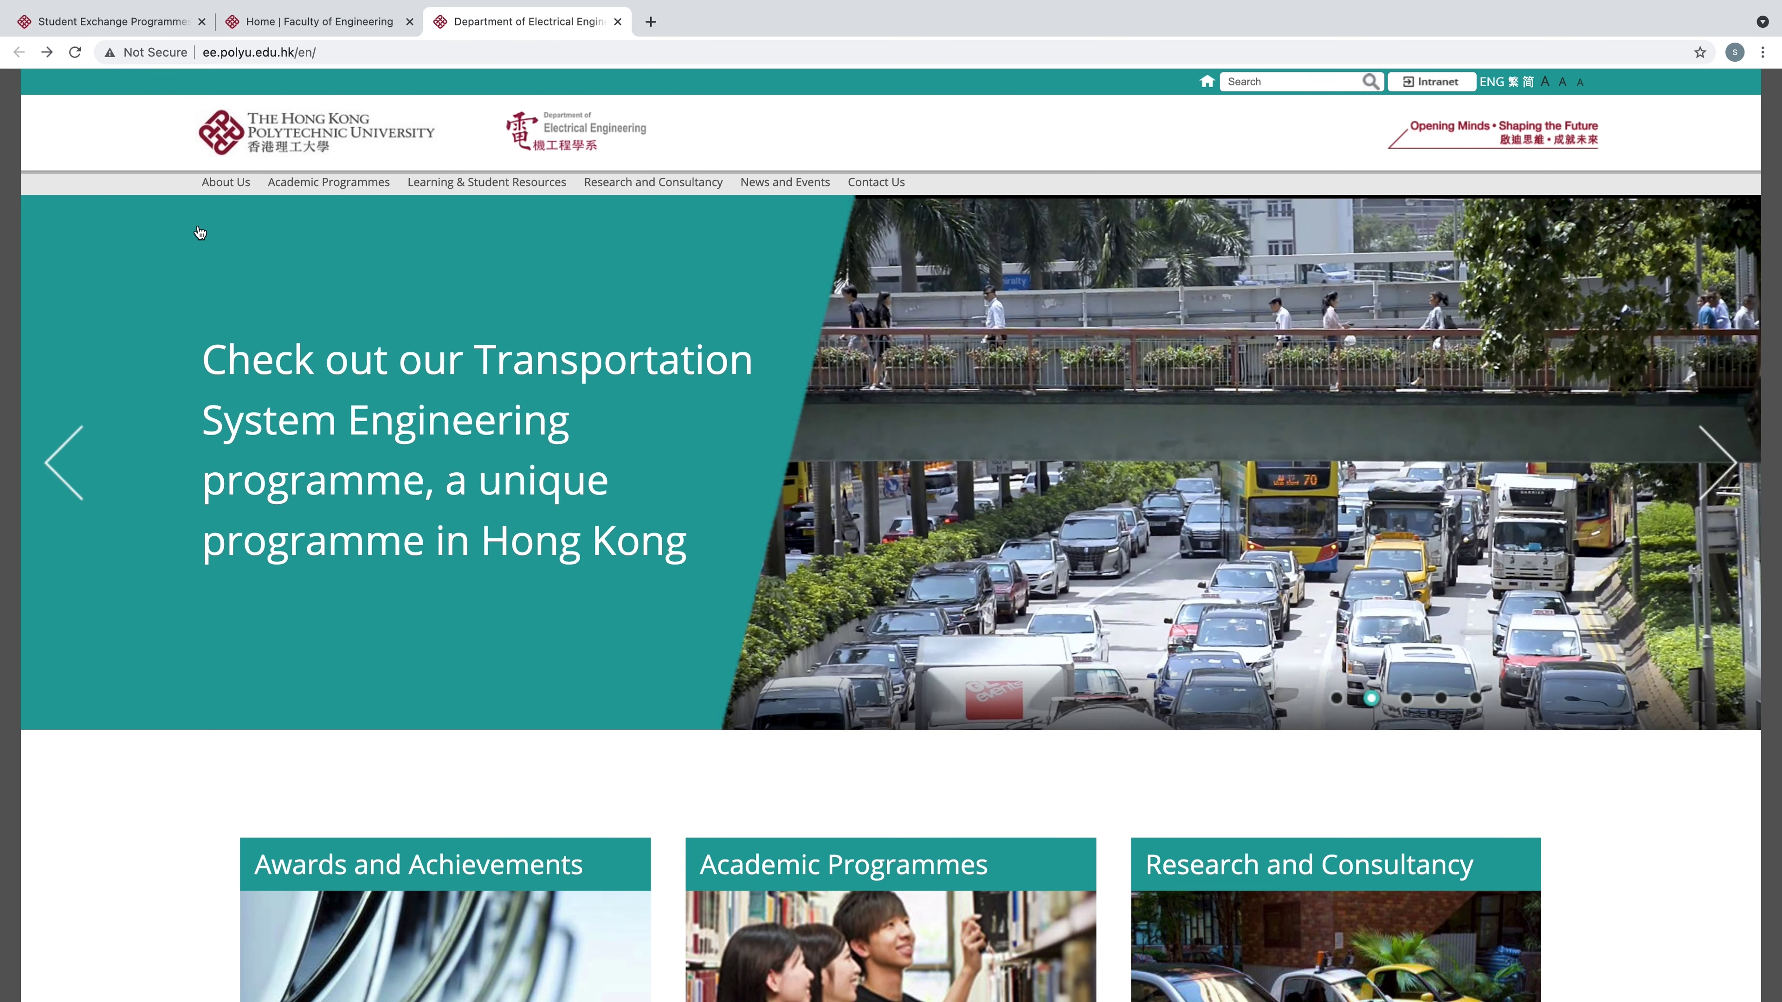
# Show the About Us submenu on the Electrical Engineering home page's top menu
pyautogui.moveTo(222, 191)
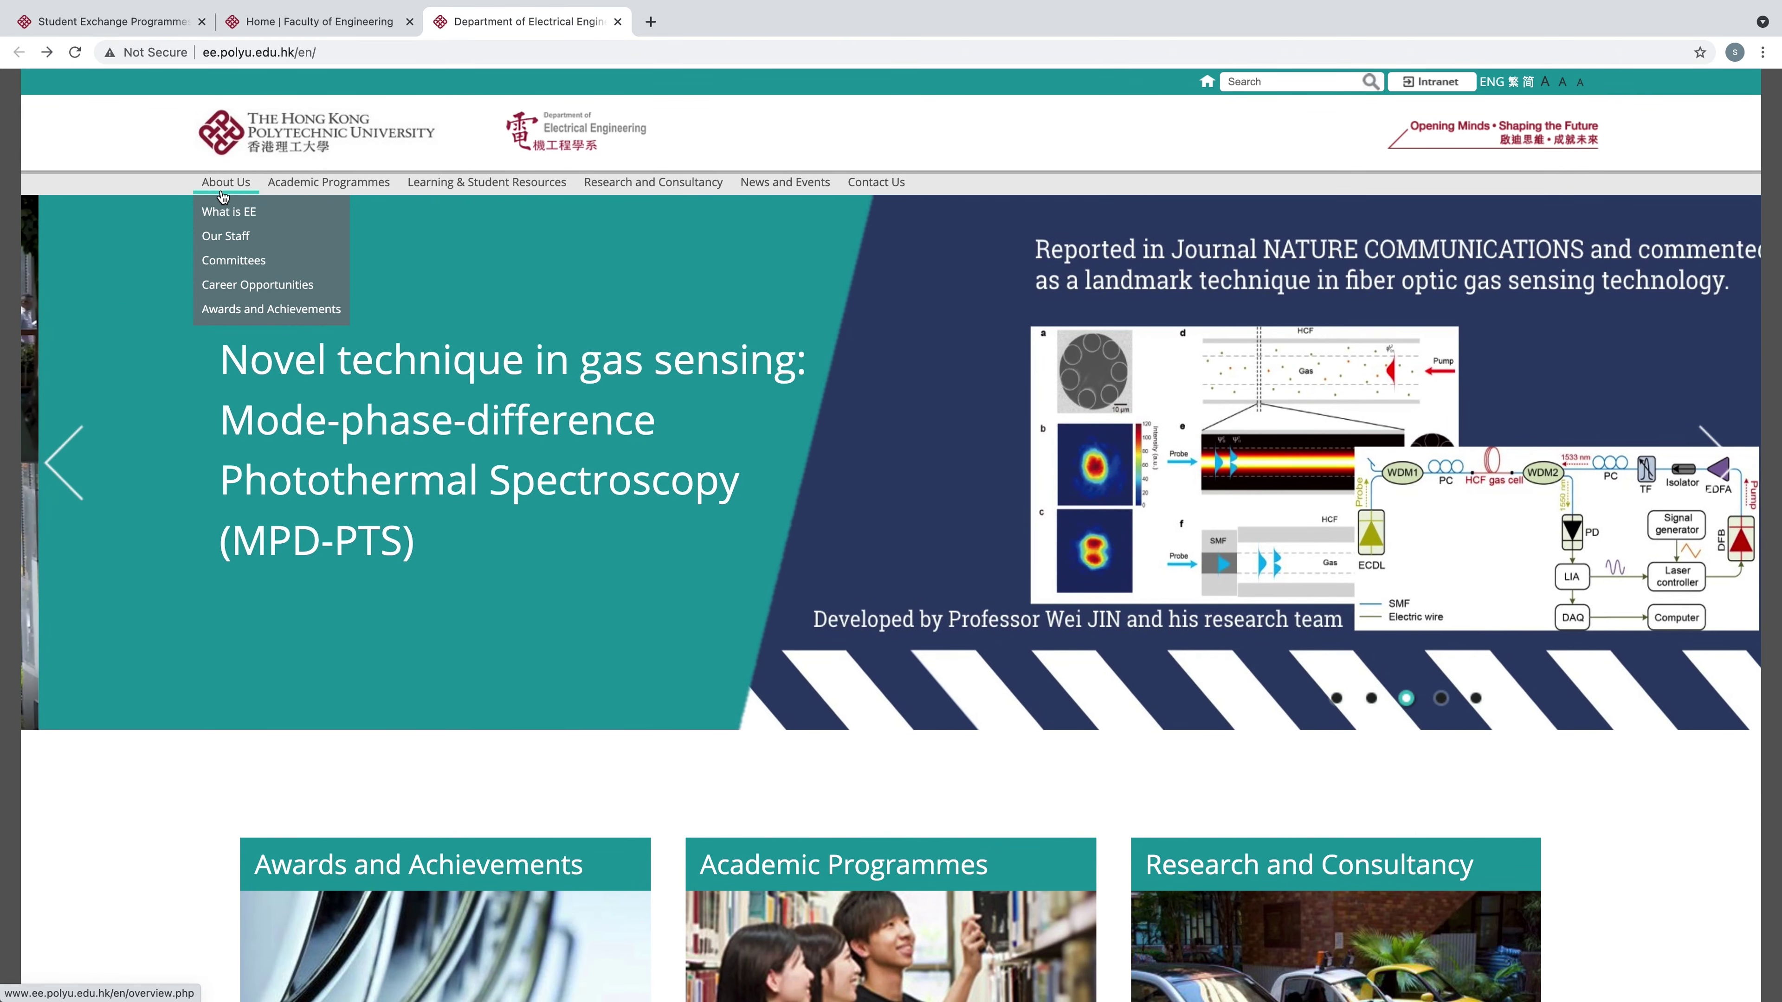
# Open the EE department's Our Staff page and look through the academic staff list
pyautogui.click(228, 237)
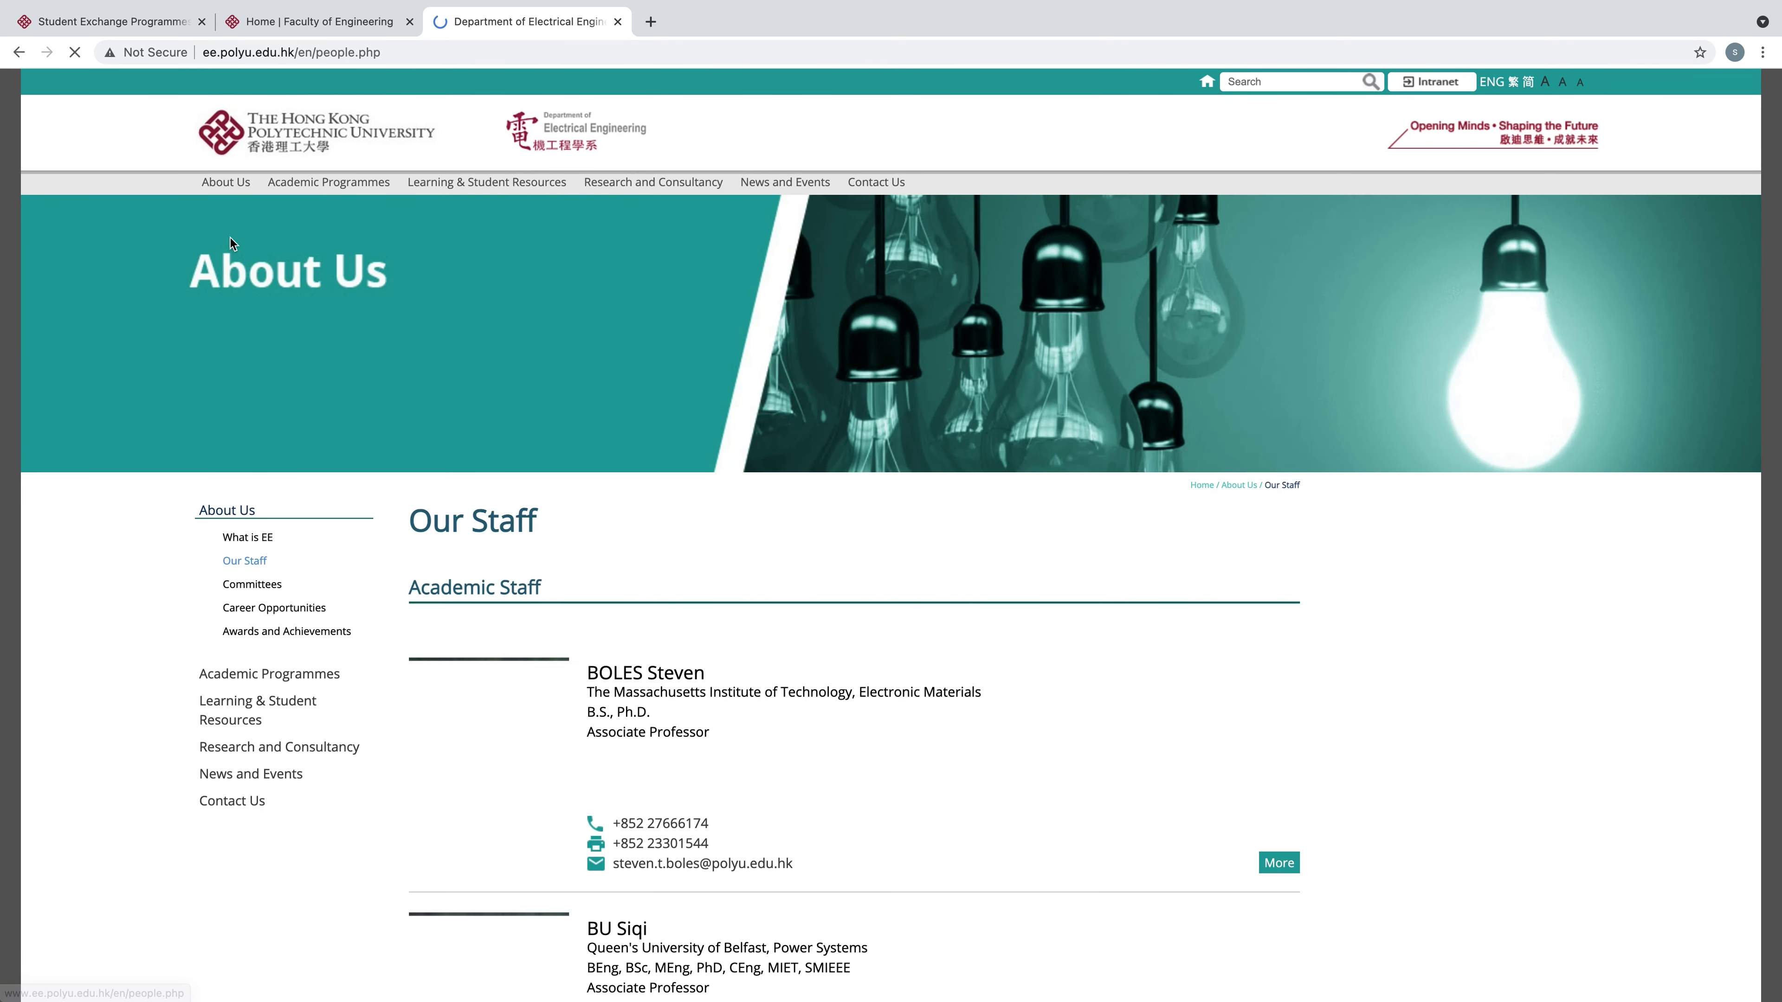
pyautogui.scroll(-2, 983, 546)
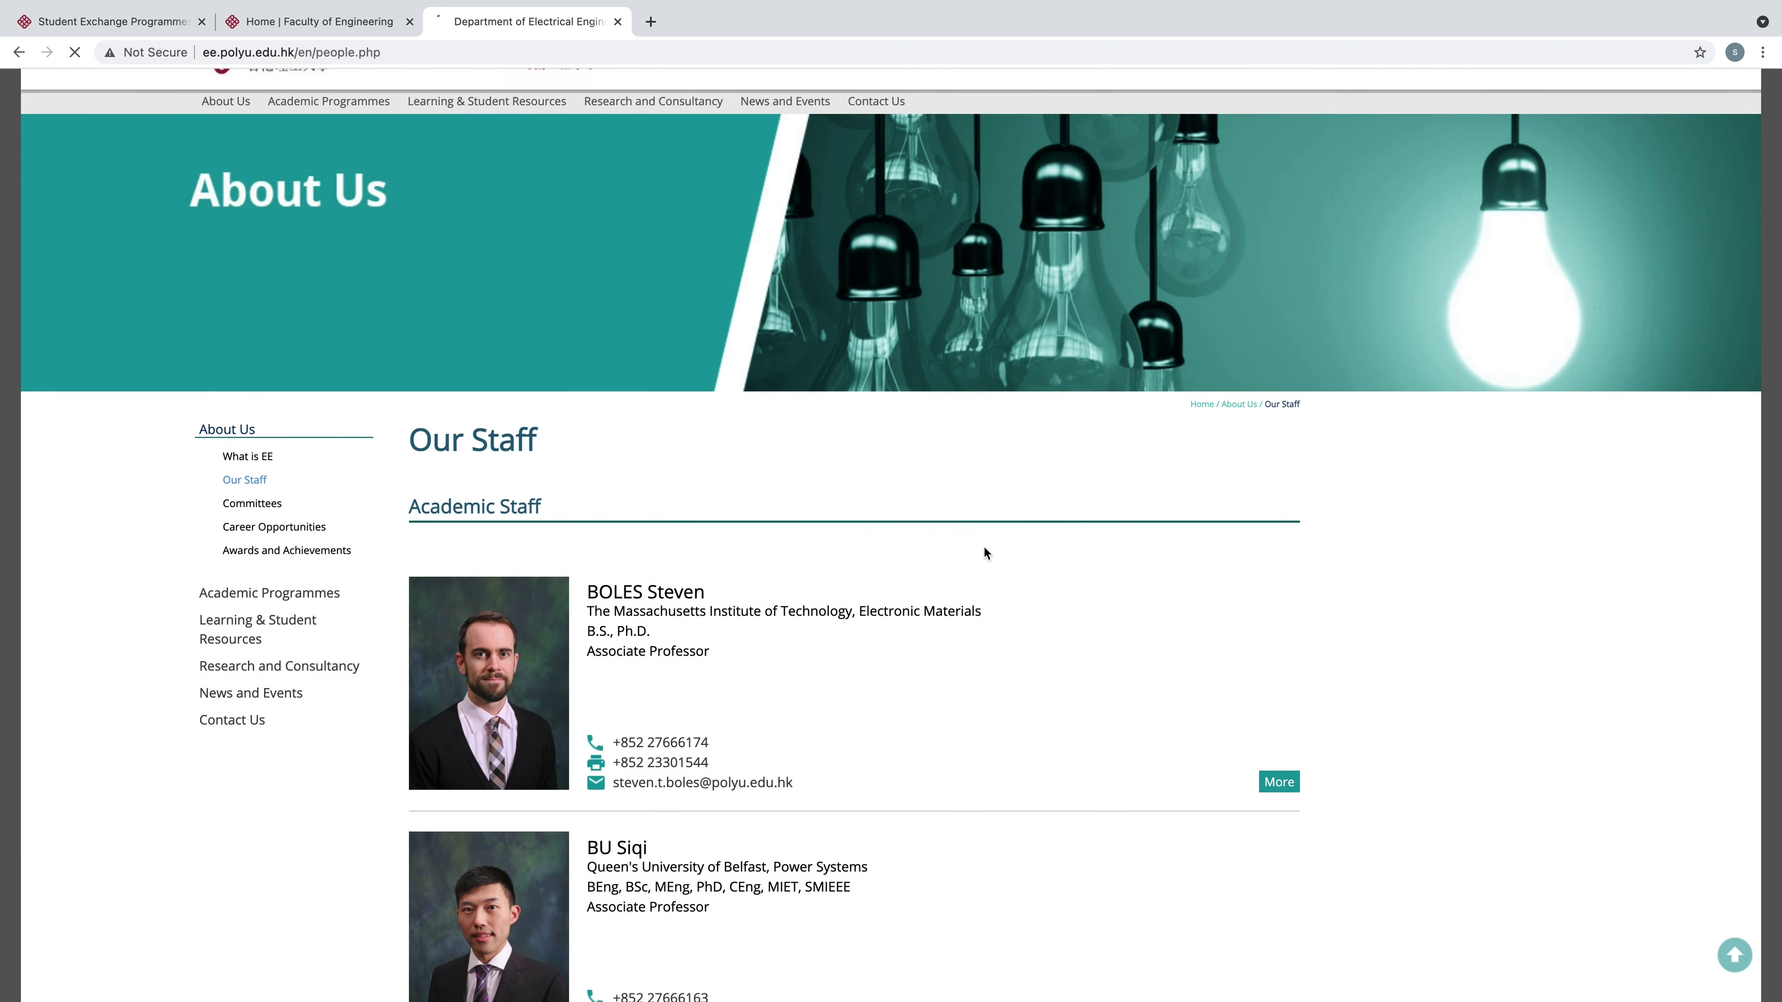
pyautogui.scroll(-3, 983, 554)
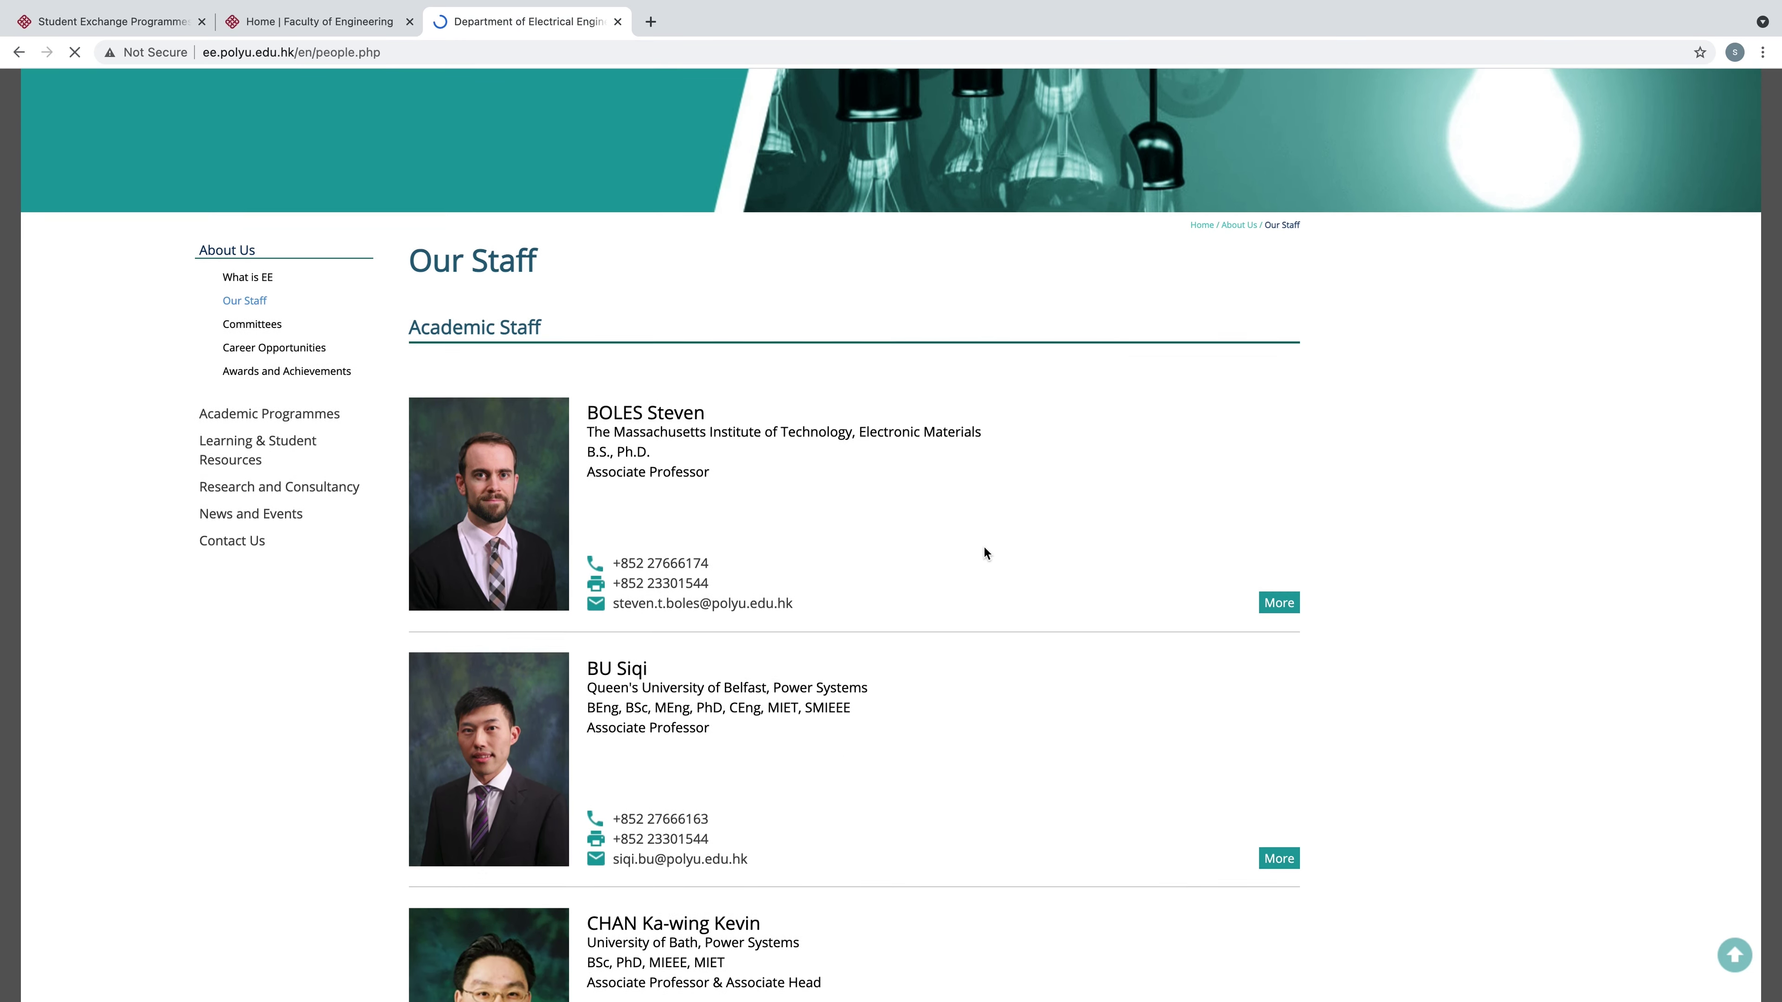
pyautogui.scroll(-2, 983, 548)
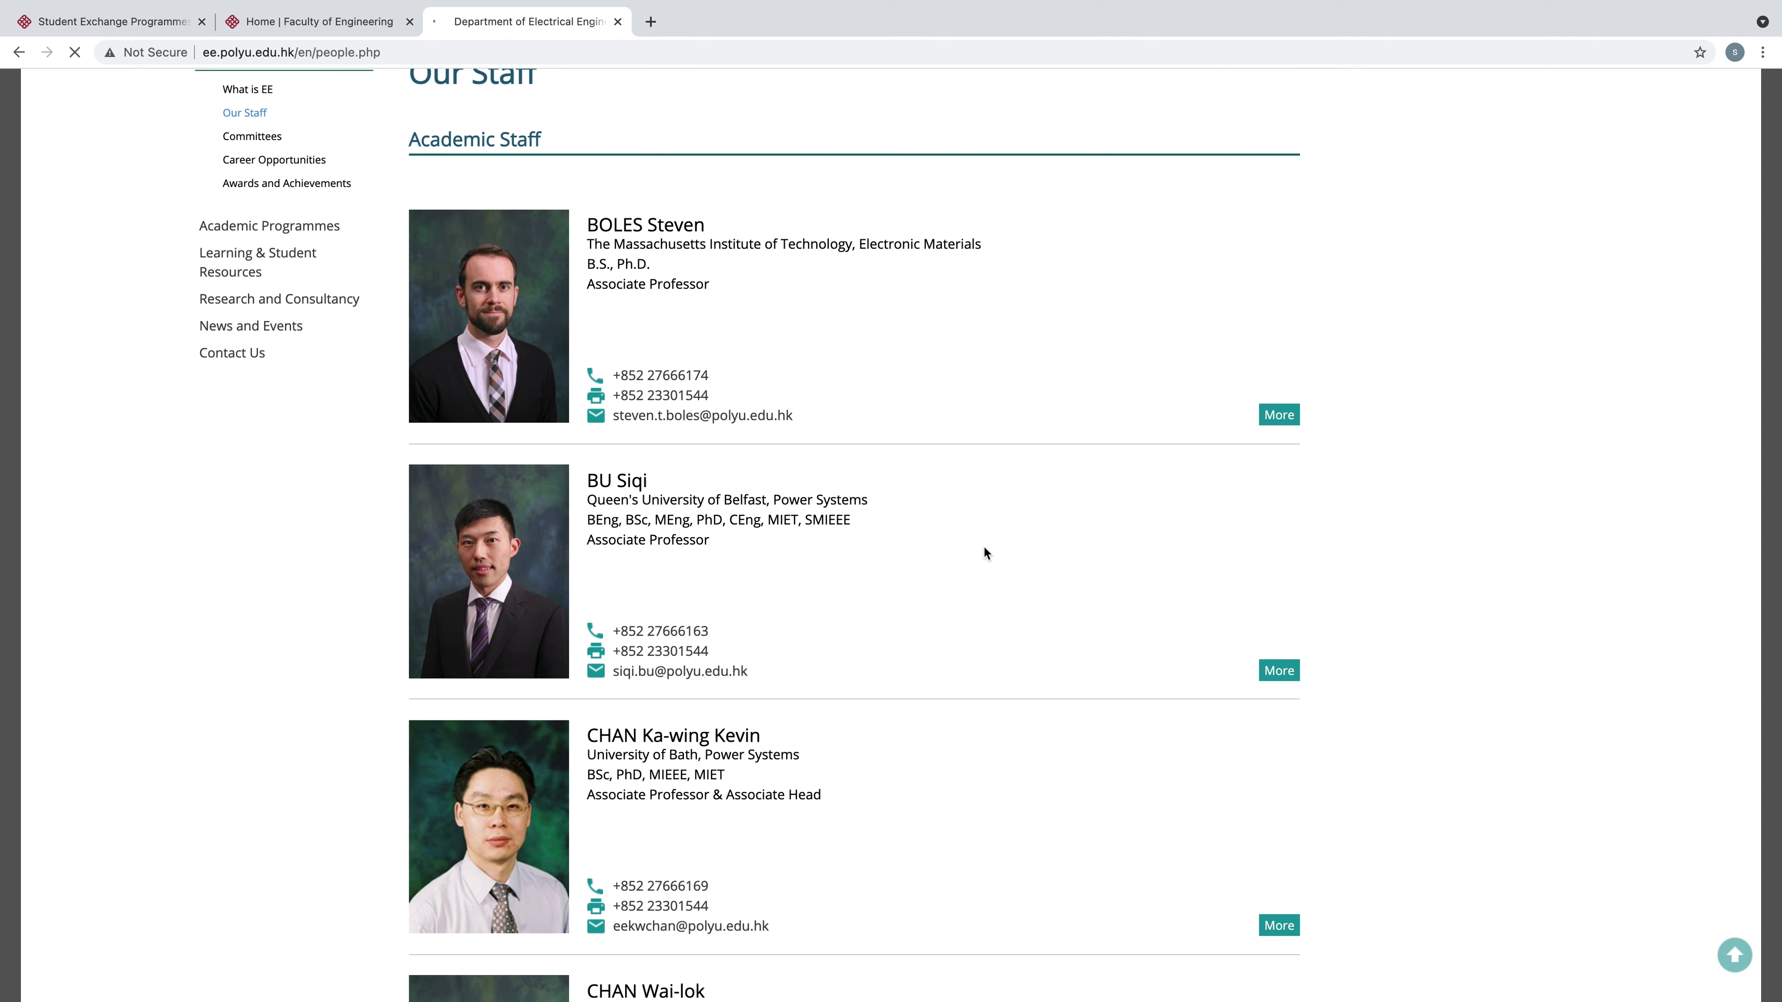
pyautogui.scroll(-1, 984, 553)
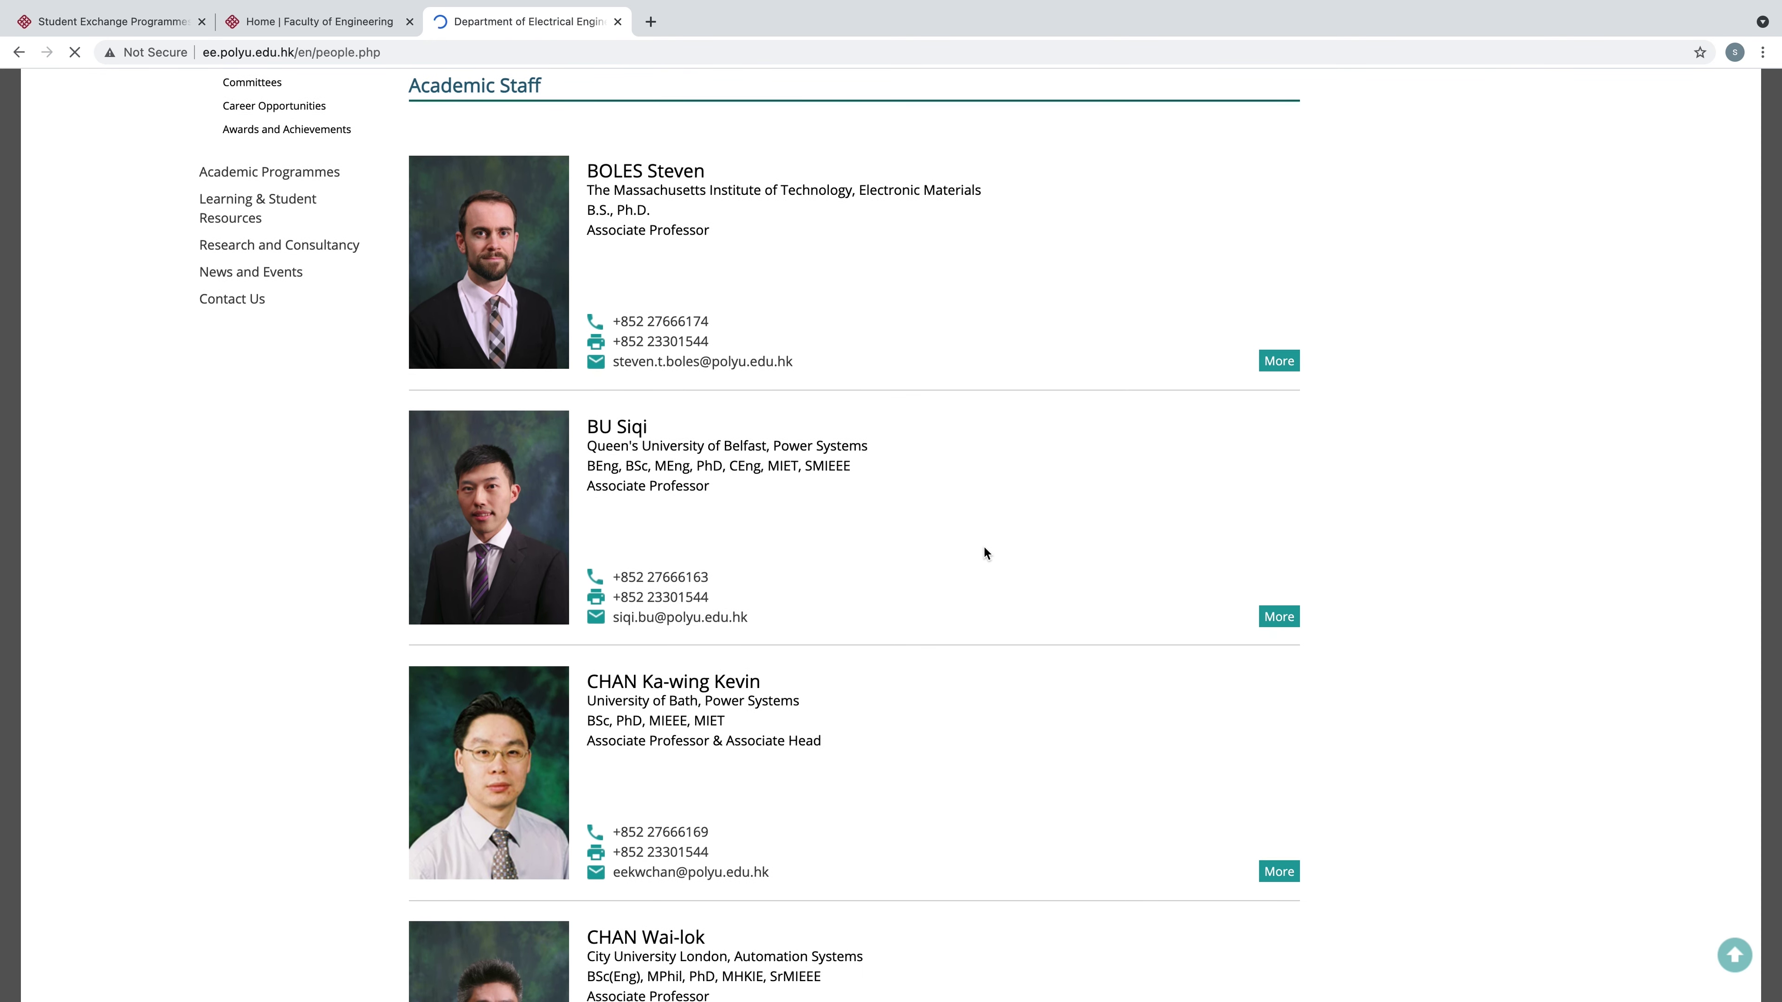
pyautogui.scroll(-2, 984, 553)
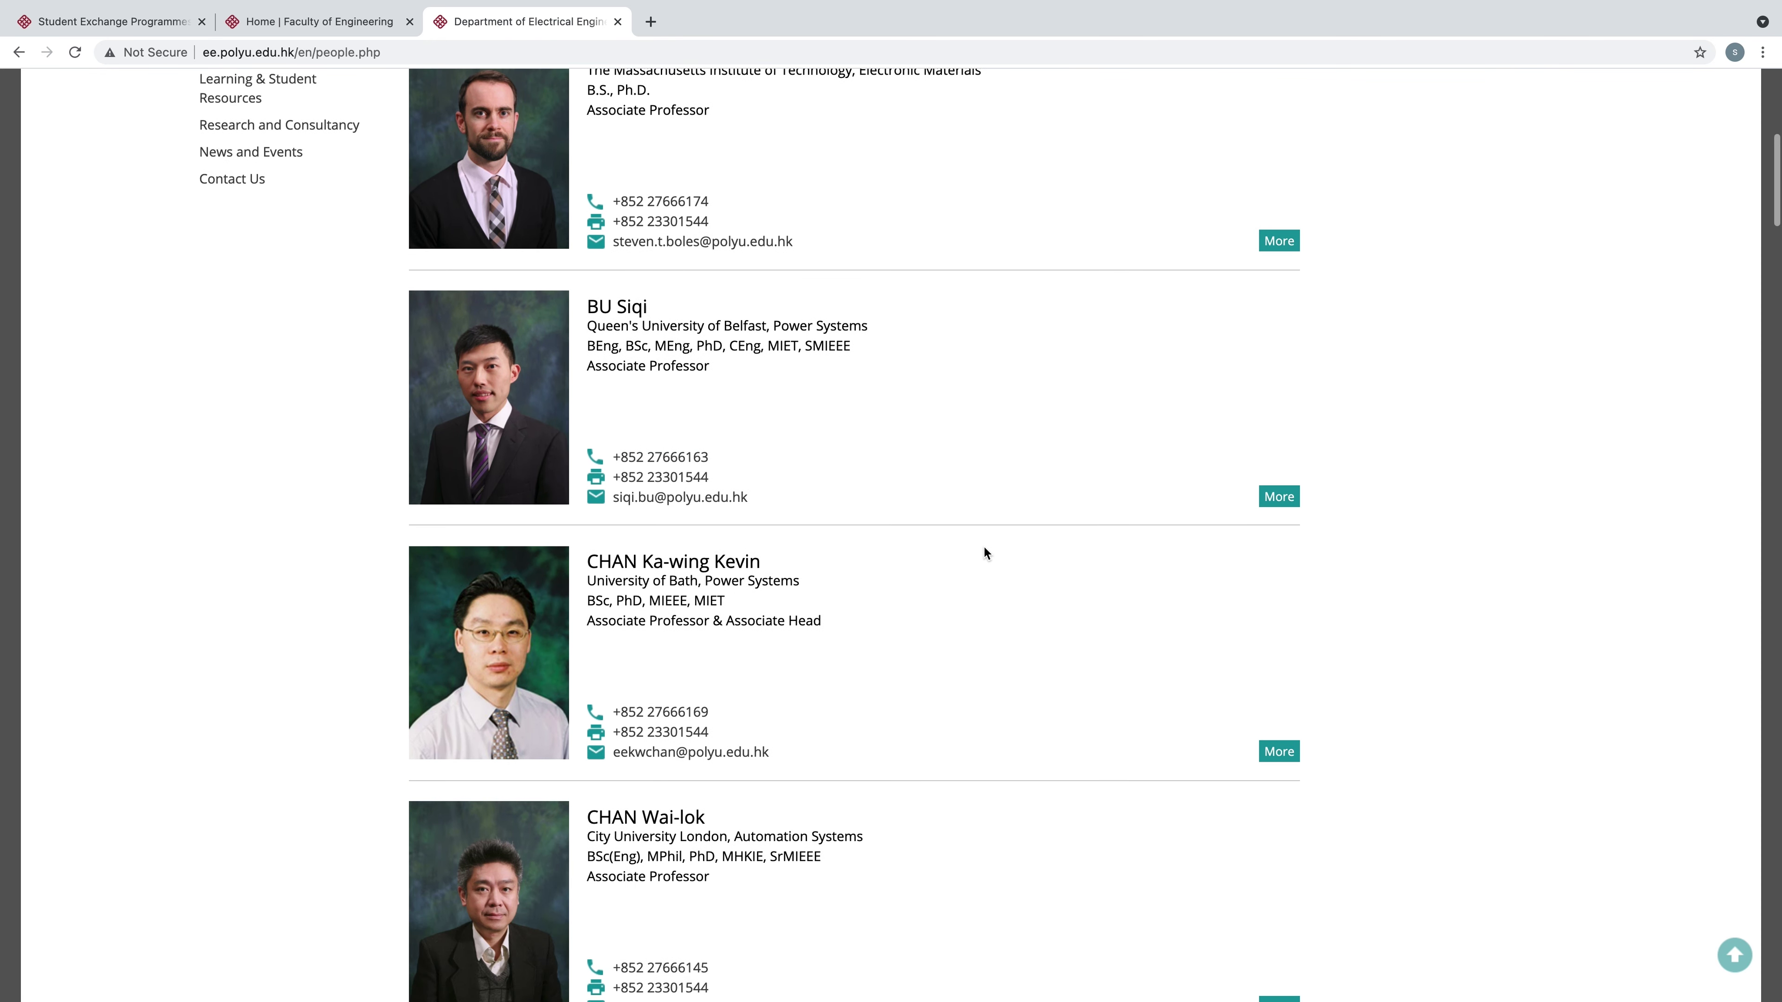
pyautogui.scroll(10, 984, 548)
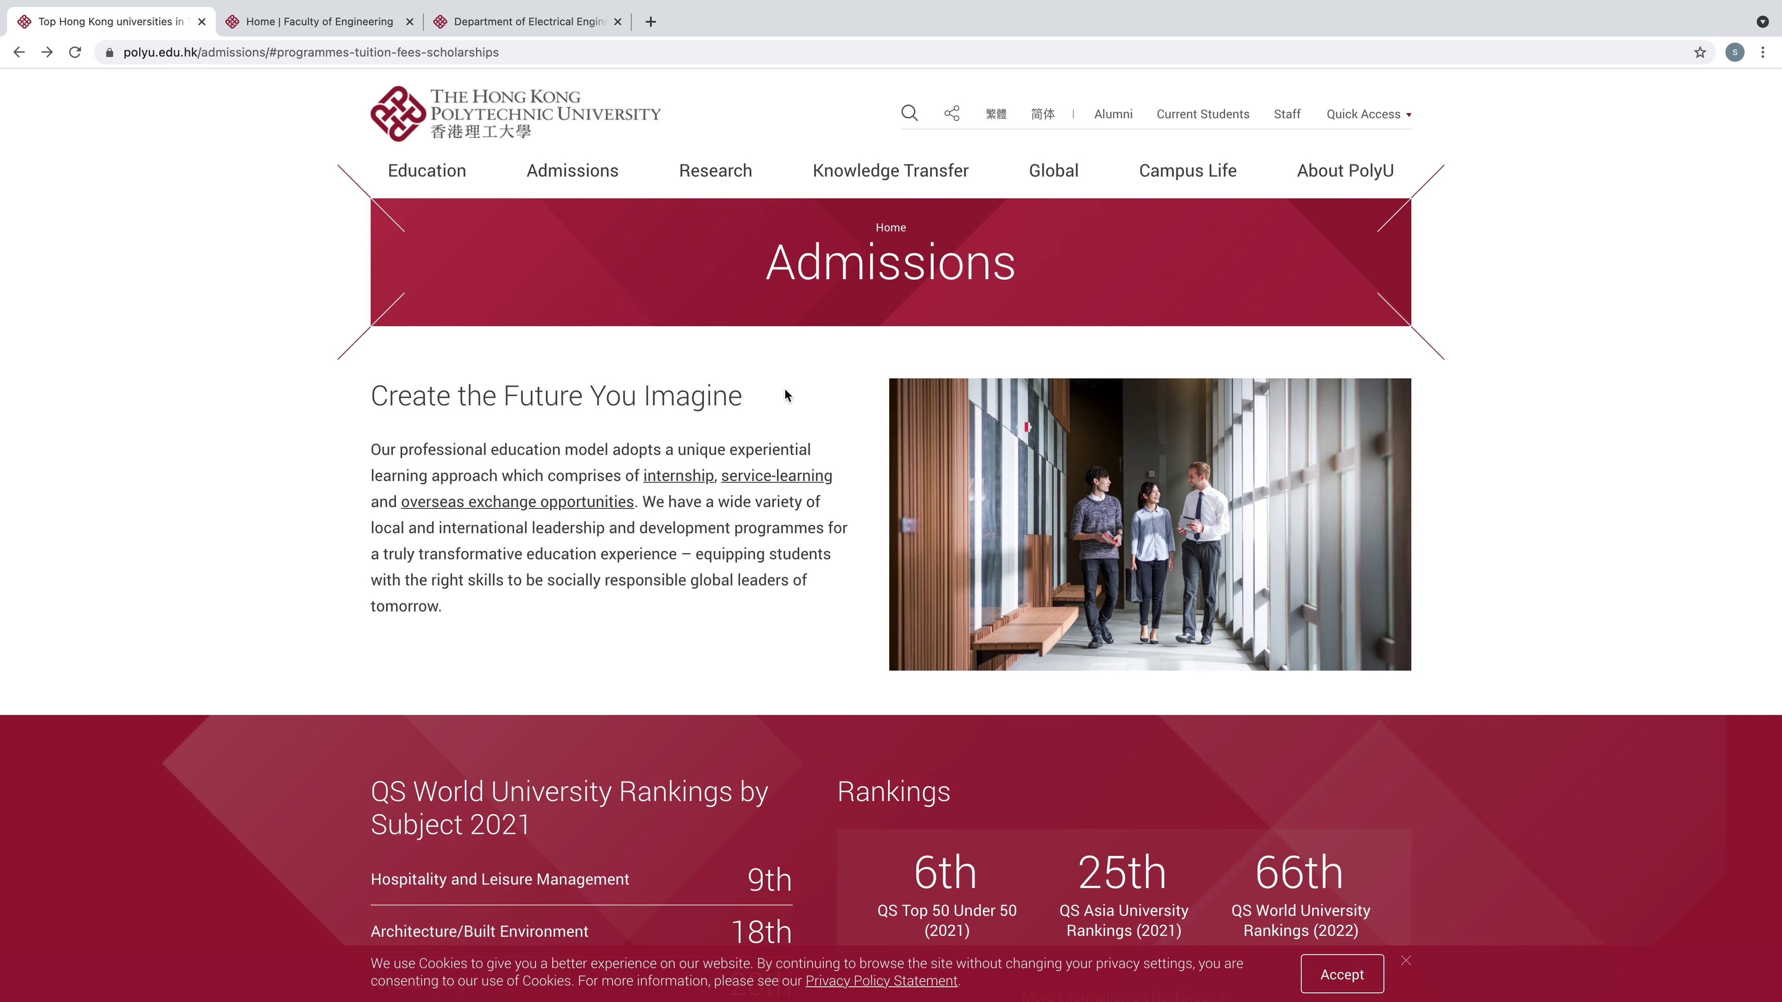
# Open PhD Fellowship Scheme from the Admissions page's Quick Links in a new tab
pyautogui.scroll(-10, 785, 392)
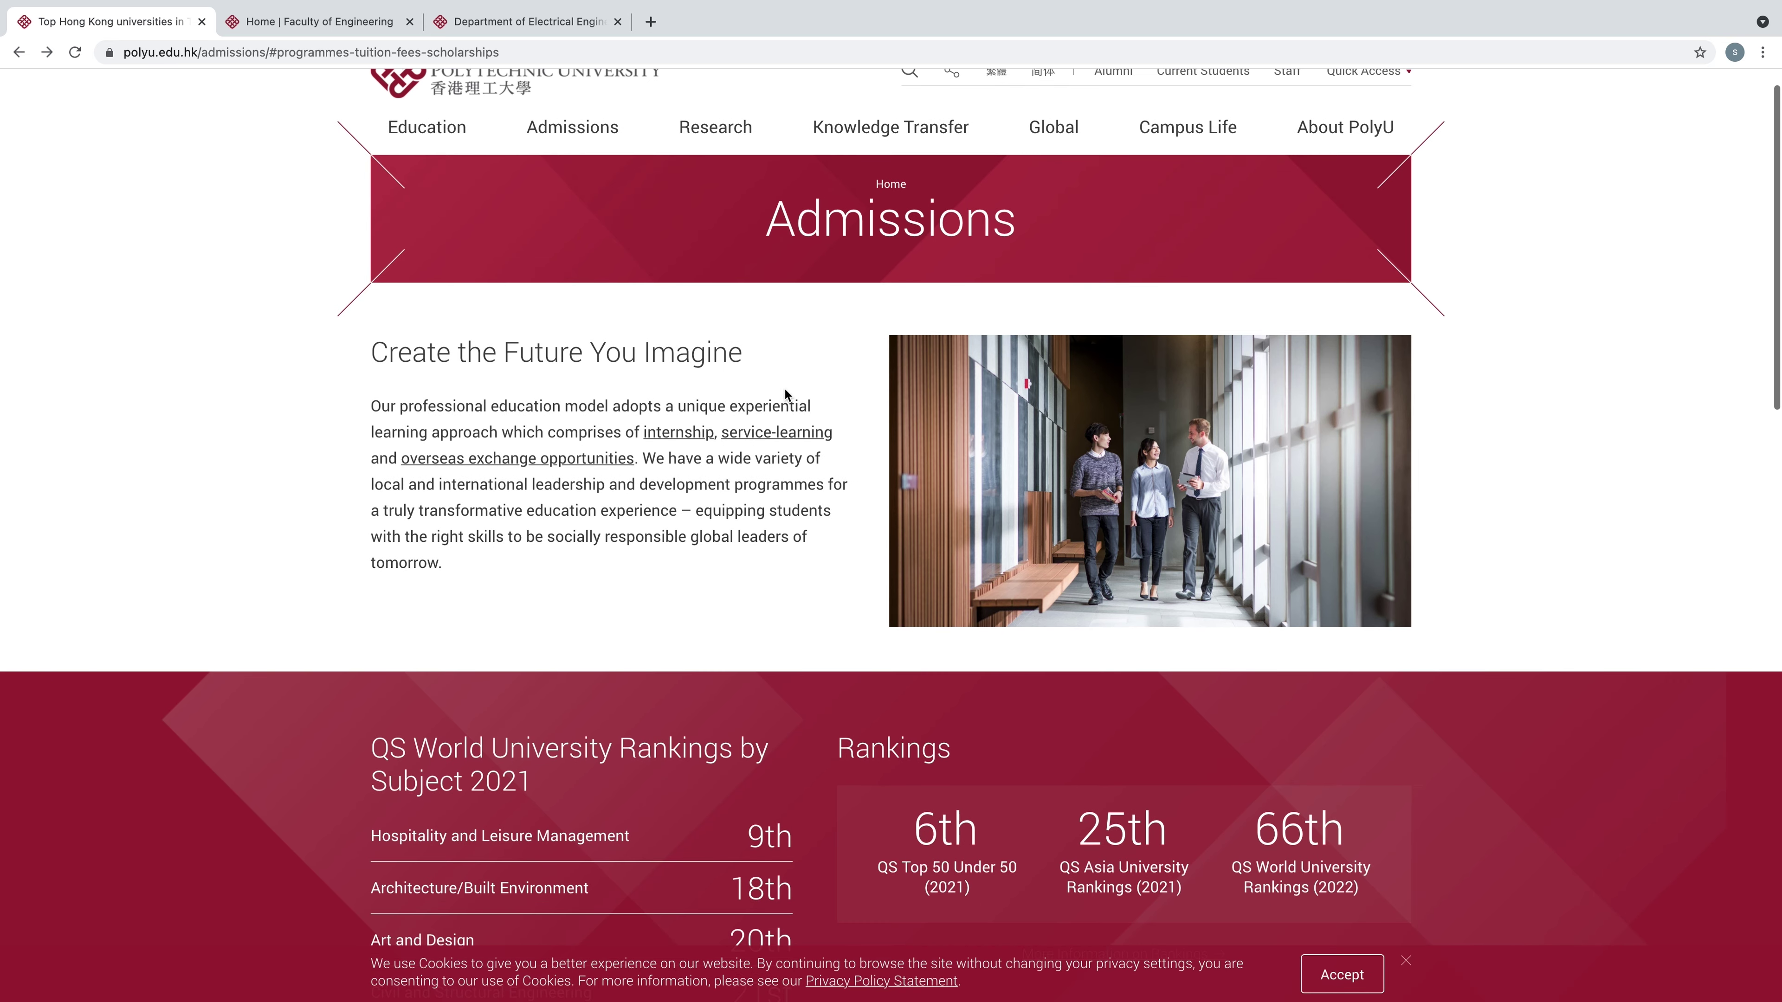
pyautogui.scroll(-11, 785, 392)
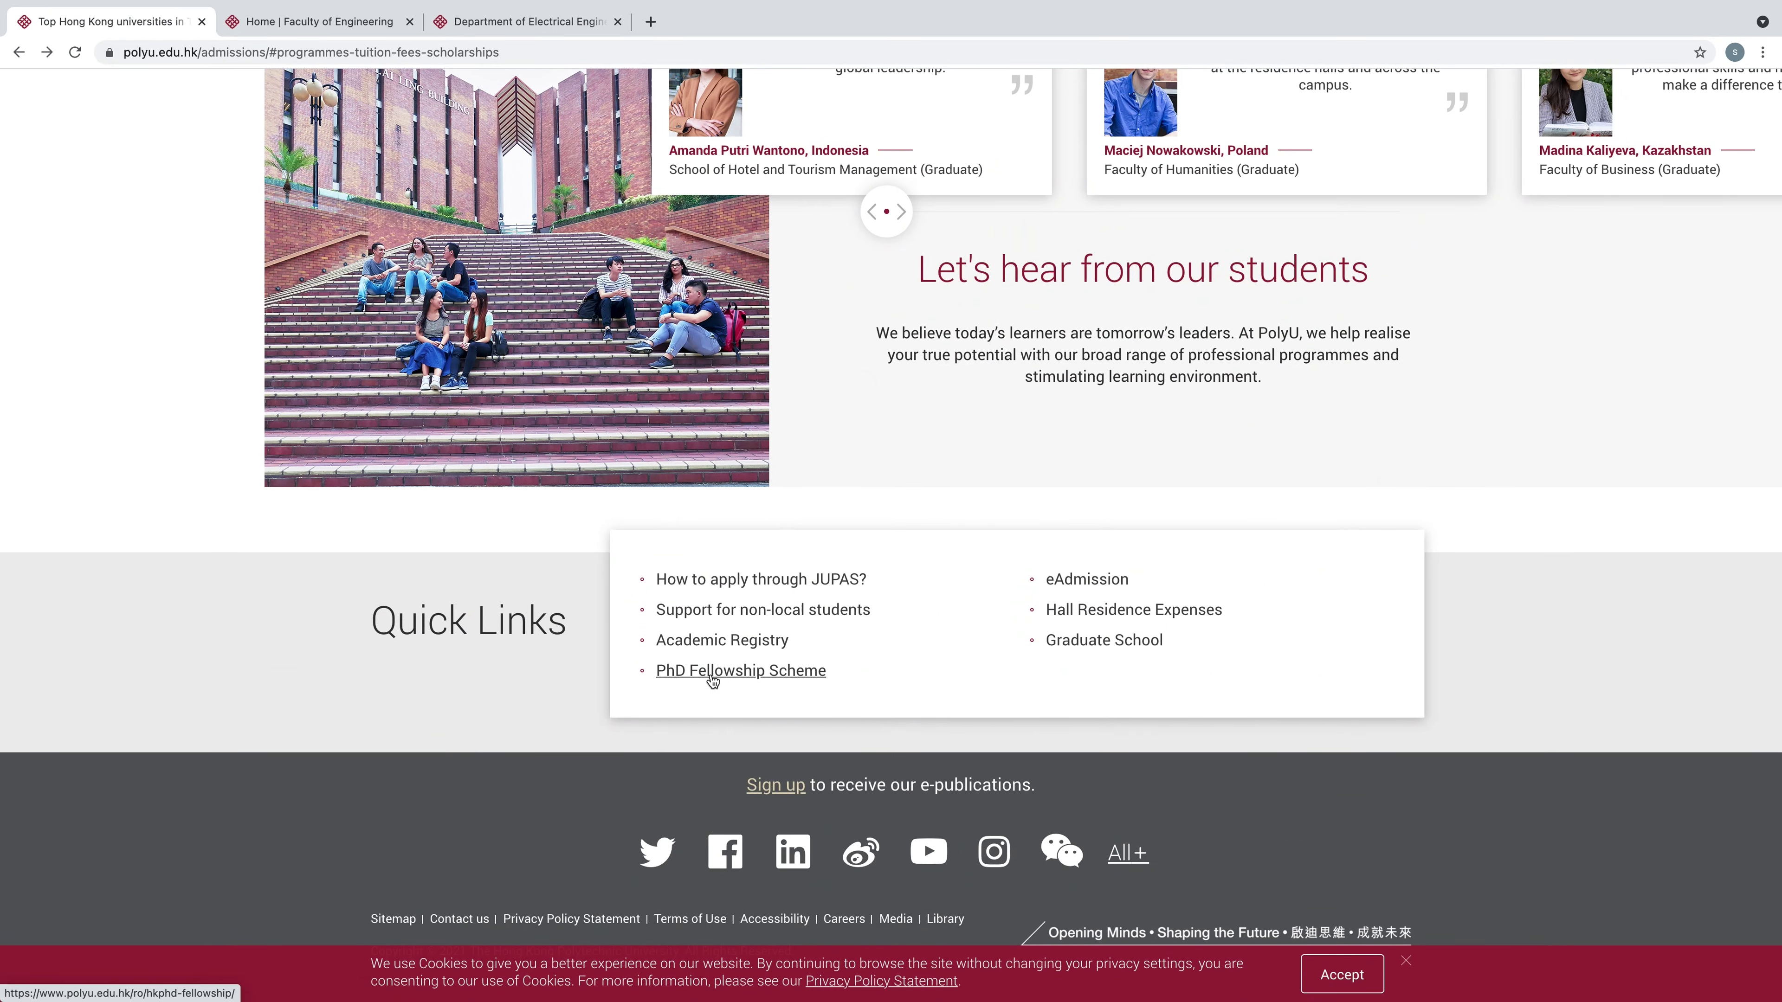
pyautogui.click(791, 678)
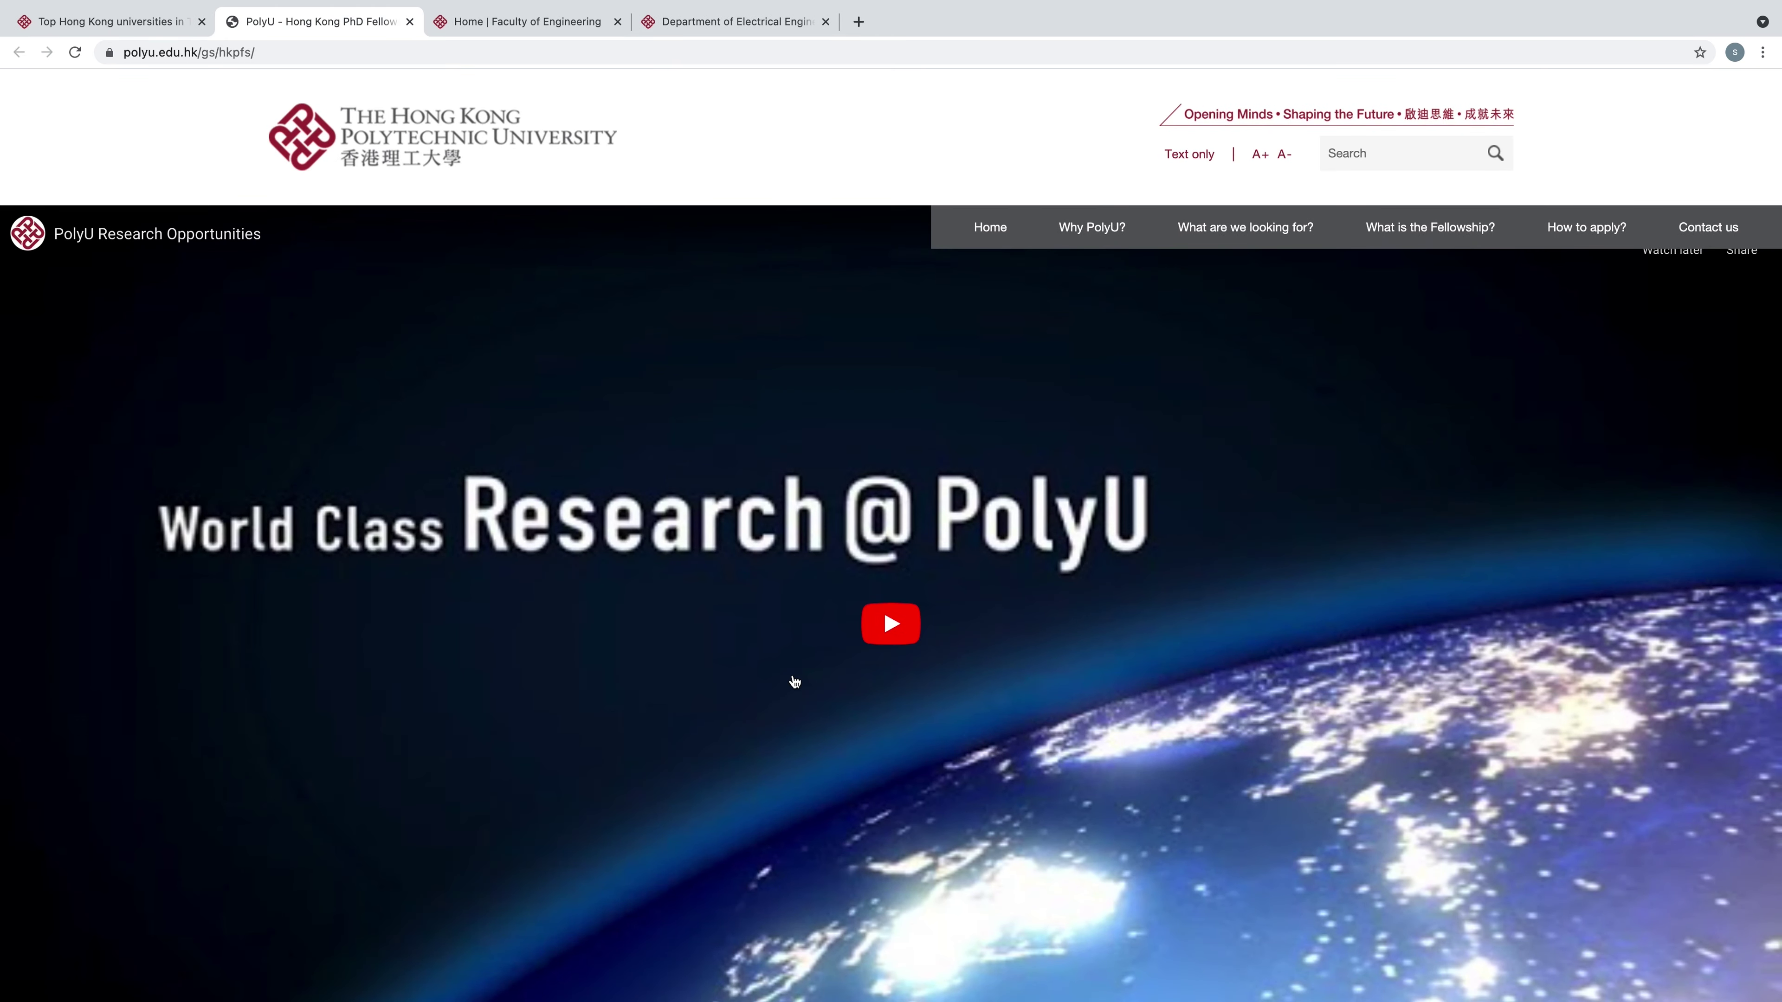
# Review the HKPFS How to Apply admission requirements (IELTS 6.5 / TOEFL 80), then show Application Procedures
pyautogui.click(1588, 237)
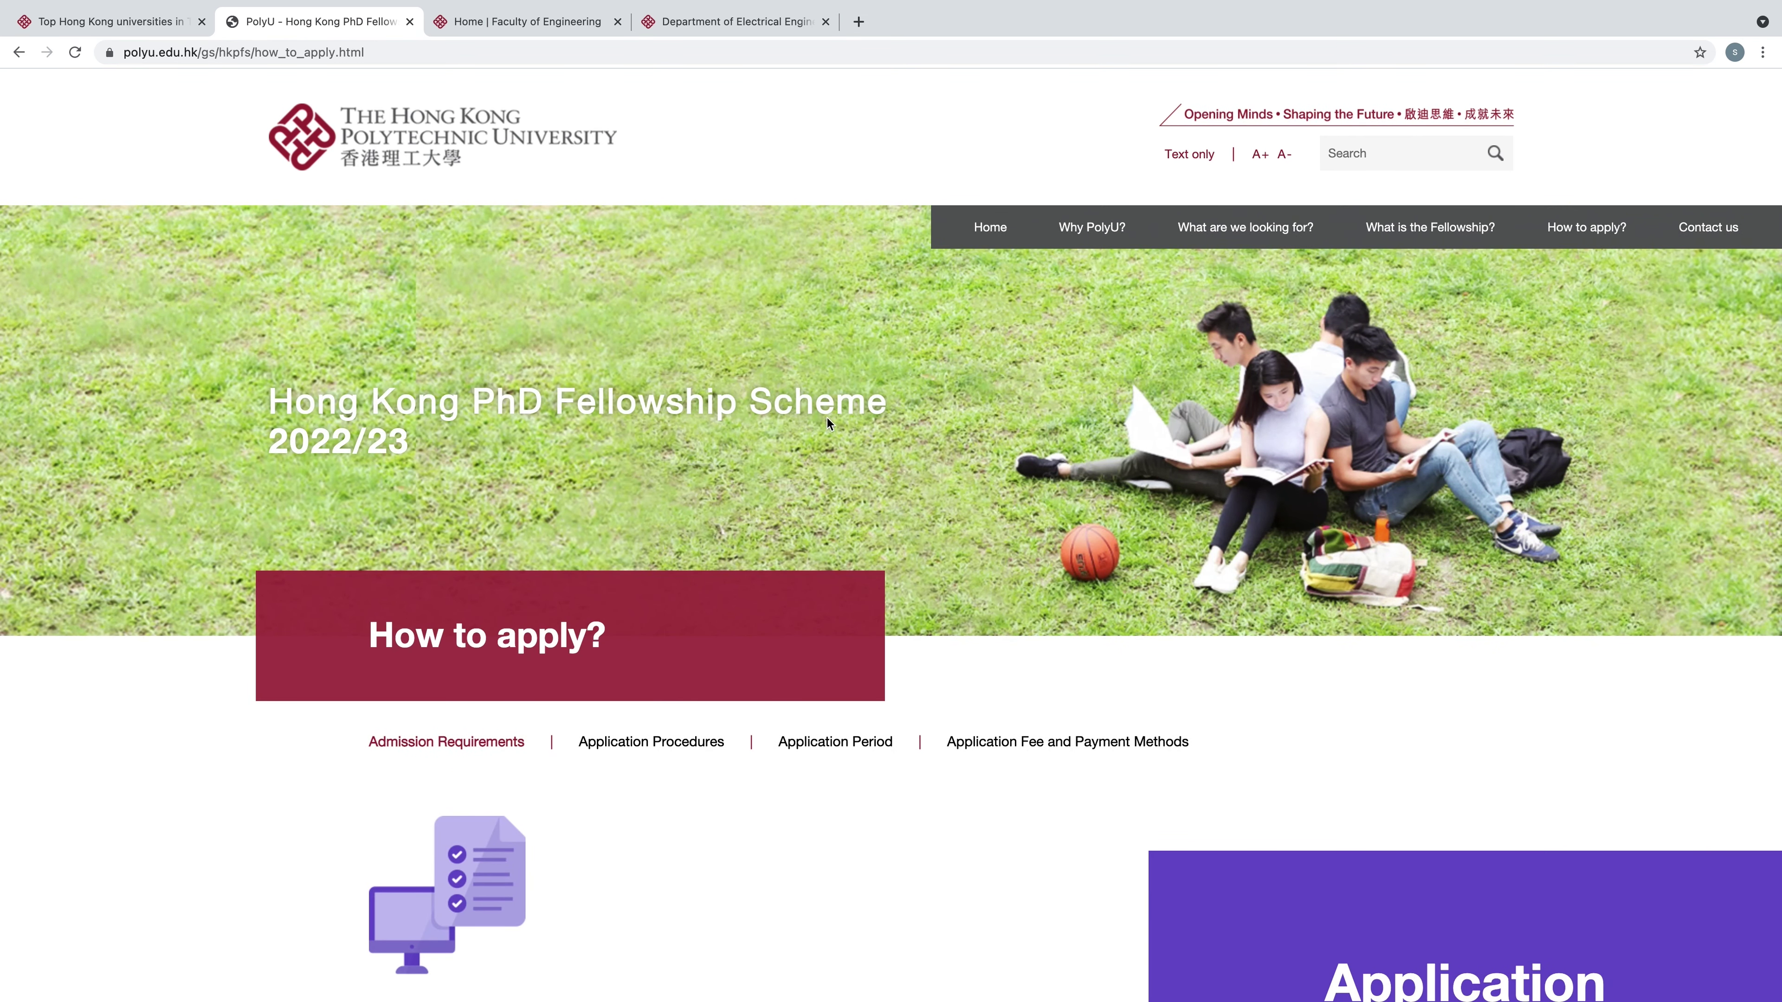
pyautogui.scroll(-4, 559, 492)
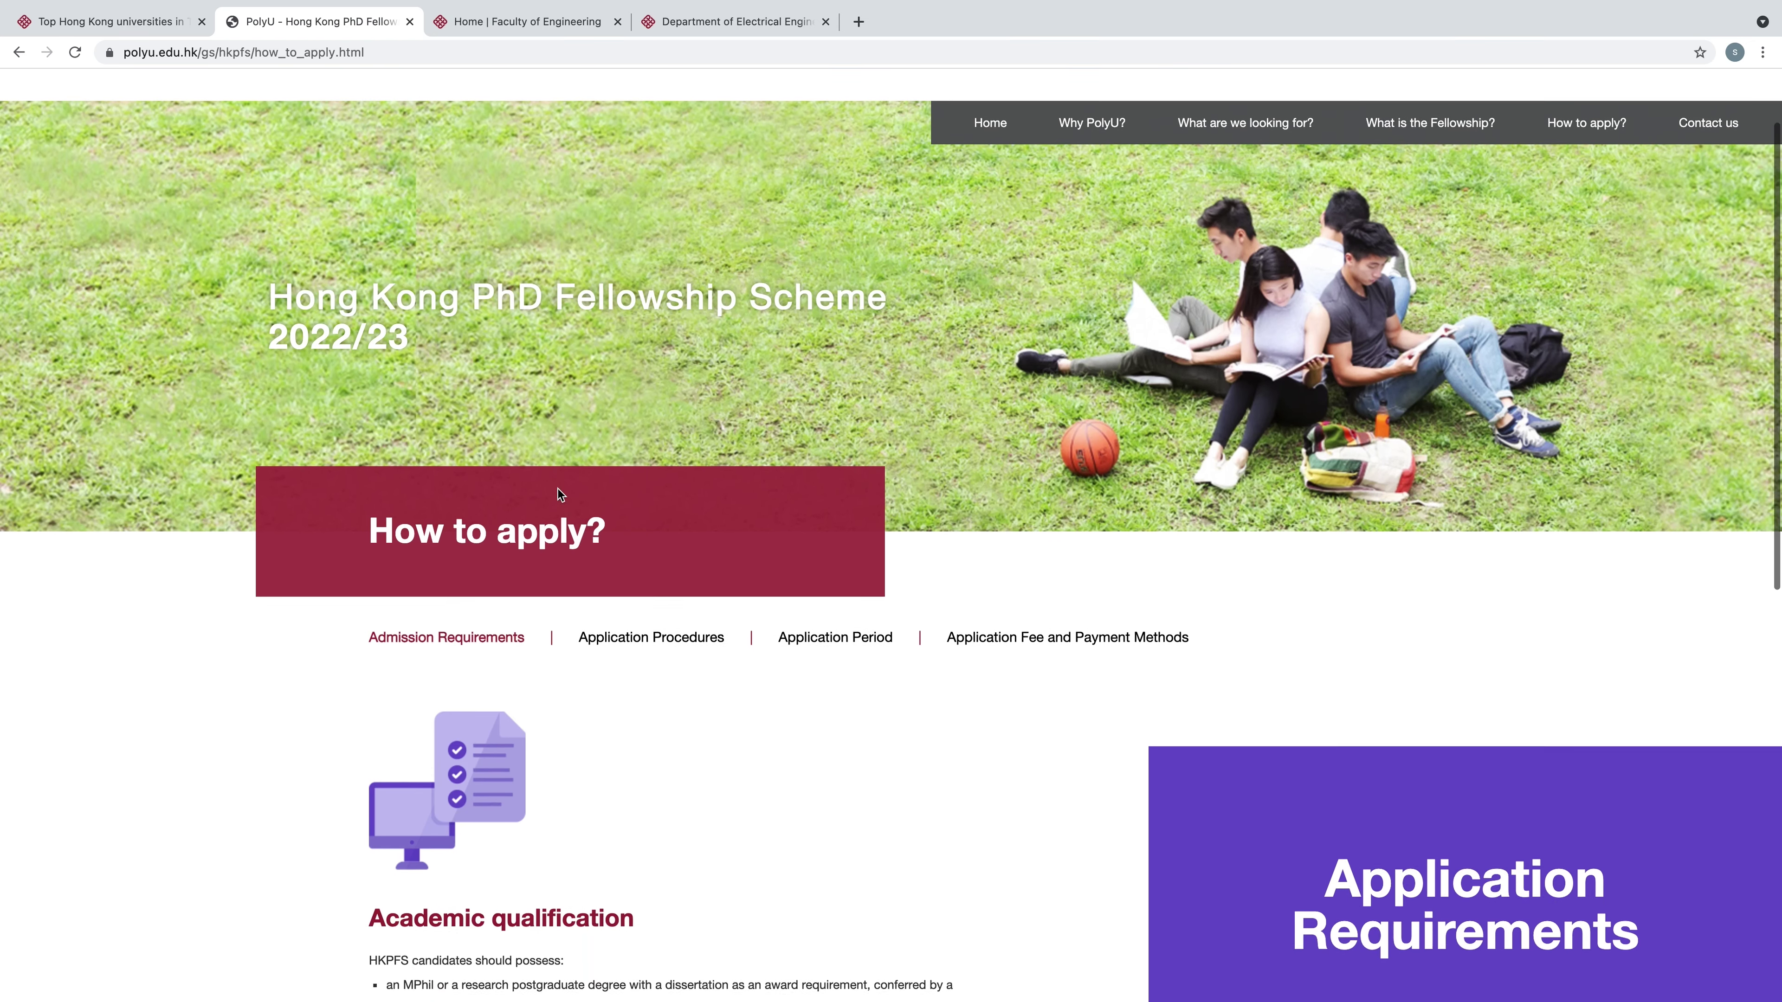
pyautogui.scroll(-1, 558, 494)
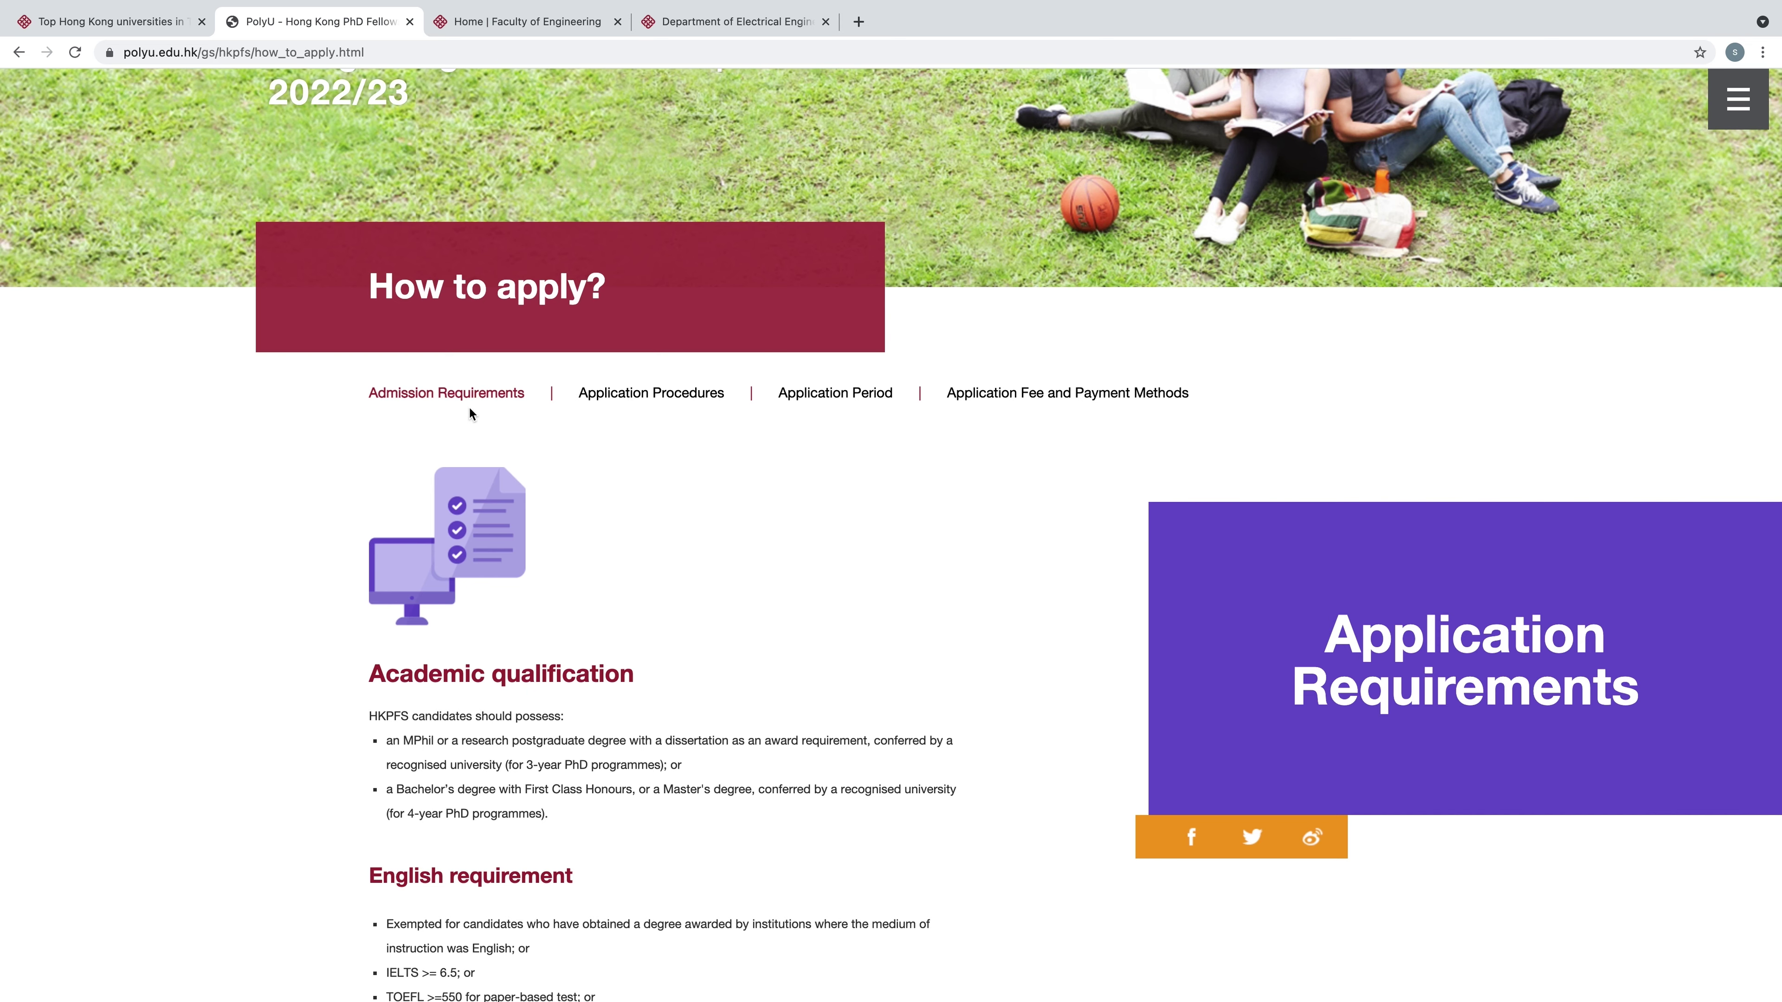
pyautogui.scroll(-2, 557, 475)
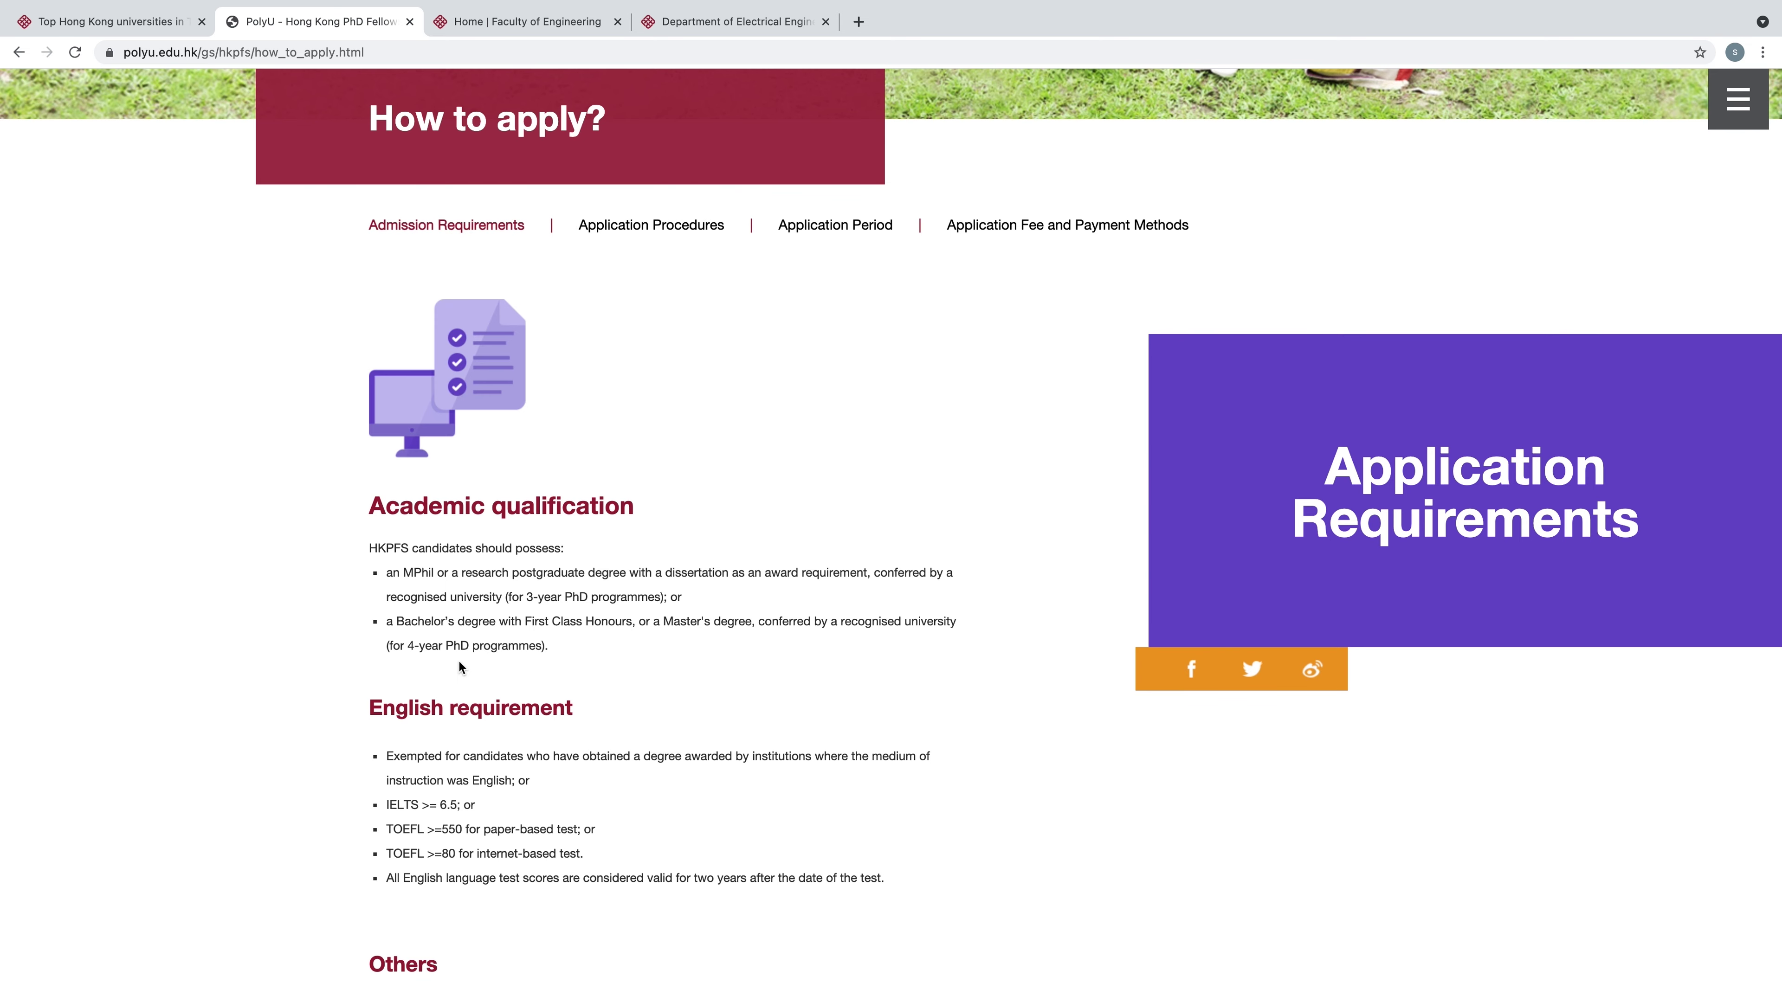
pyautogui.scroll(-3, 511, 662)
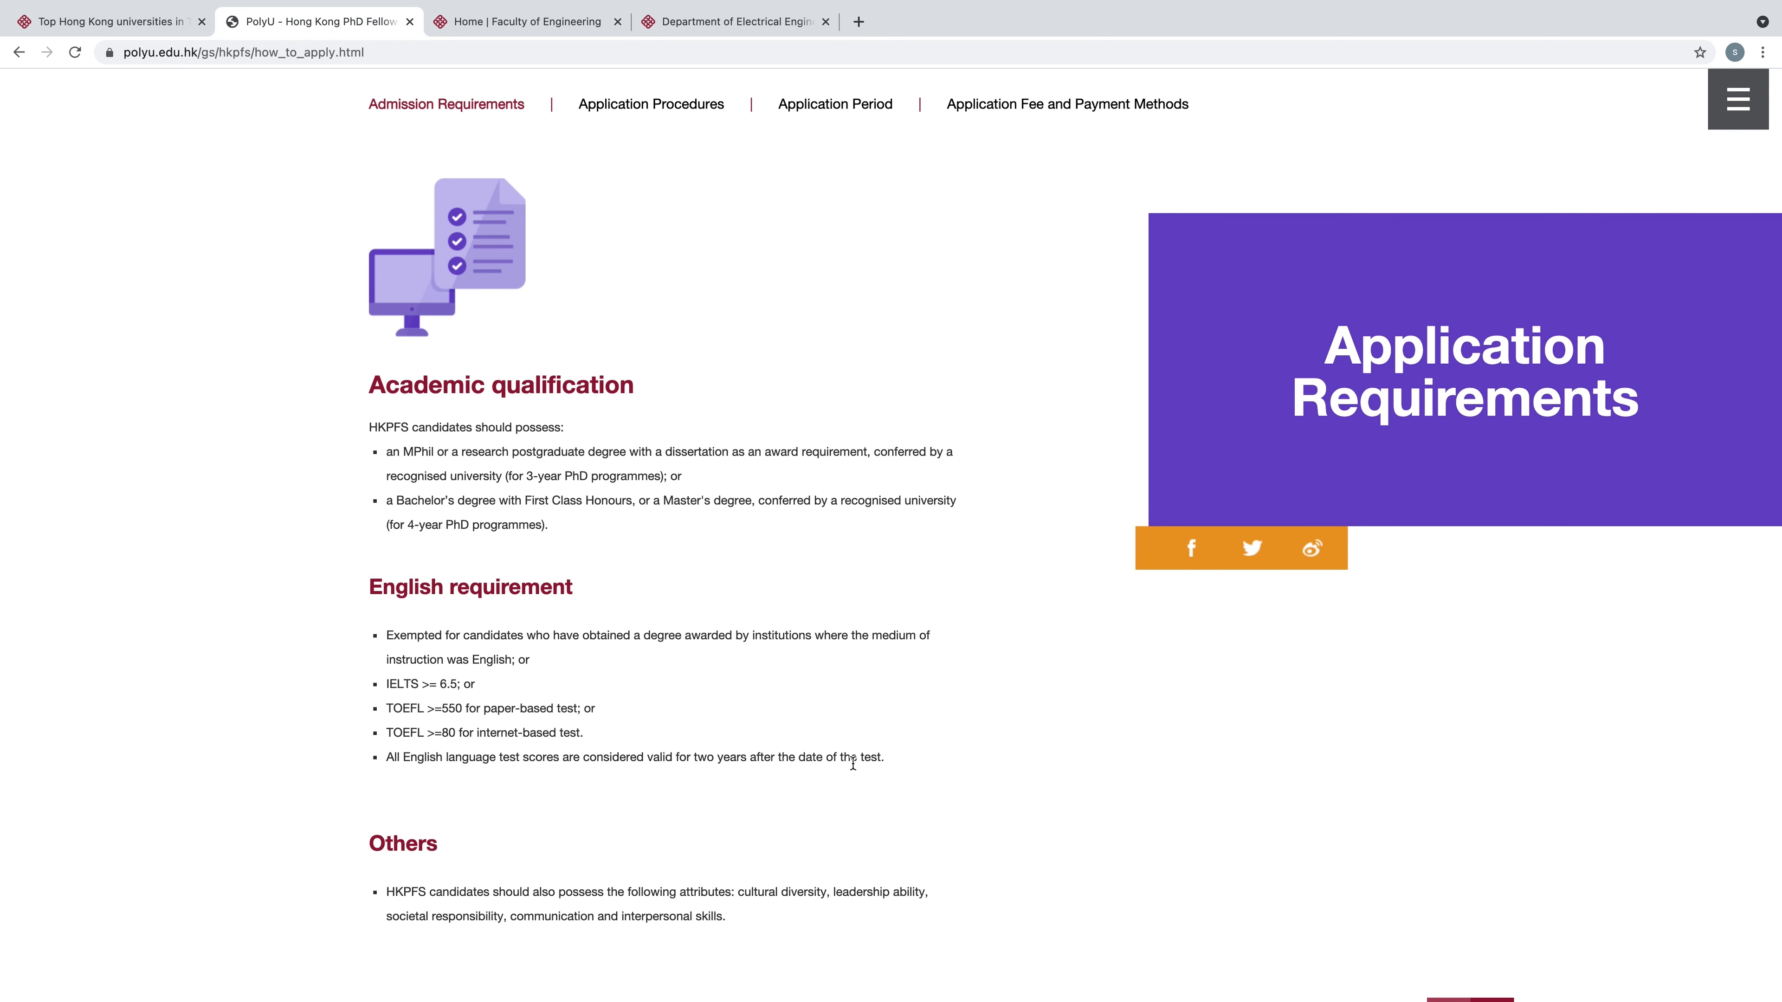
pyautogui.scroll(-2, 850, 763)
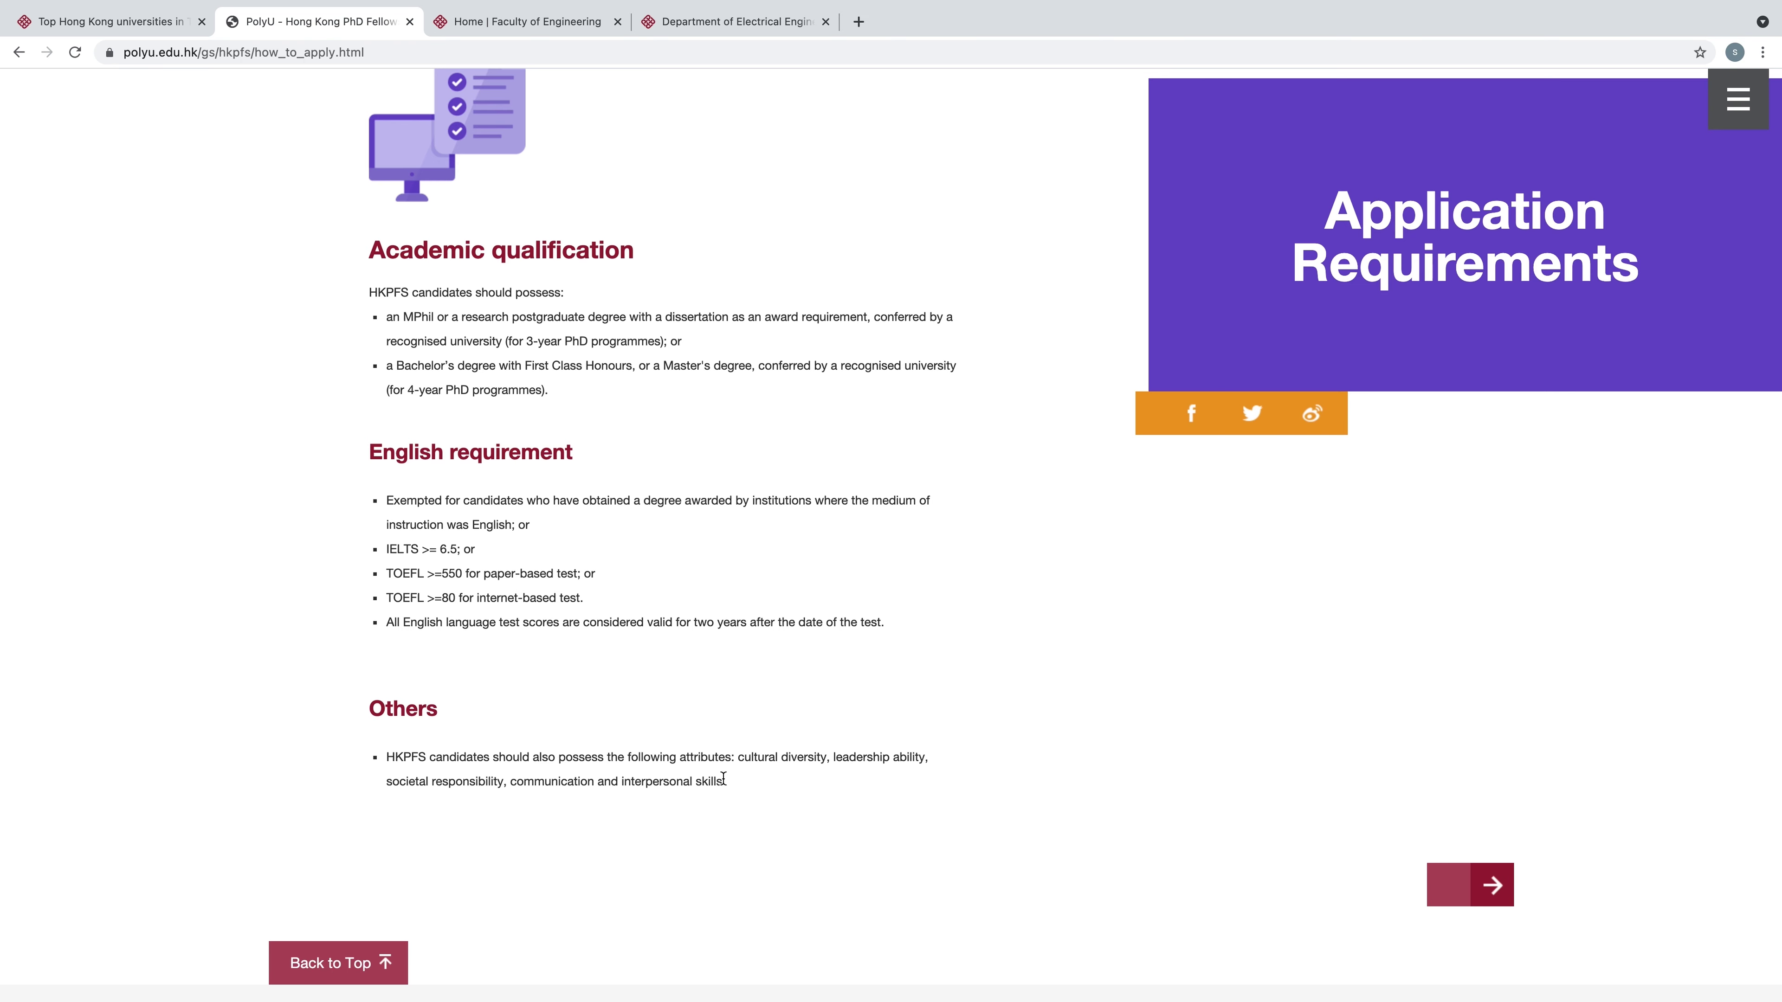
pyautogui.scroll(3, 722, 781)
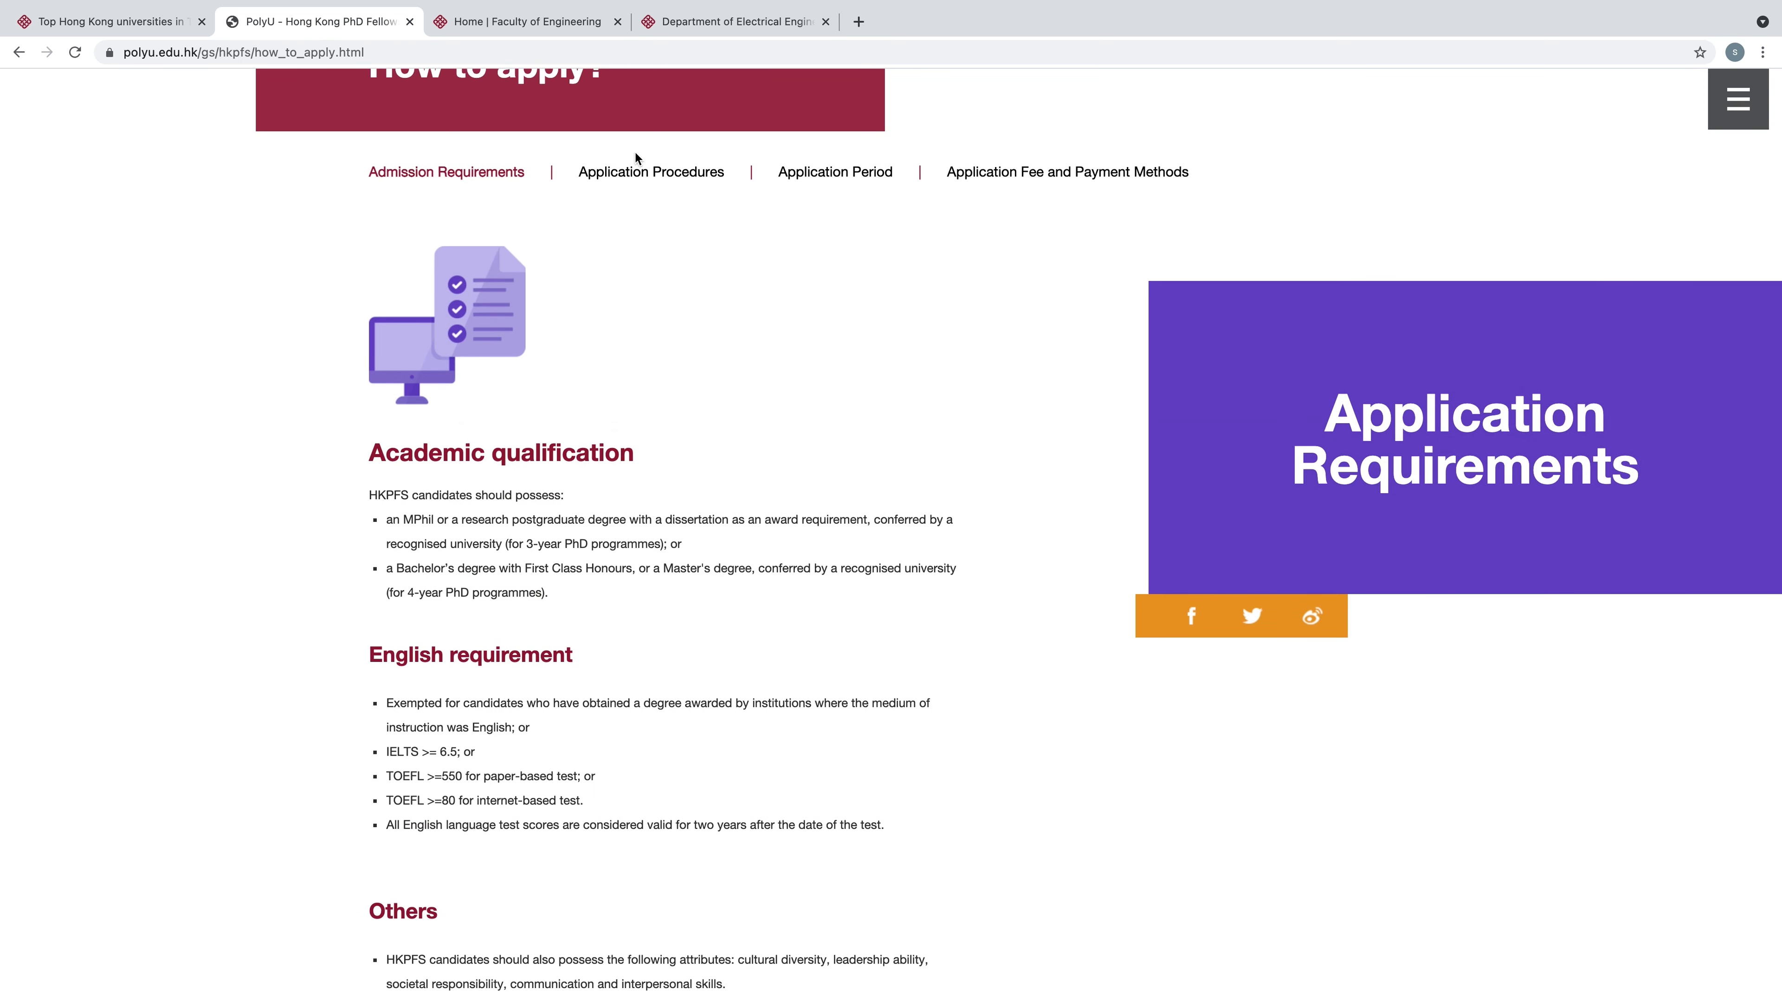
pyautogui.click(637, 168)
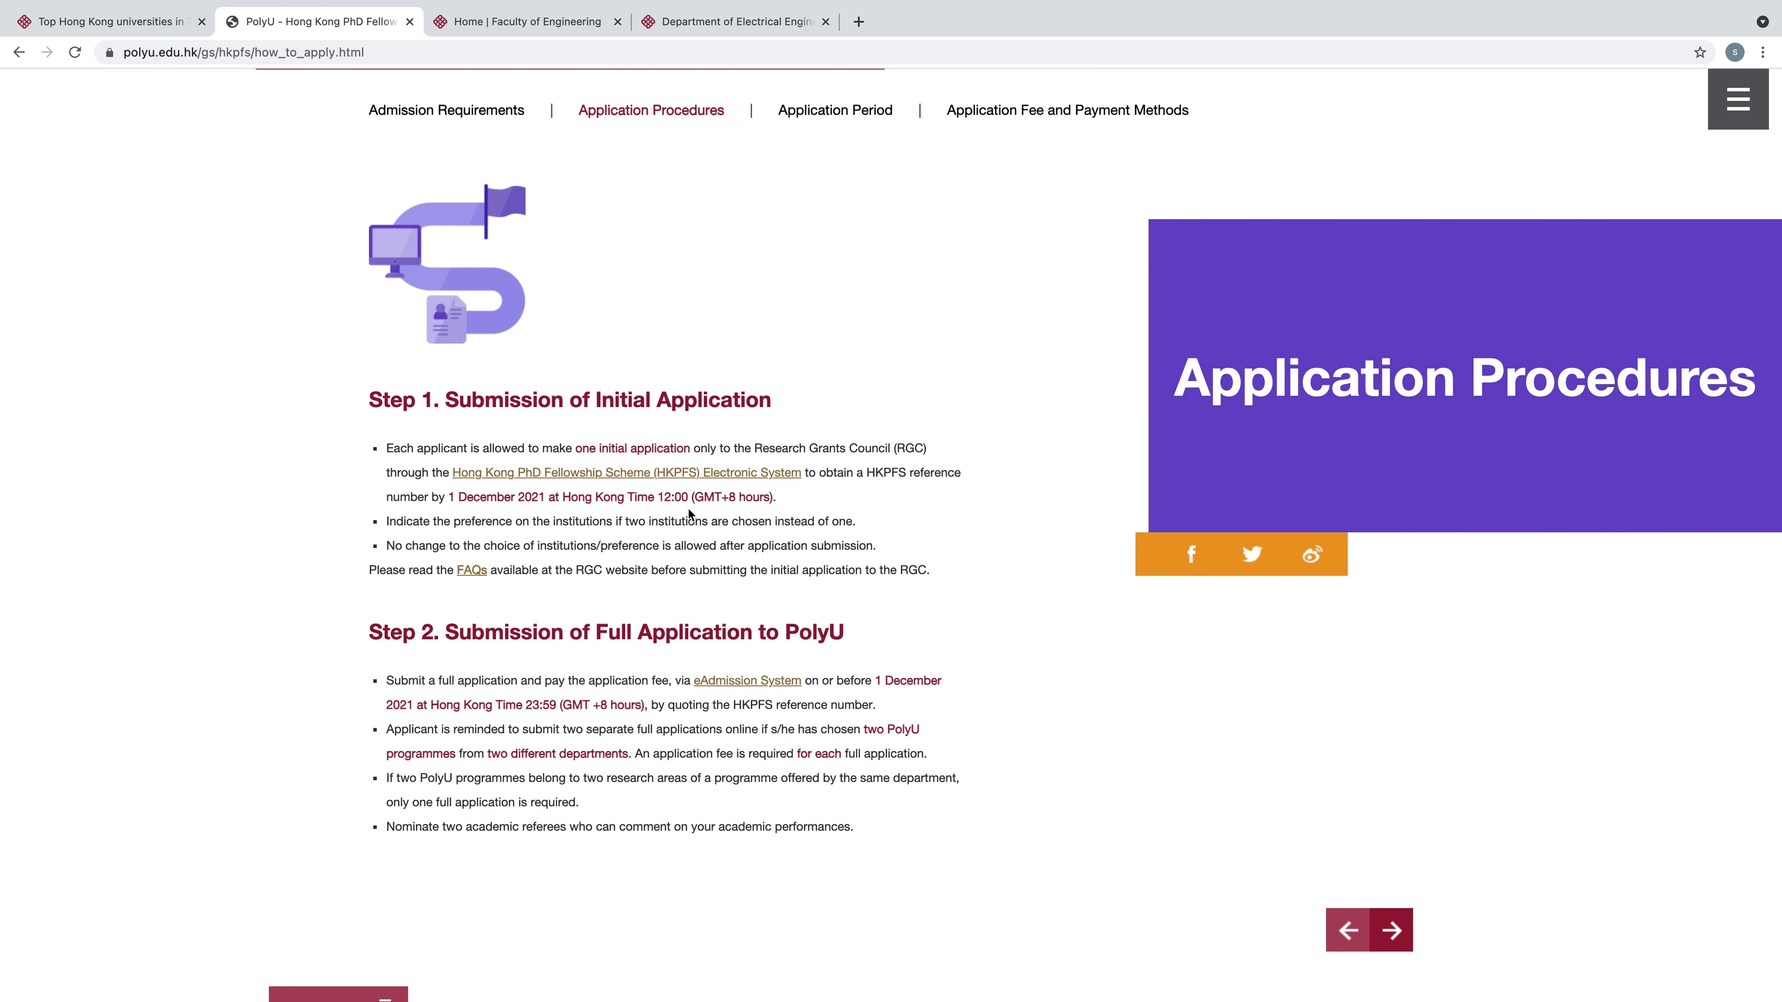
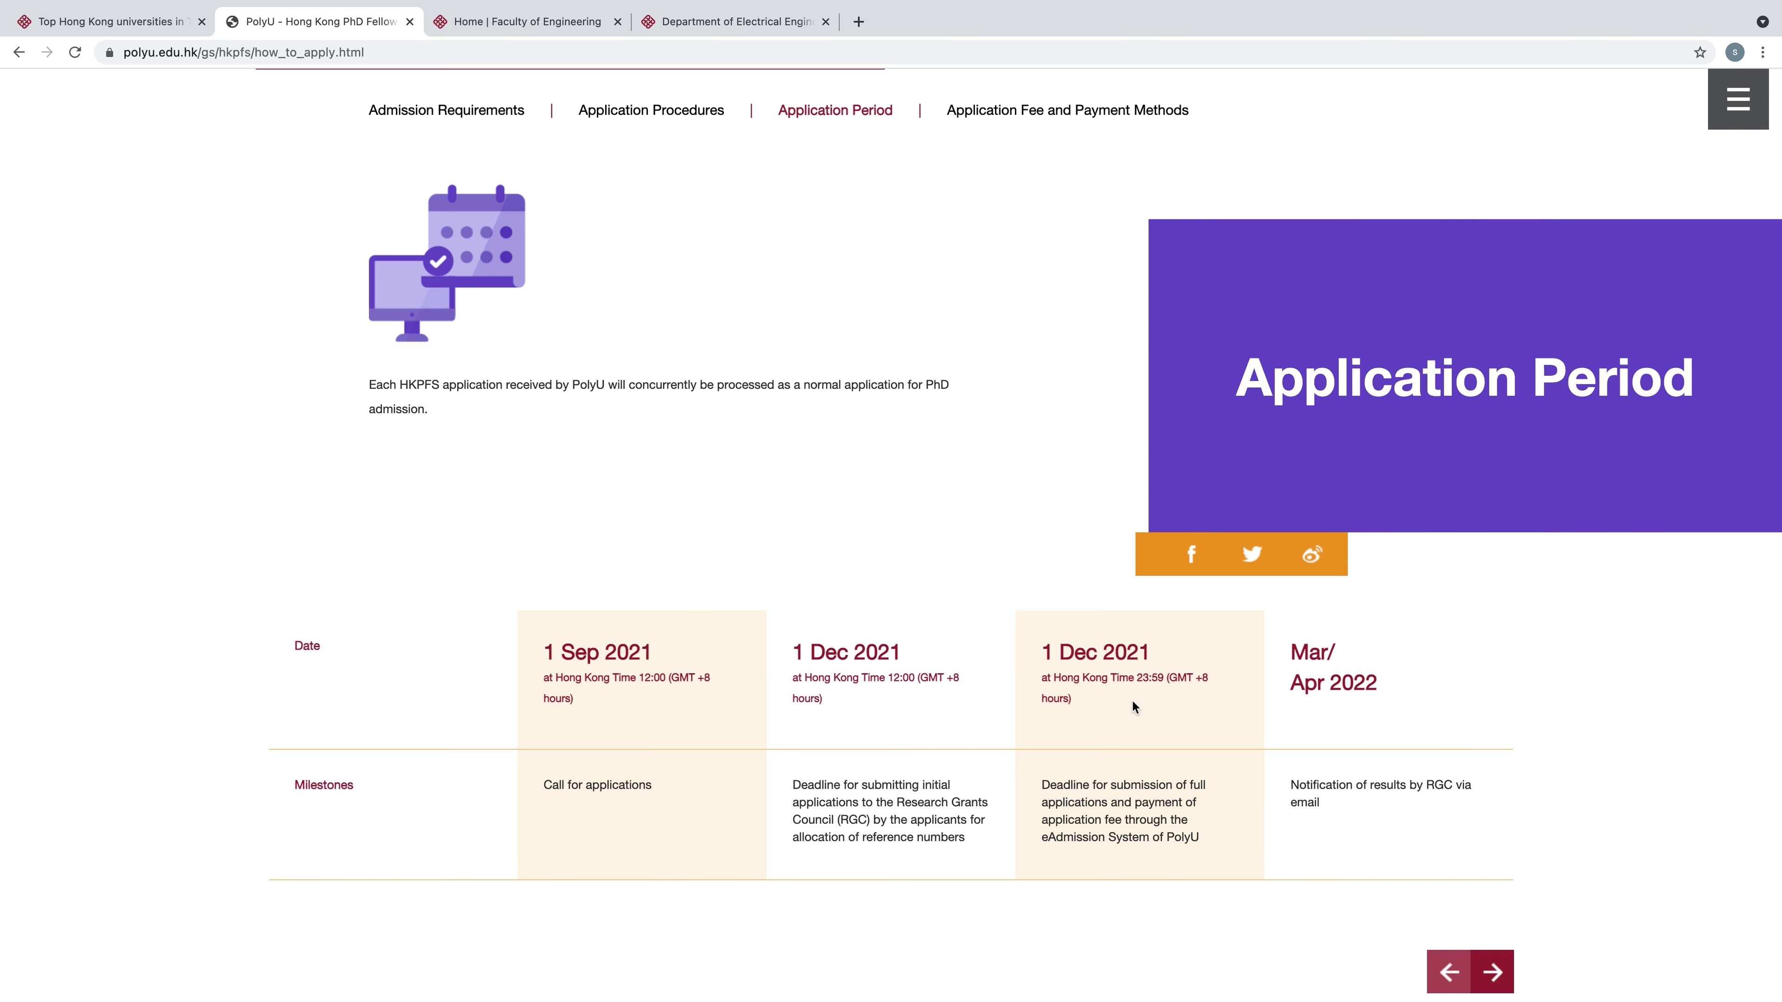
# Show the Application Fee and Payment Methods section with the HK$300 fee, then open the detailed payment instructions
pyautogui.scroll(5, 936, 622)
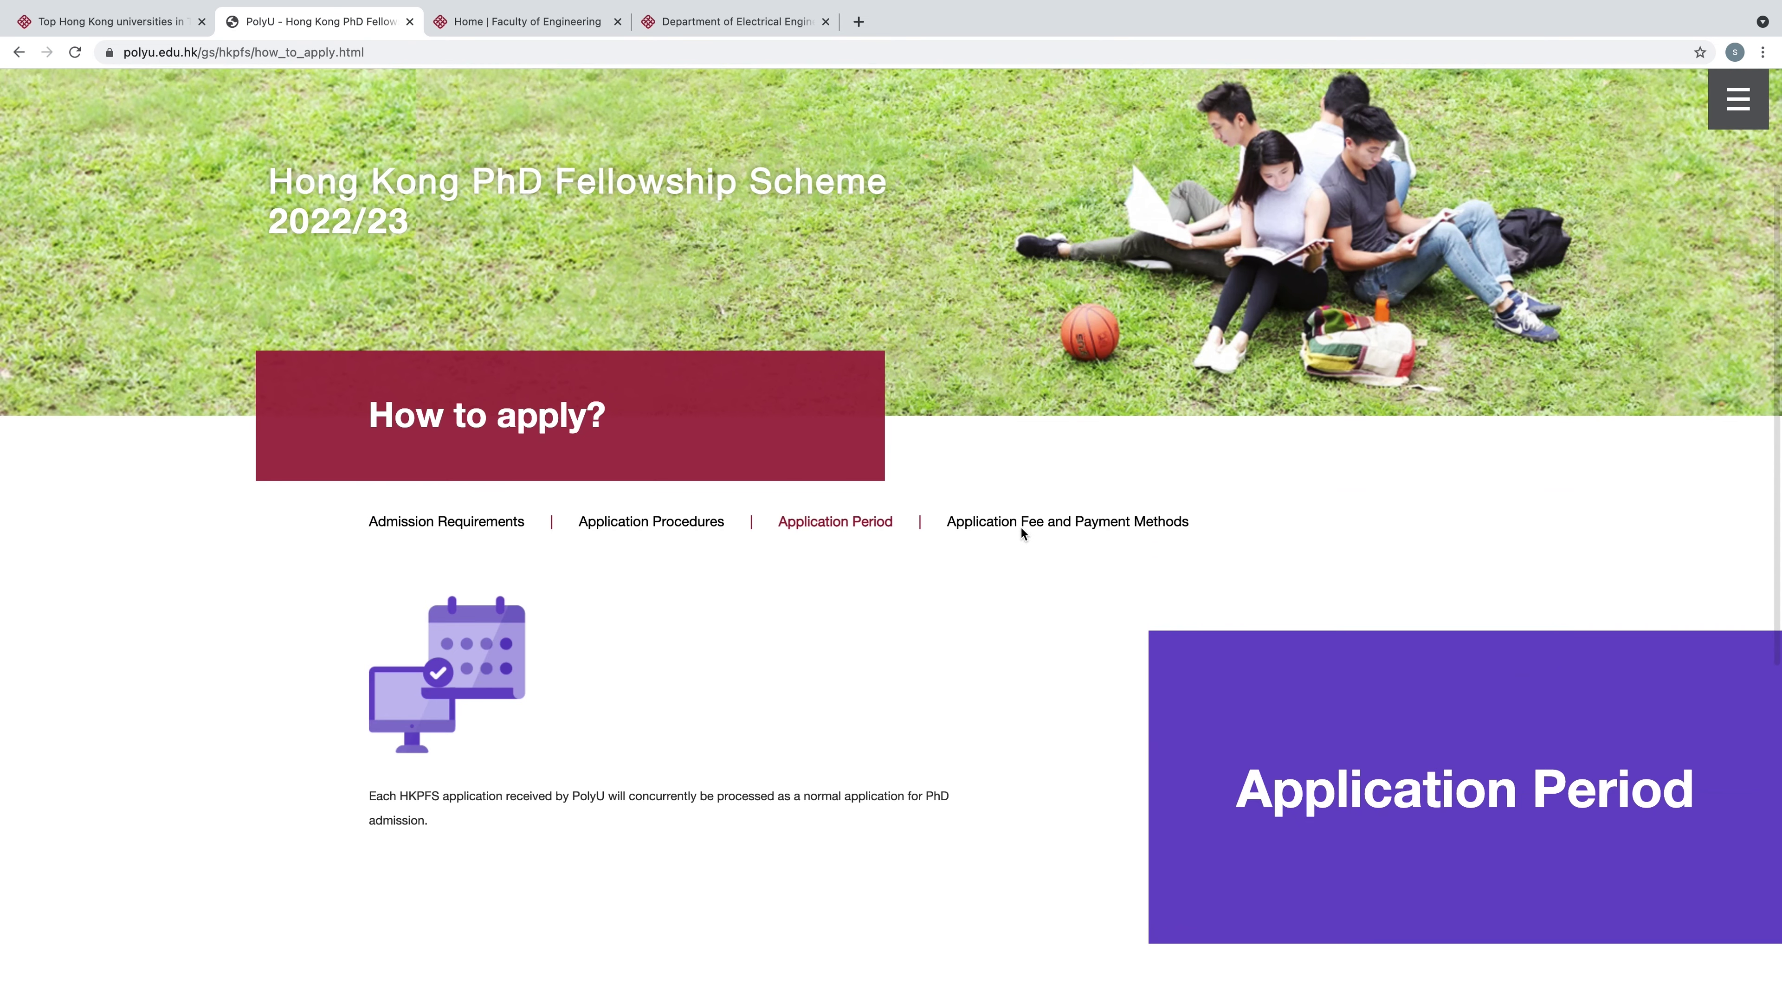
pyautogui.click(1021, 532)
pyautogui.scroll(-5, 1019, 530)
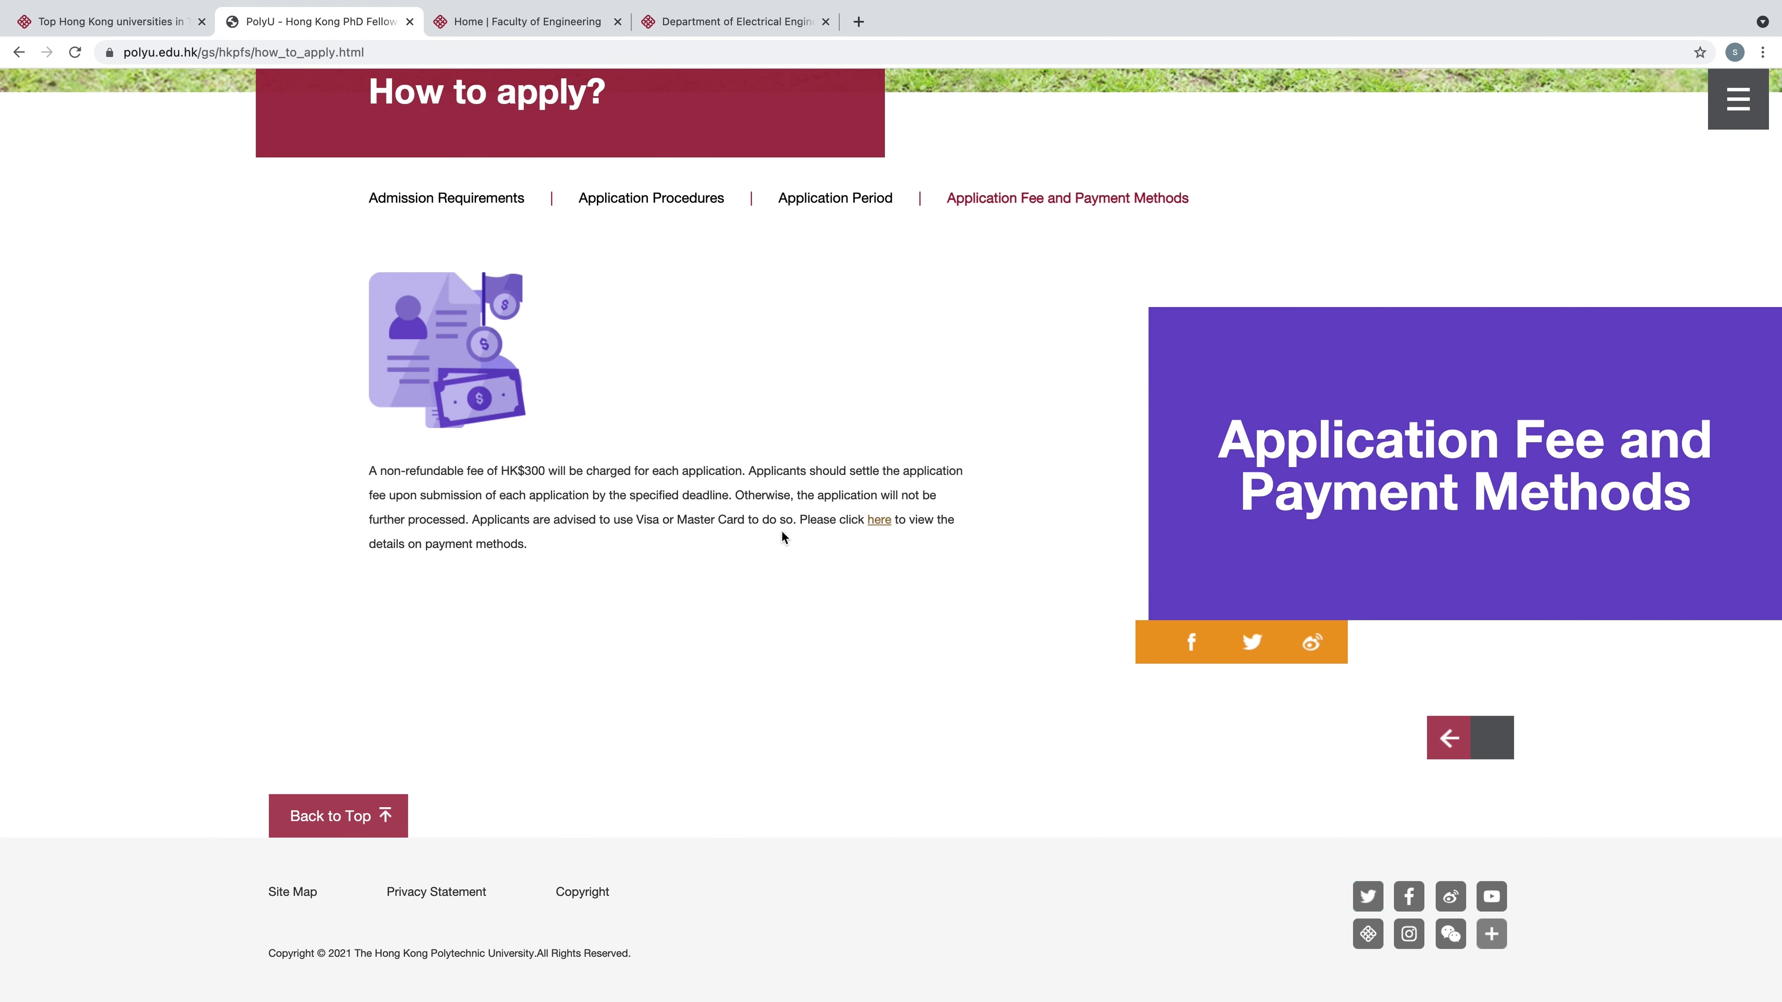
pyautogui.click(880, 522)
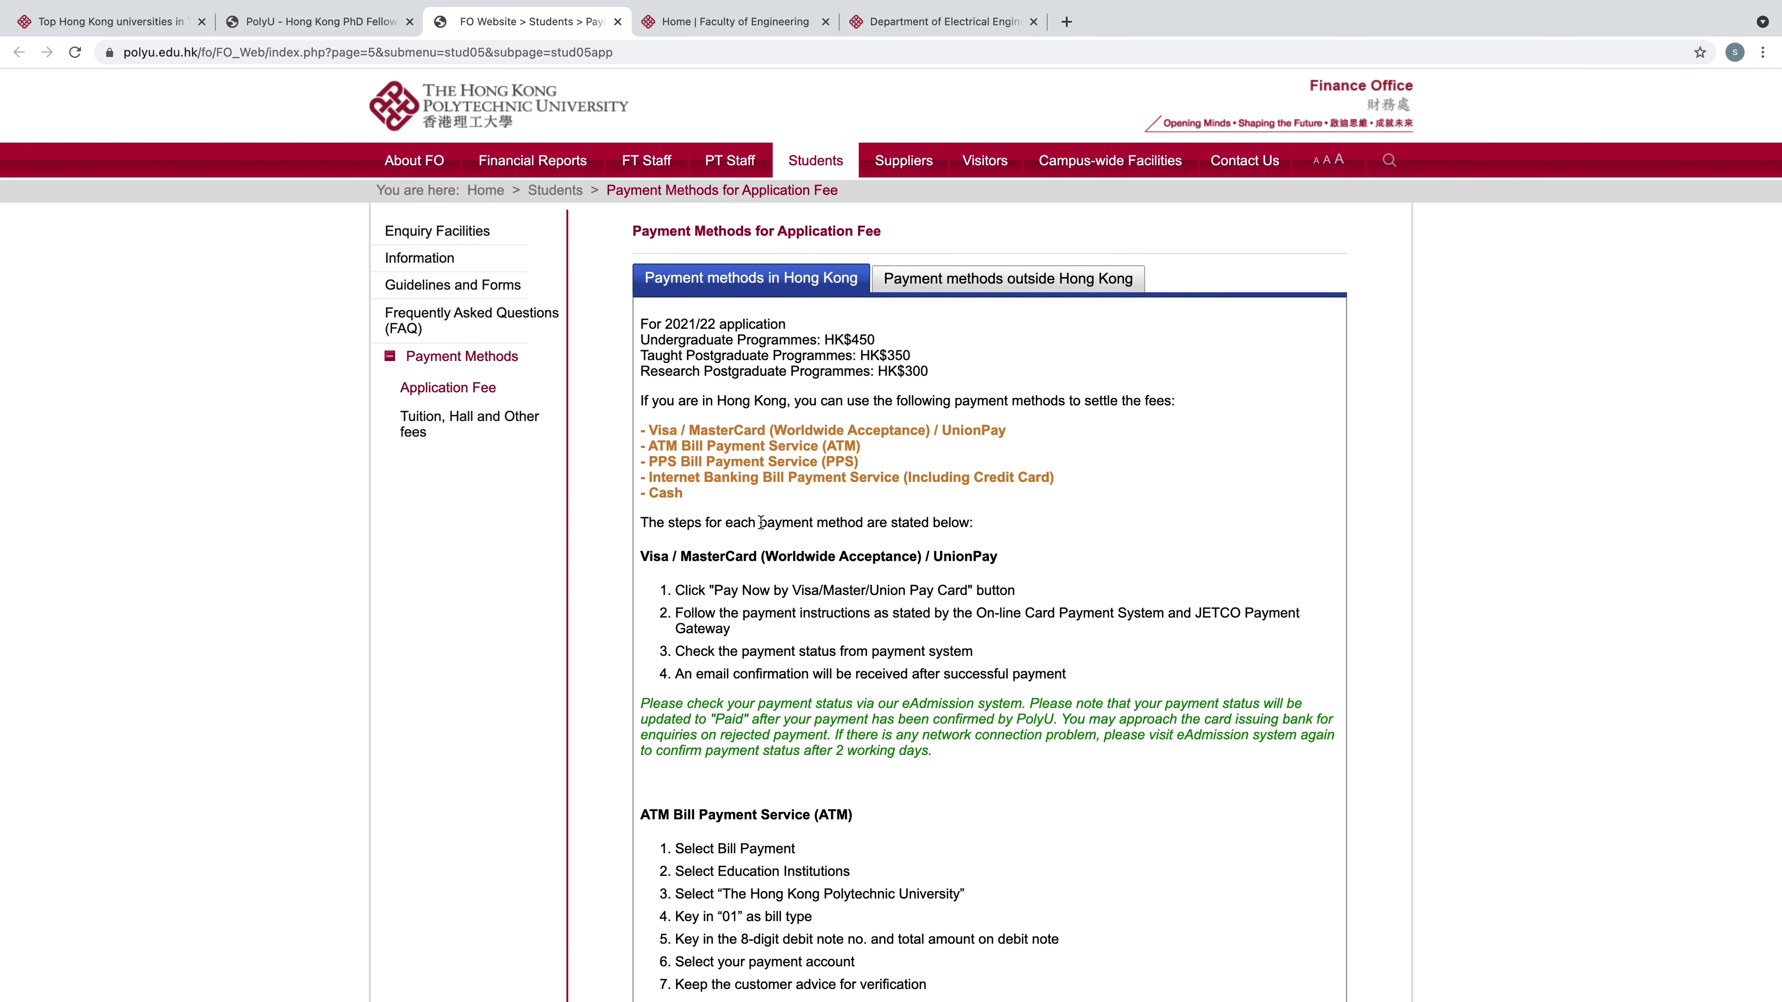
# Scroll through the Finance Office Payment Methods page to read the payment options
pyautogui.scroll(-8, 759, 522)
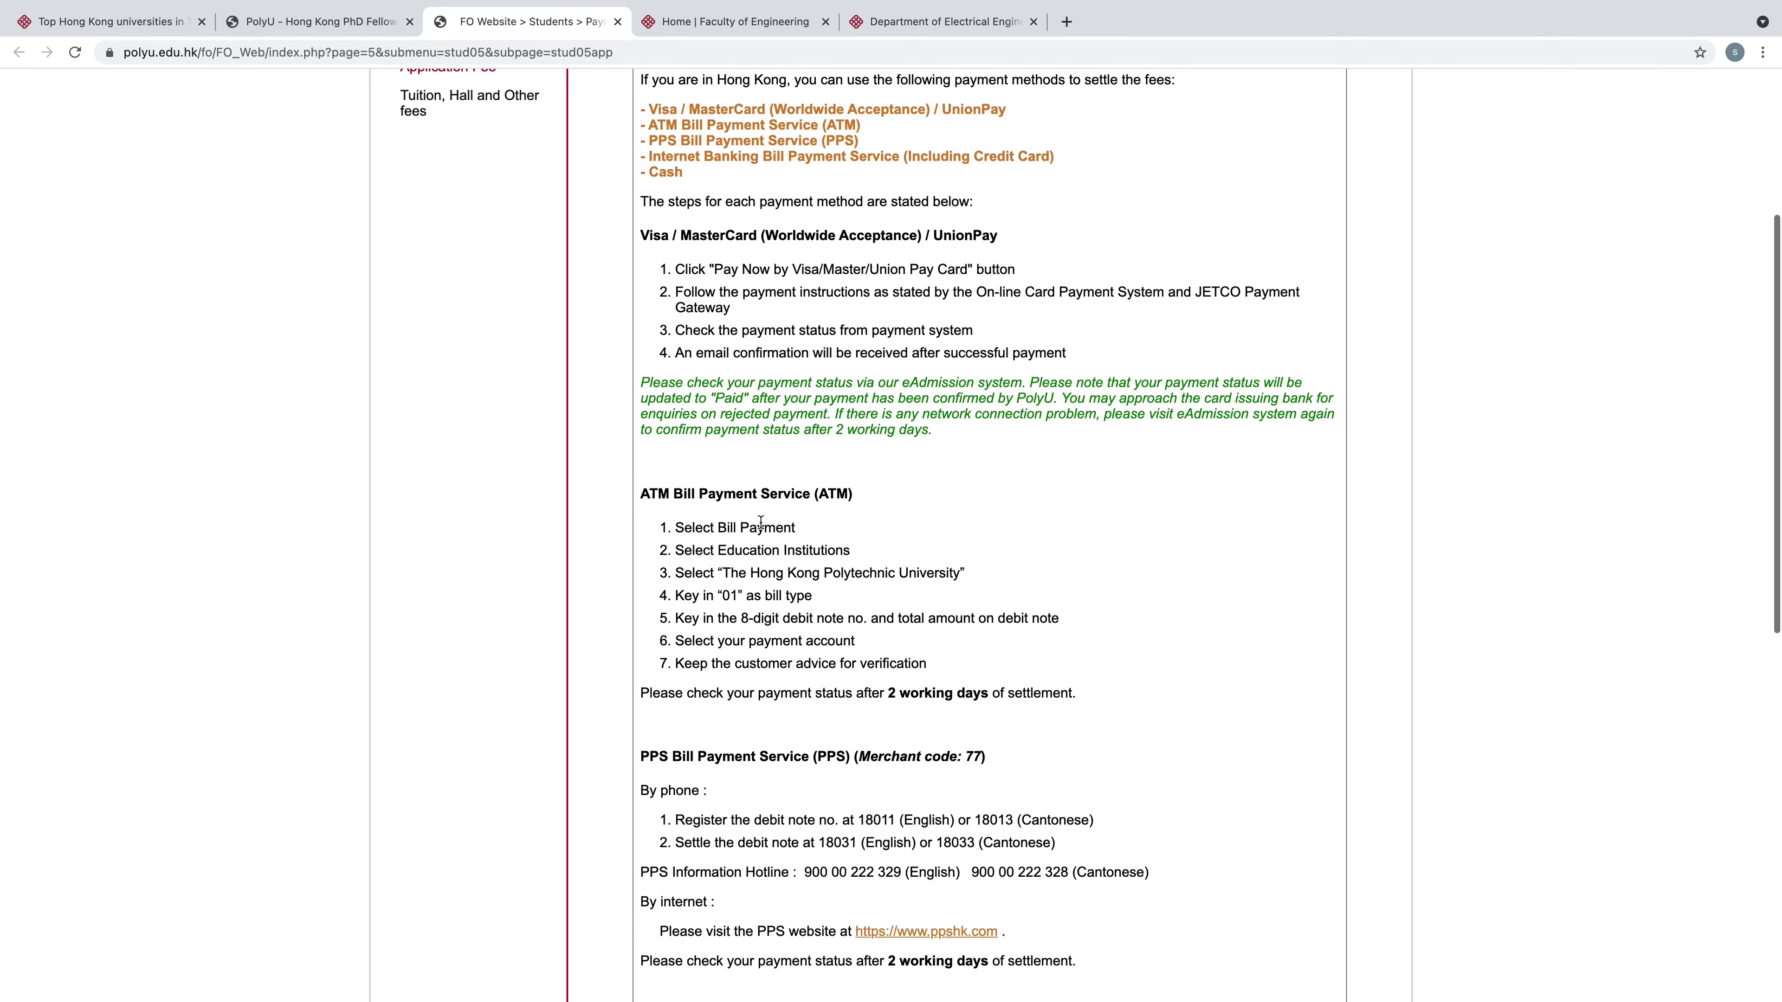
pyautogui.scroll(-6, 760, 522)
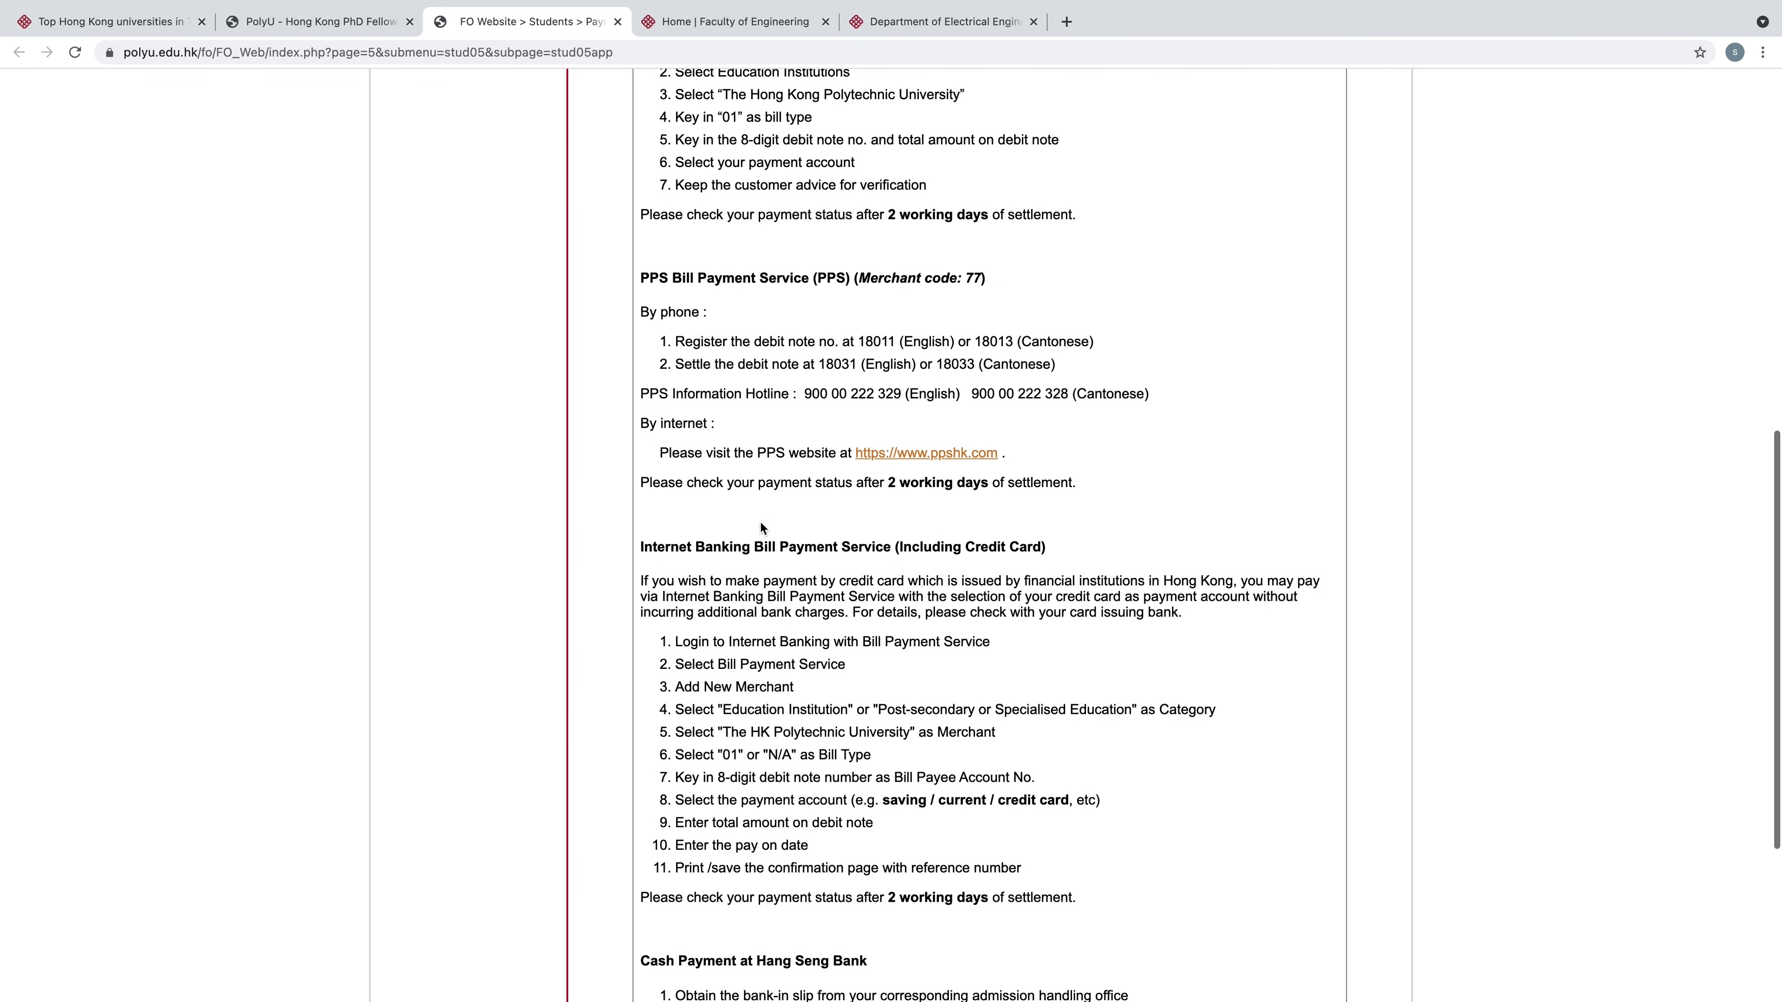
pyautogui.scroll(-2, 761, 523)
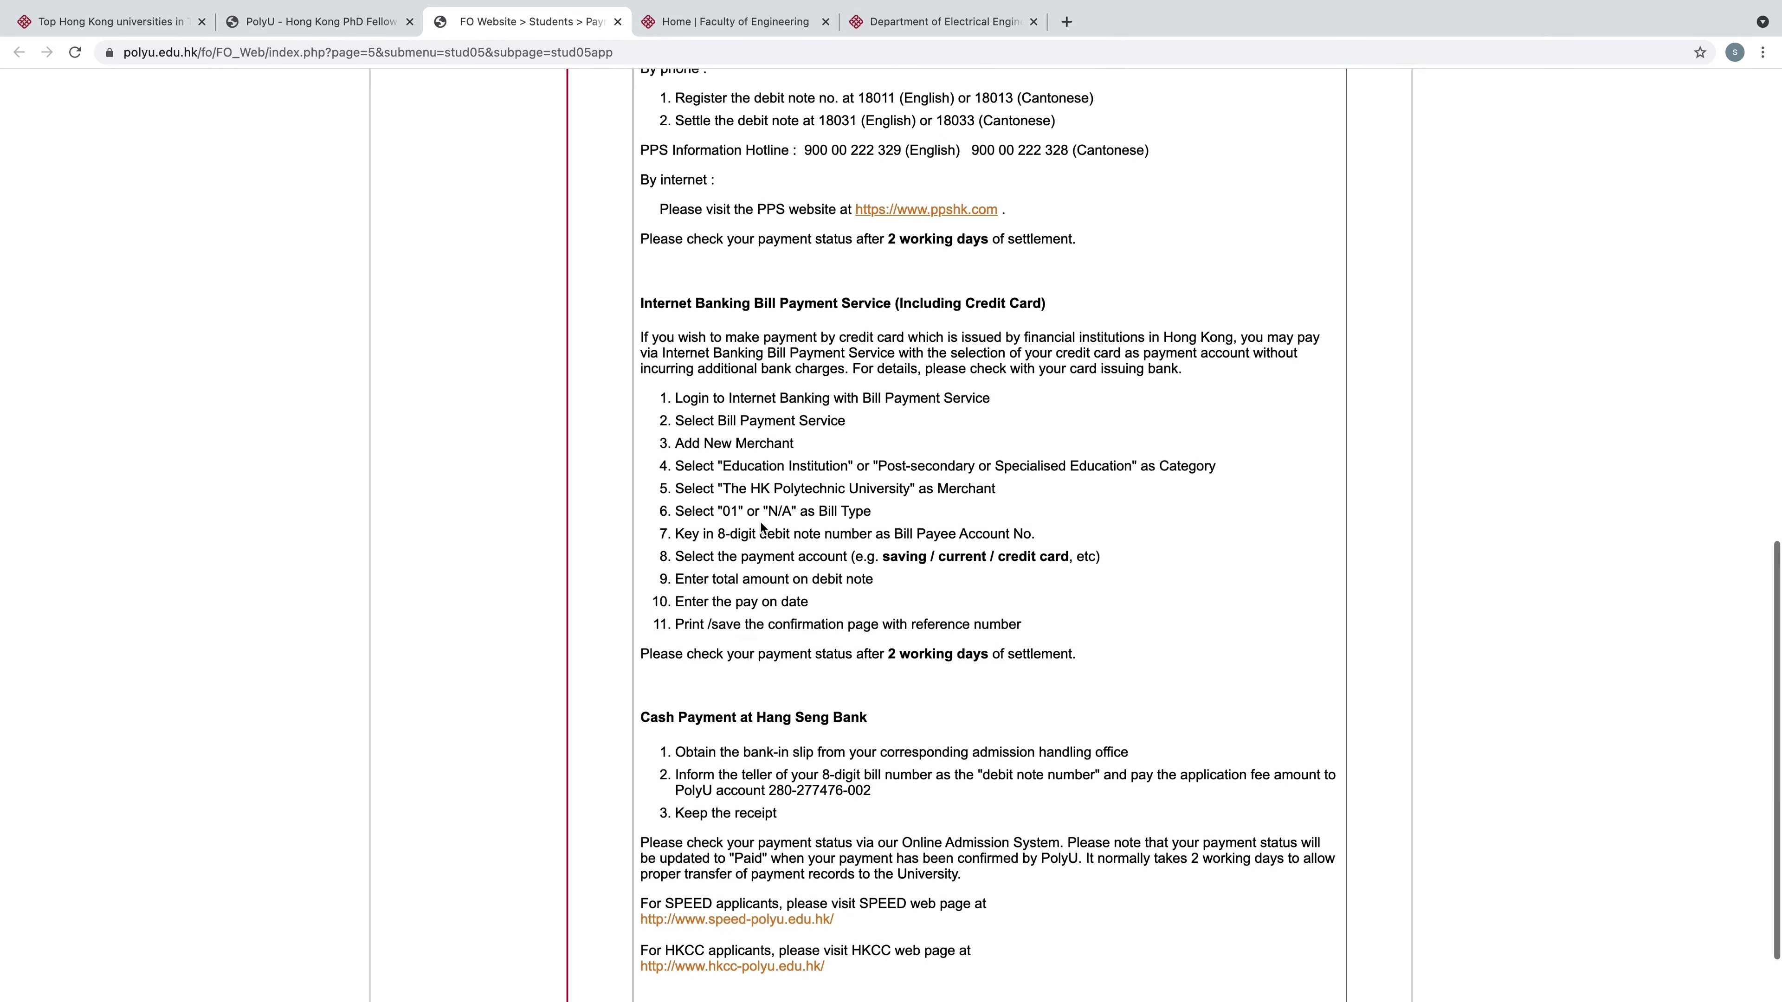
pyautogui.scroll(3, 761, 523)
pyautogui.scroll(15, 760, 522)
# Return to the HKPFS how-to-apply page, view the application procedures, and launch the eAdmission system
pyautogui.hotkey('ctrl', 'shift', 'Tab')
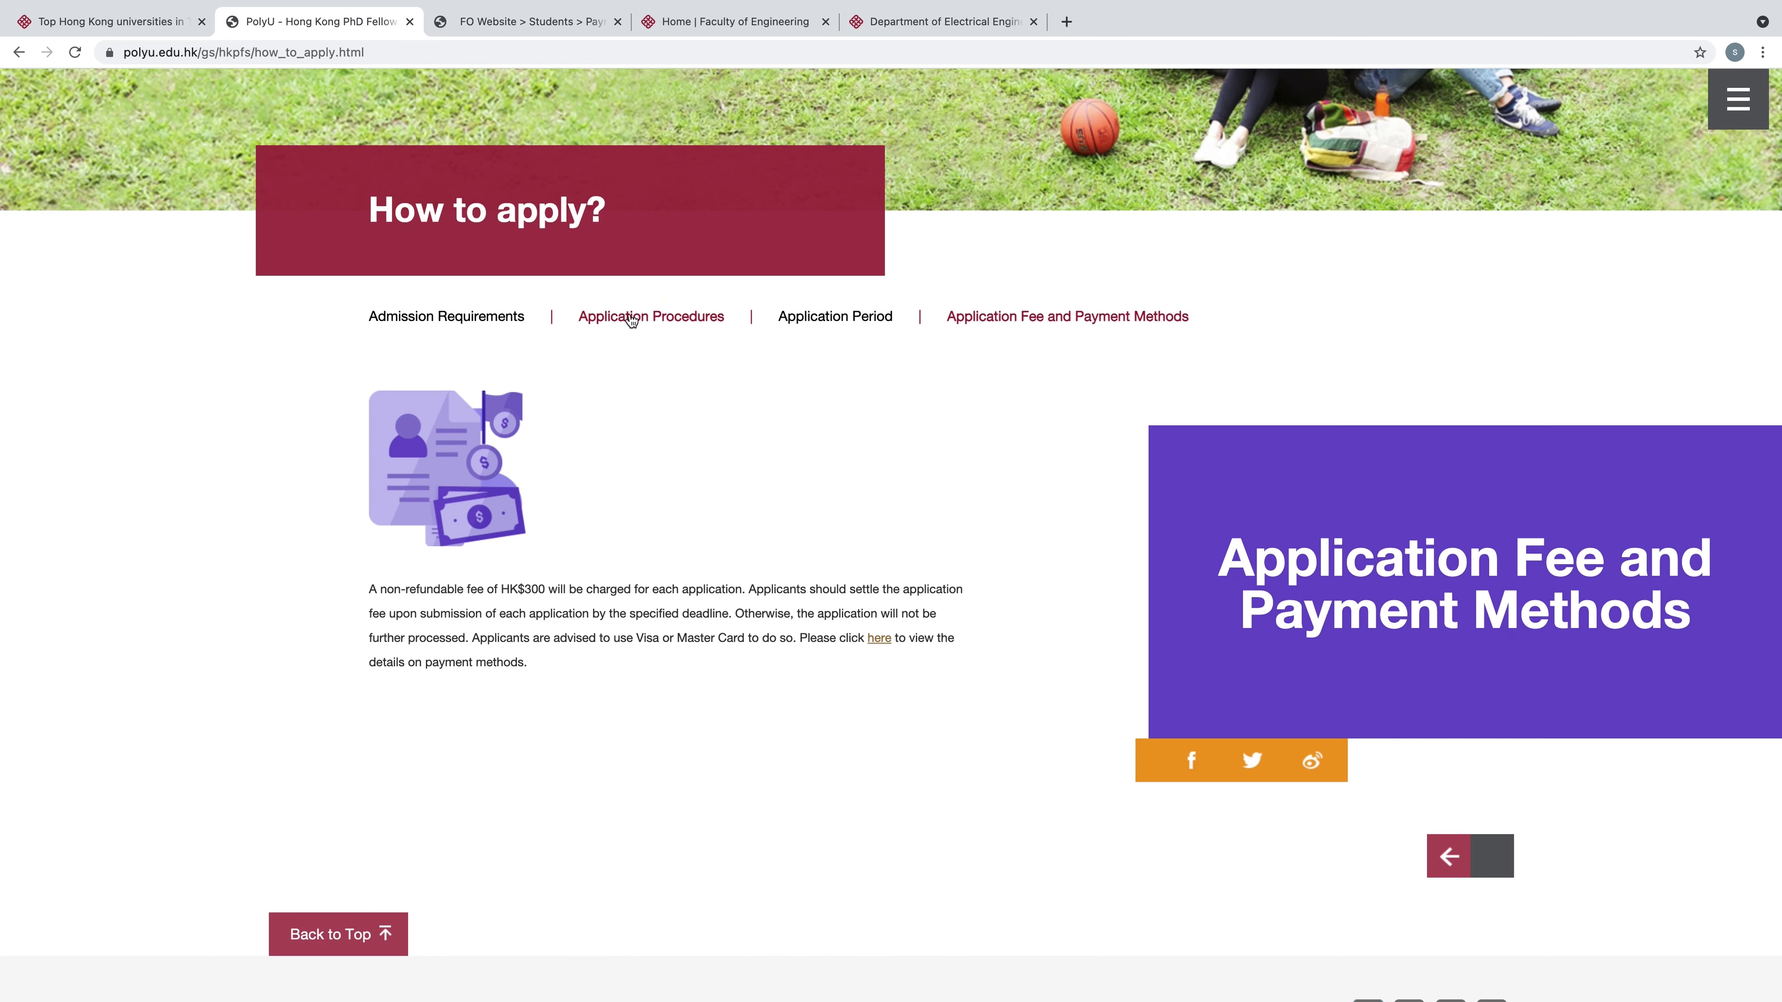
pyautogui.click(625, 314)
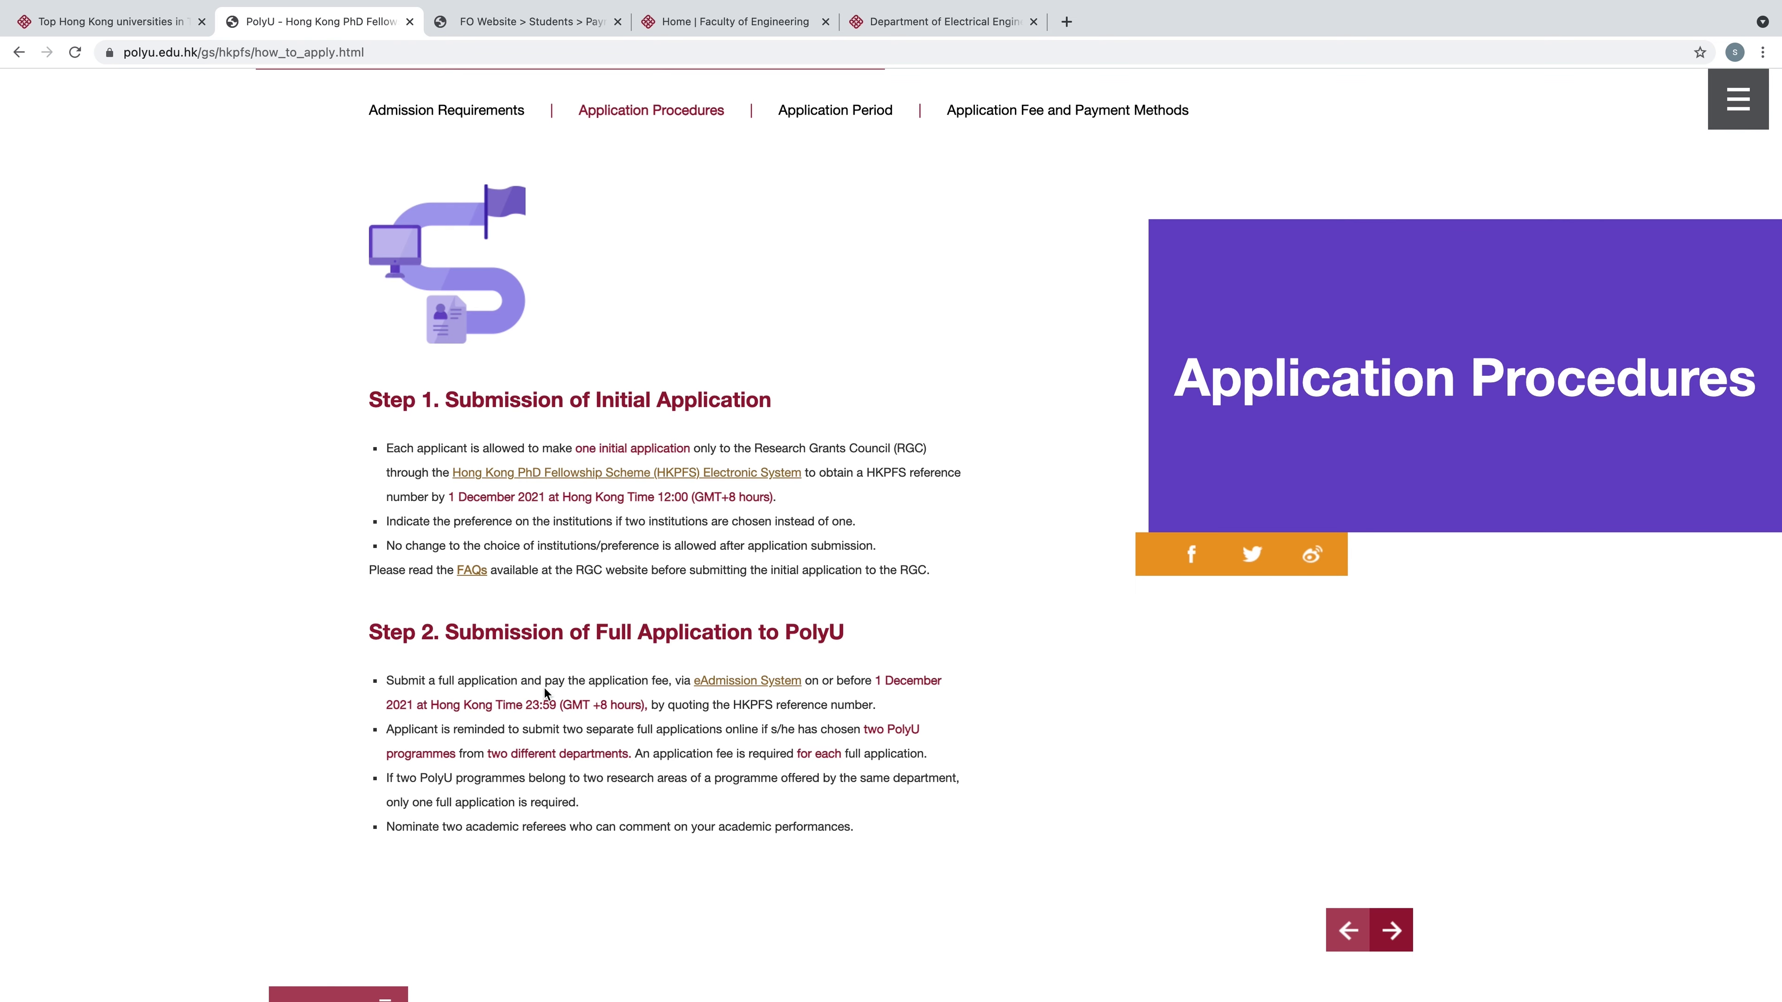
pyautogui.click(728, 682)
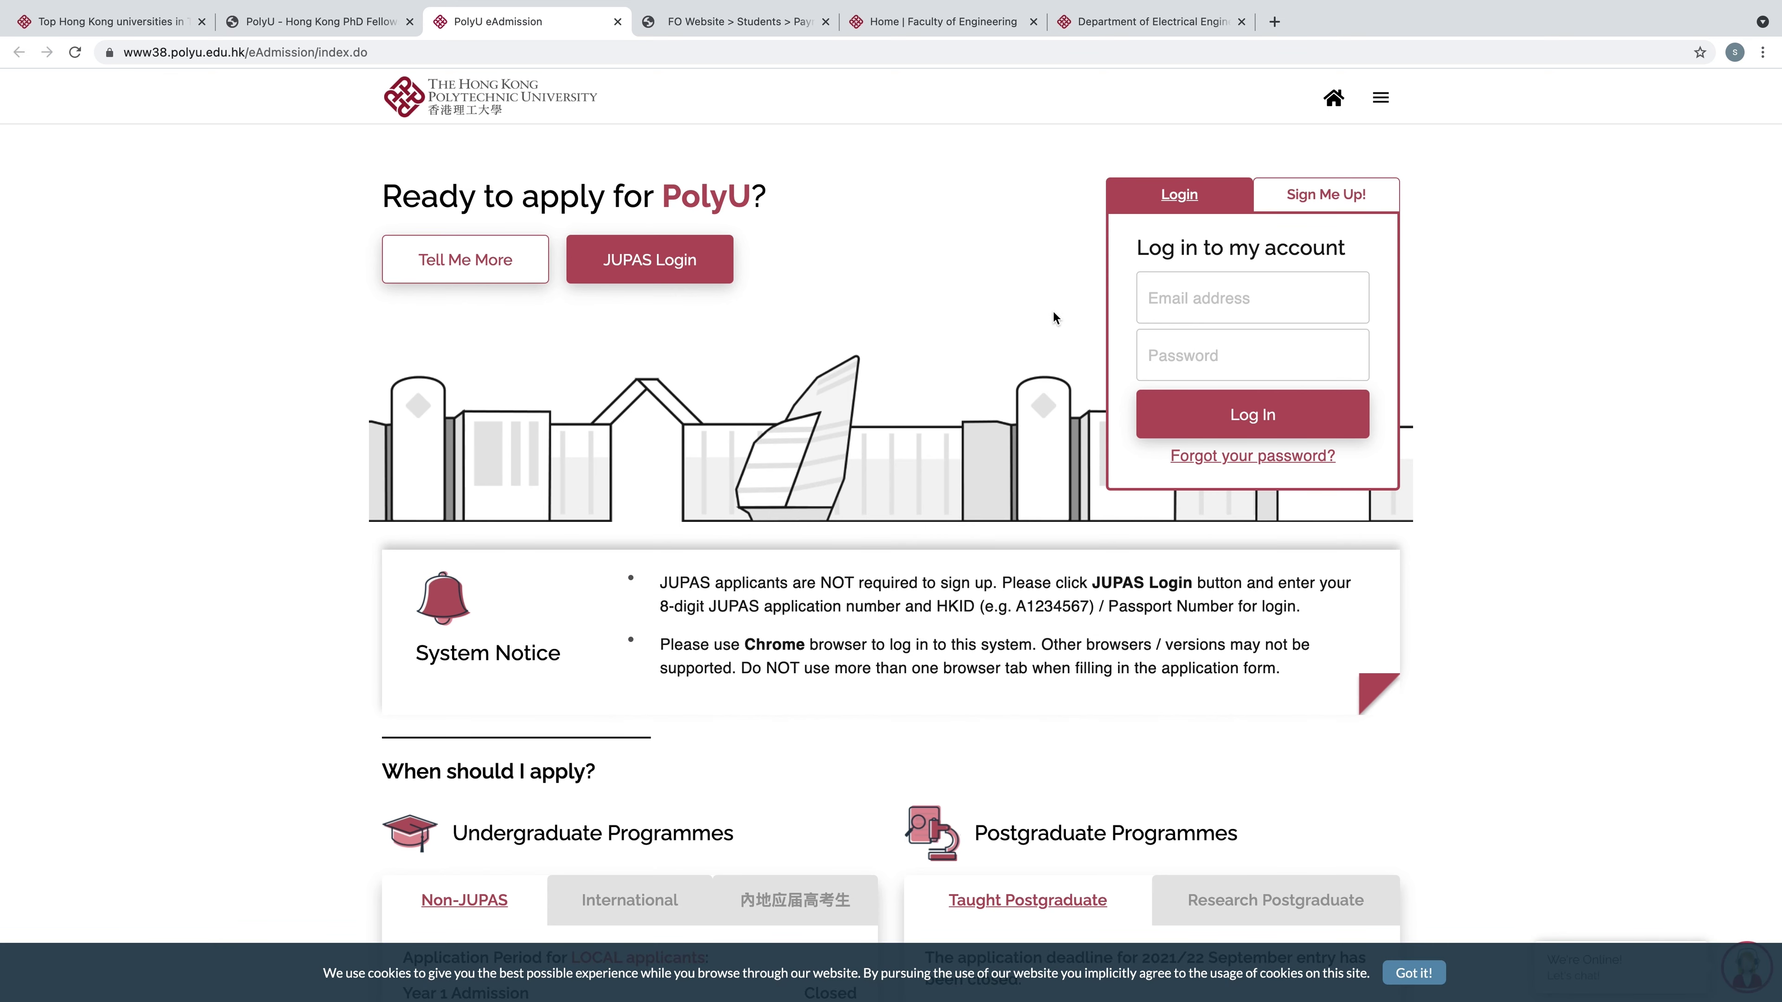
# Open the Sign Me Up! registration form on the eAdmission home page
pyautogui.click(1324, 203)
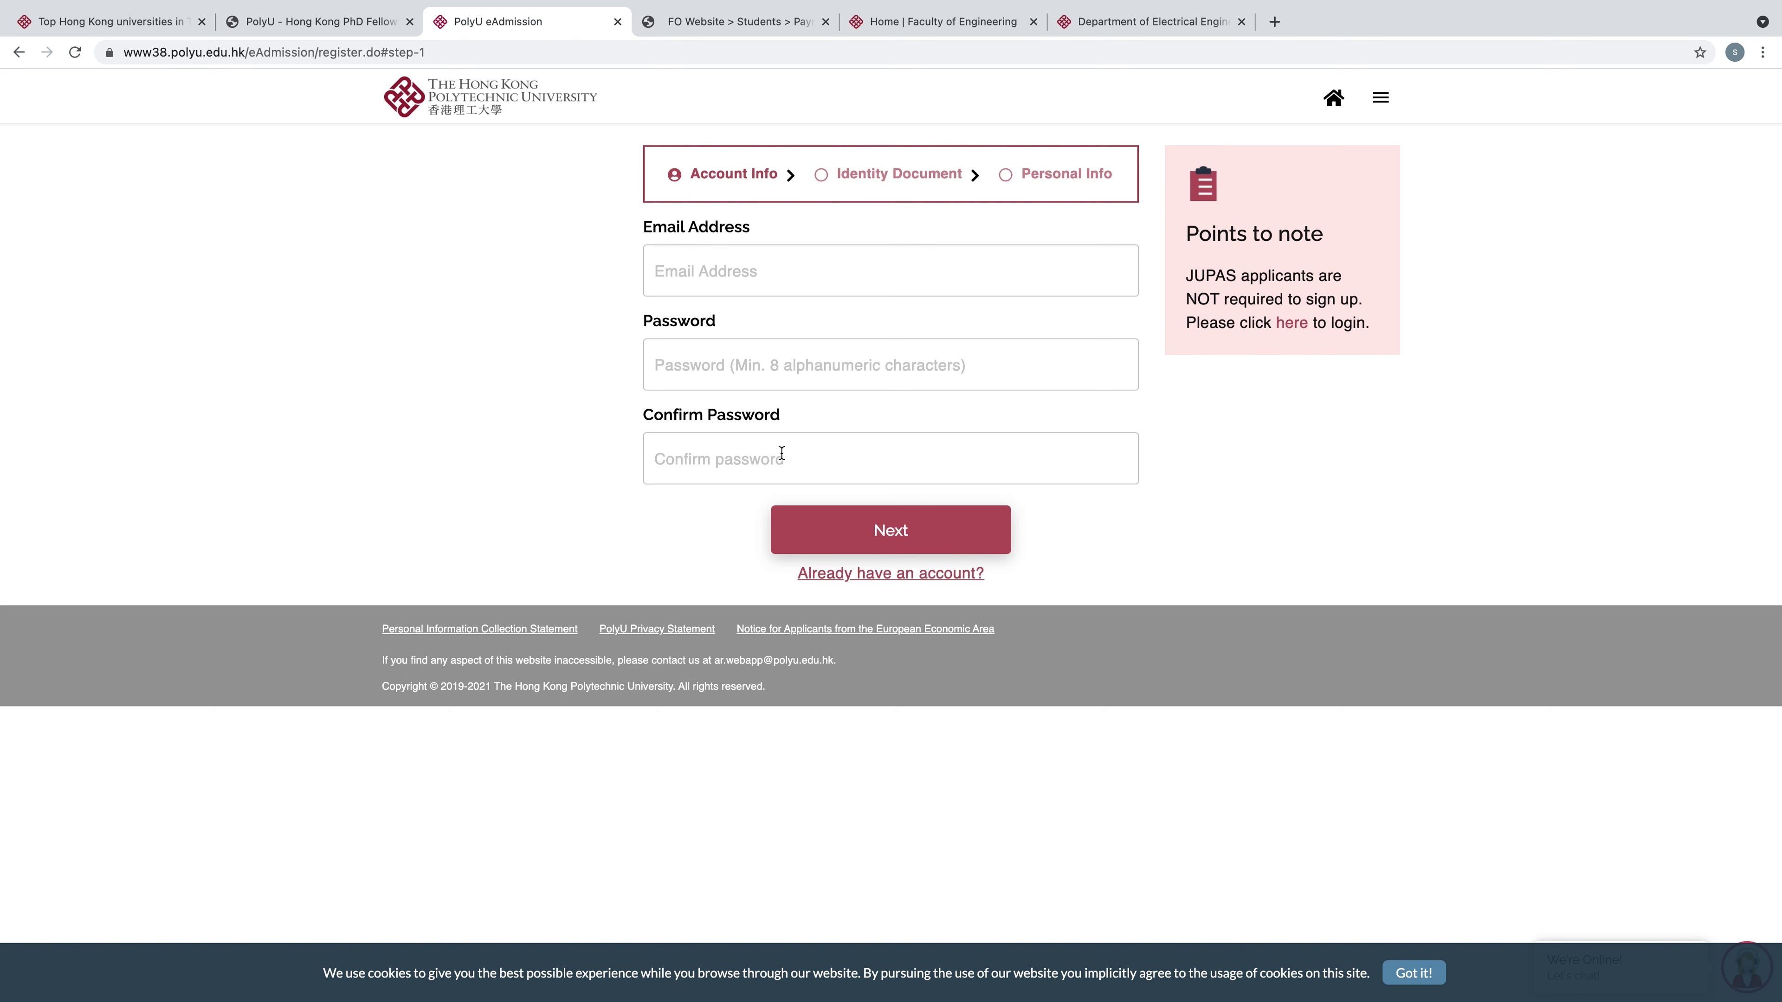
# Declare an Others identity document with 'Yes' to holding an IANG entry permit, then continue to Personal Info
pyautogui.click(900, 532)
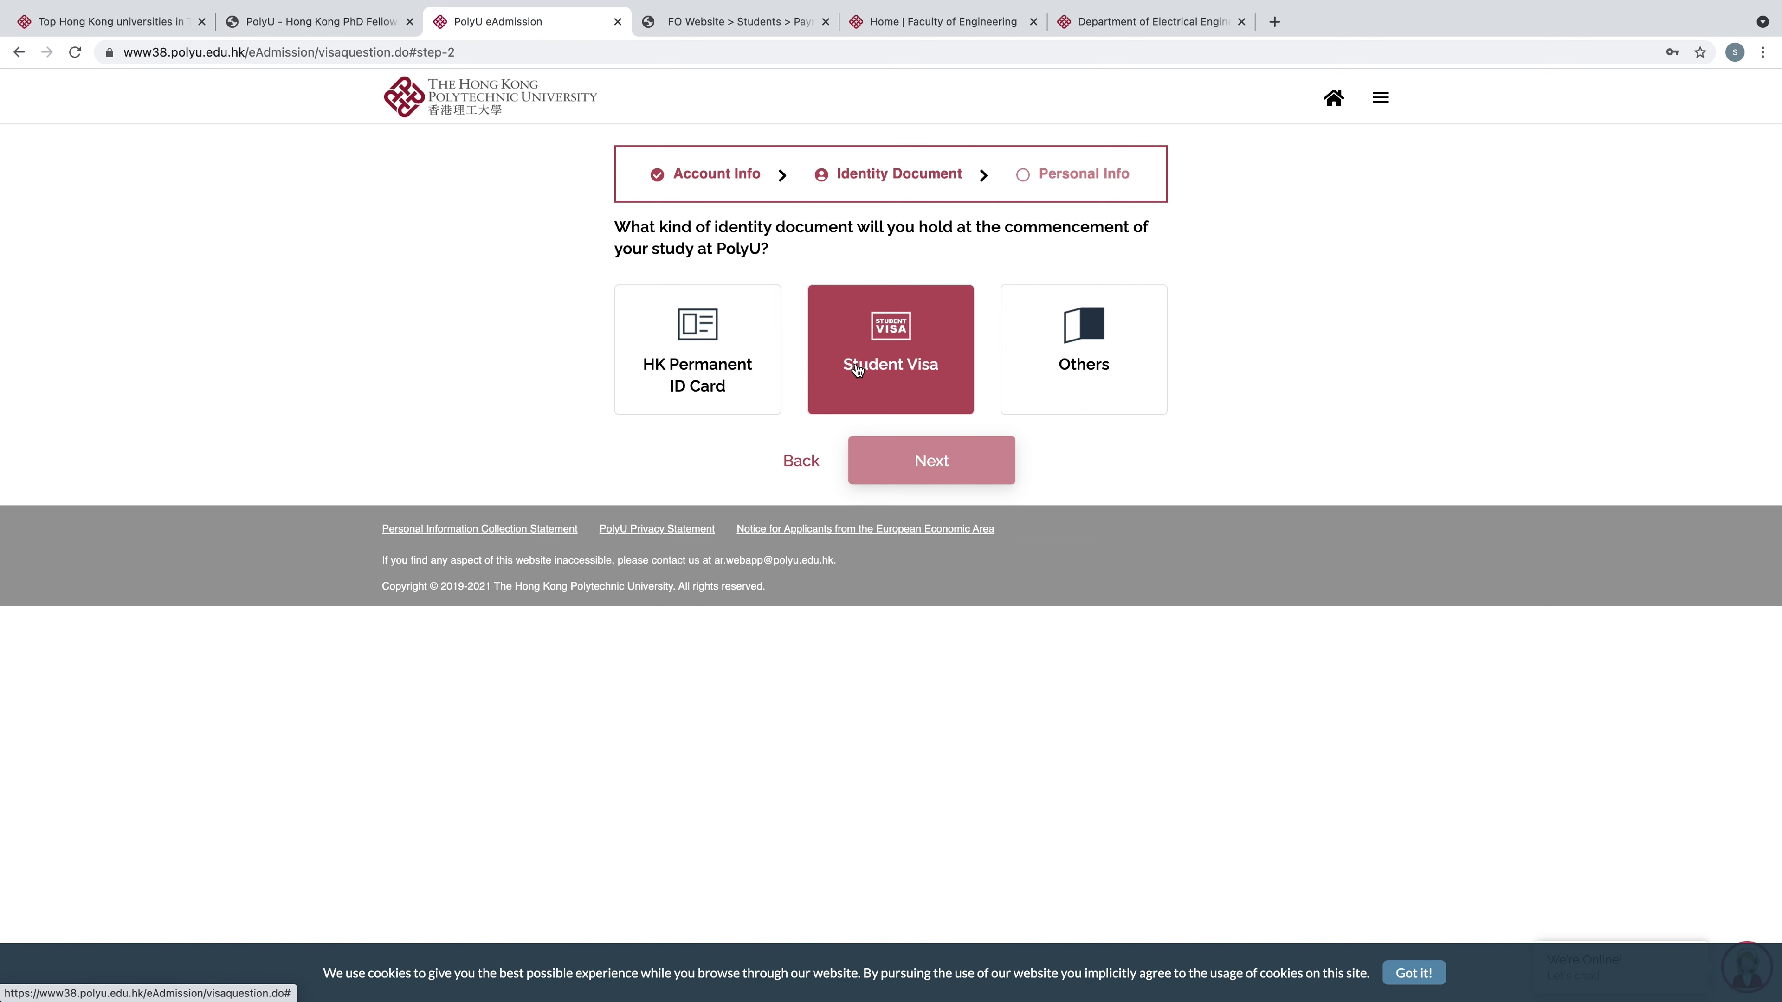
pyautogui.click(1050, 374)
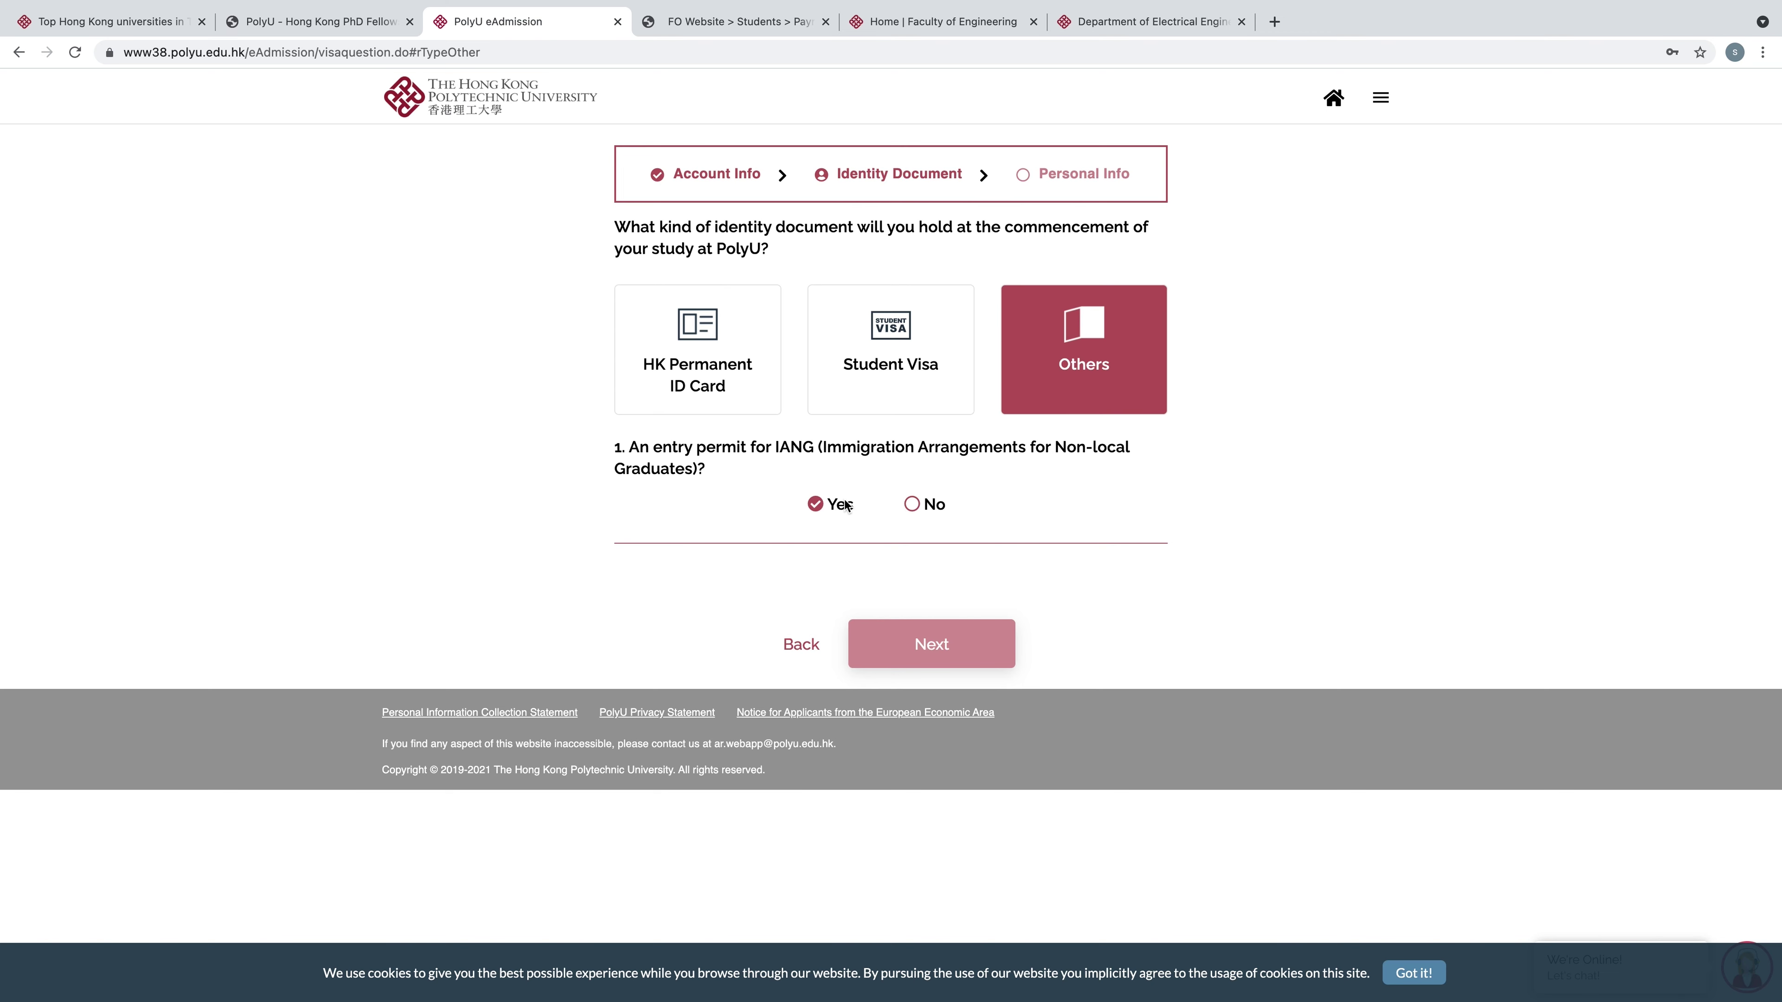
pyautogui.click(910, 505)
pyautogui.click(816, 505)
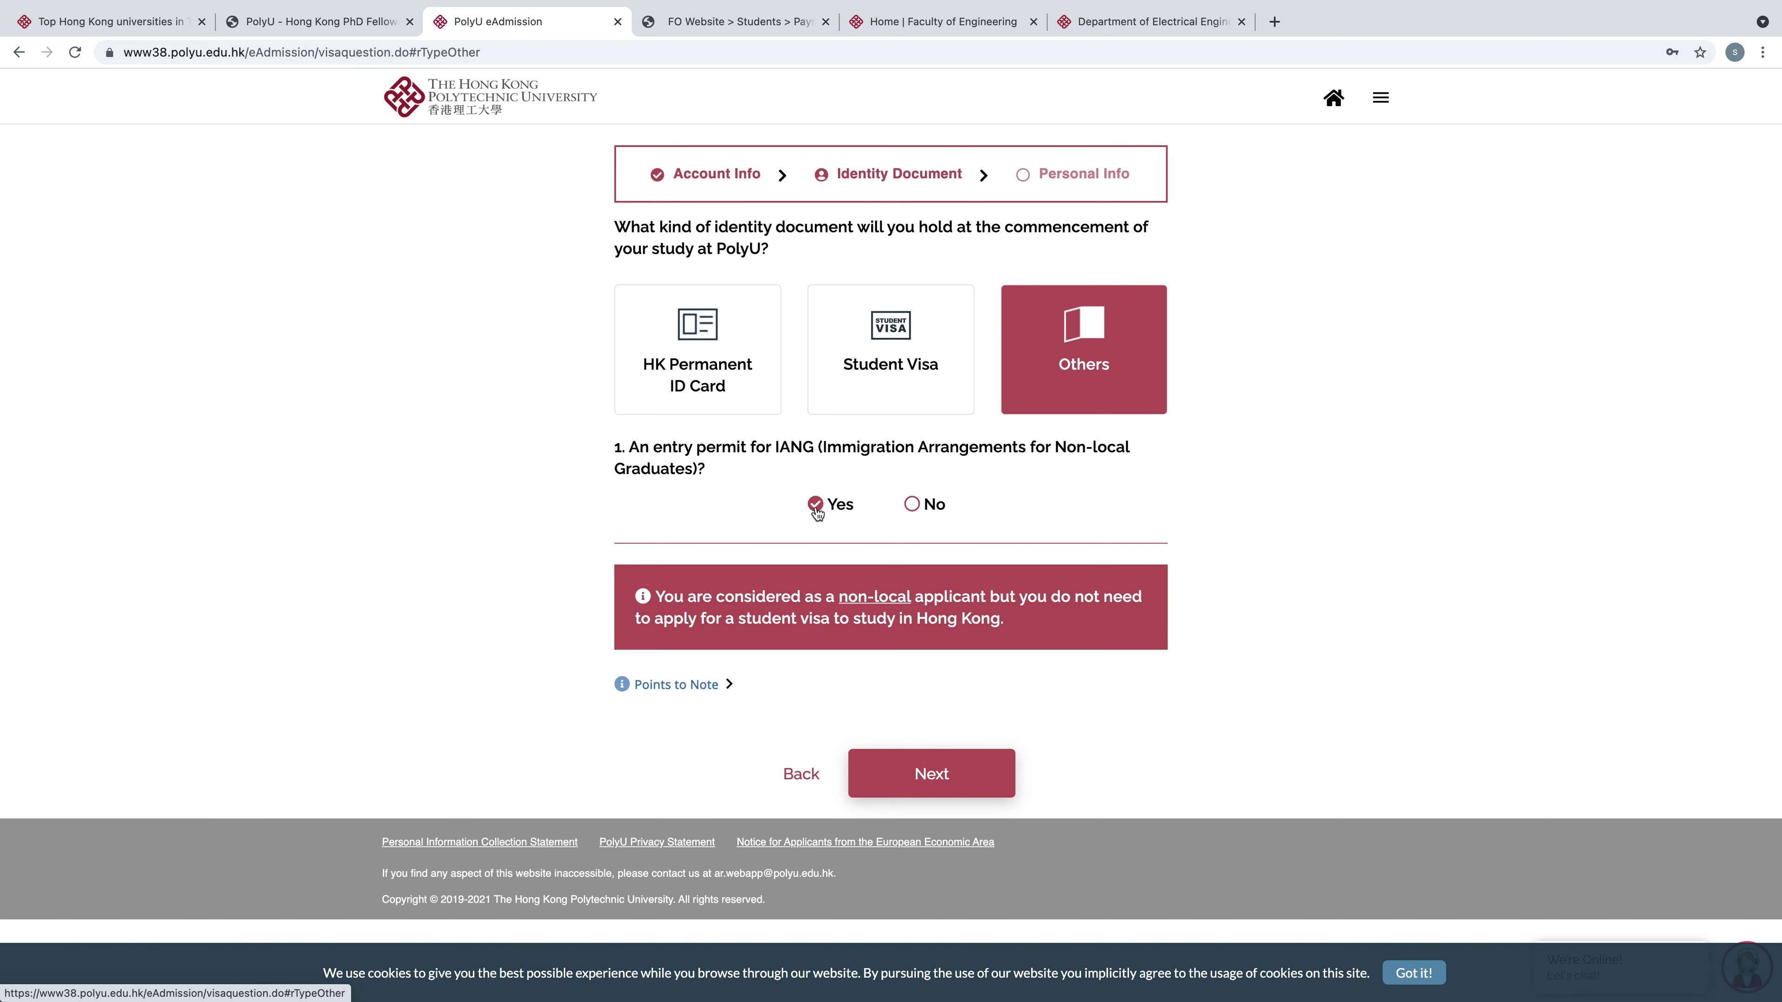
pyautogui.click(931, 774)
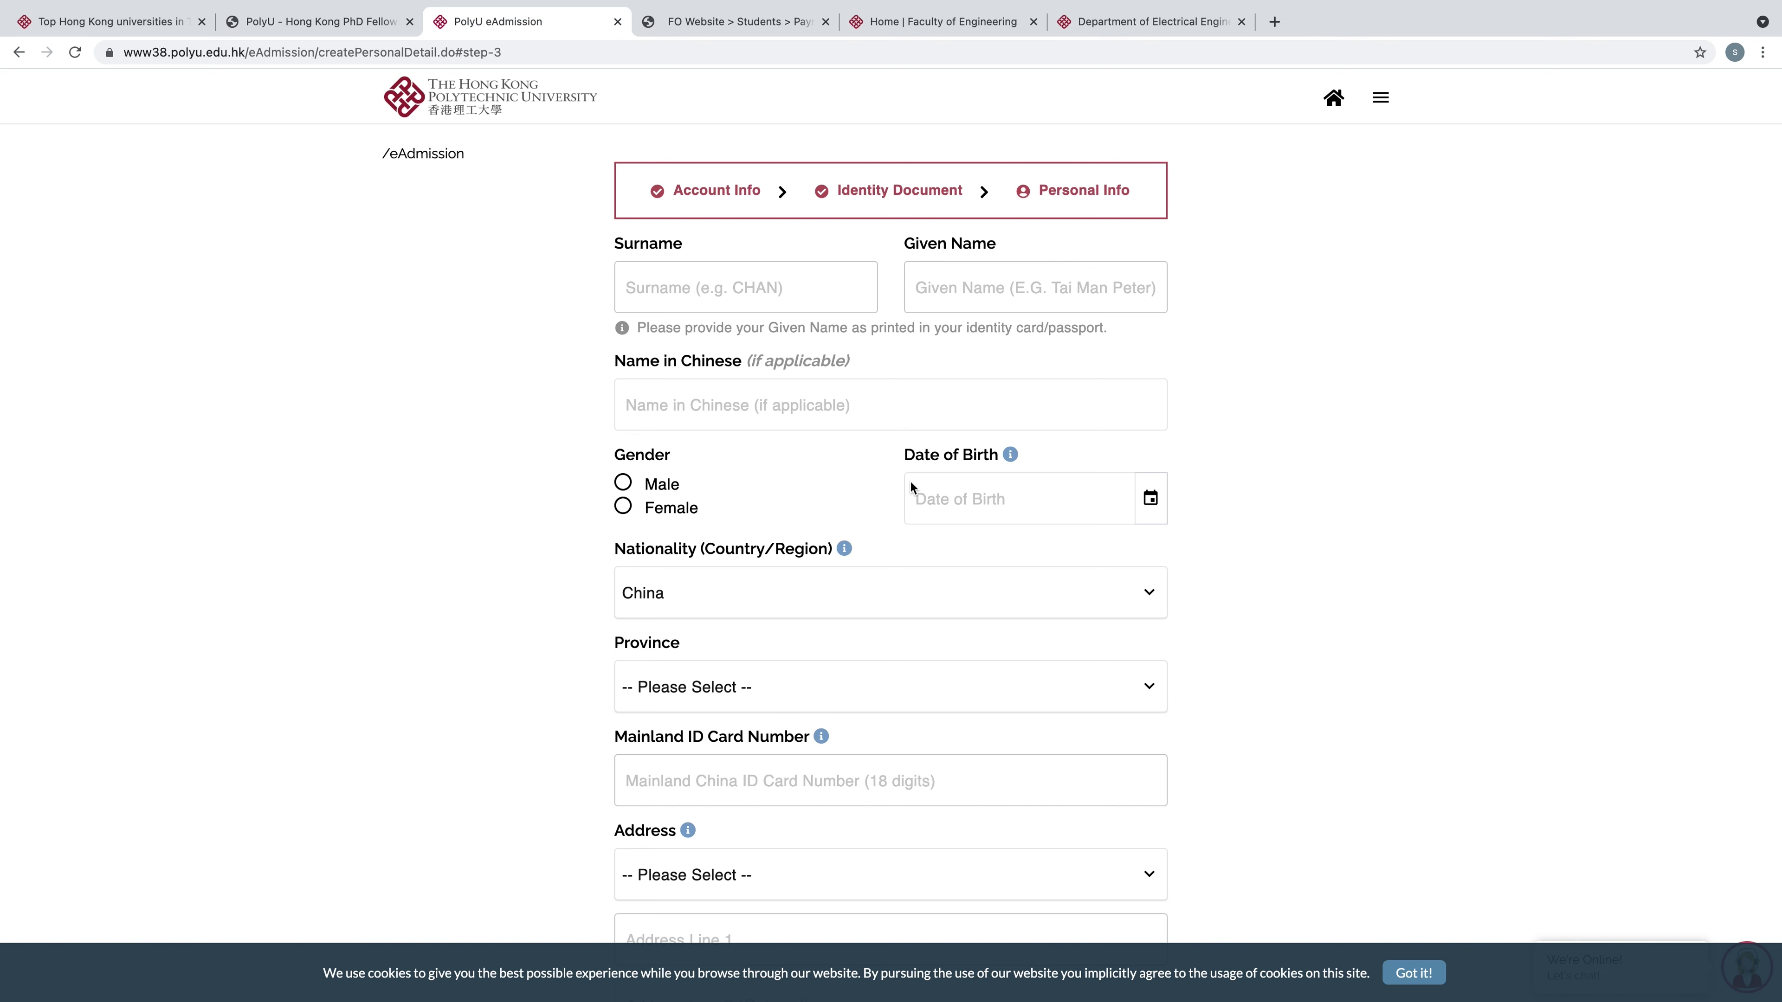
# Scroll the Personal Info form and check the address country list, leaving it unchanged
pyautogui.scroll(-4, 951, 484)
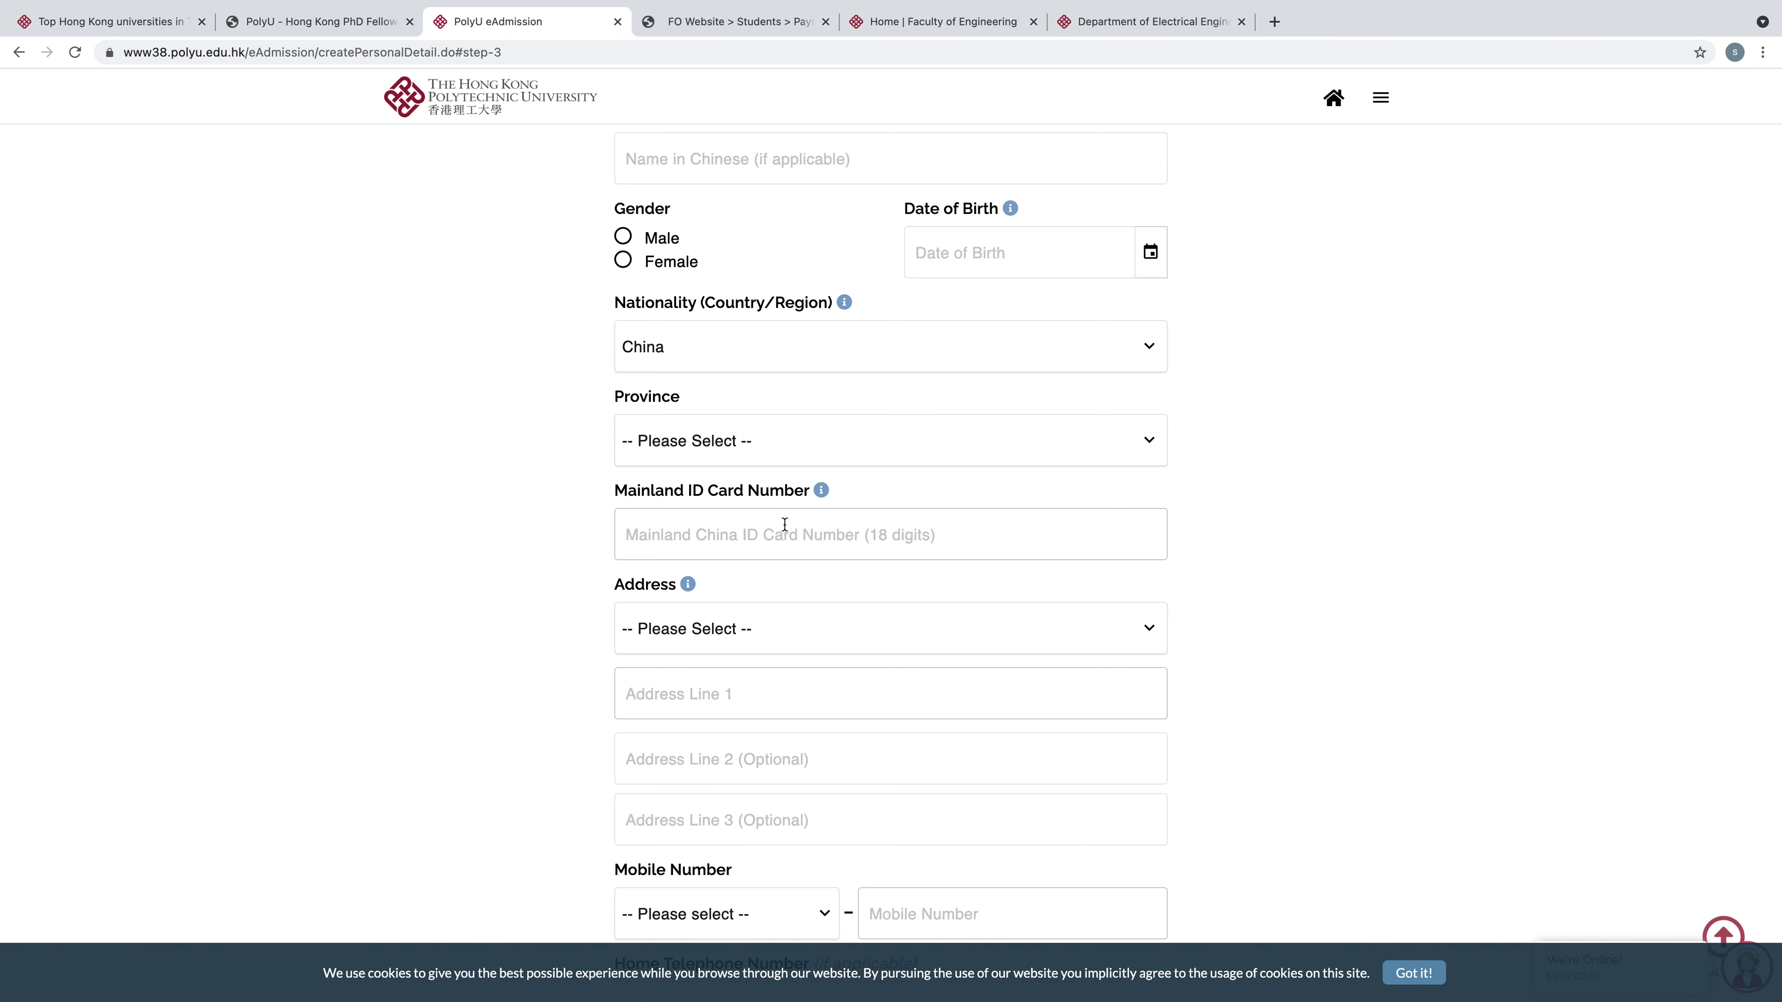
pyautogui.scroll(-1, 784, 524)
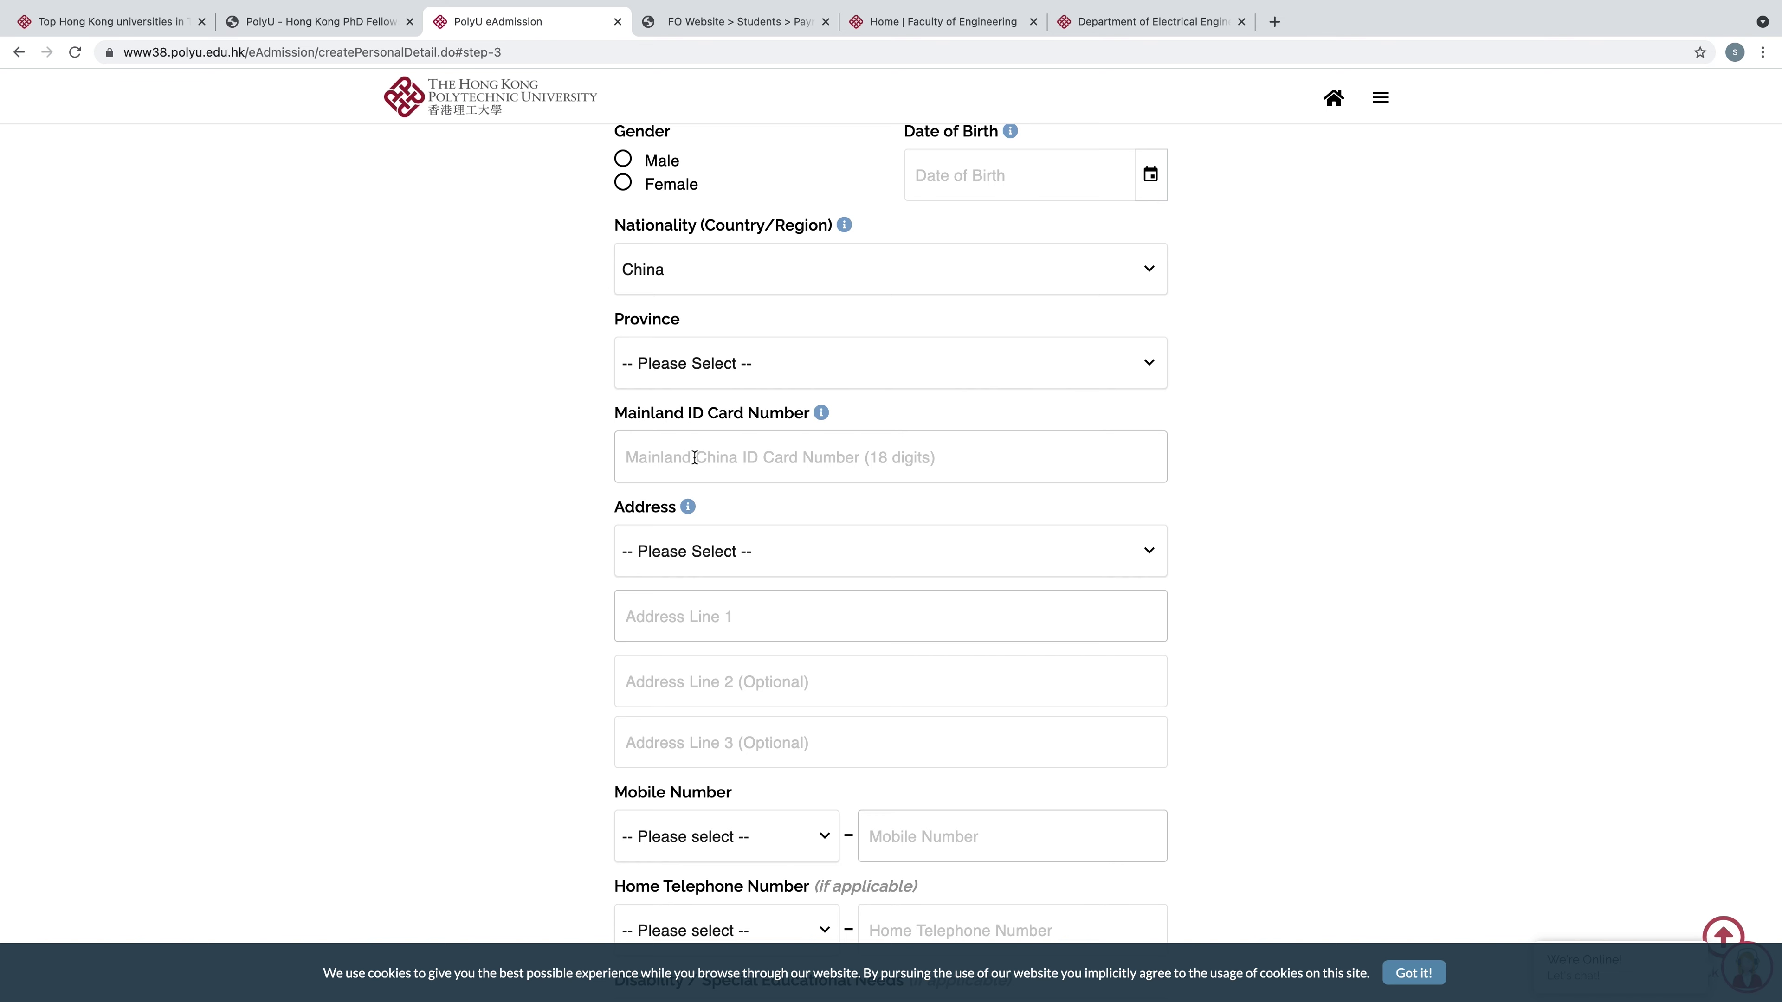
pyautogui.scroll(-1, 648, 523)
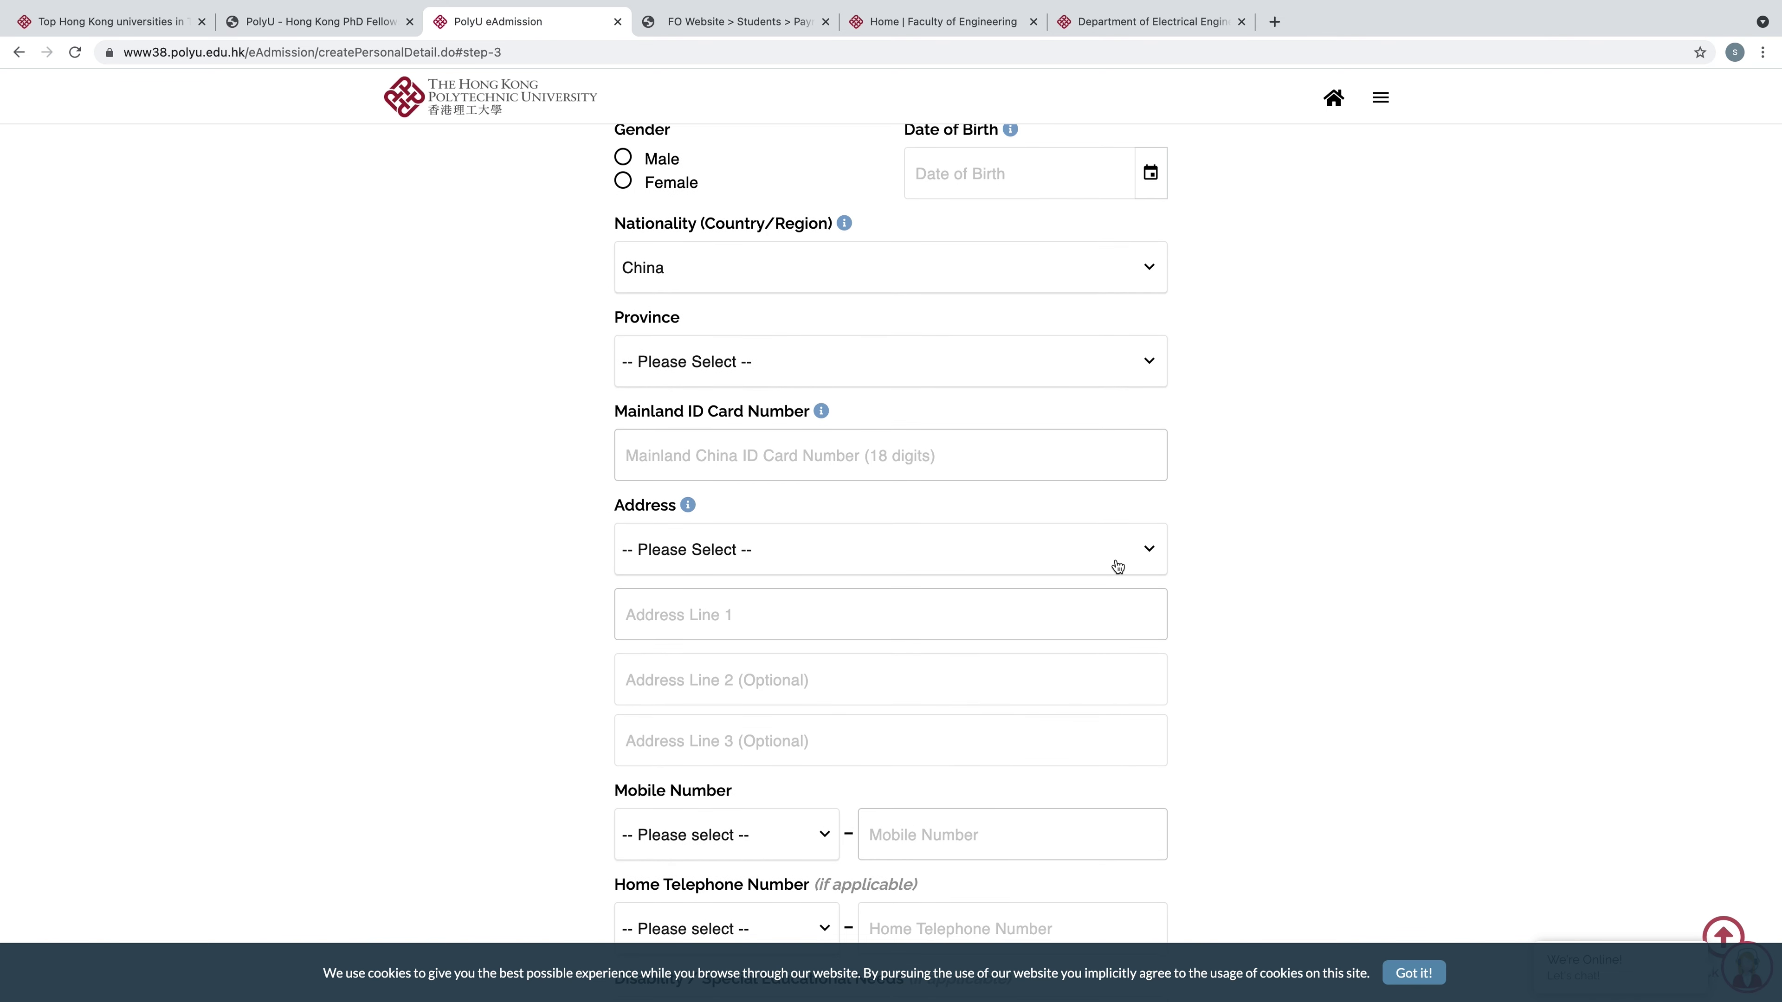
pyautogui.click(1144, 559)
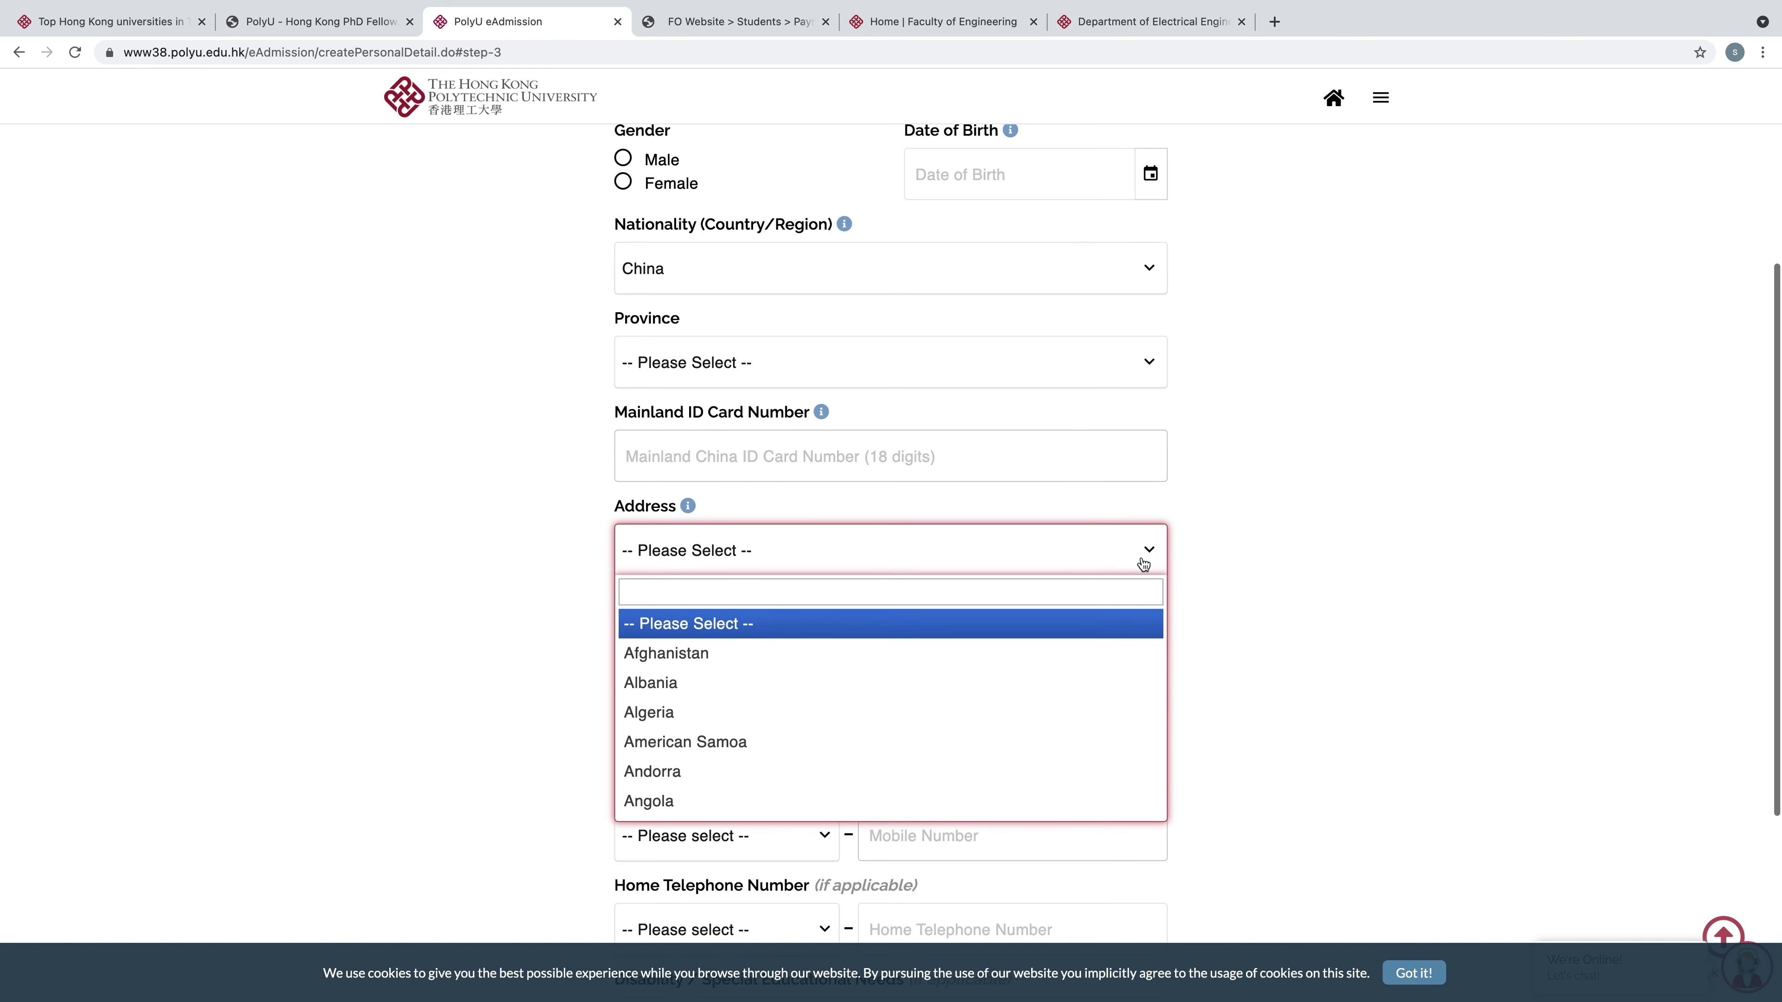
pyautogui.click(1192, 640)
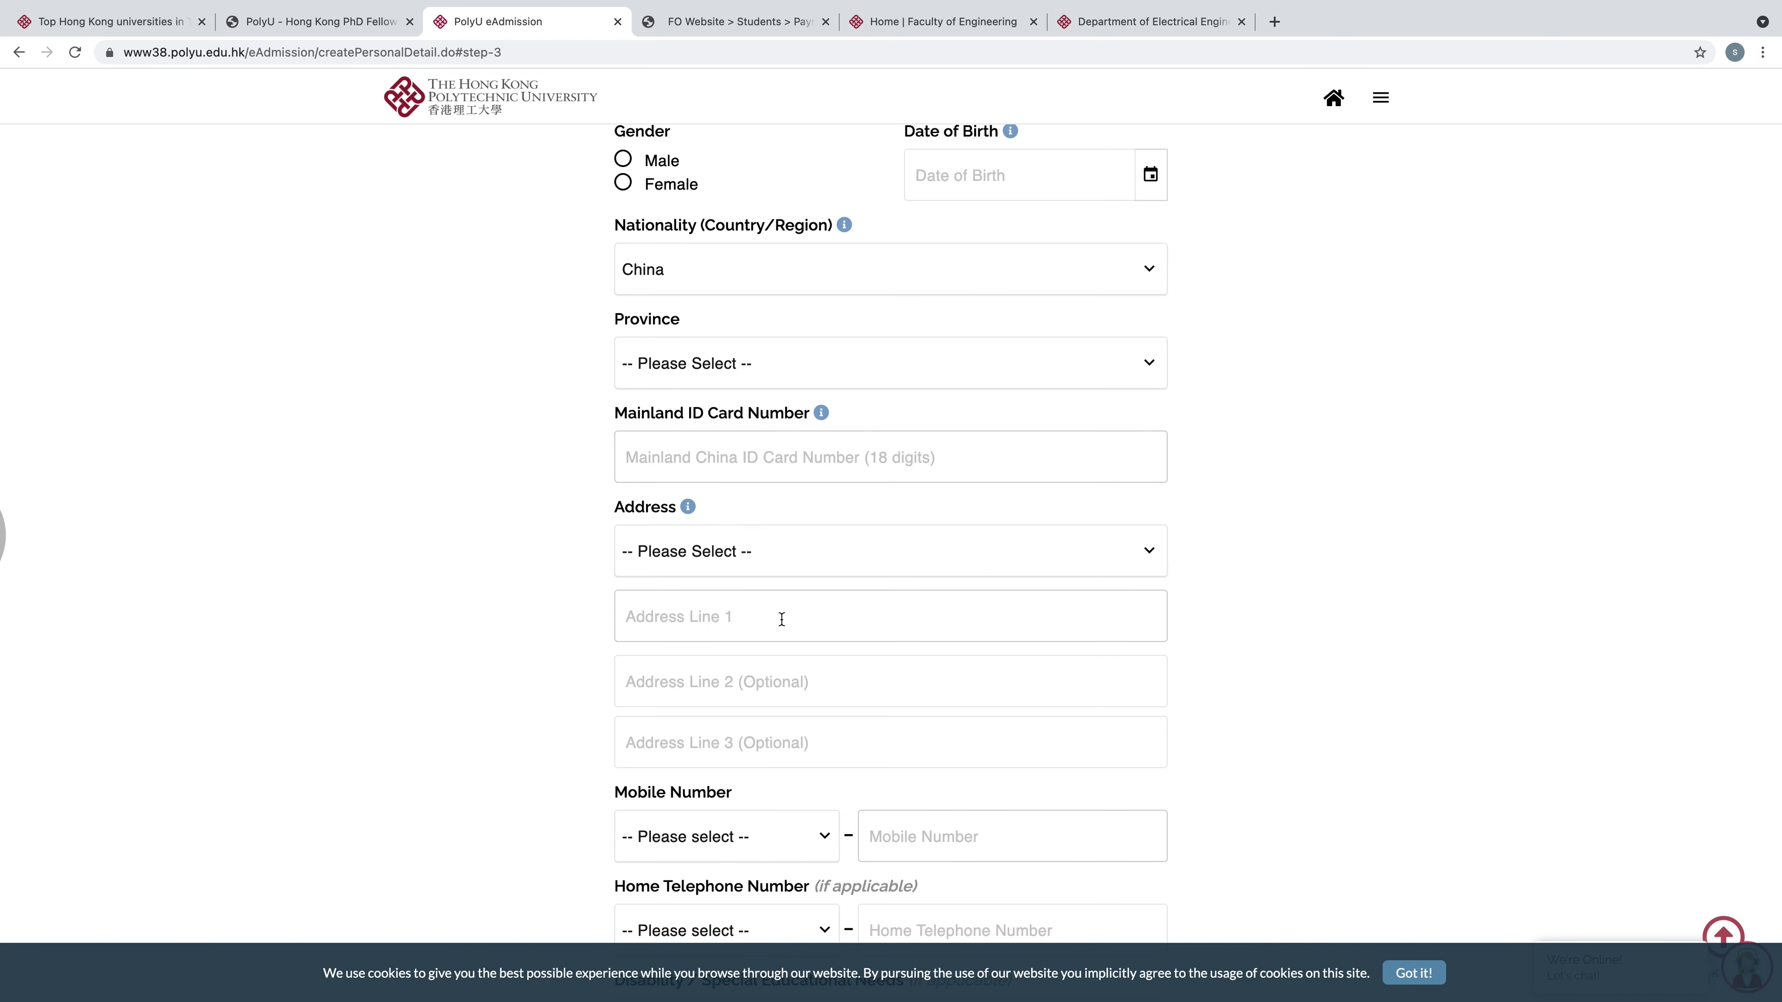
pyautogui.scroll(-2, 757, 685)
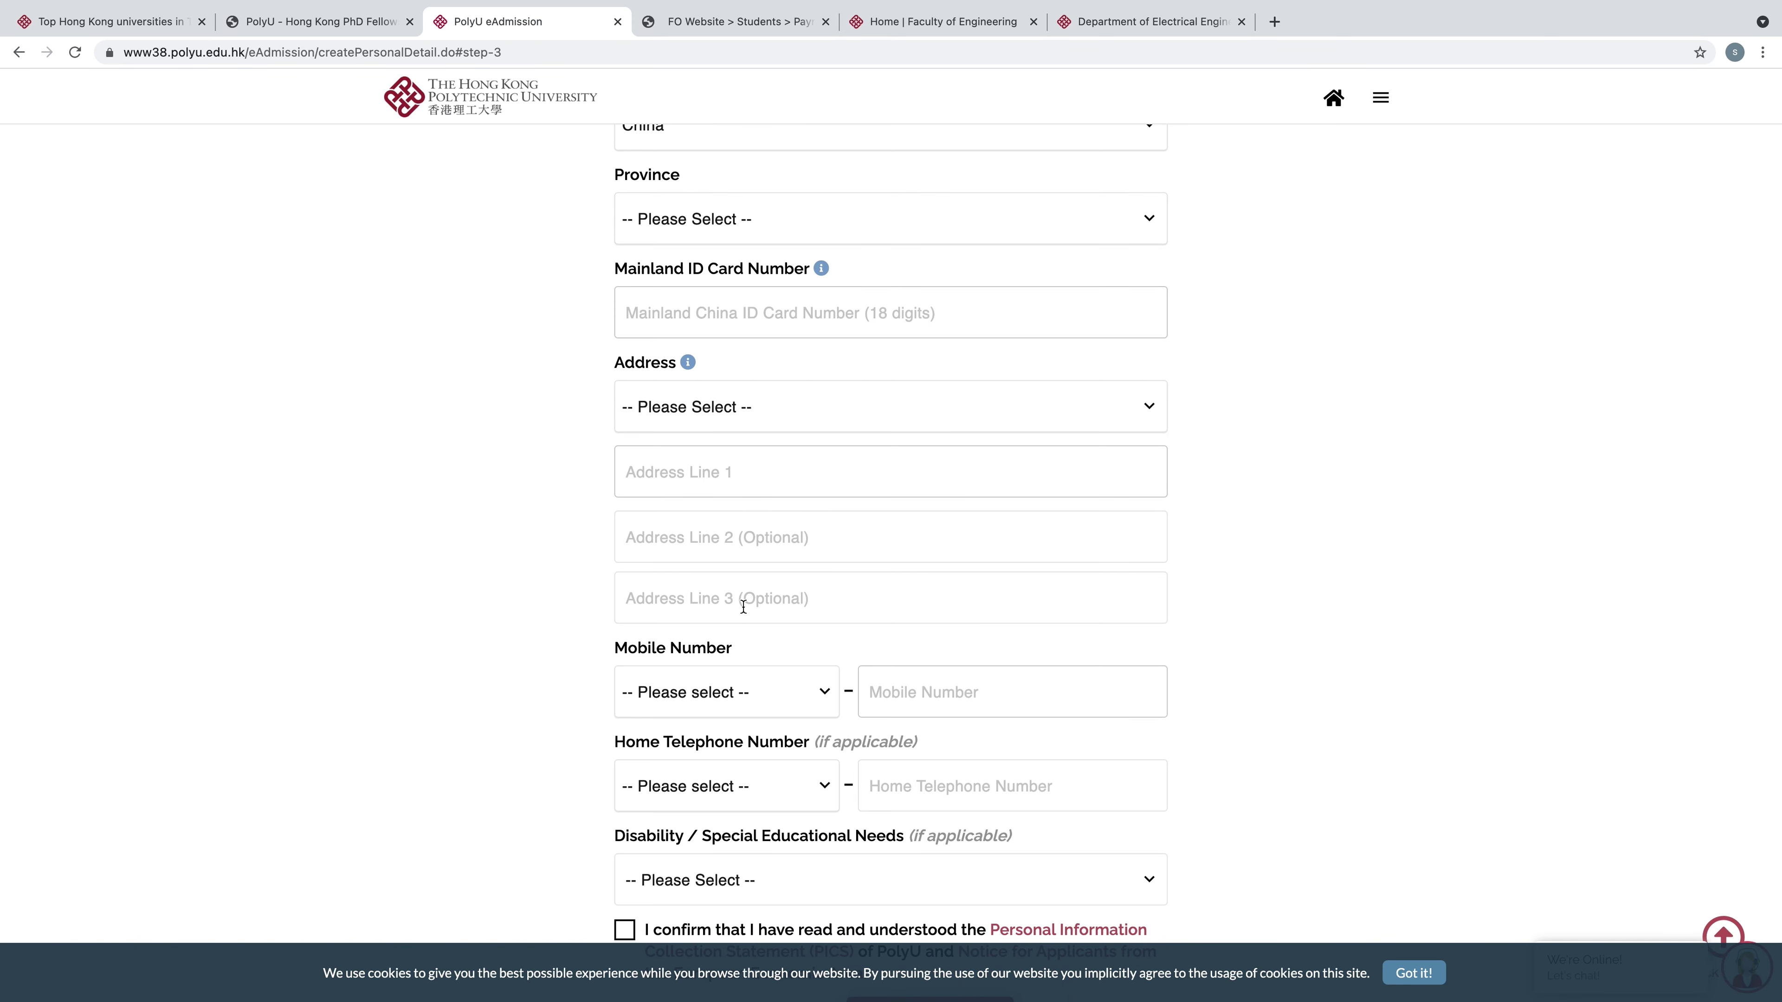
pyautogui.scroll(-2, 743, 607)
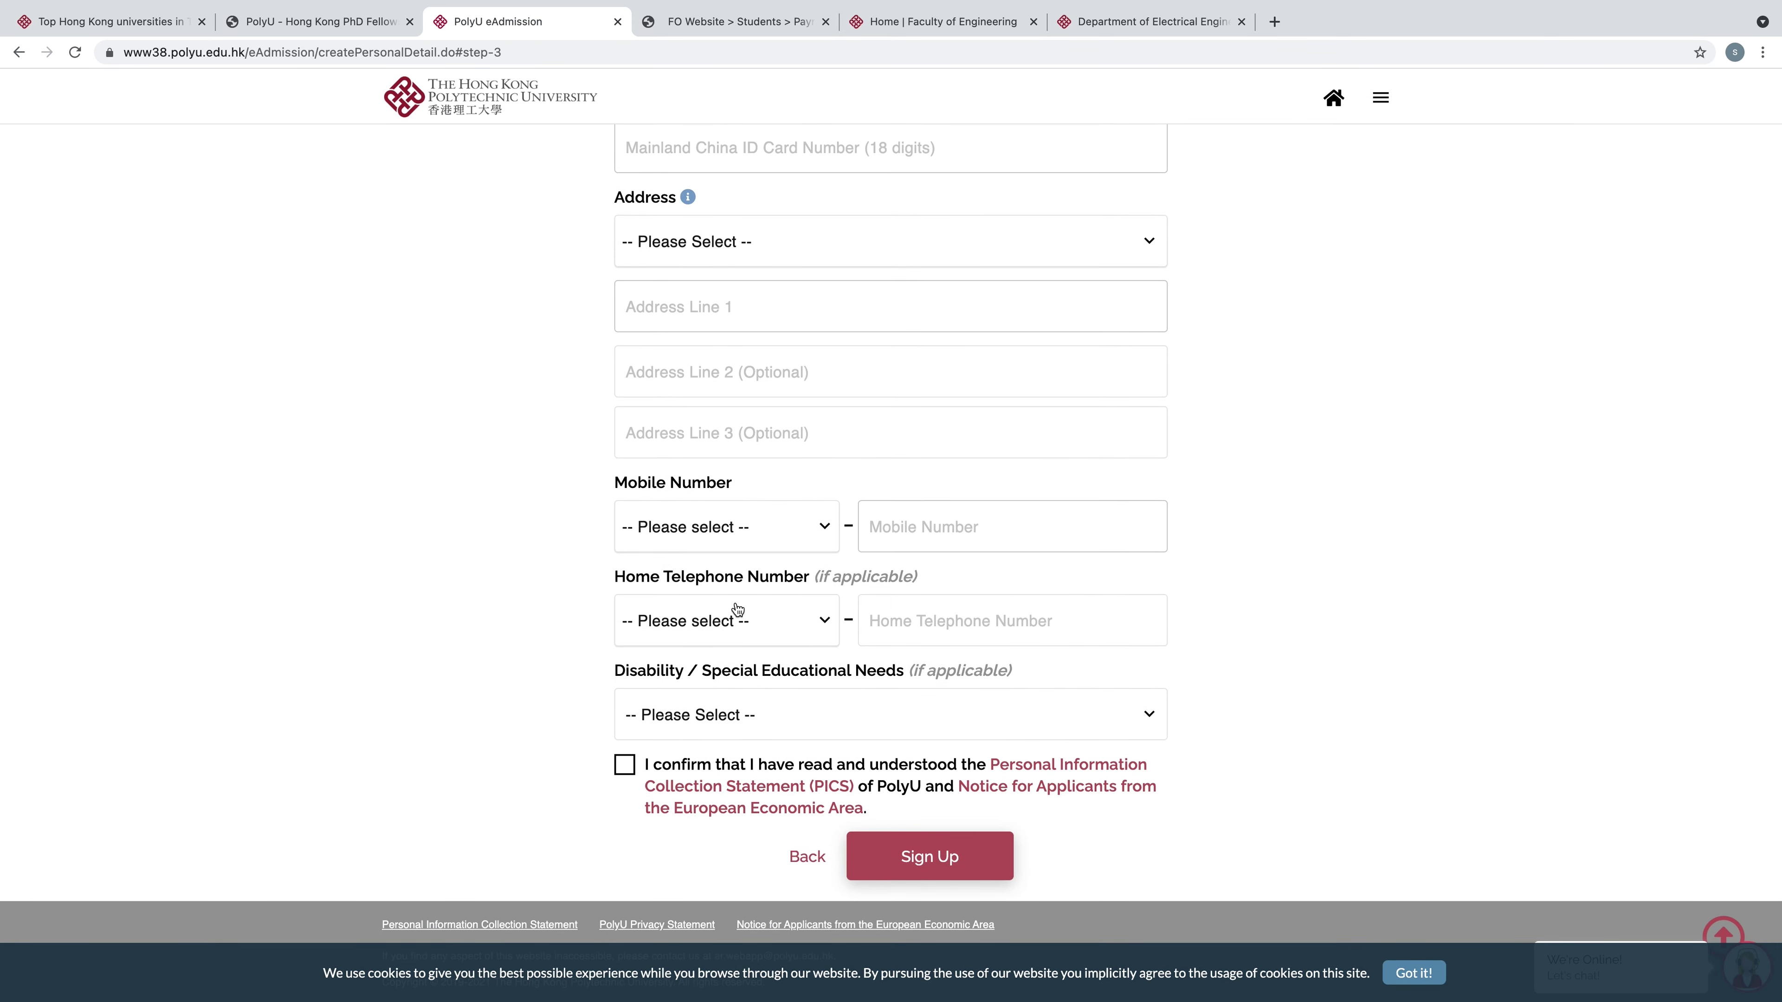
# Check the mobile country codes and disability options without changing them, then submit the sign-up form
pyautogui.click(820, 533)
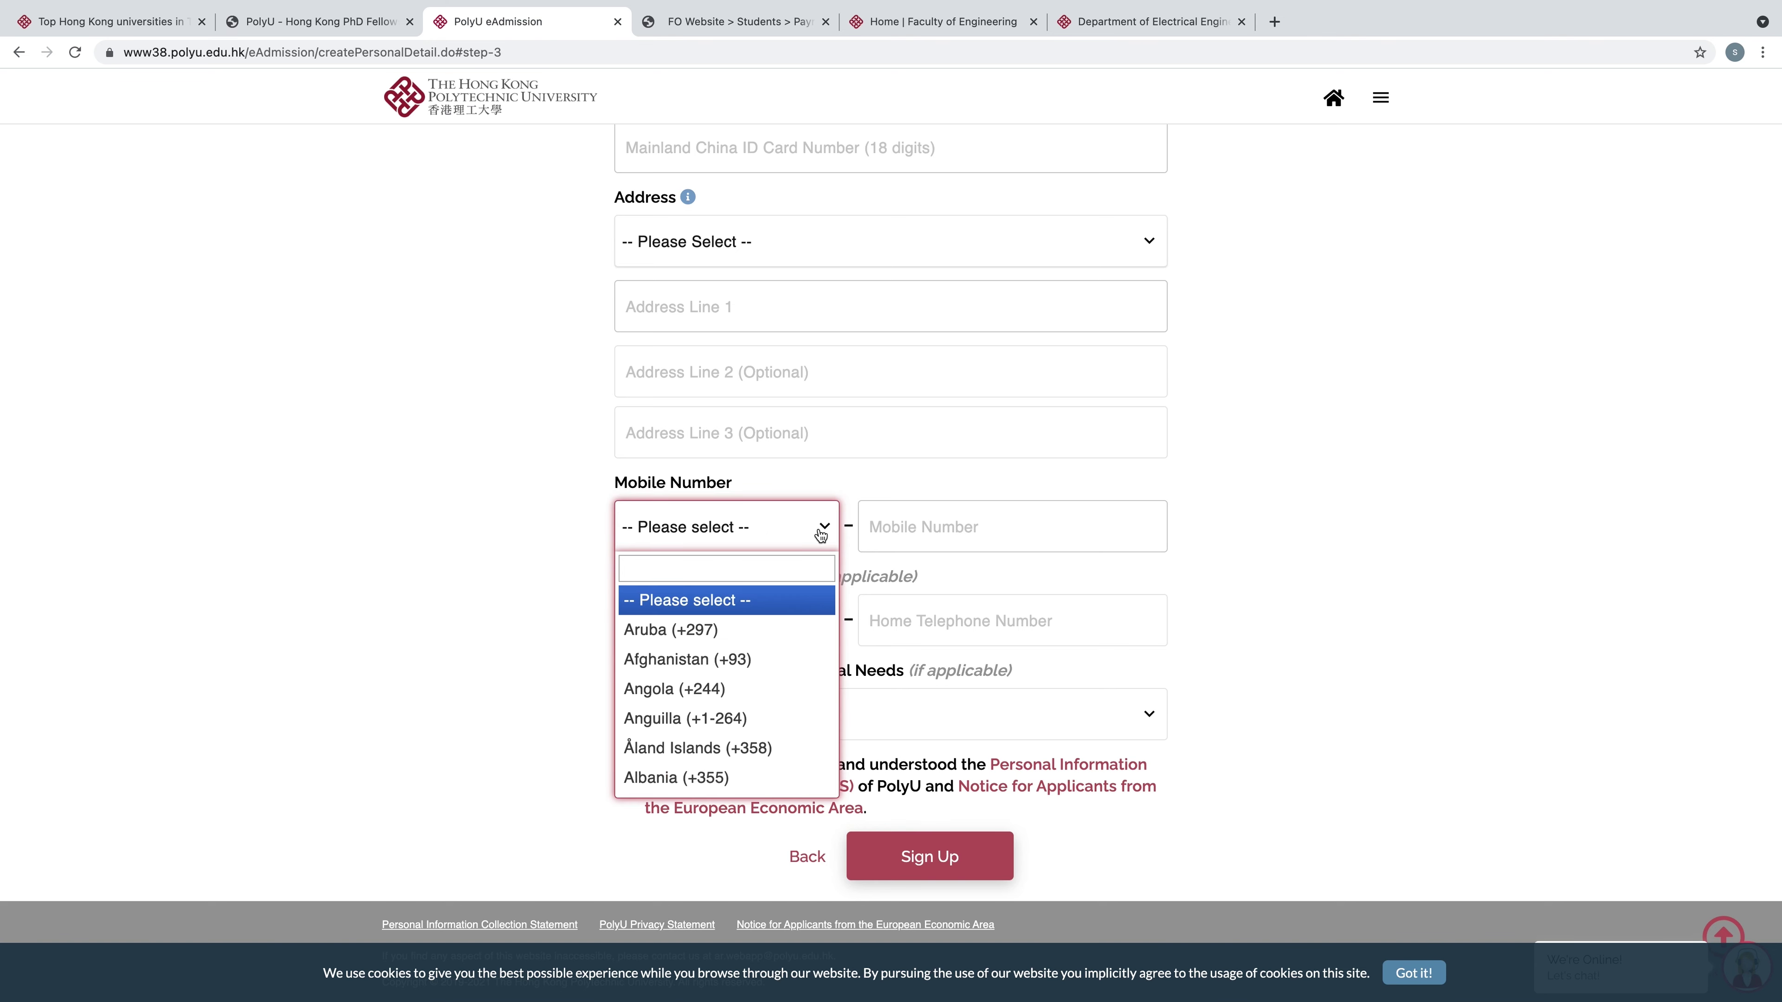
pyautogui.click(1288, 528)
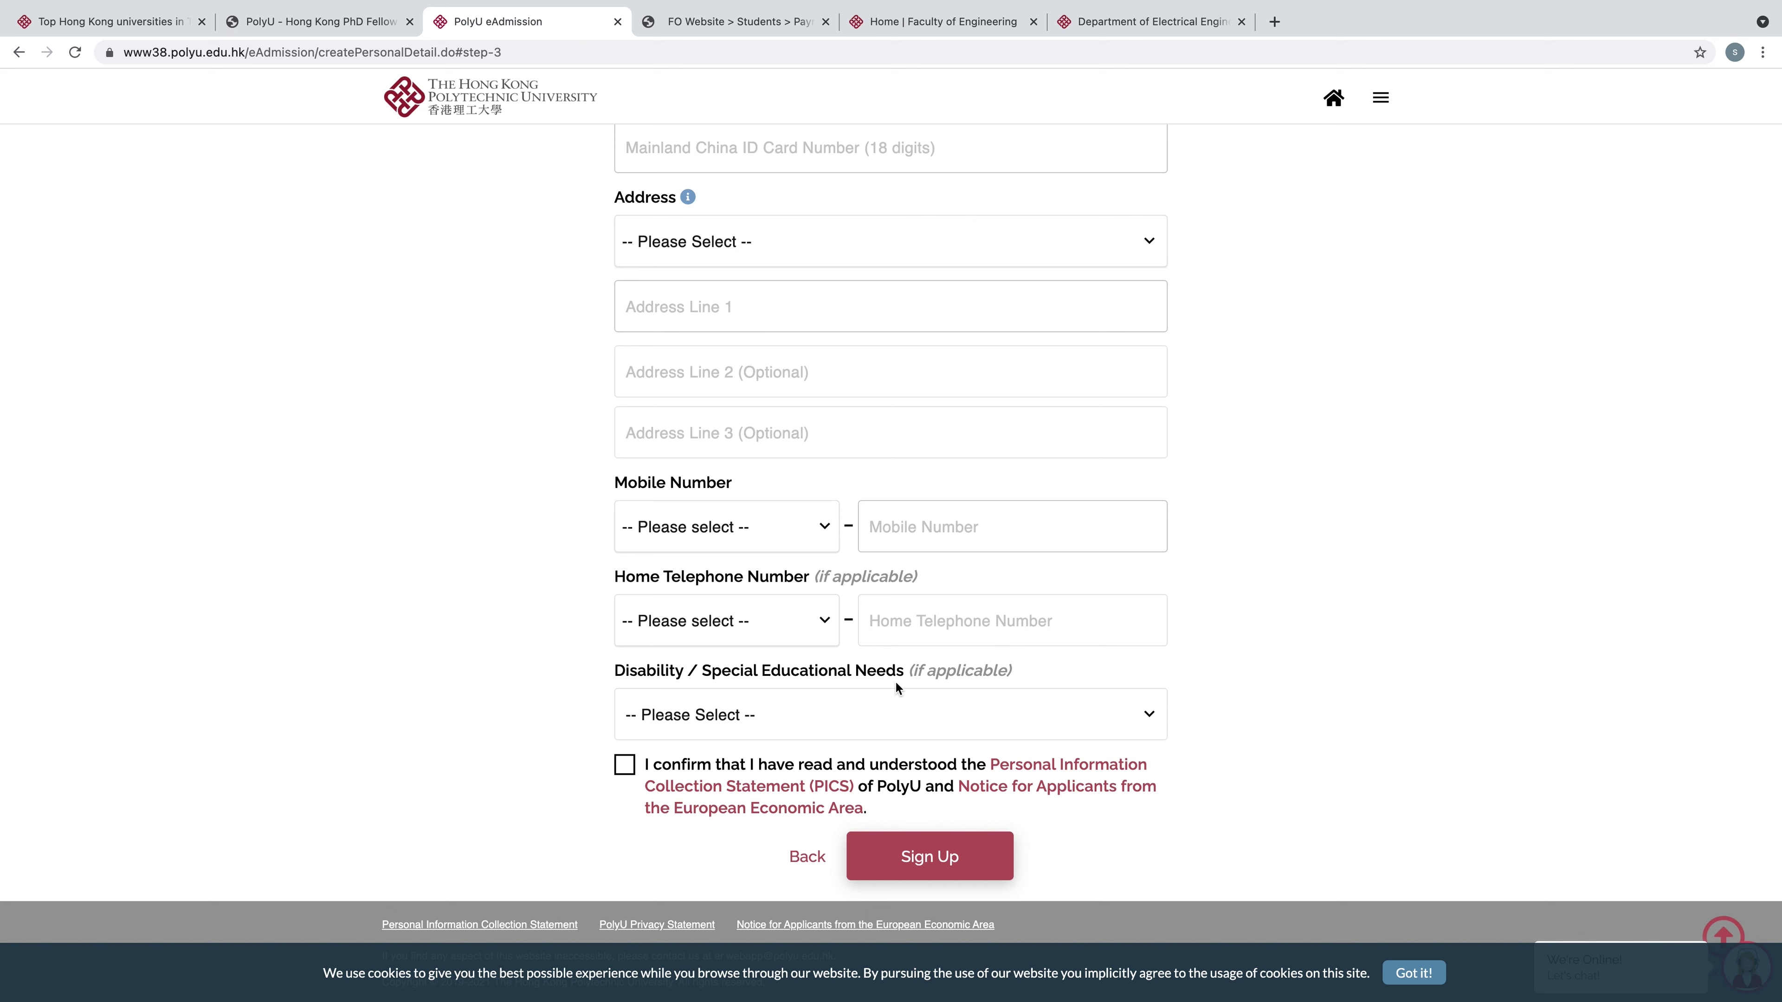
pyautogui.click(1149, 716)
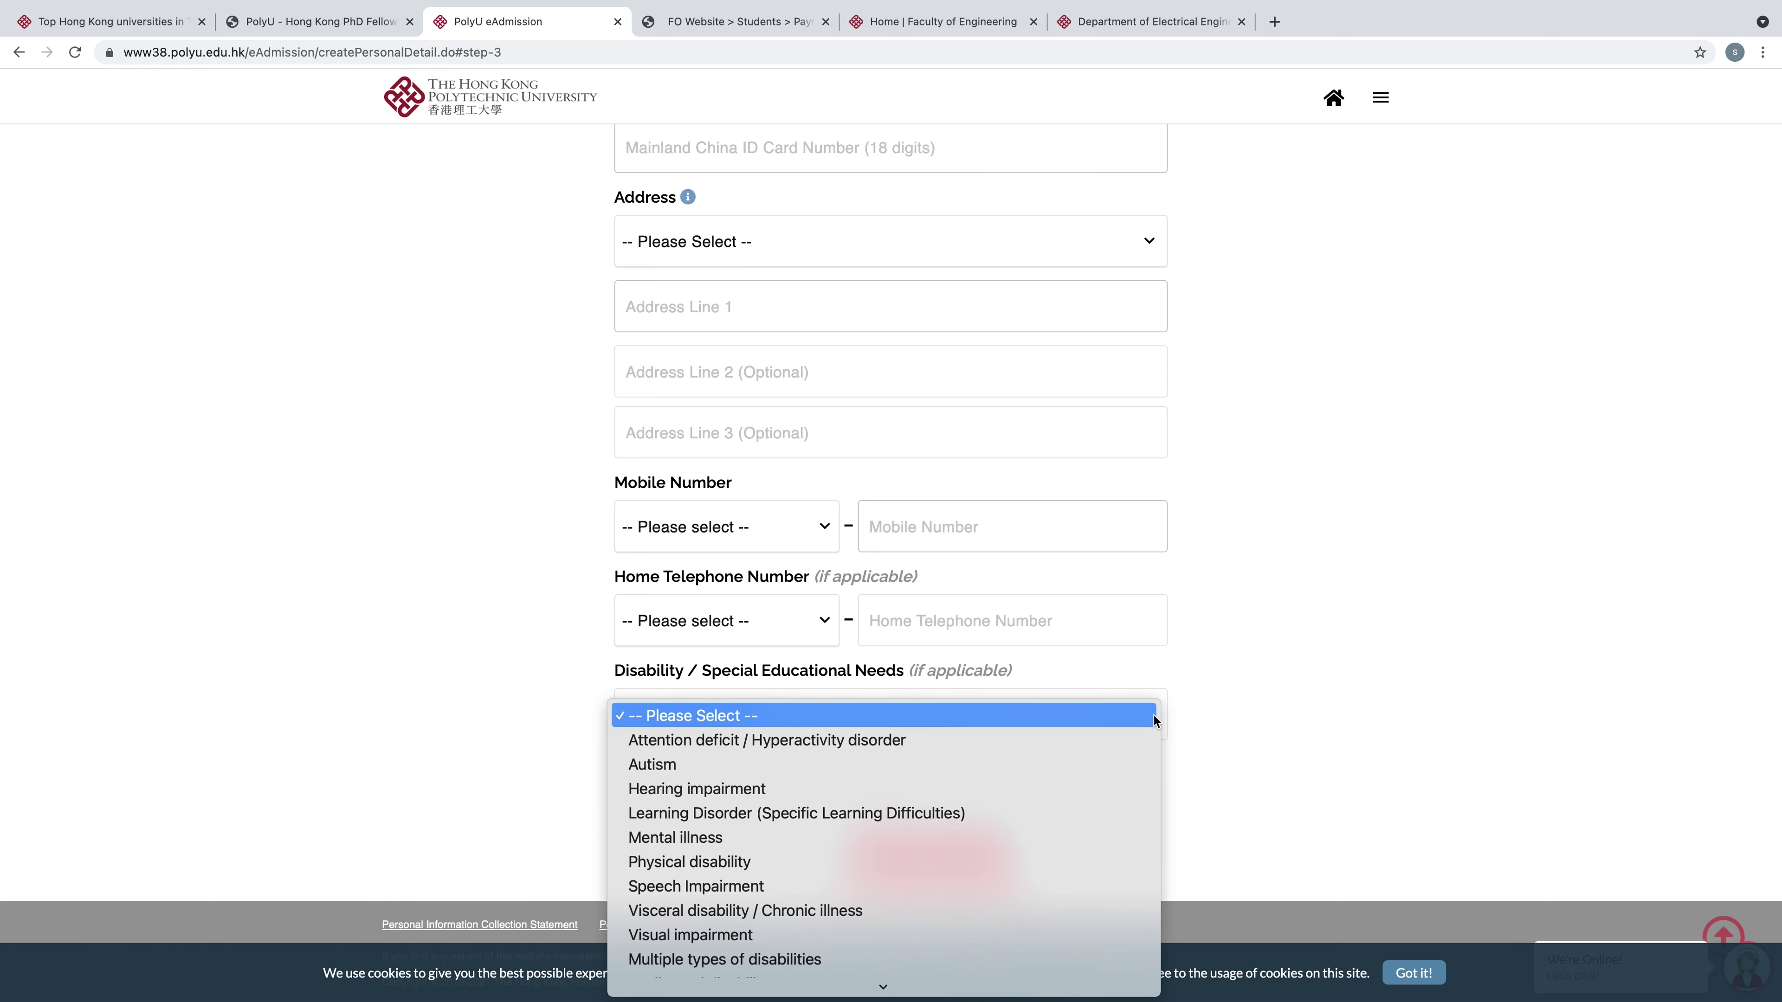
pyautogui.click(1286, 694)
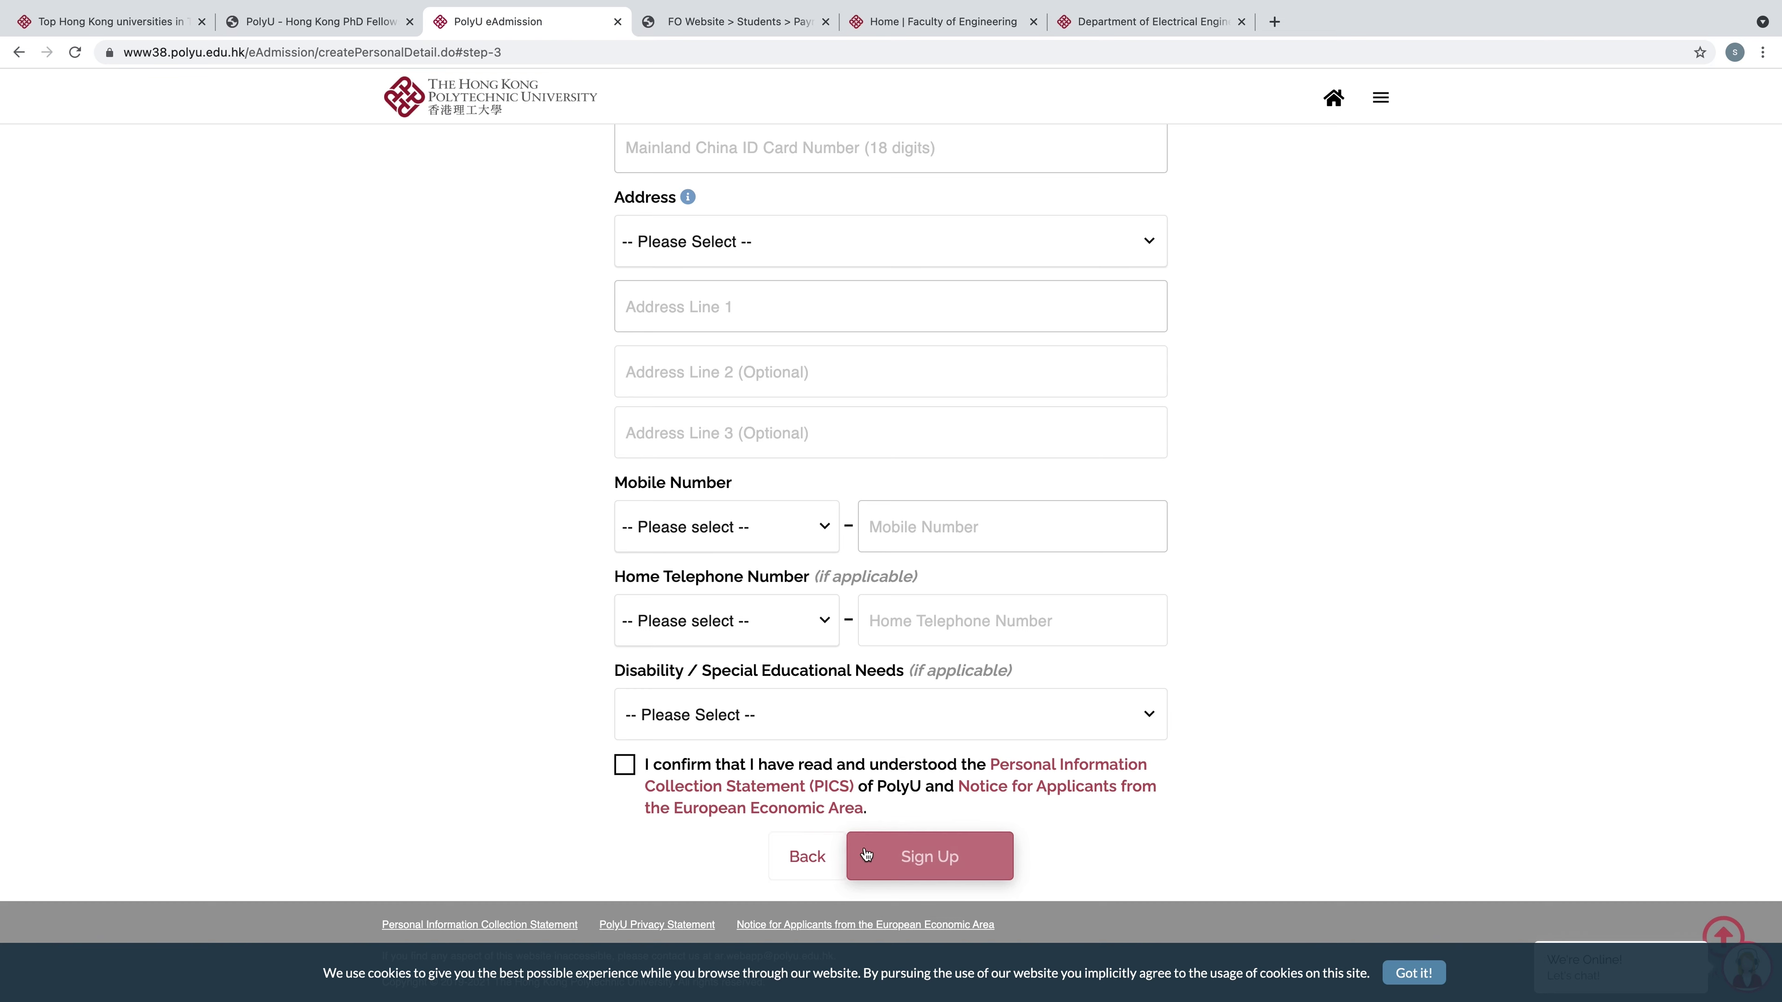
pyautogui.click(895, 857)
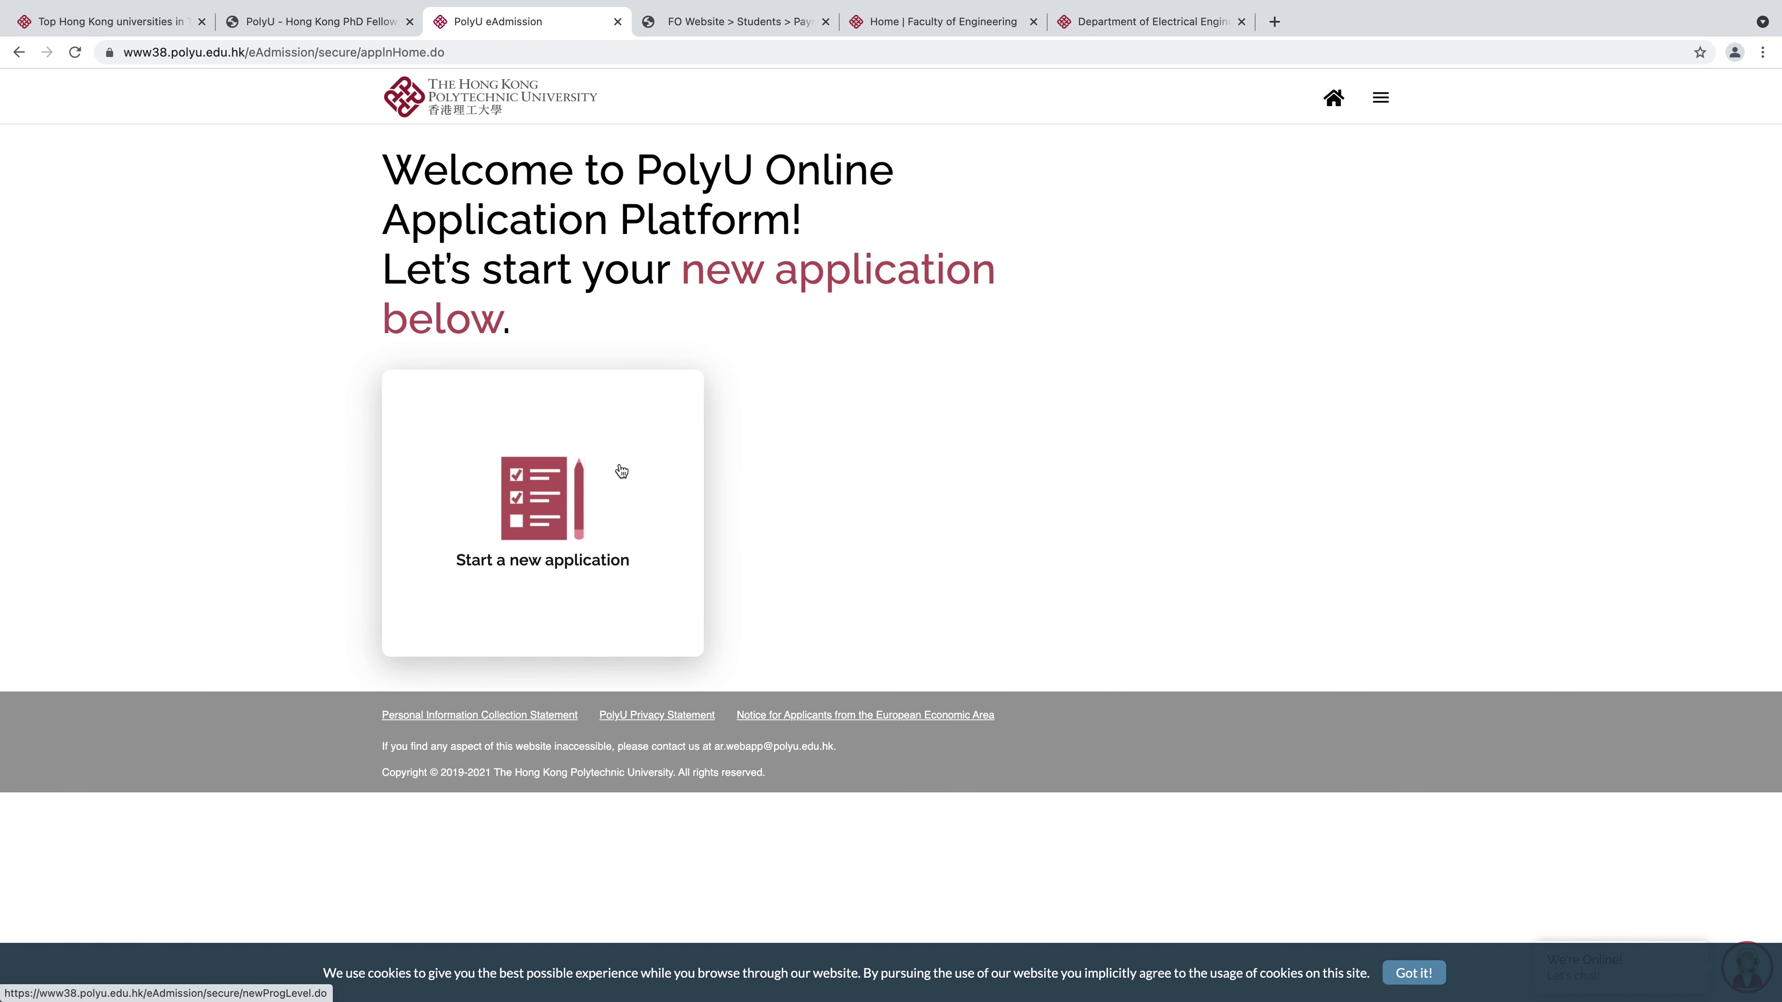
# Start a new Research Postgraduate application with Full Time study and HKPFS set to 'Yes'
pyautogui.click(545, 520)
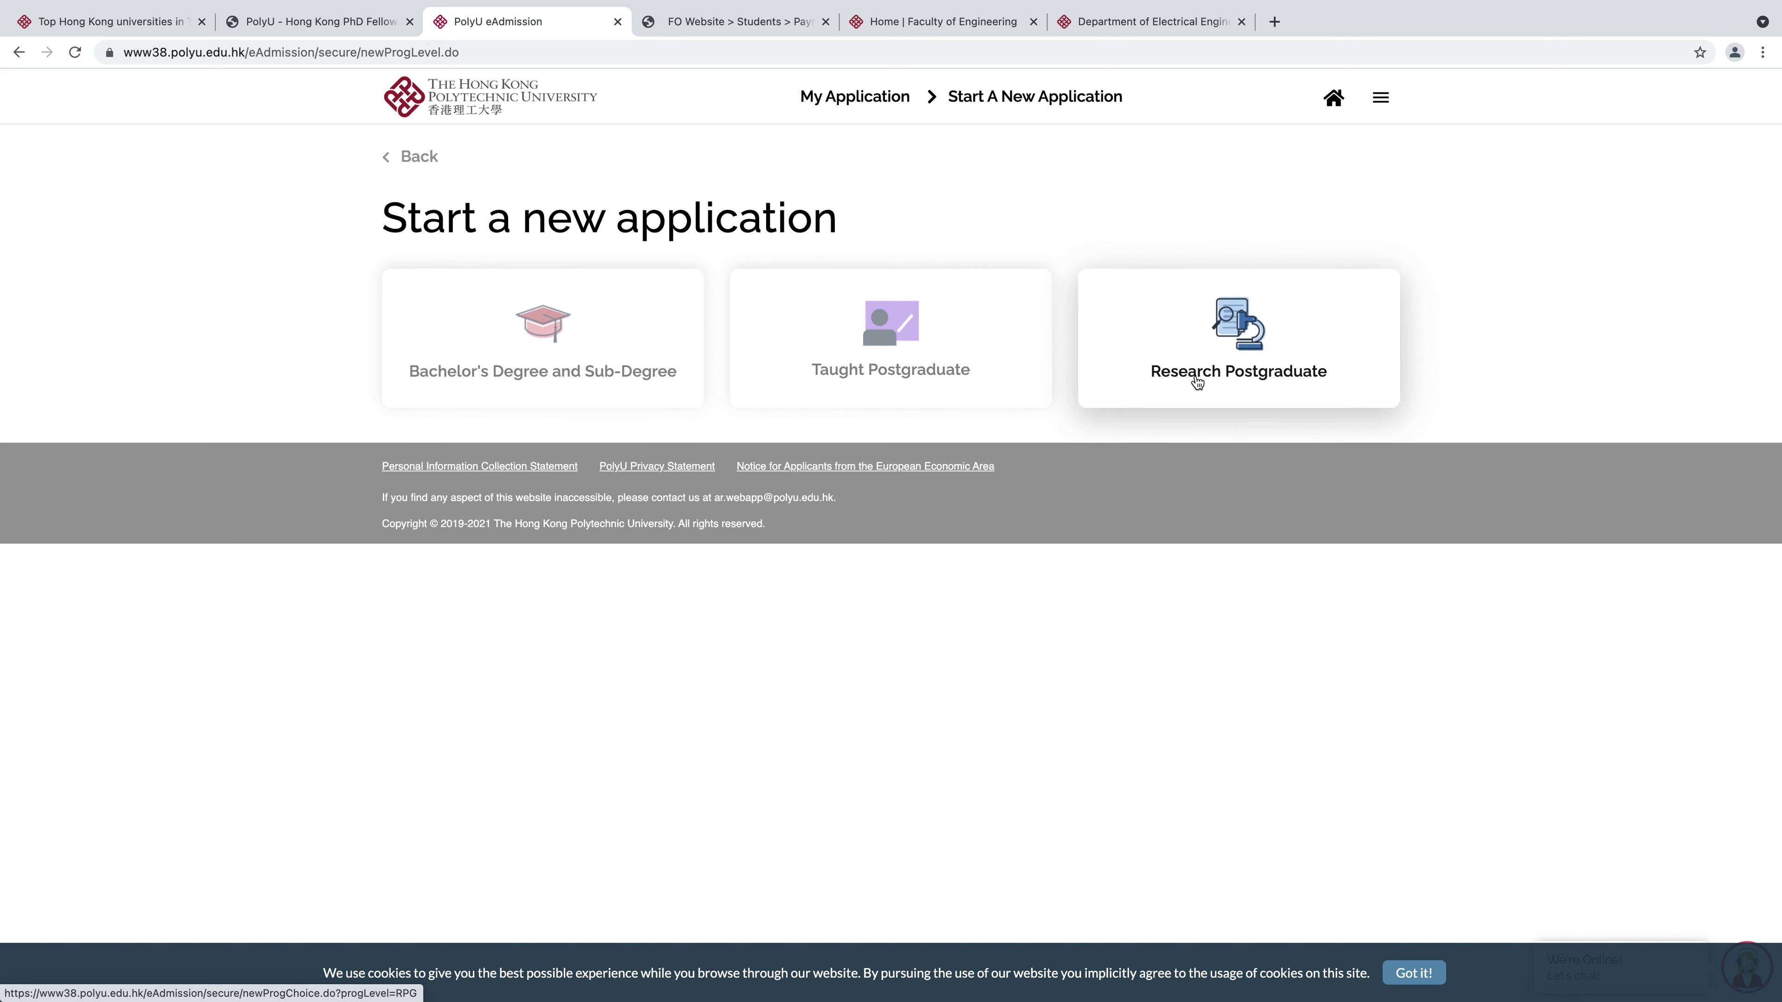
pyautogui.click(1219, 377)
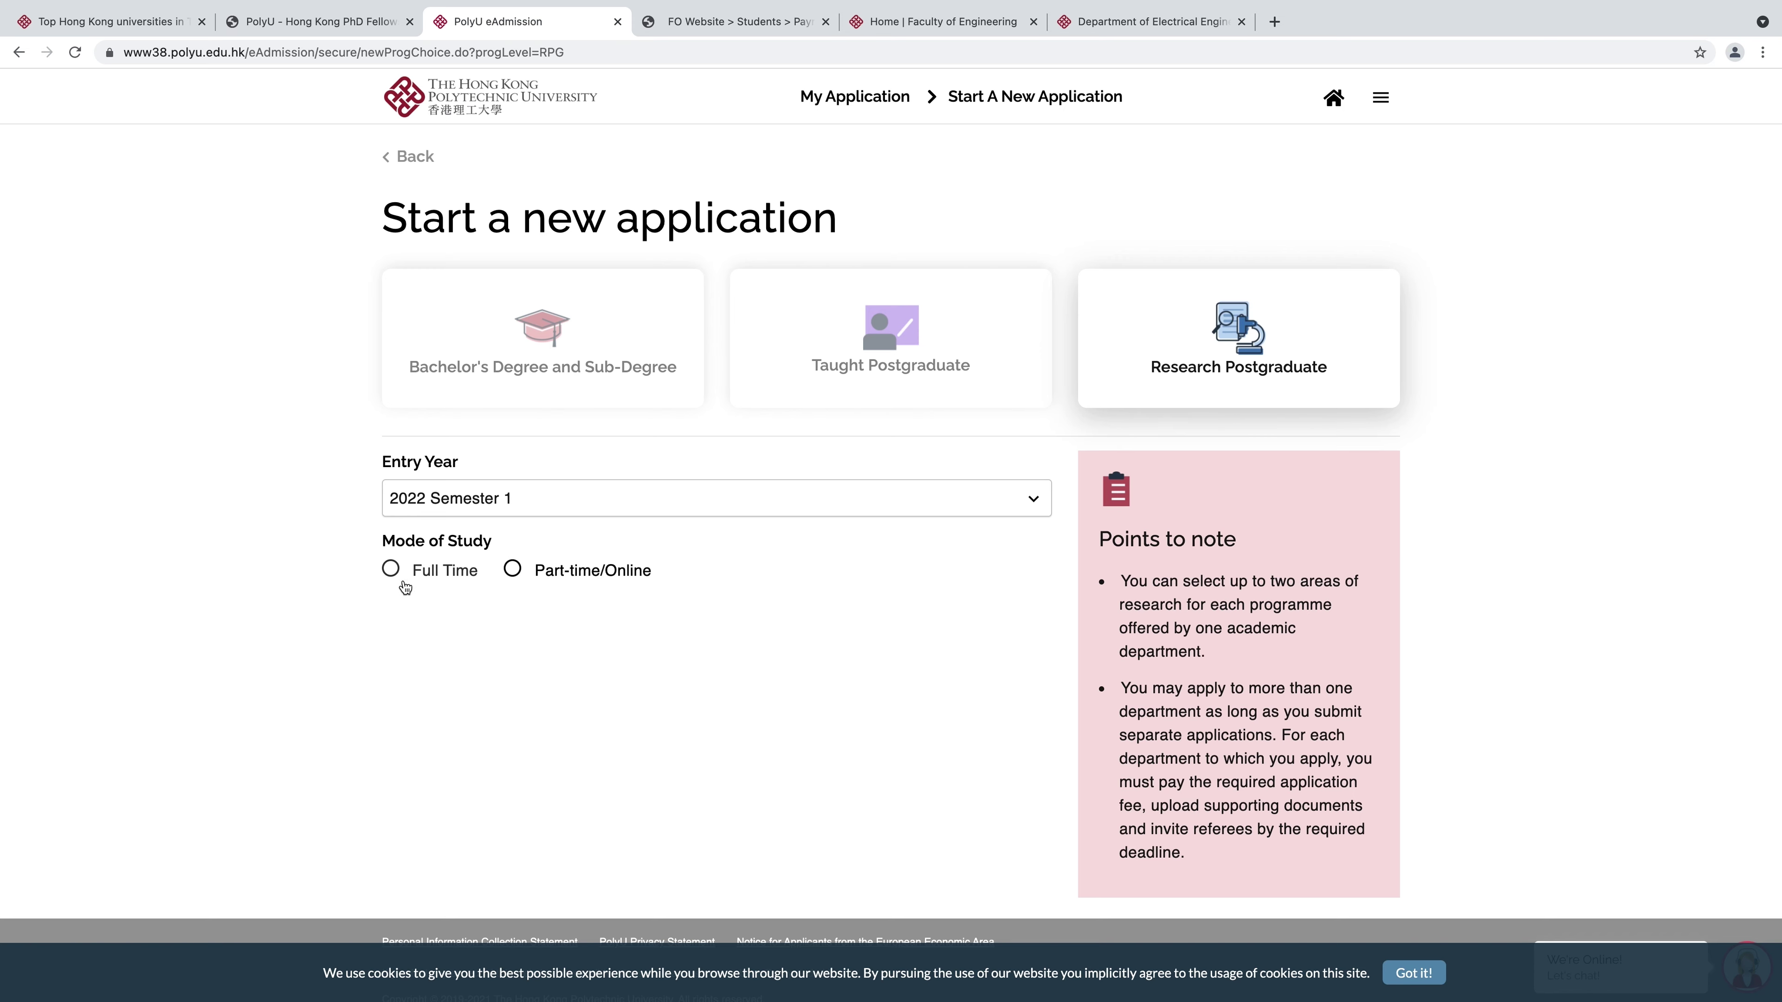
pyautogui.click(391, 570)
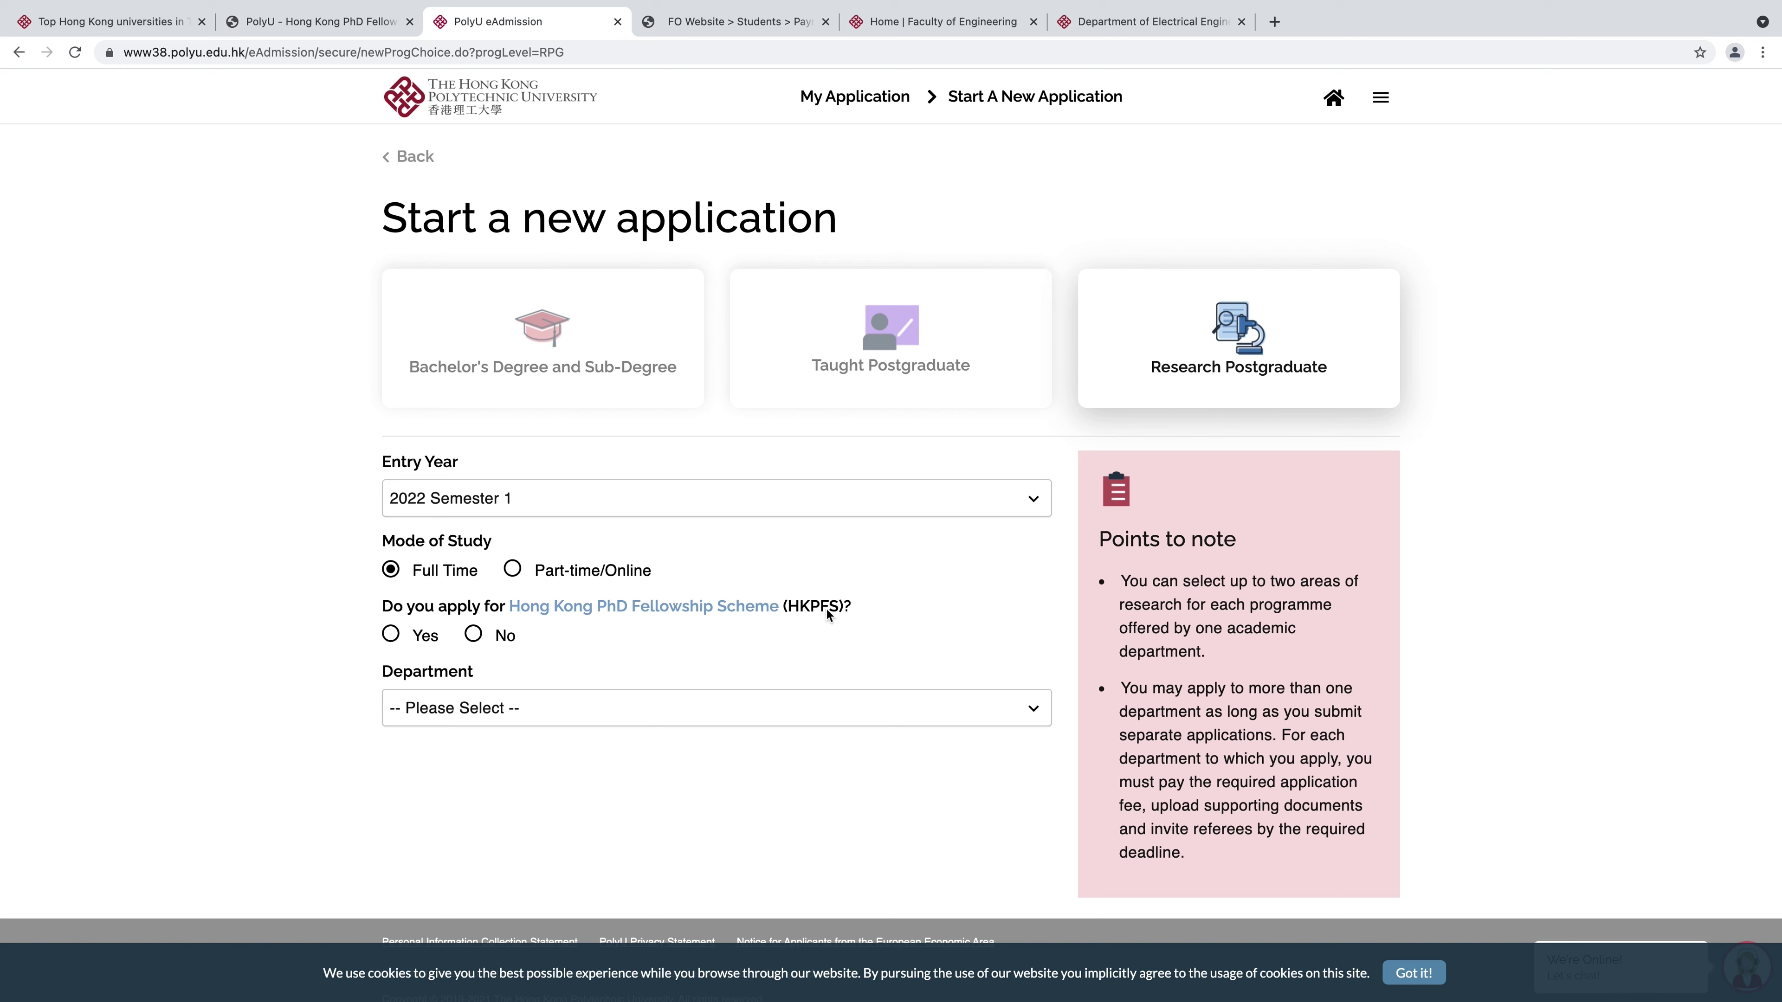
pyautogui.click(392, 635)
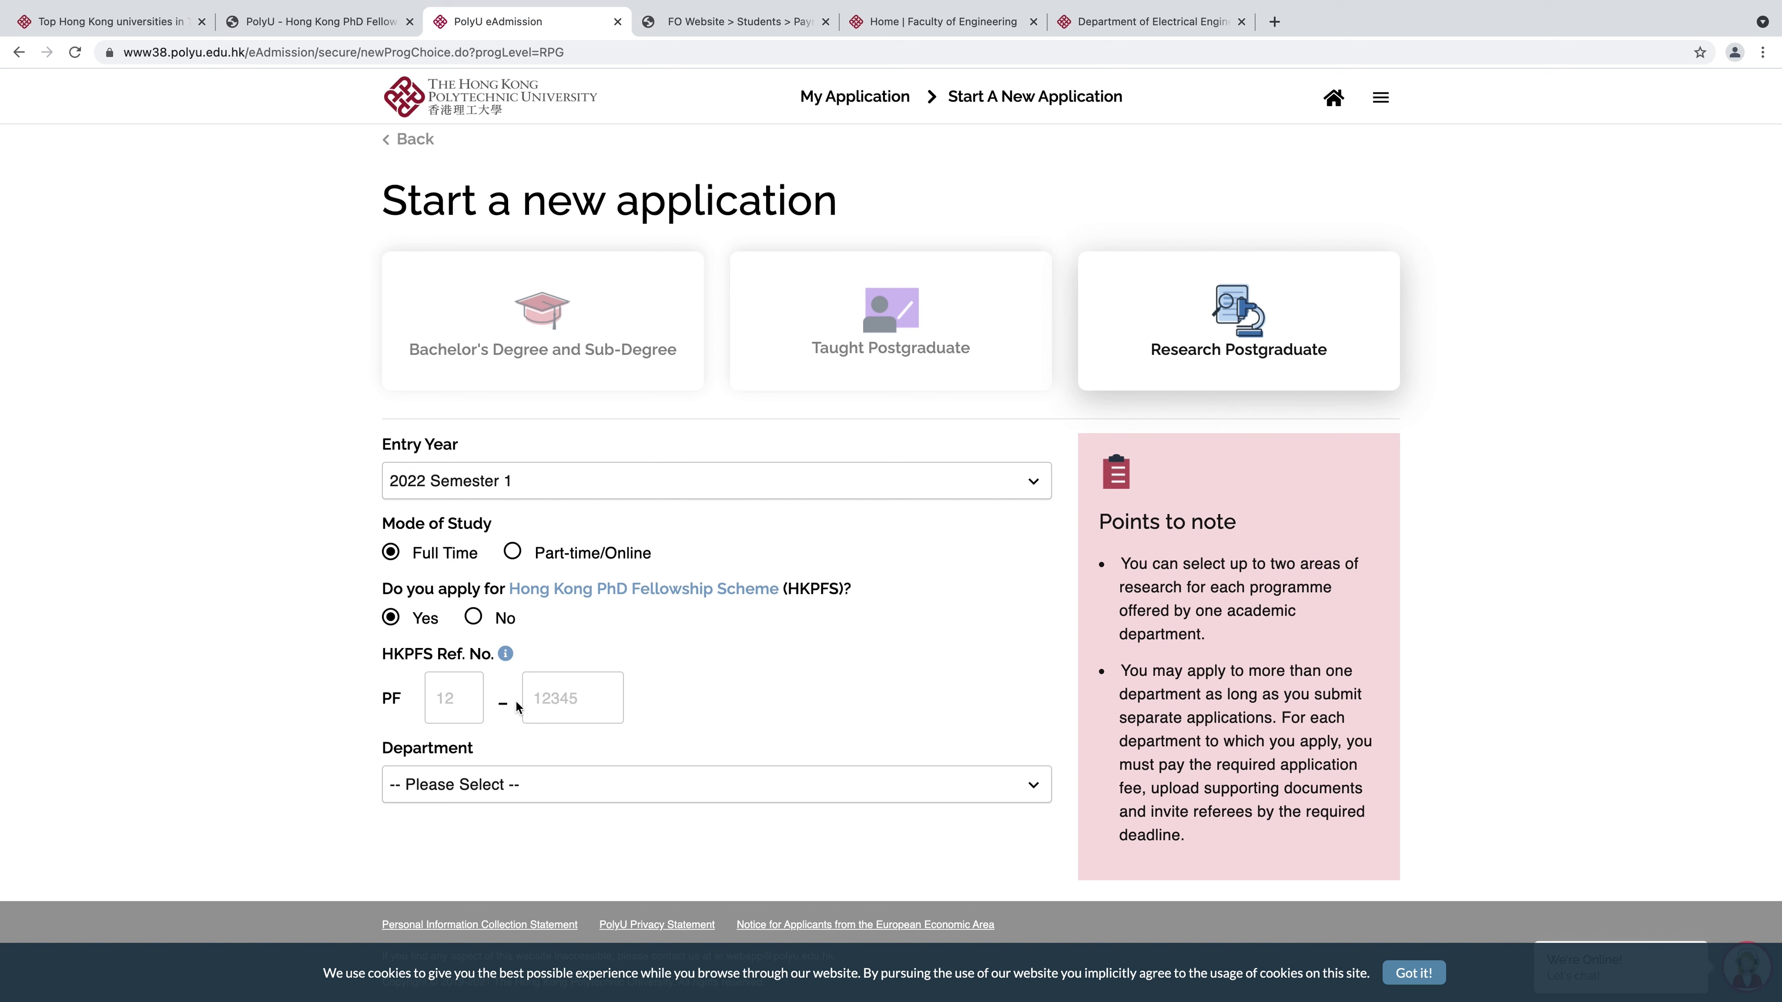
# Enter the HKPFS reference number across its two fields
pyautogui.click(464, 699)
pyautogui.write('21')
pyautogui.press('Tab')
pyautogui.write('55877')
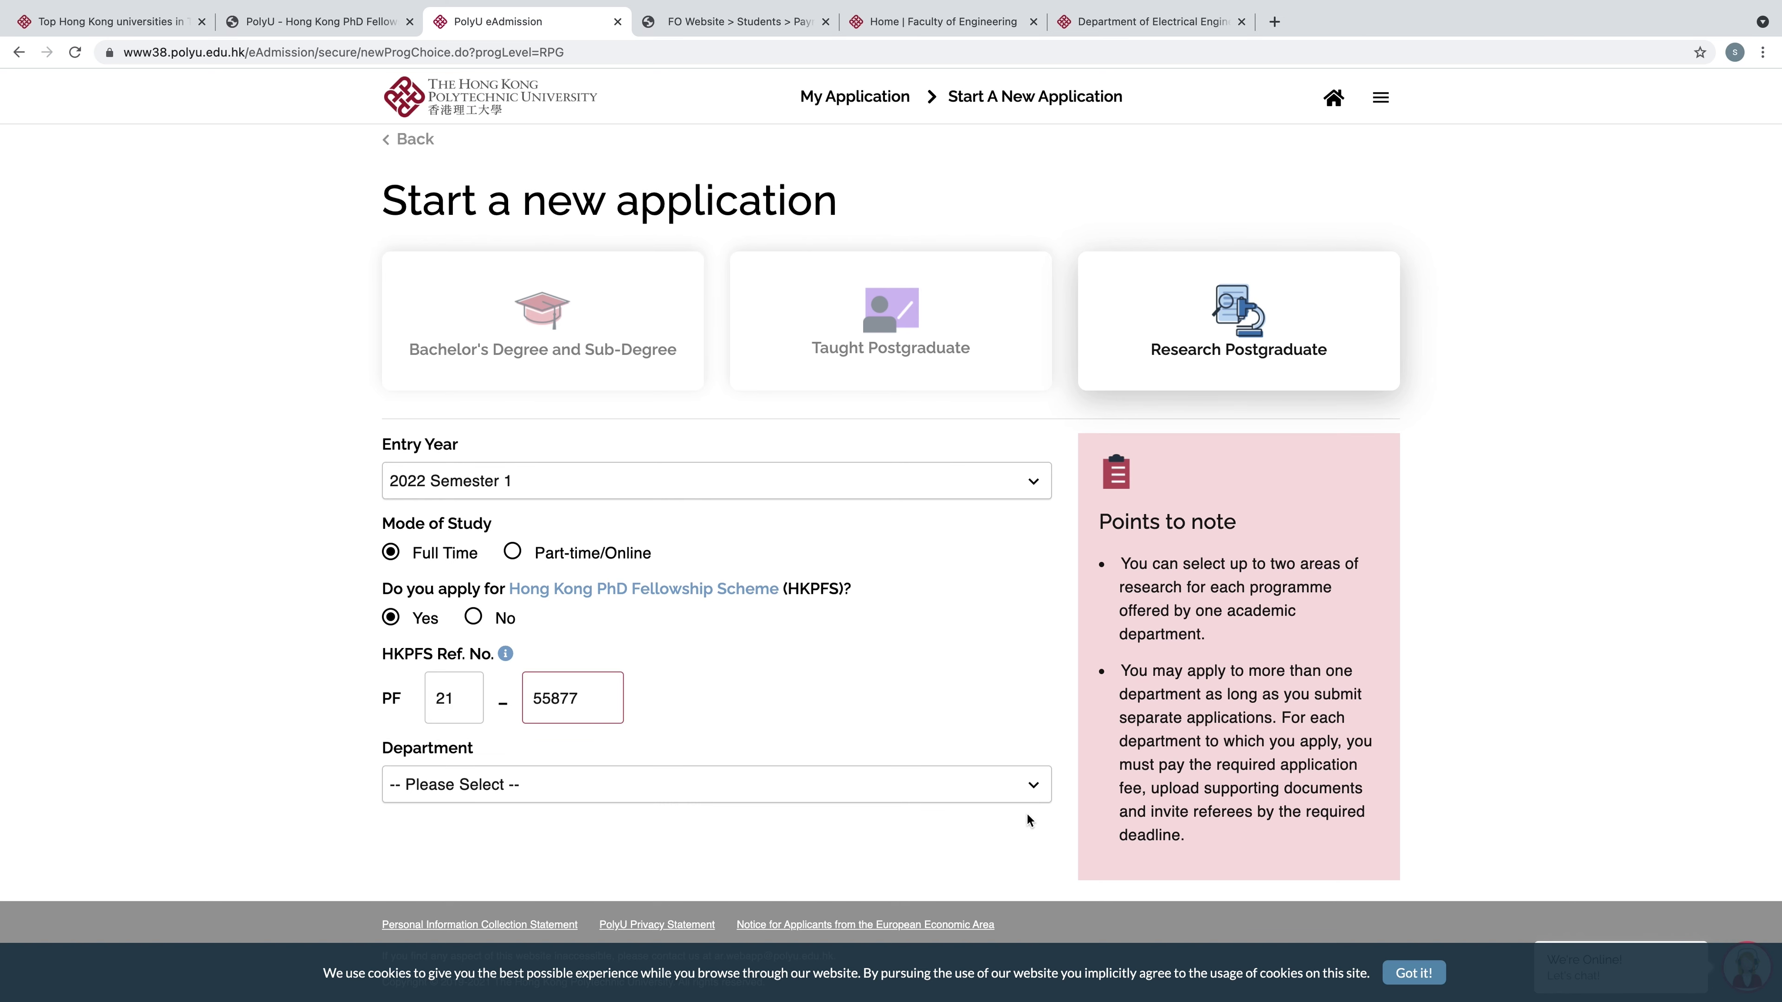
# Choose Applied Biology and Chemical Technology, Doctor of Philosophy (Full-time) and Chemistry research area, then create the application
pyautogui.click(1032, 795)
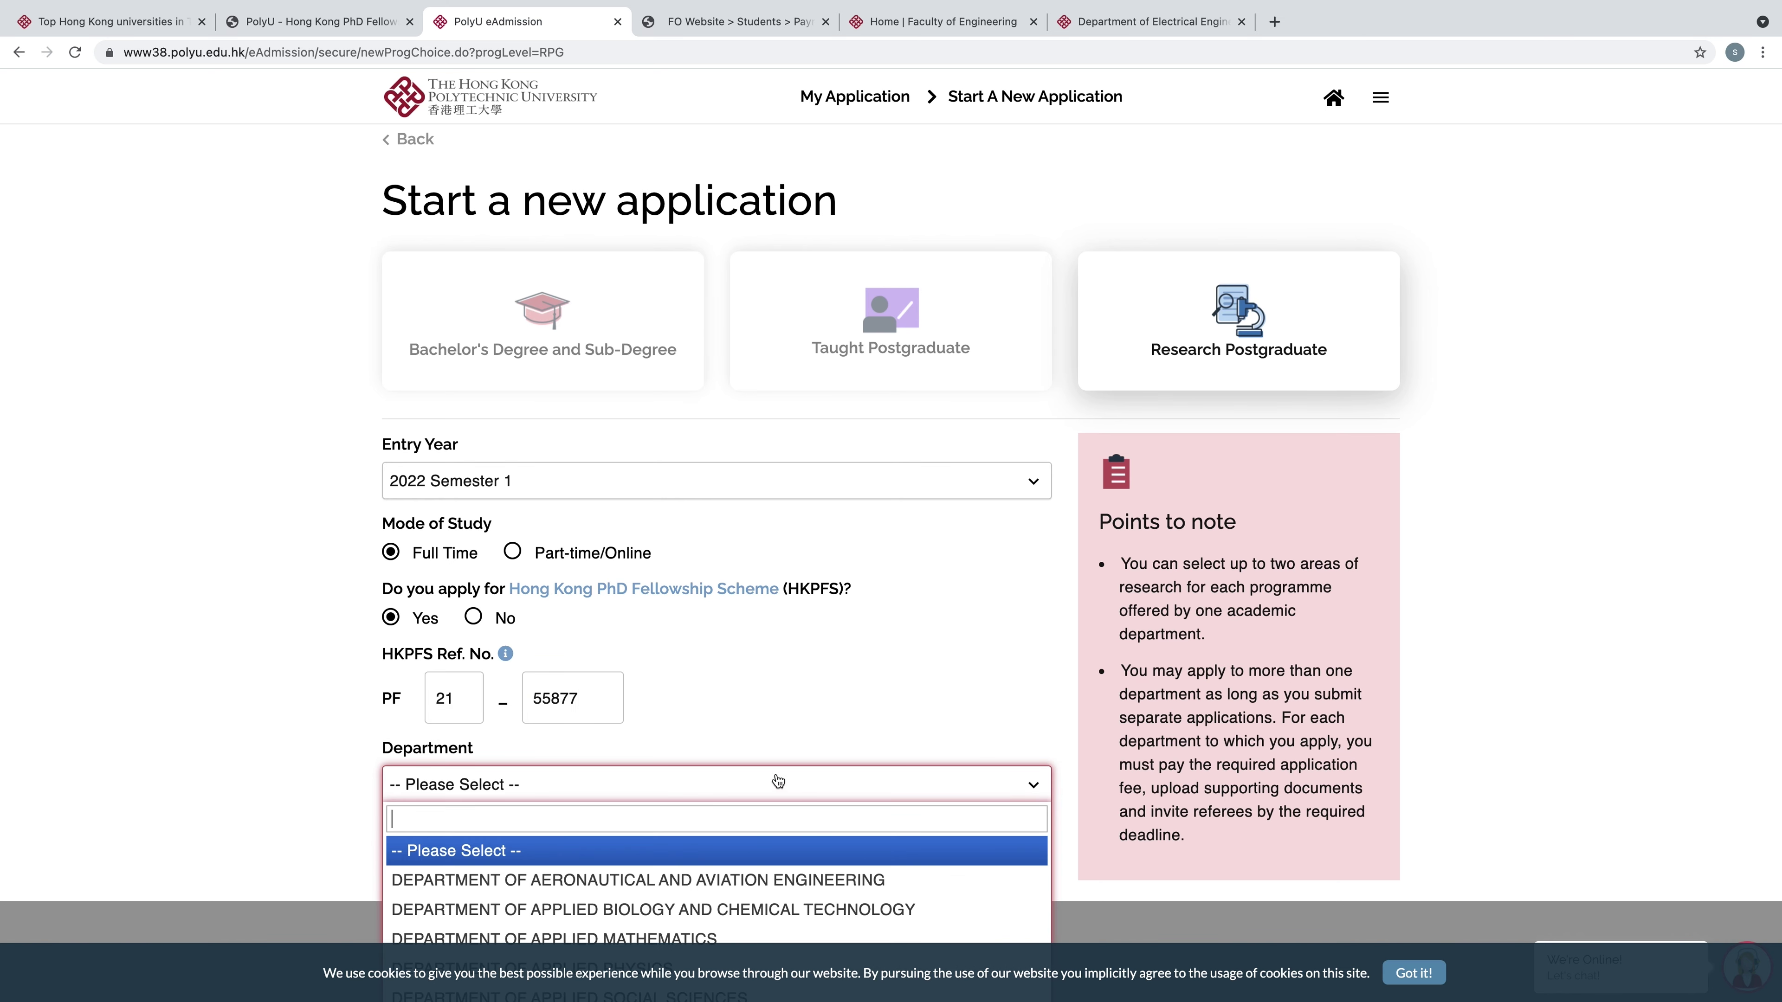
pyautogui.scroll(-1, 846, 806)
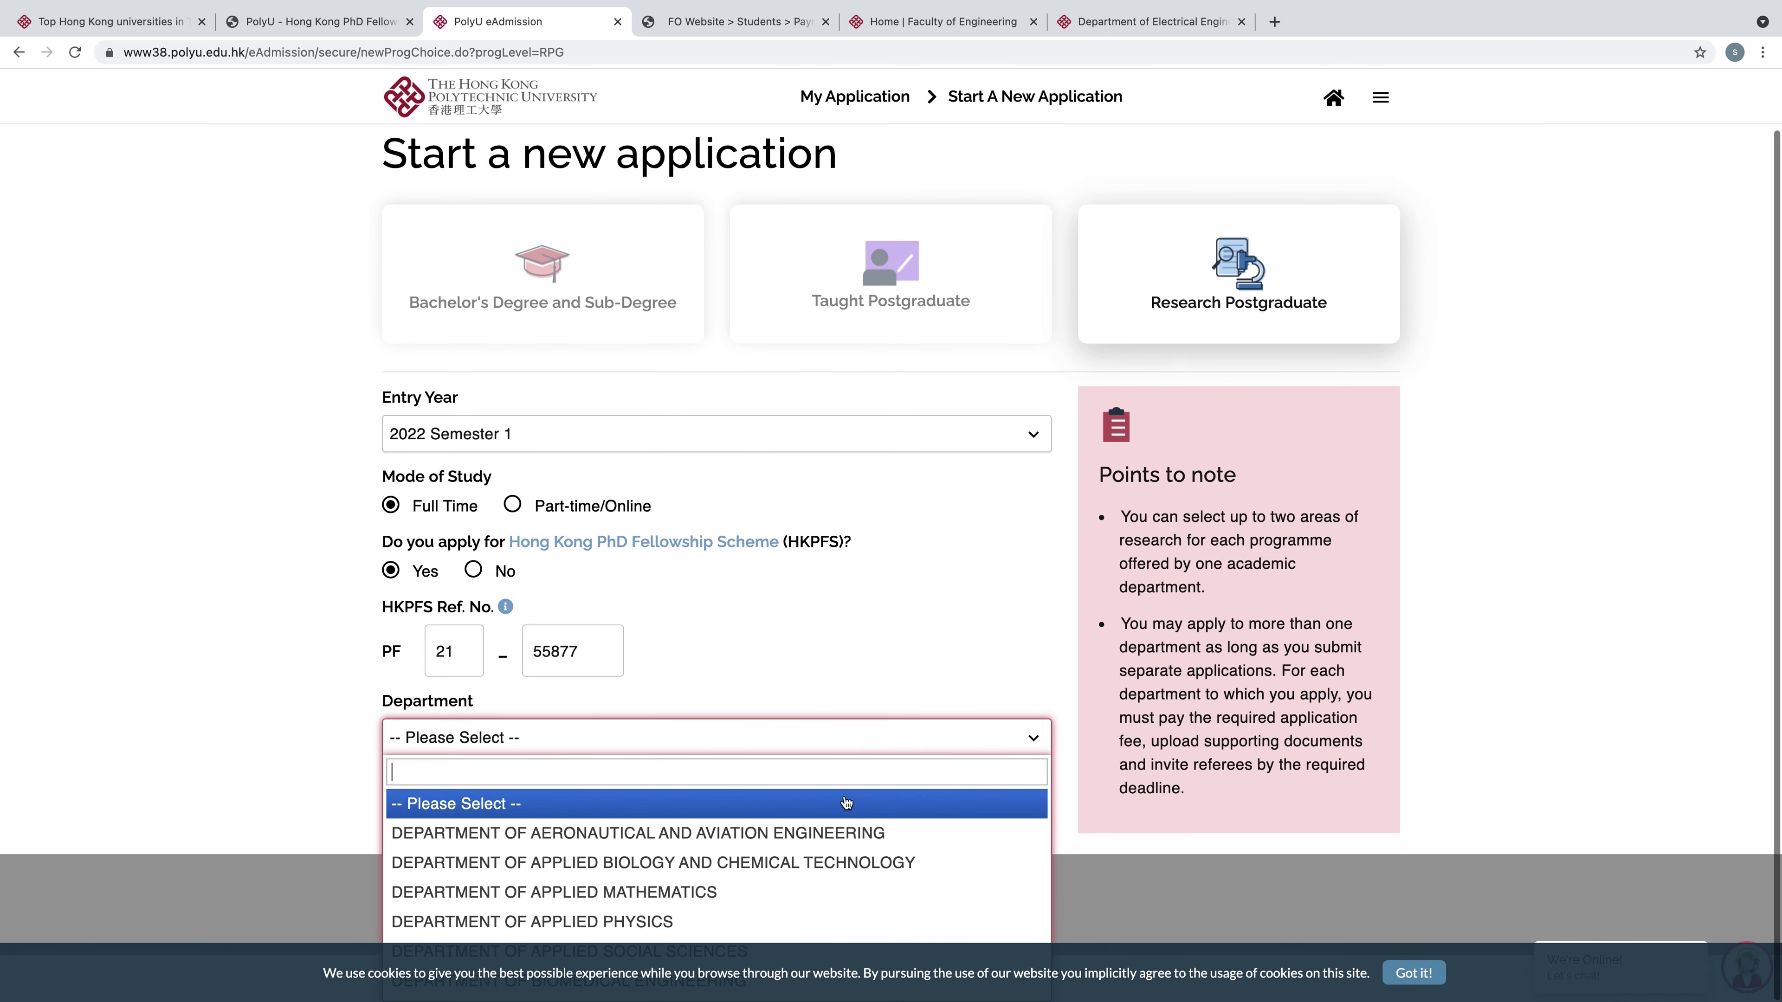
pyautogui.click(793, 864)
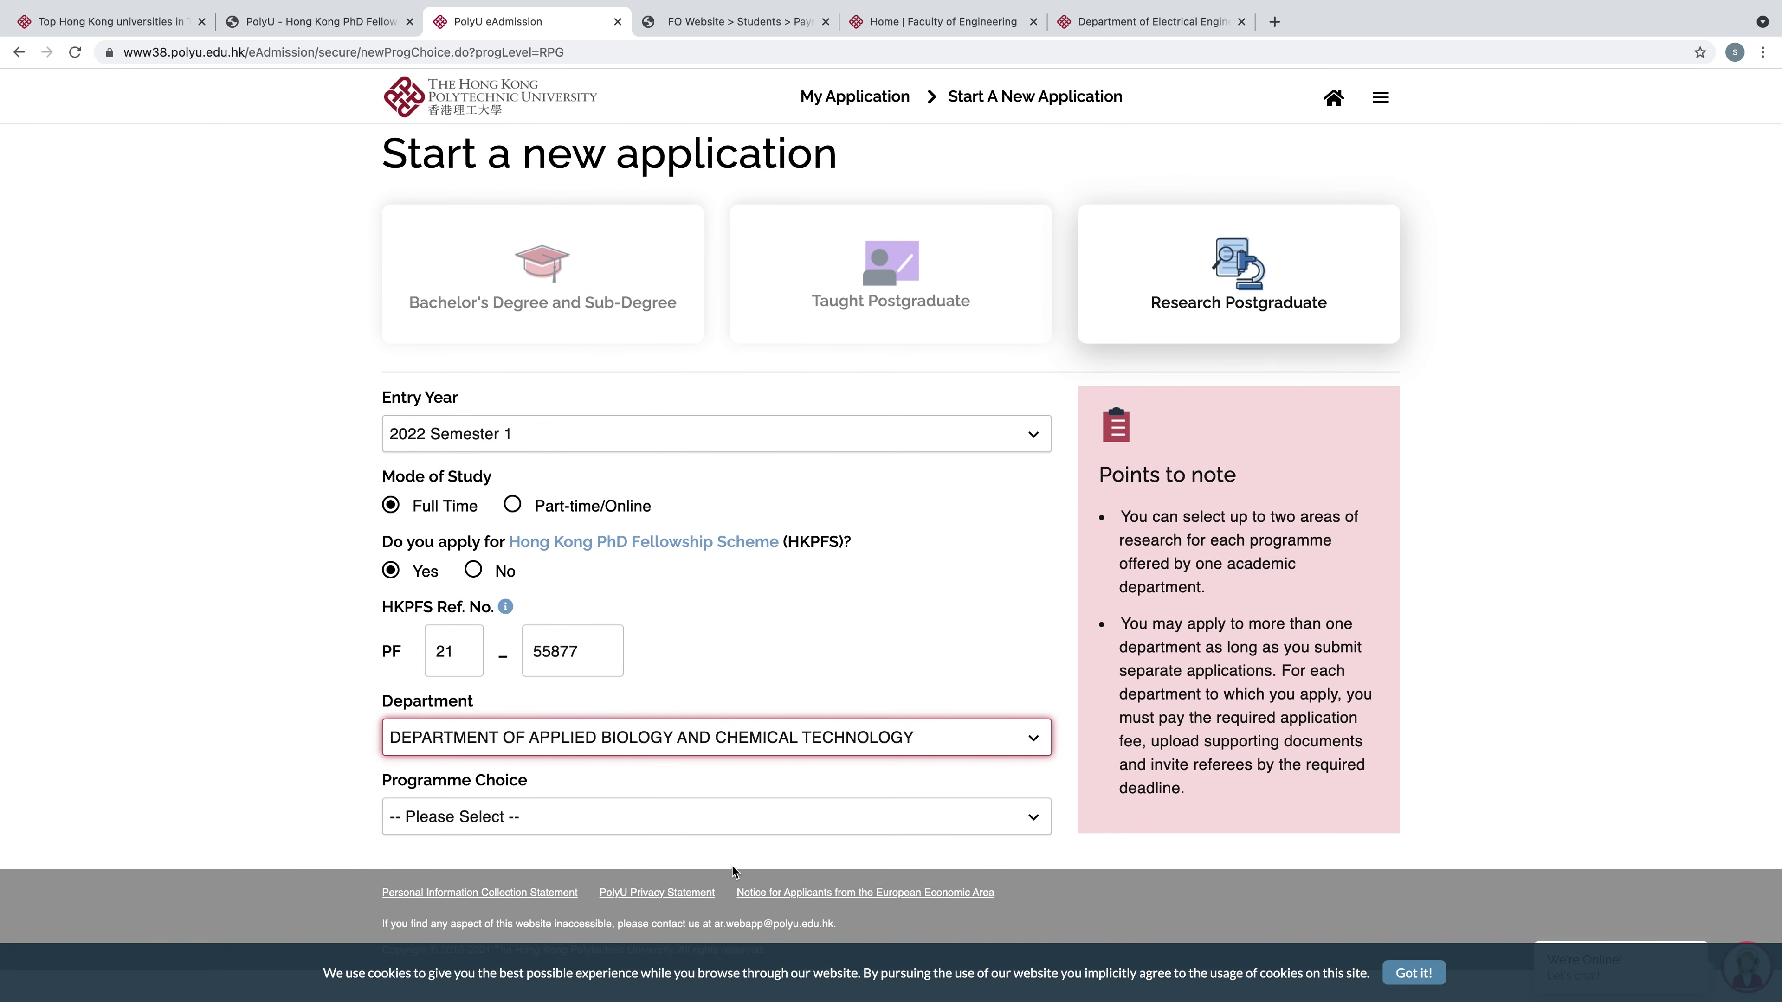
pyautogui.click(1024, 825)
pyautogui.click(877, 912)
pyautogui.scroll(-3, 876, 905)
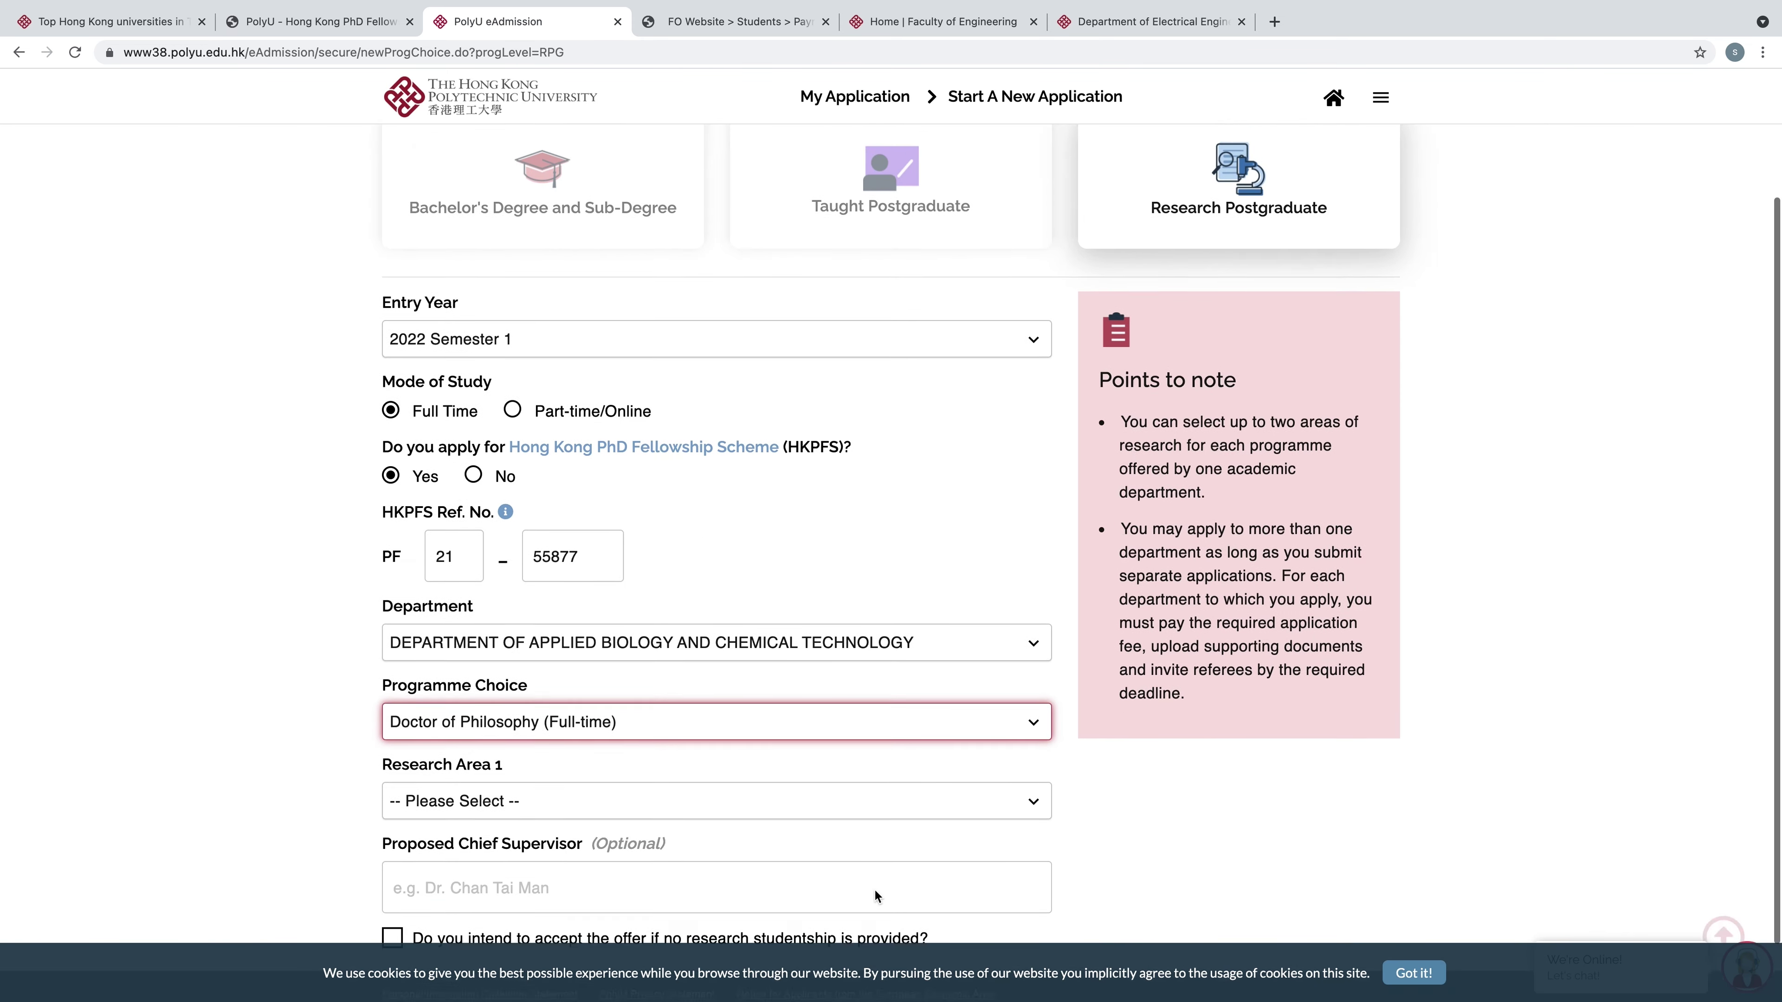
pyautogui.click(1021, 744)
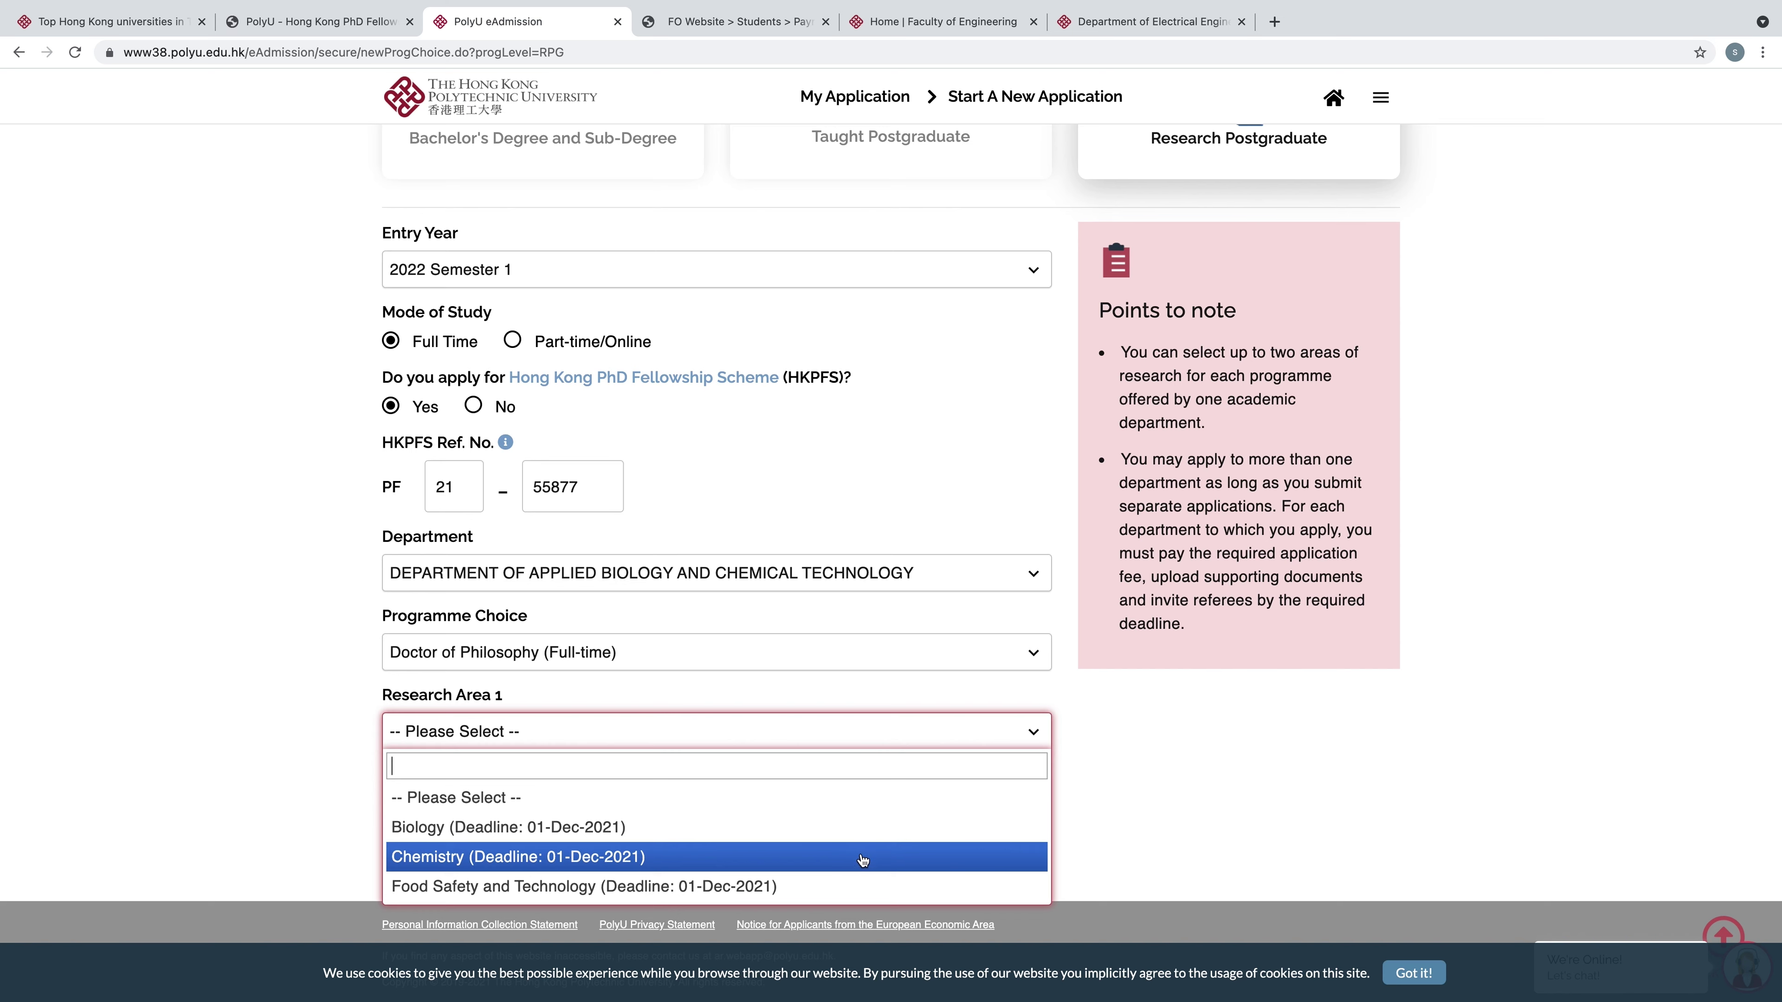
pyautogui.click(859, 865)
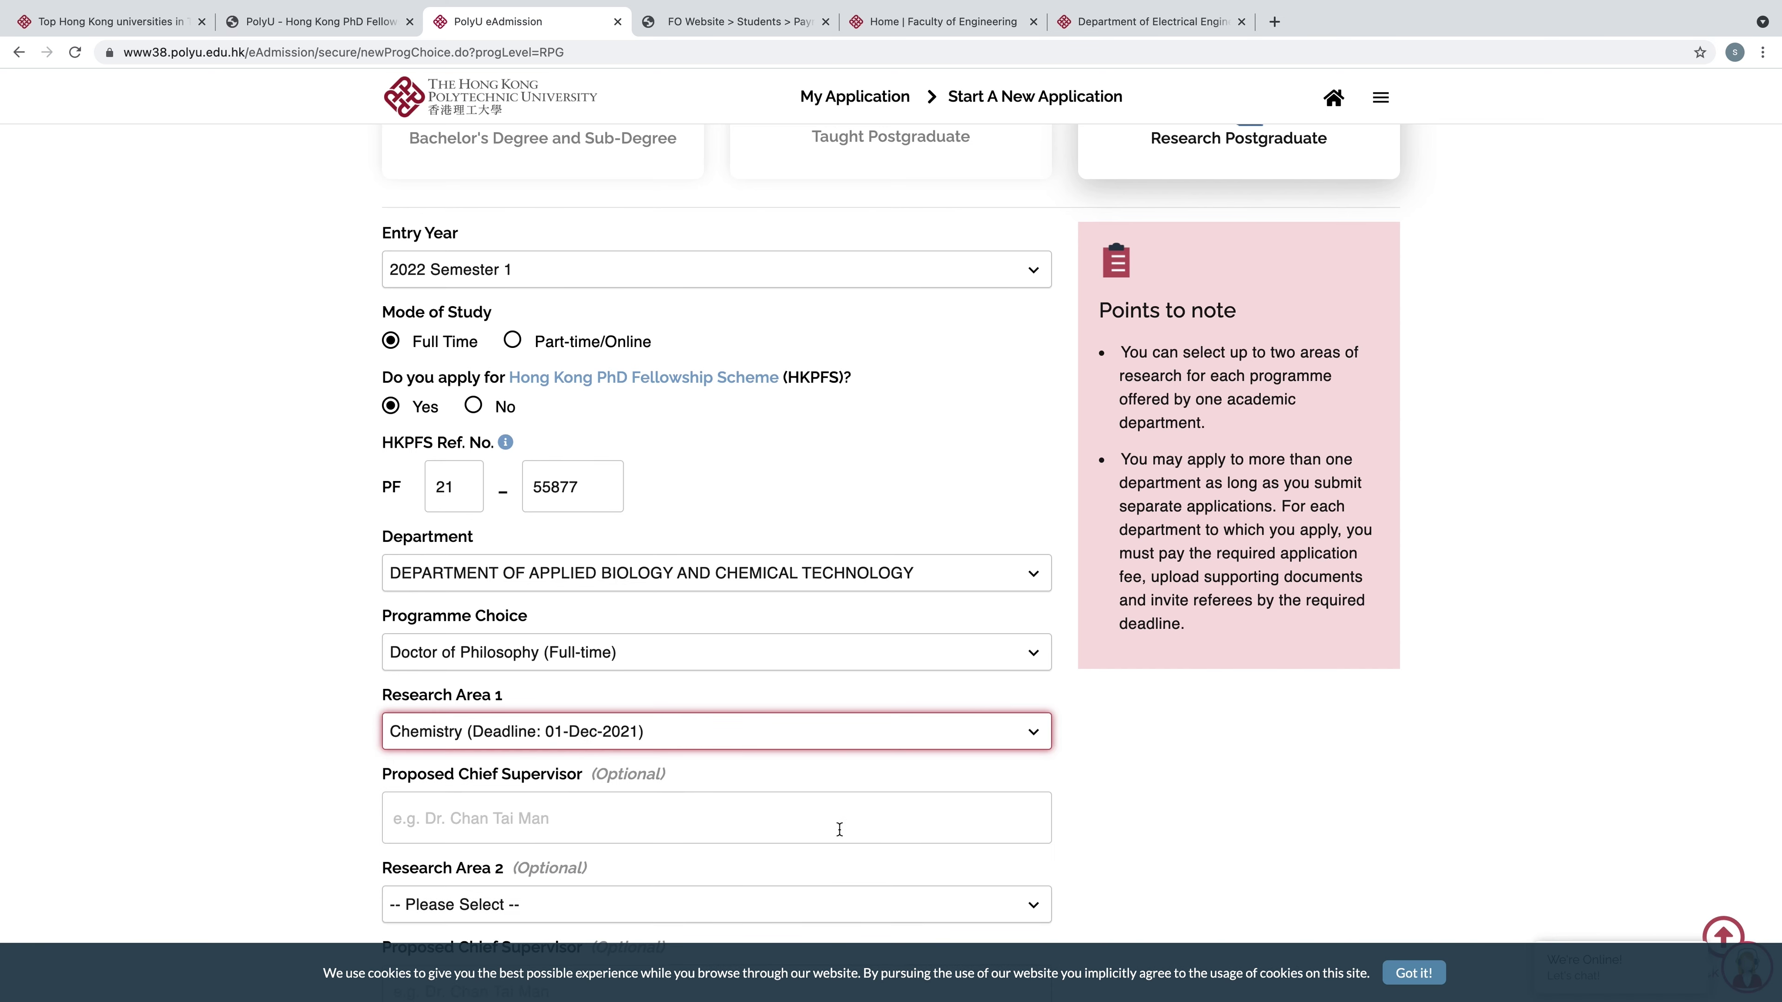
pyautogui.scroll(-2, 840, 819)
pyautogui.scroll(-2, 840, 819)
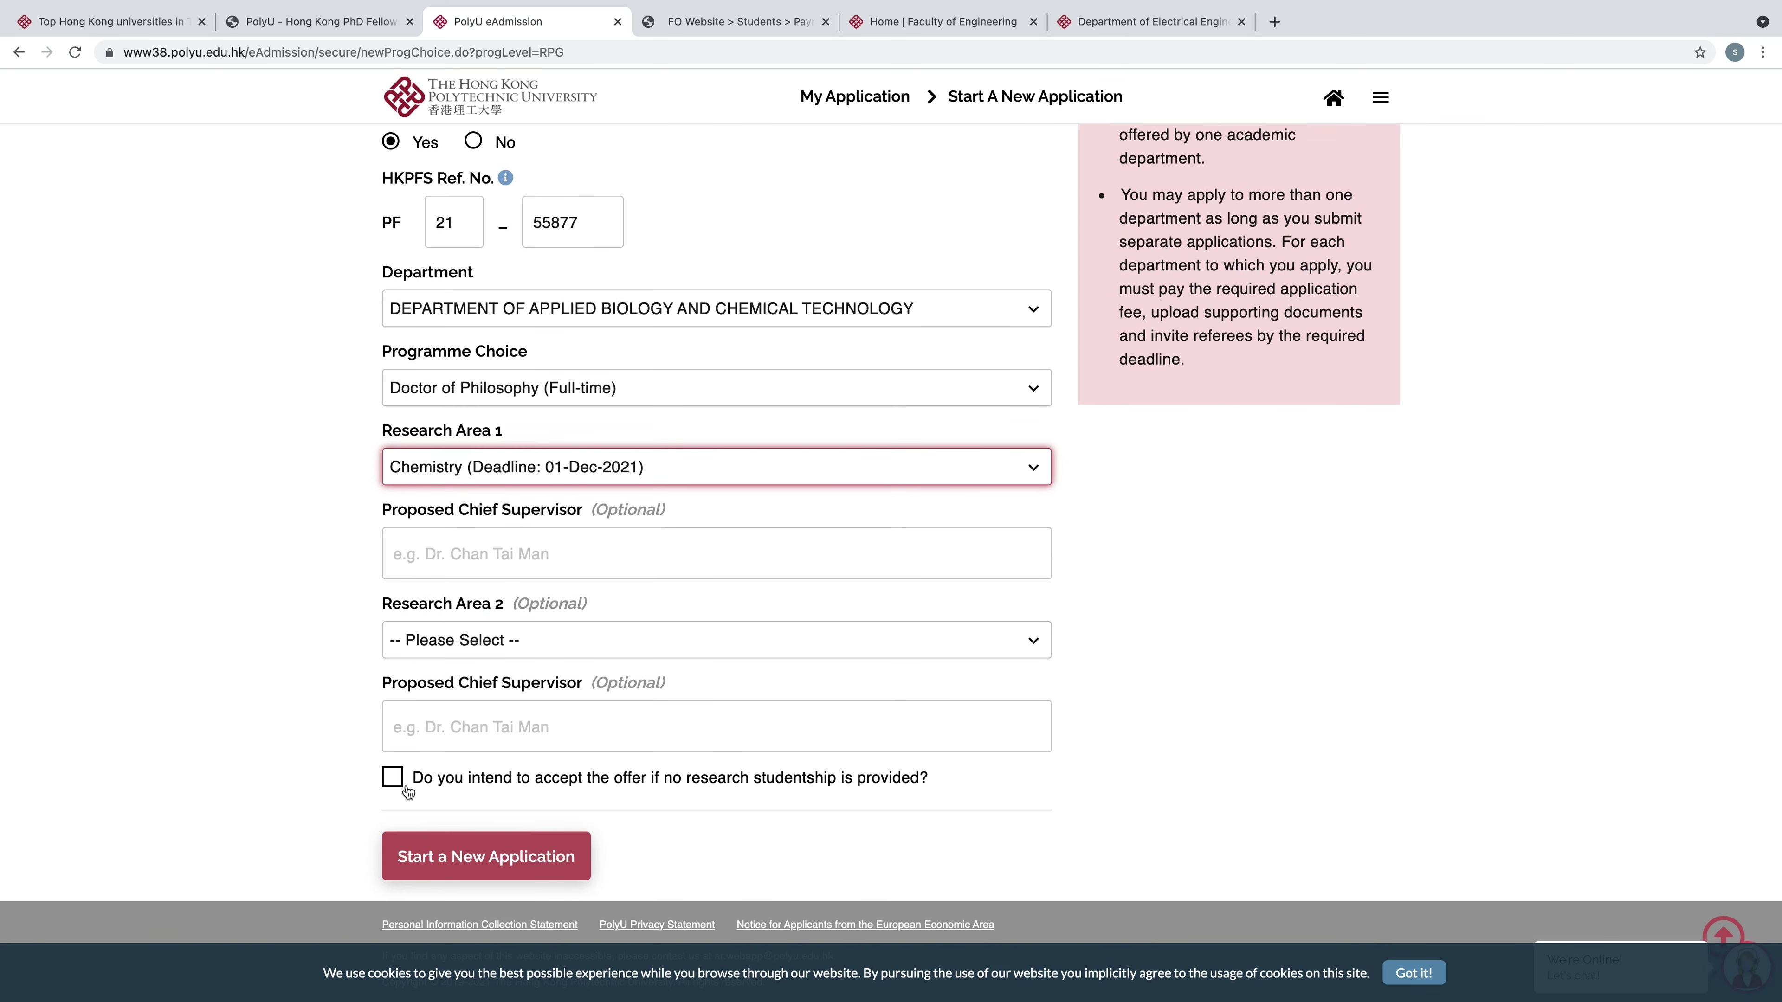
pyautogui.click(453, 857)
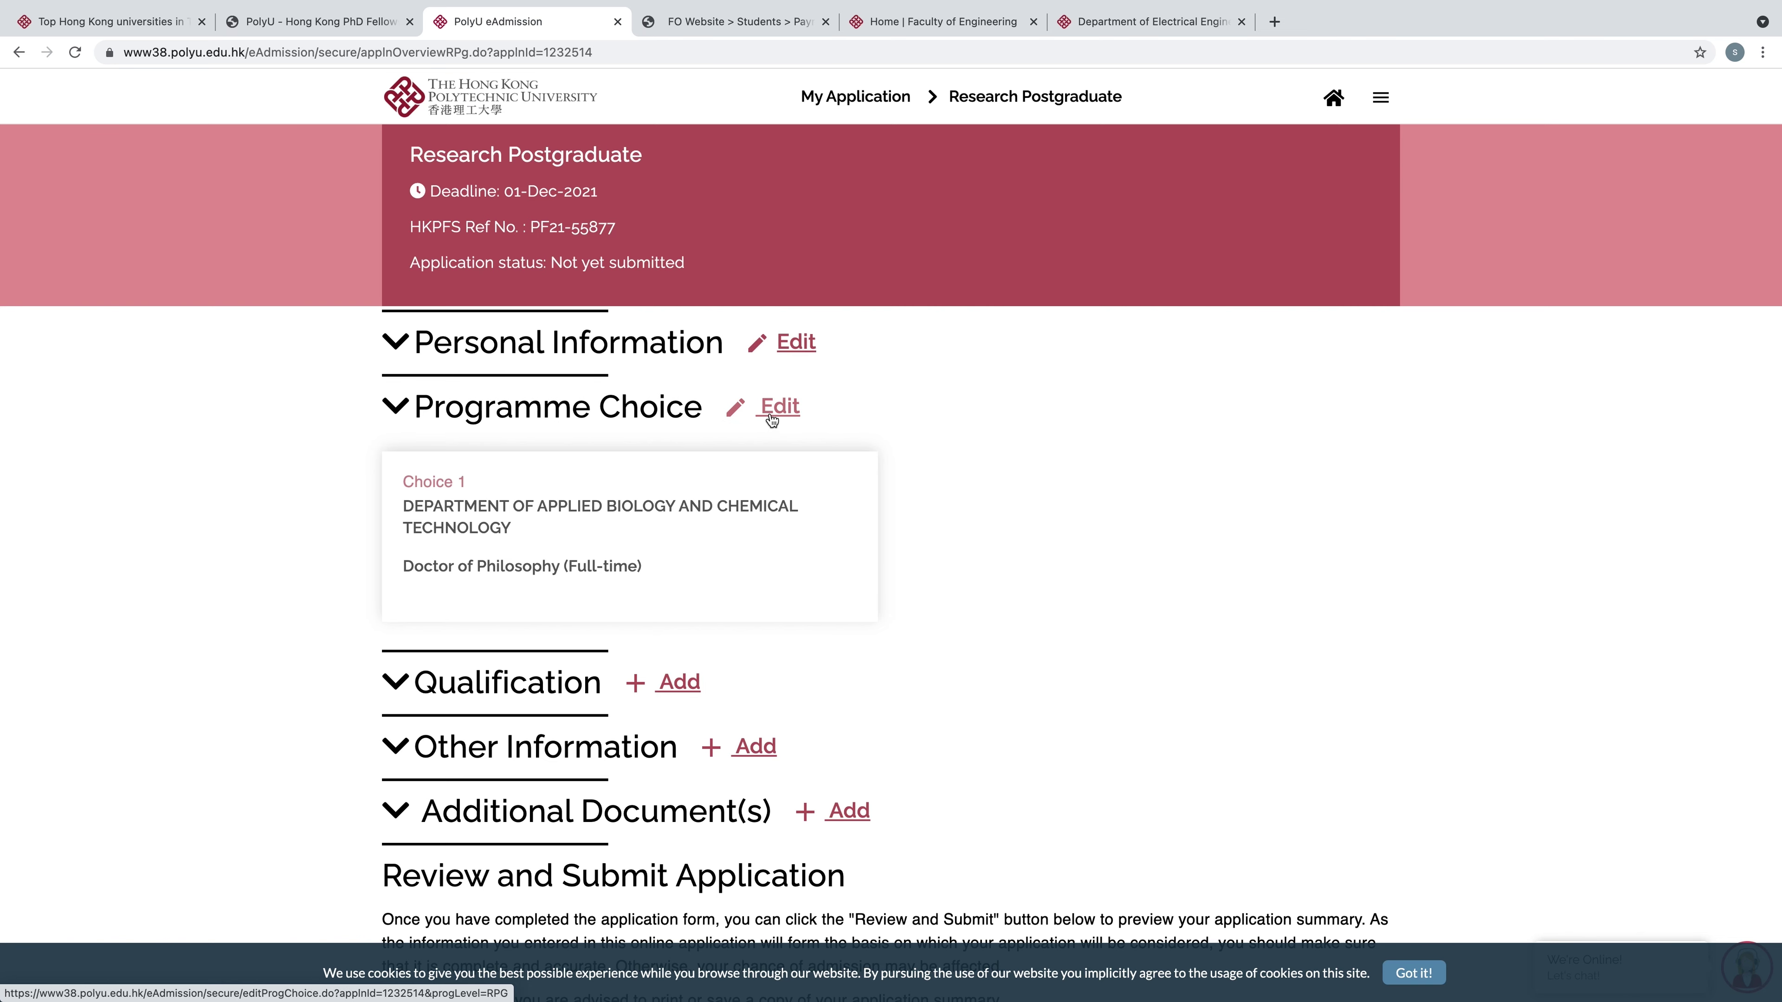
# Scroll the application overview and add a new Qualification
pyautogui.scroll(-2, 600, 628)
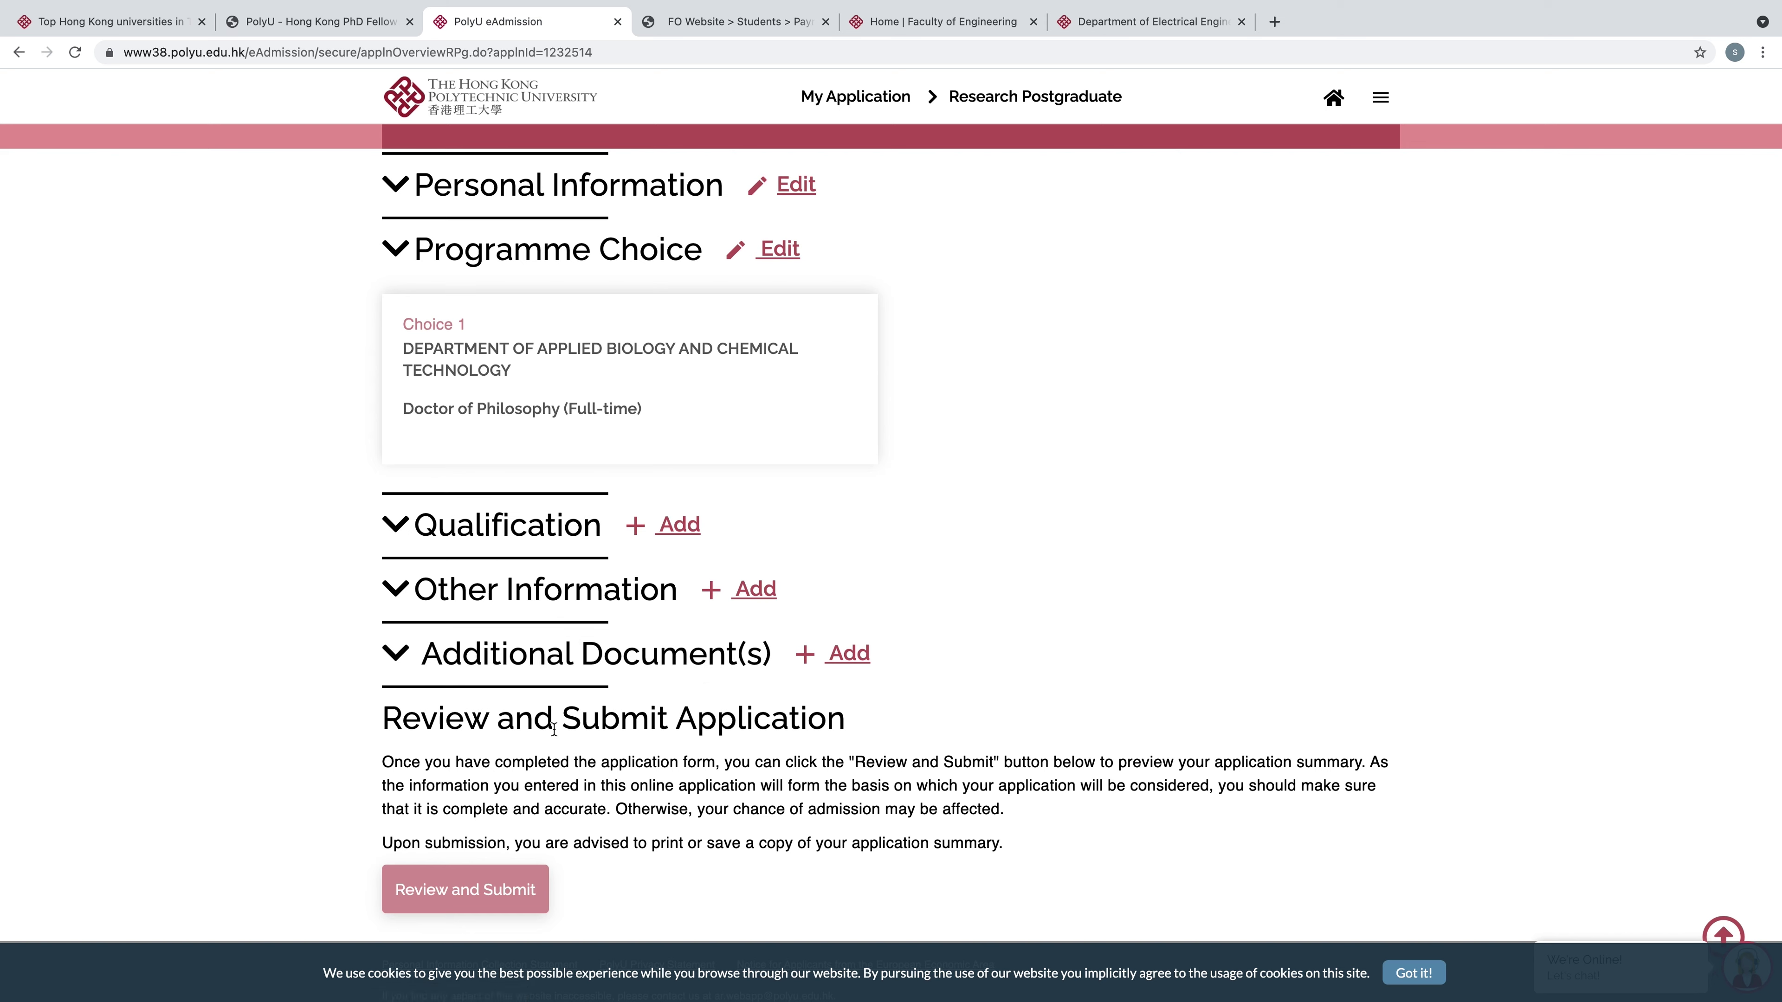
pyautogui.click(676, 530)
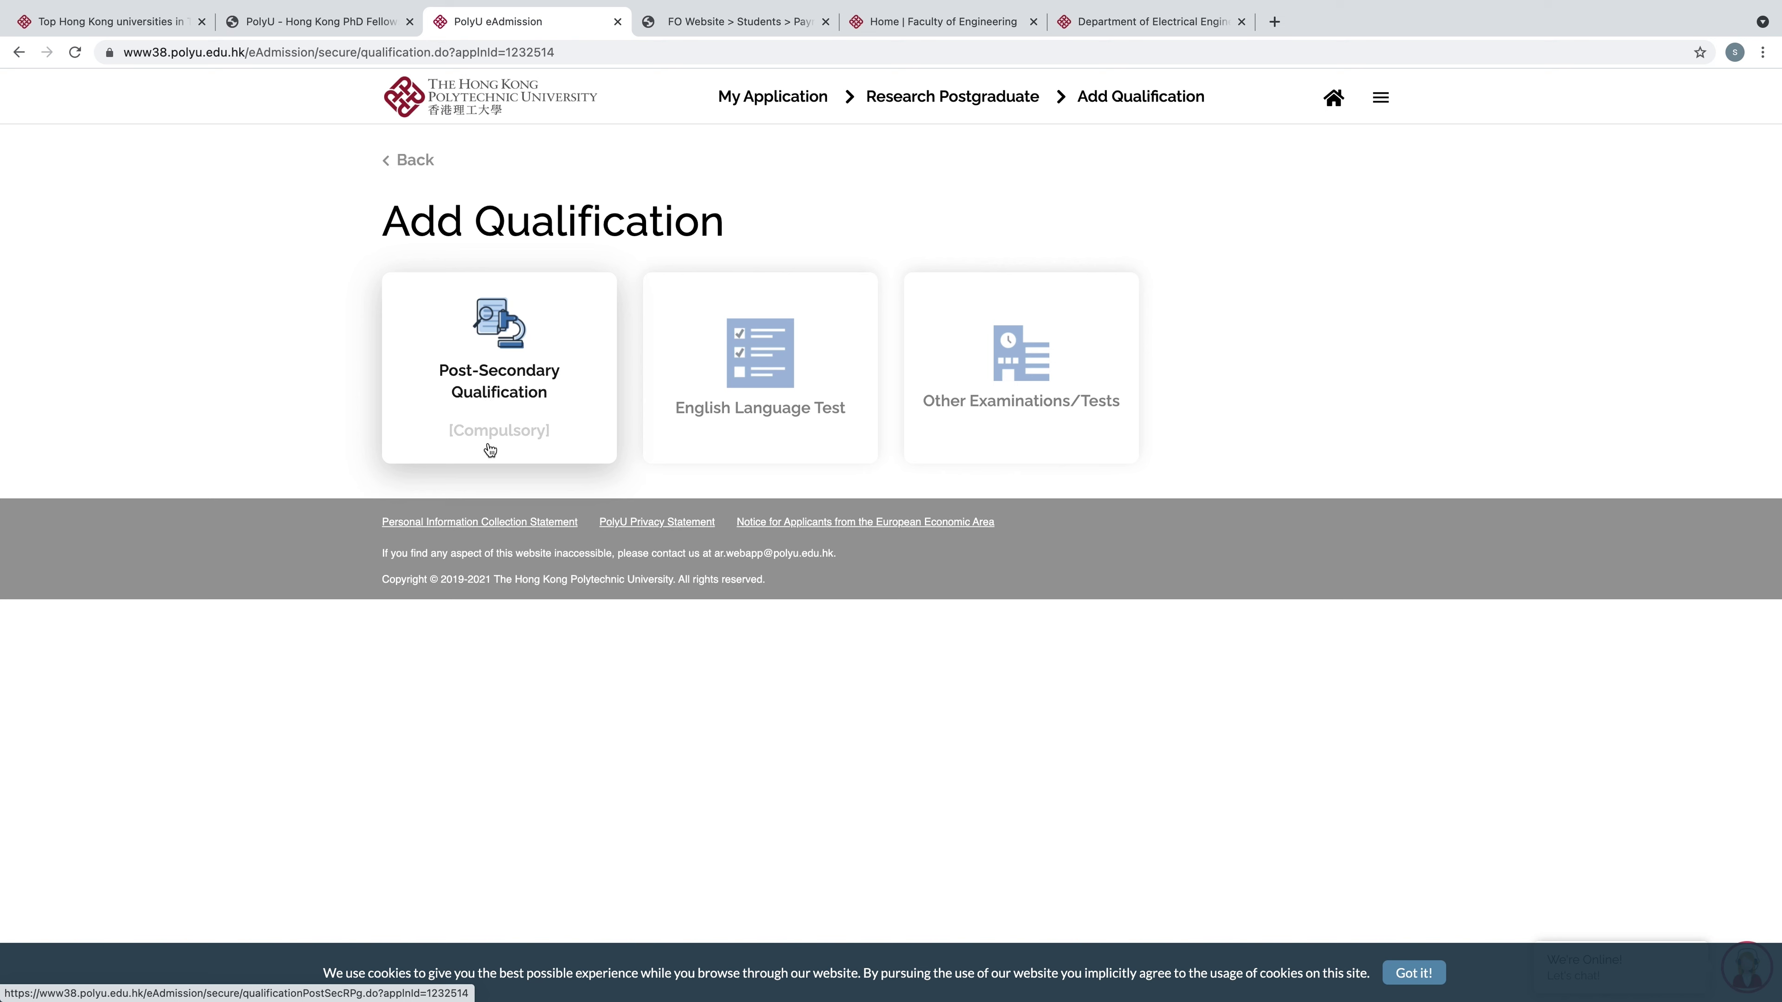
# Choose Post-Secondary Qualification, review the mode of study and instruction language lists, and advance to Curriculum
pyautogui.click(484, 397)
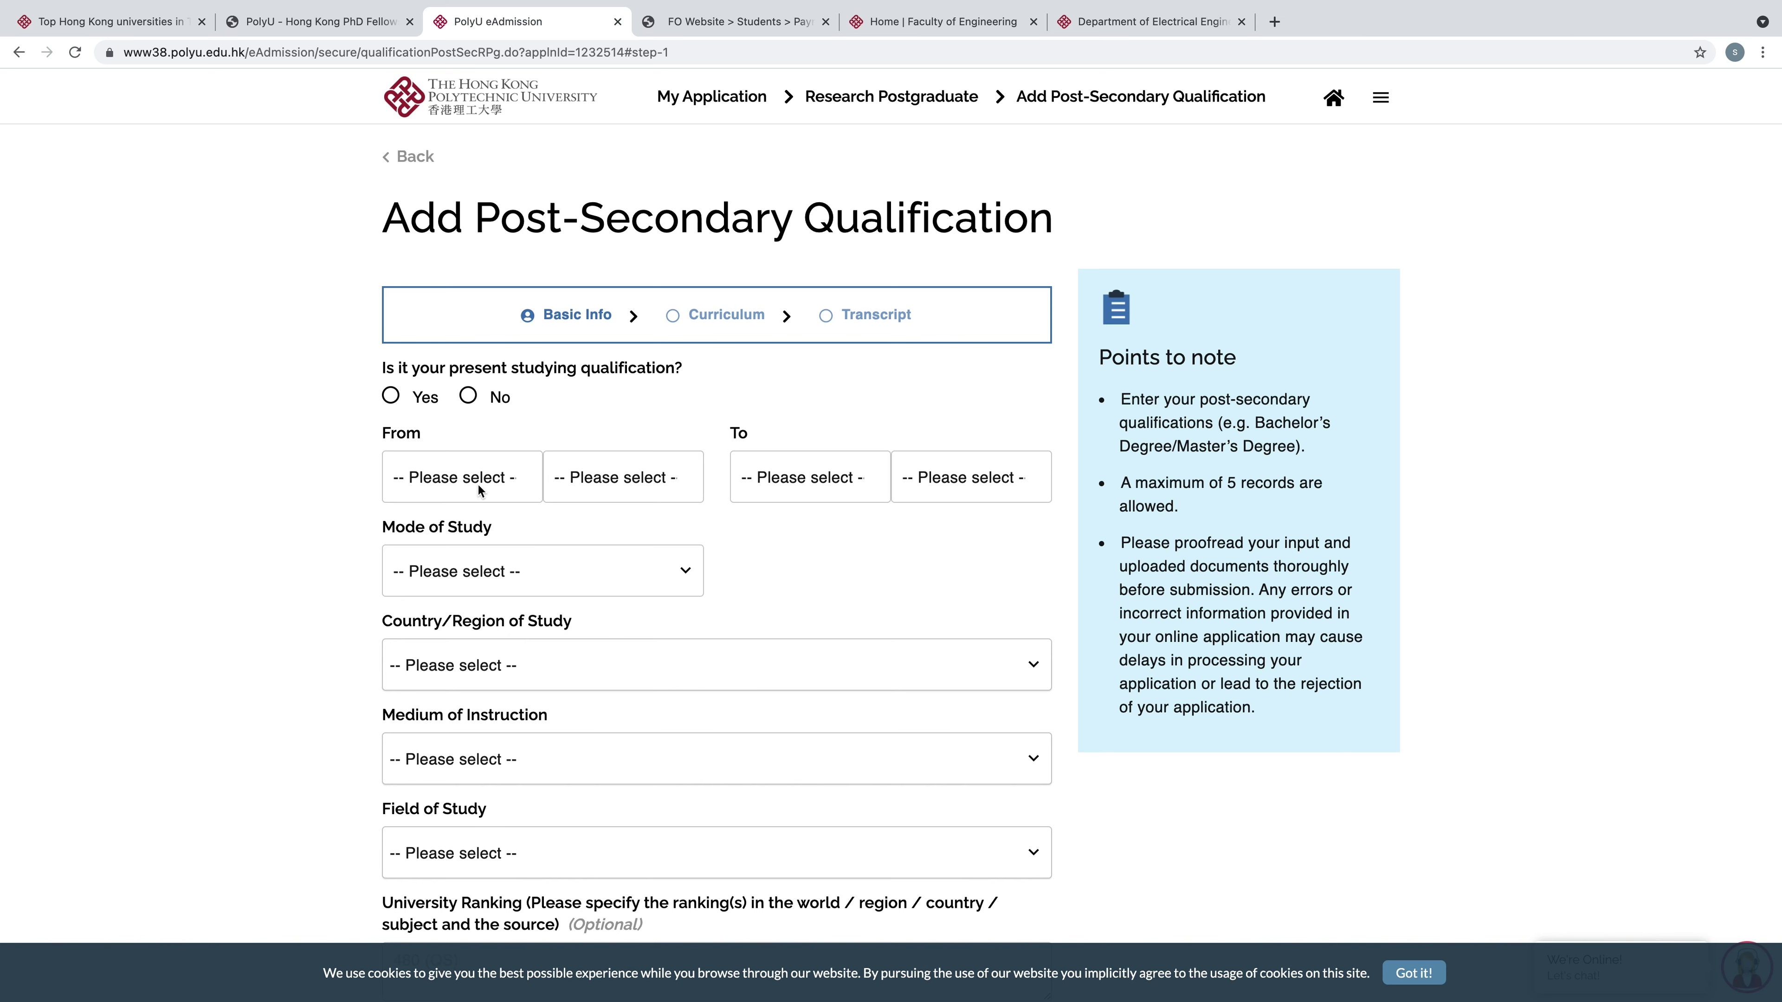
pyautogui.scroll(-2, 490, 482)
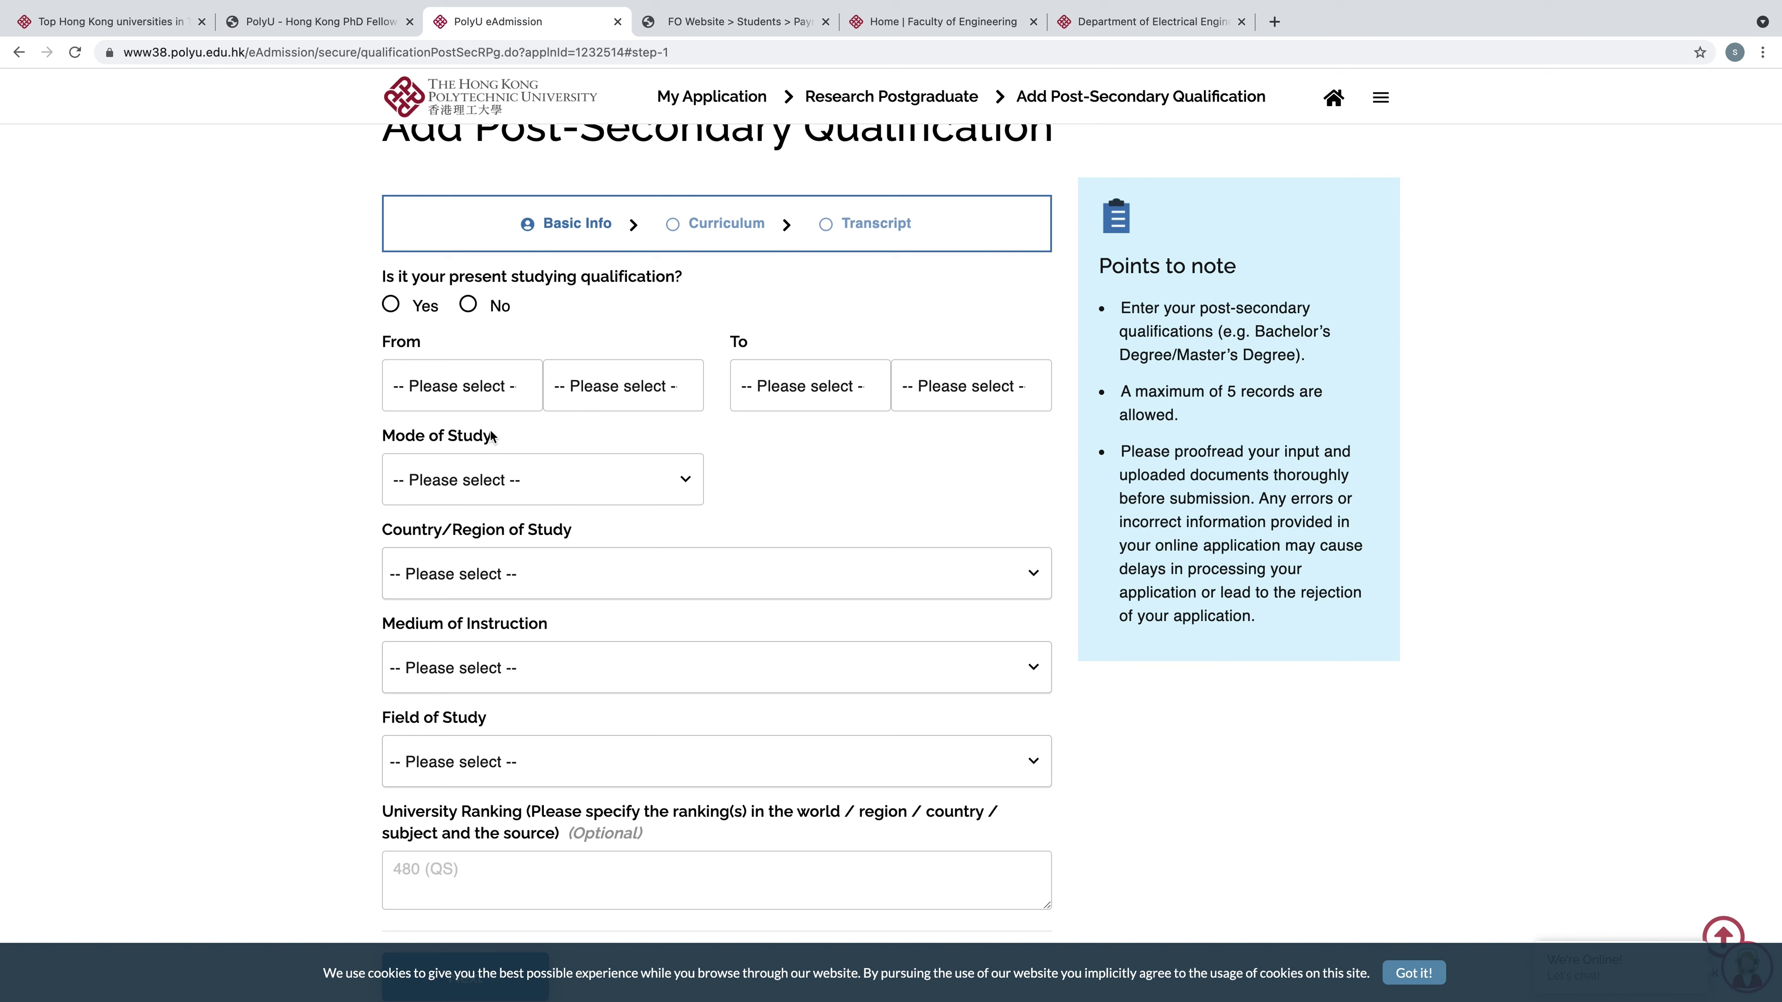
pyautogui.click(661, 481)
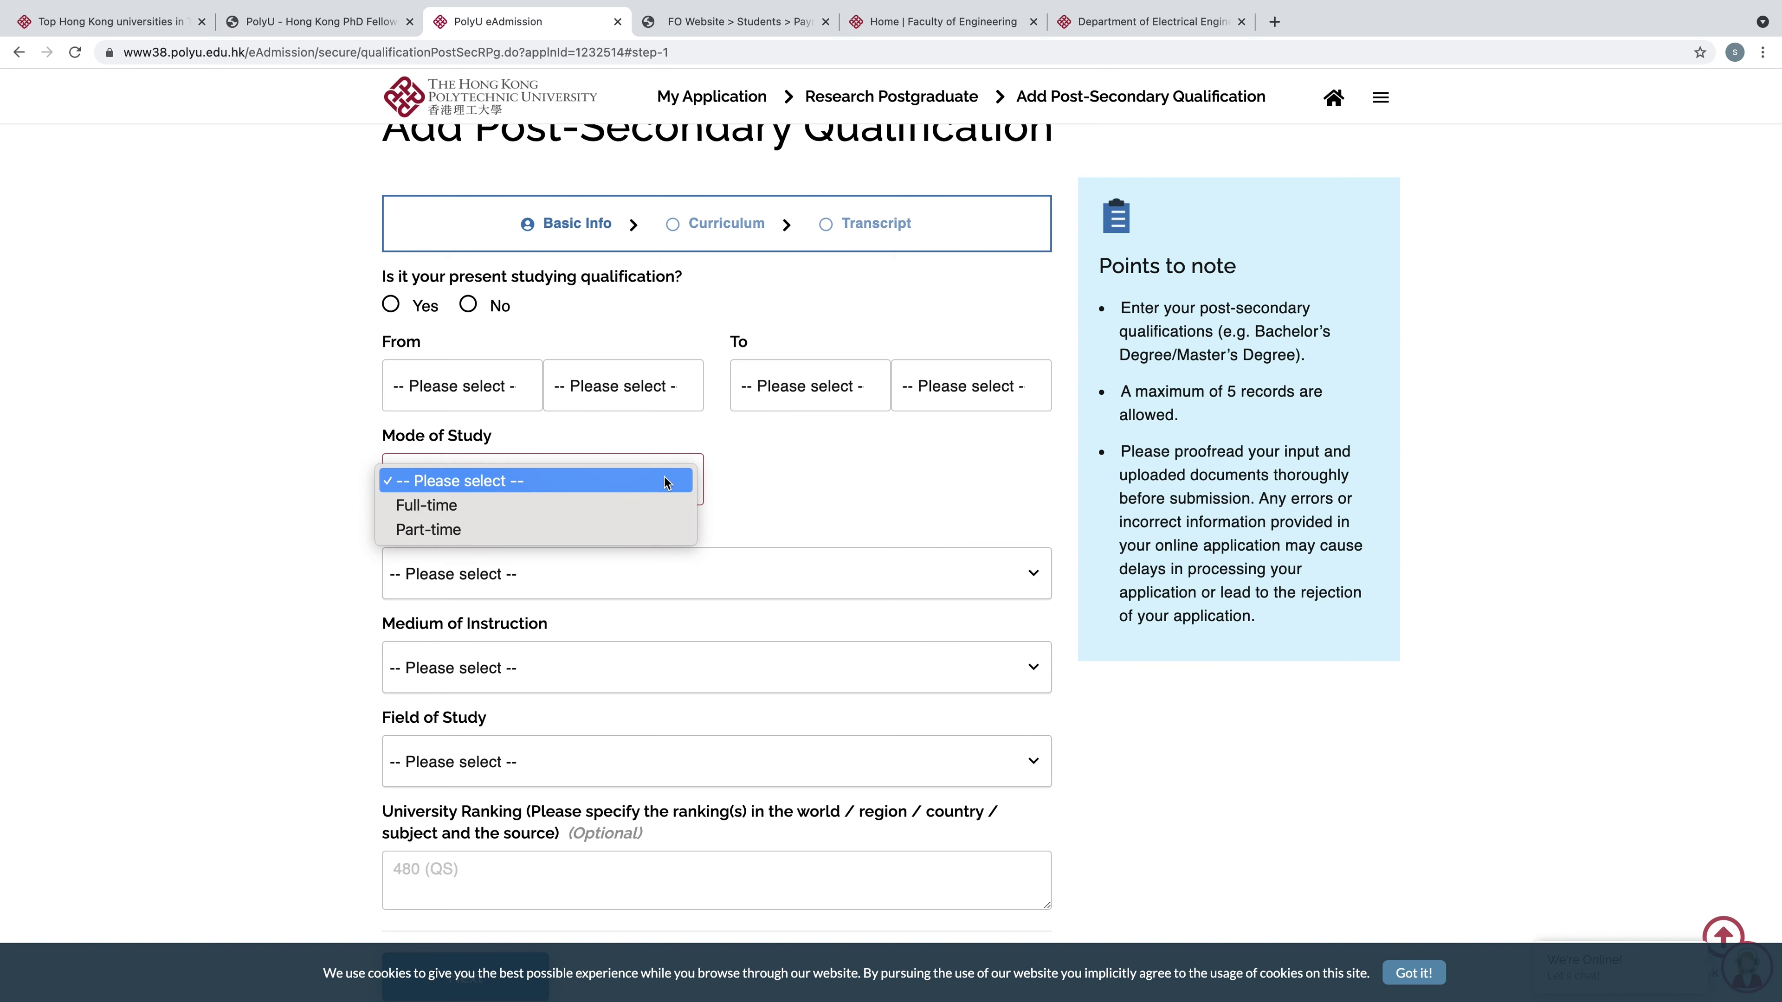
pyautogui.click(734, 487)
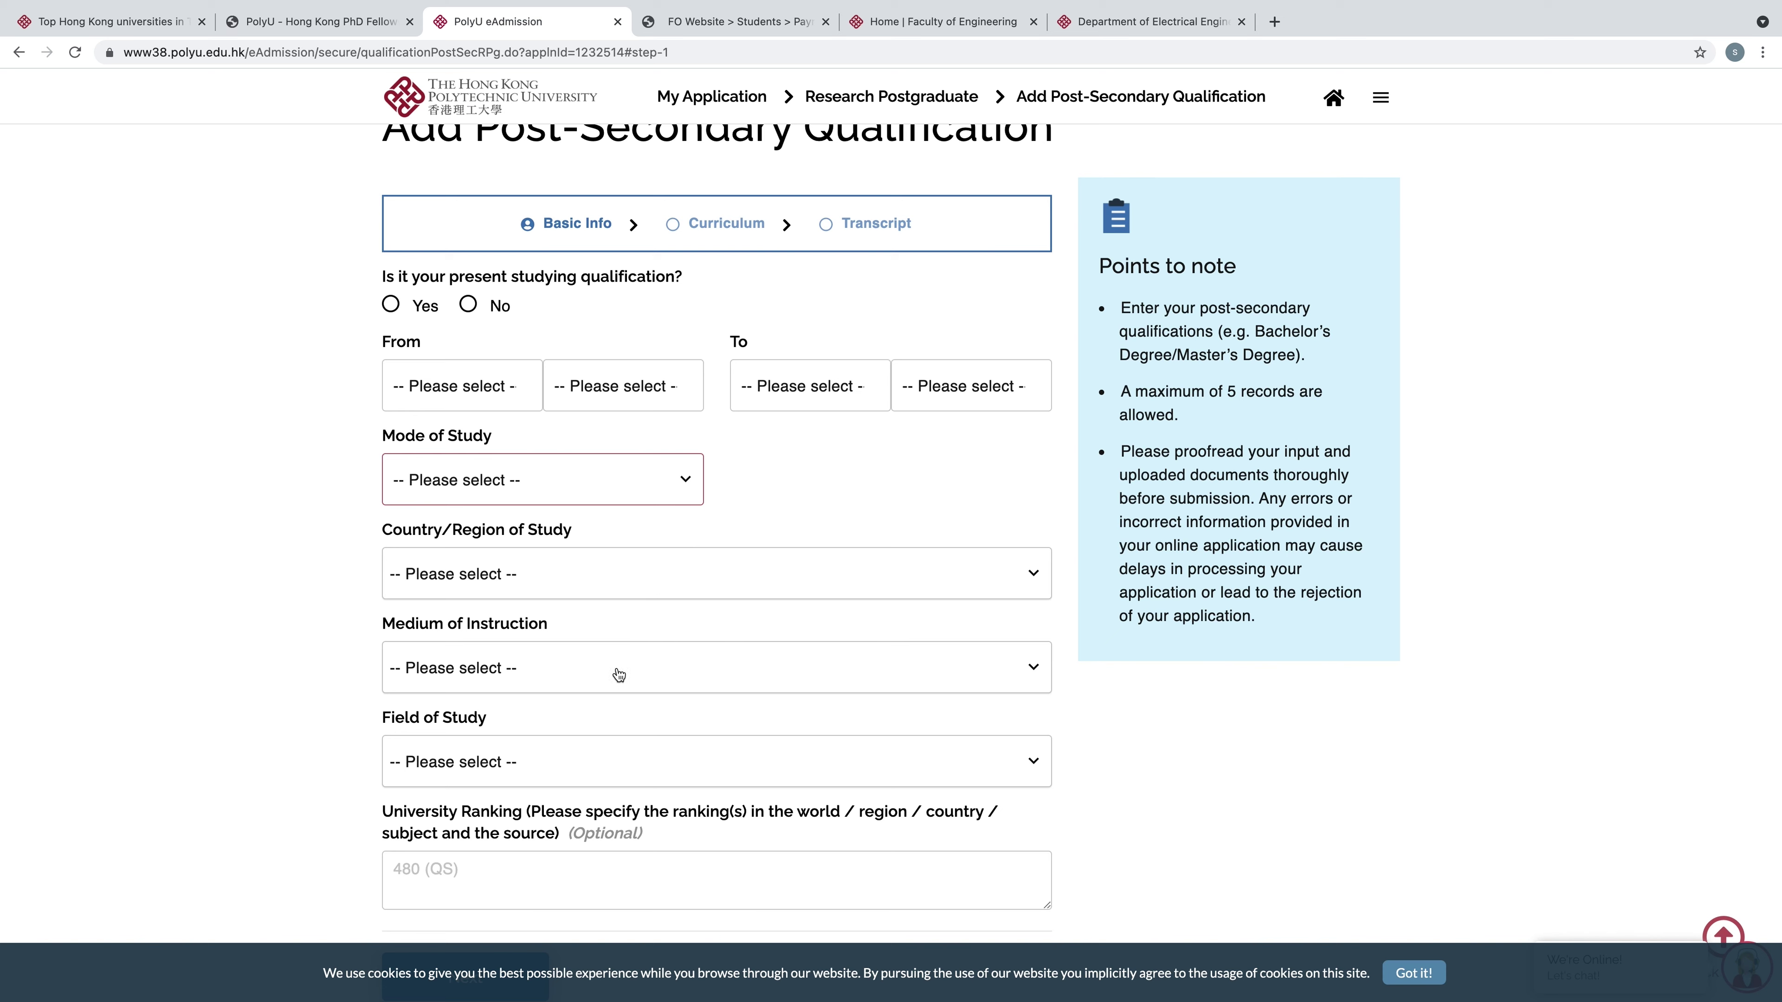
pyautogui.click(1034, 673)
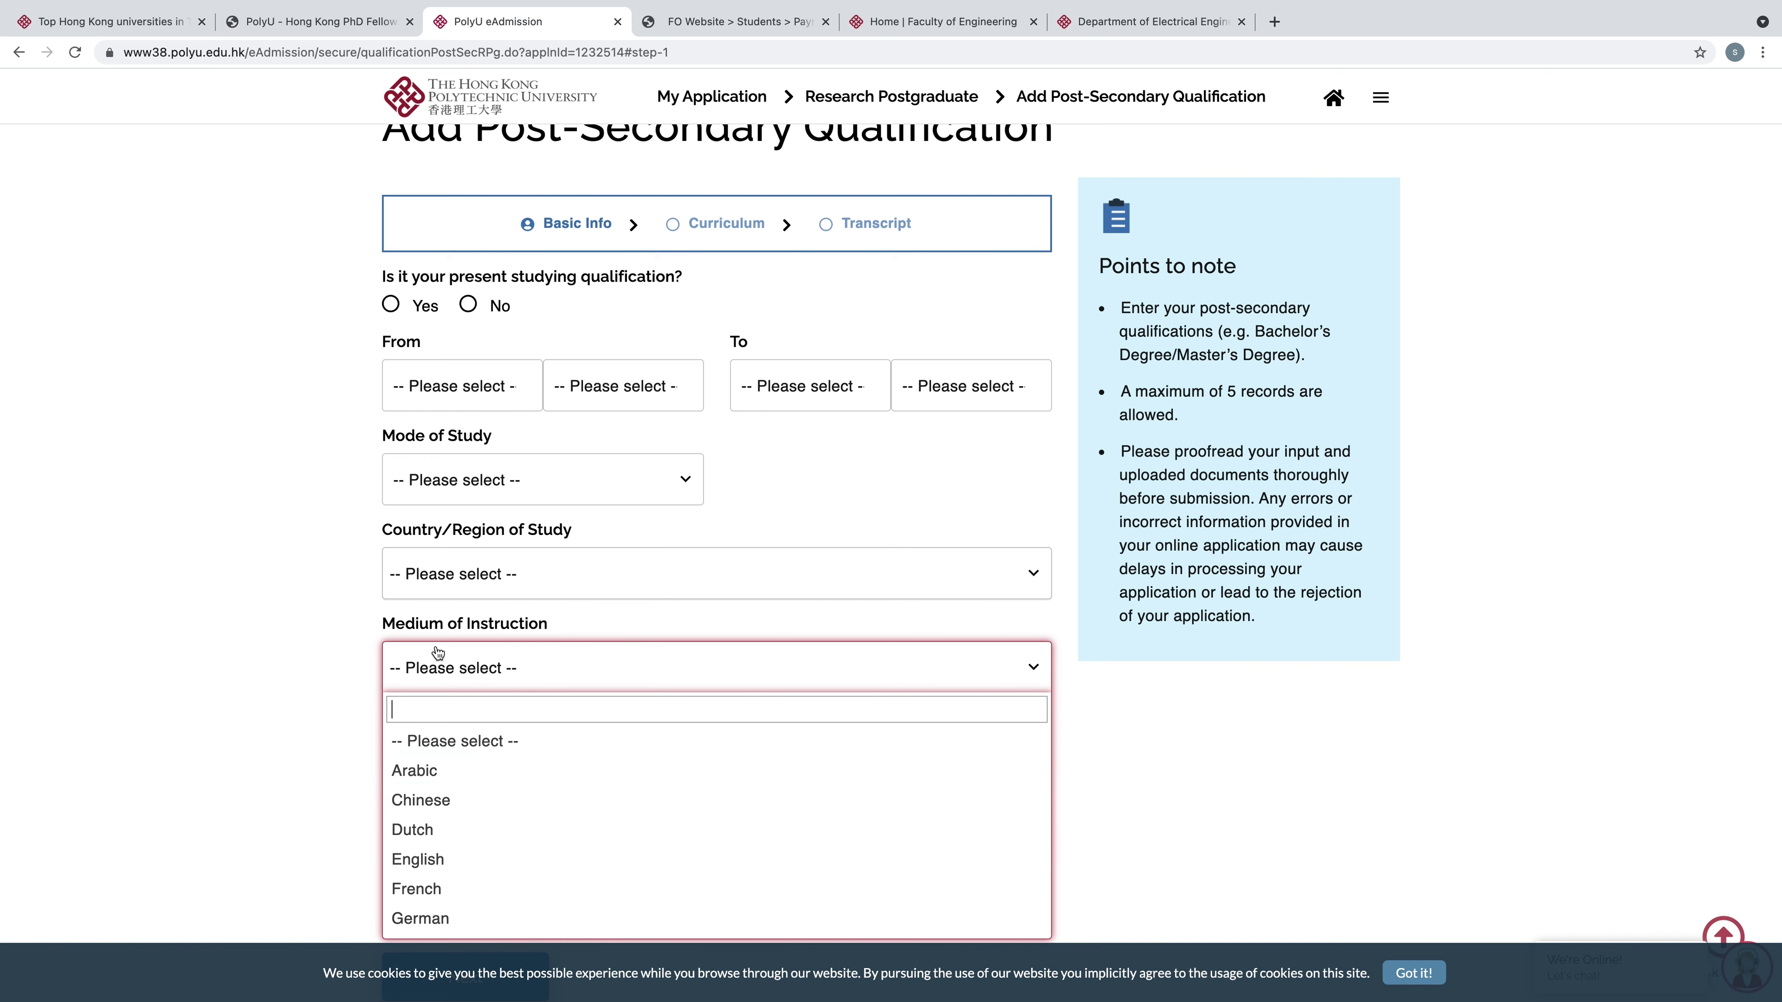
pyautogui.click(319, 621)
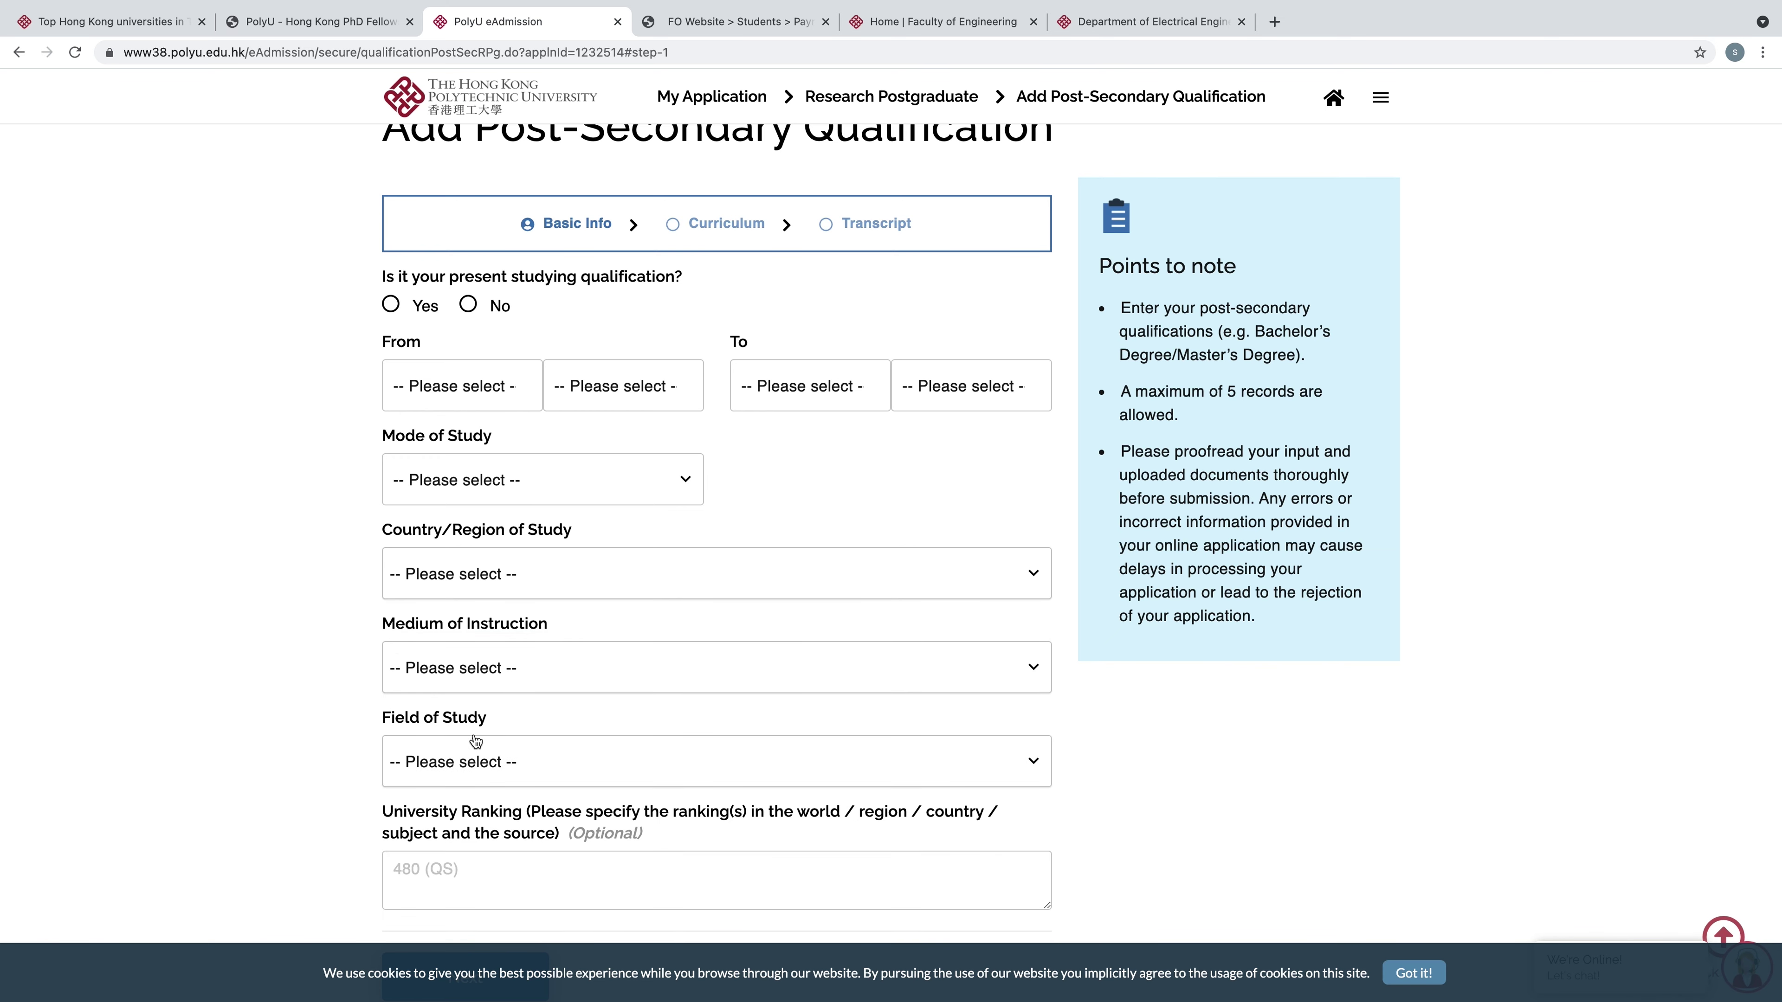
pyautogui.scroll(-2, 547, 772)
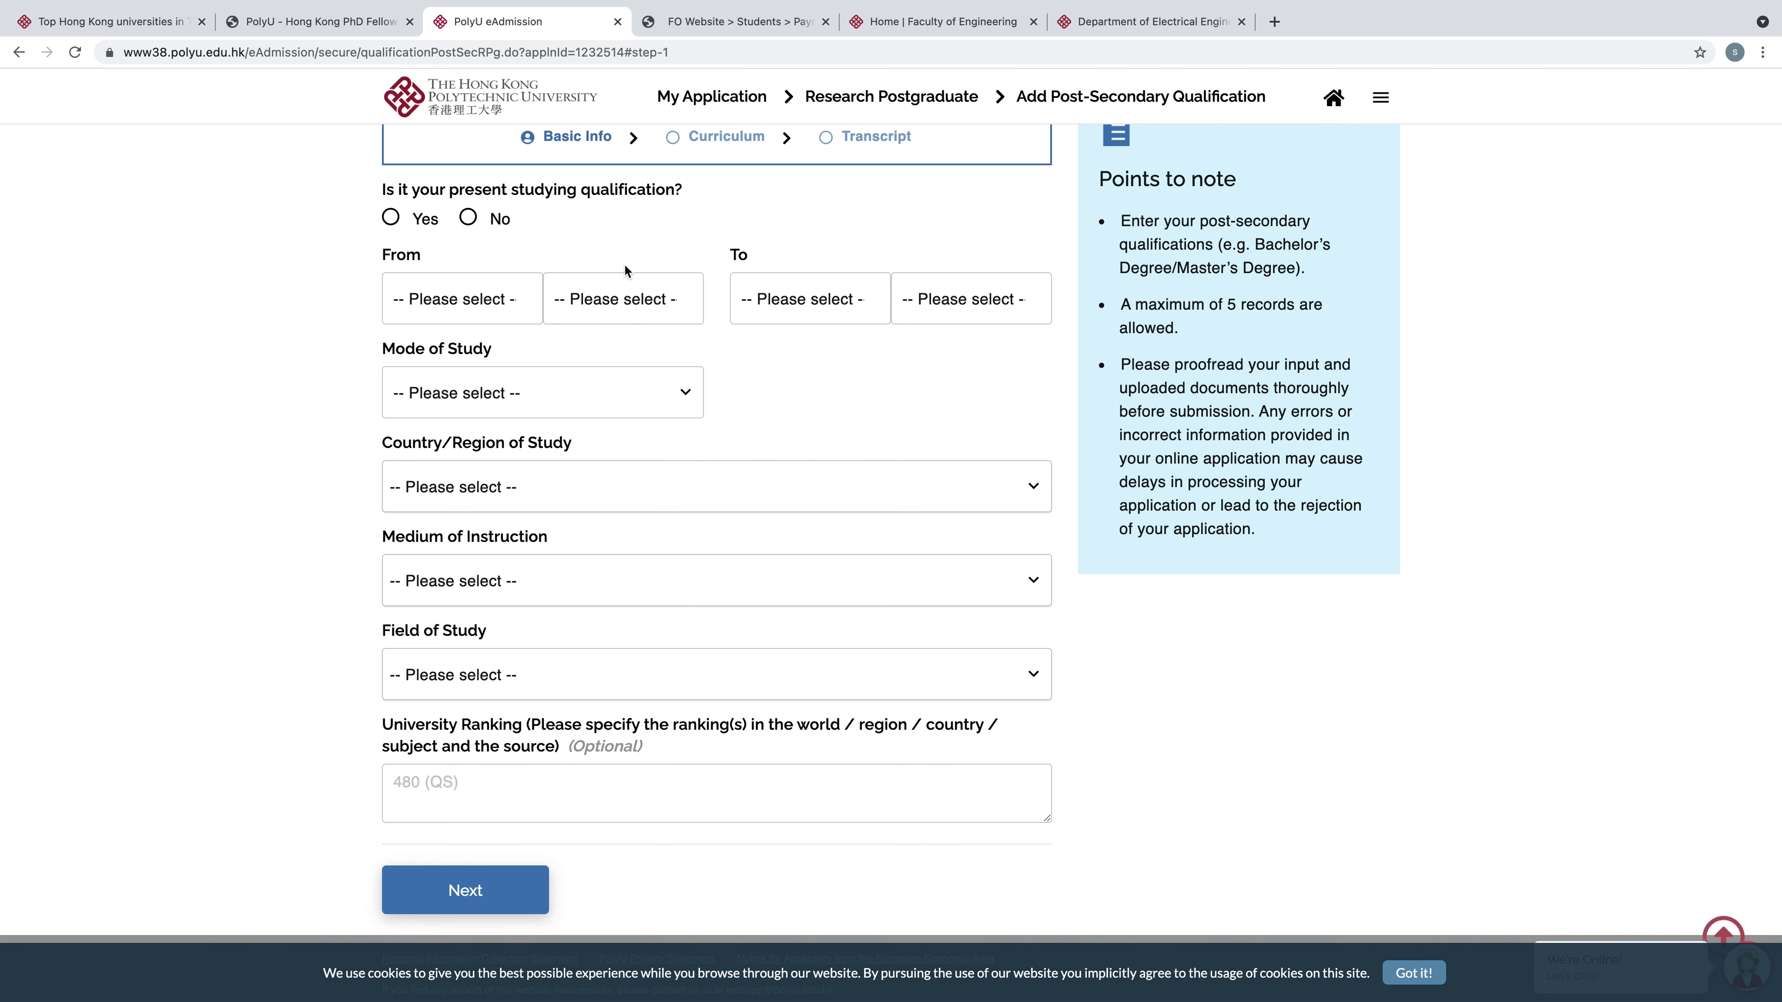
pyautogui.click(481, 905)
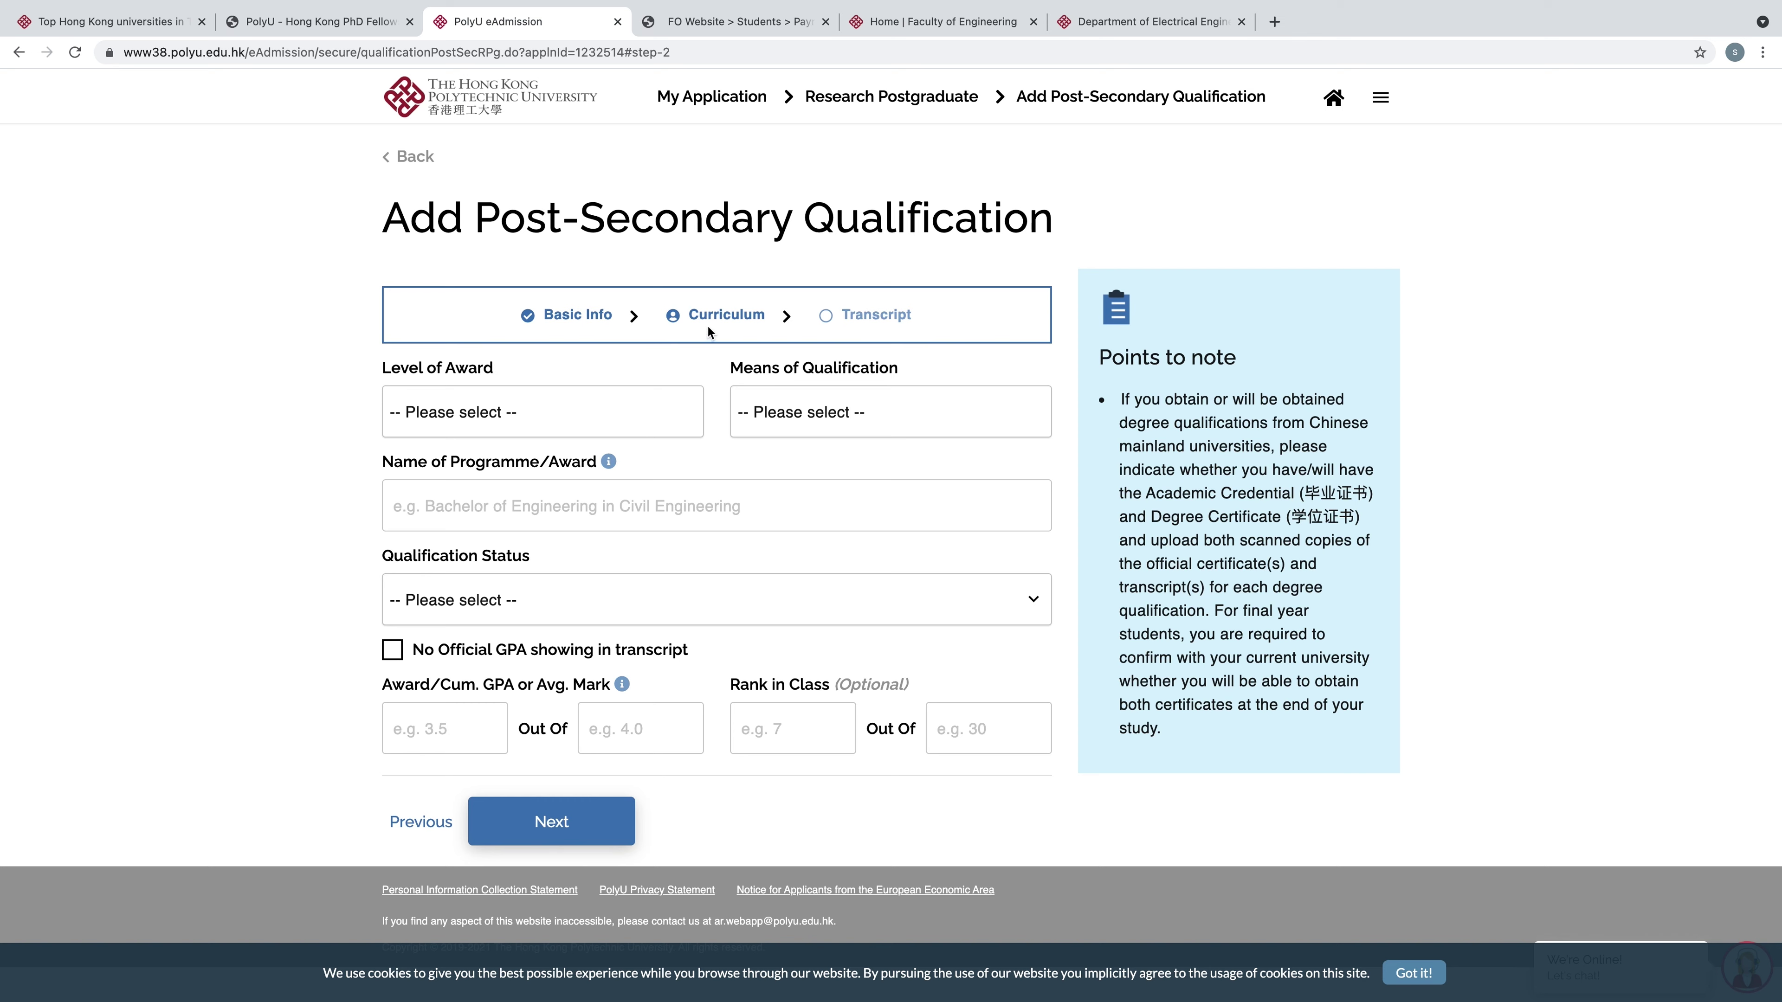
# Review the level of award and means of qualification options, then save the qualification with Save & Add
pyautogui.click(584, 424)
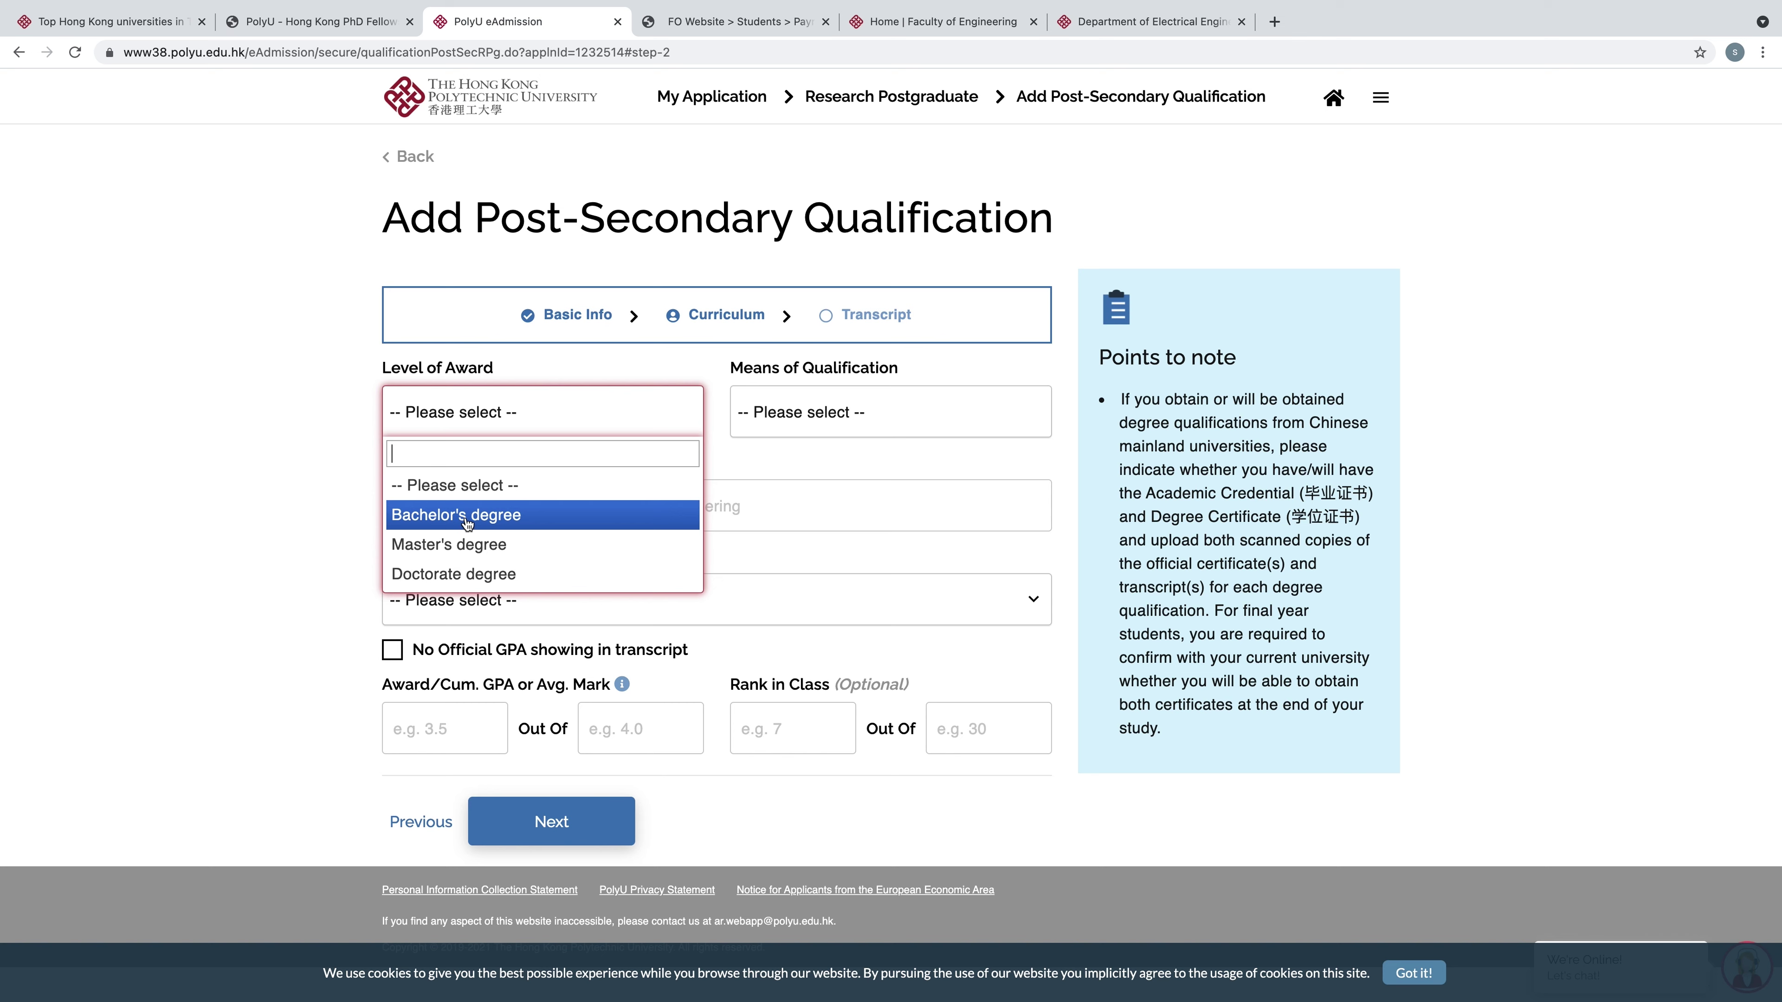
pyautogui.click(790, 421)
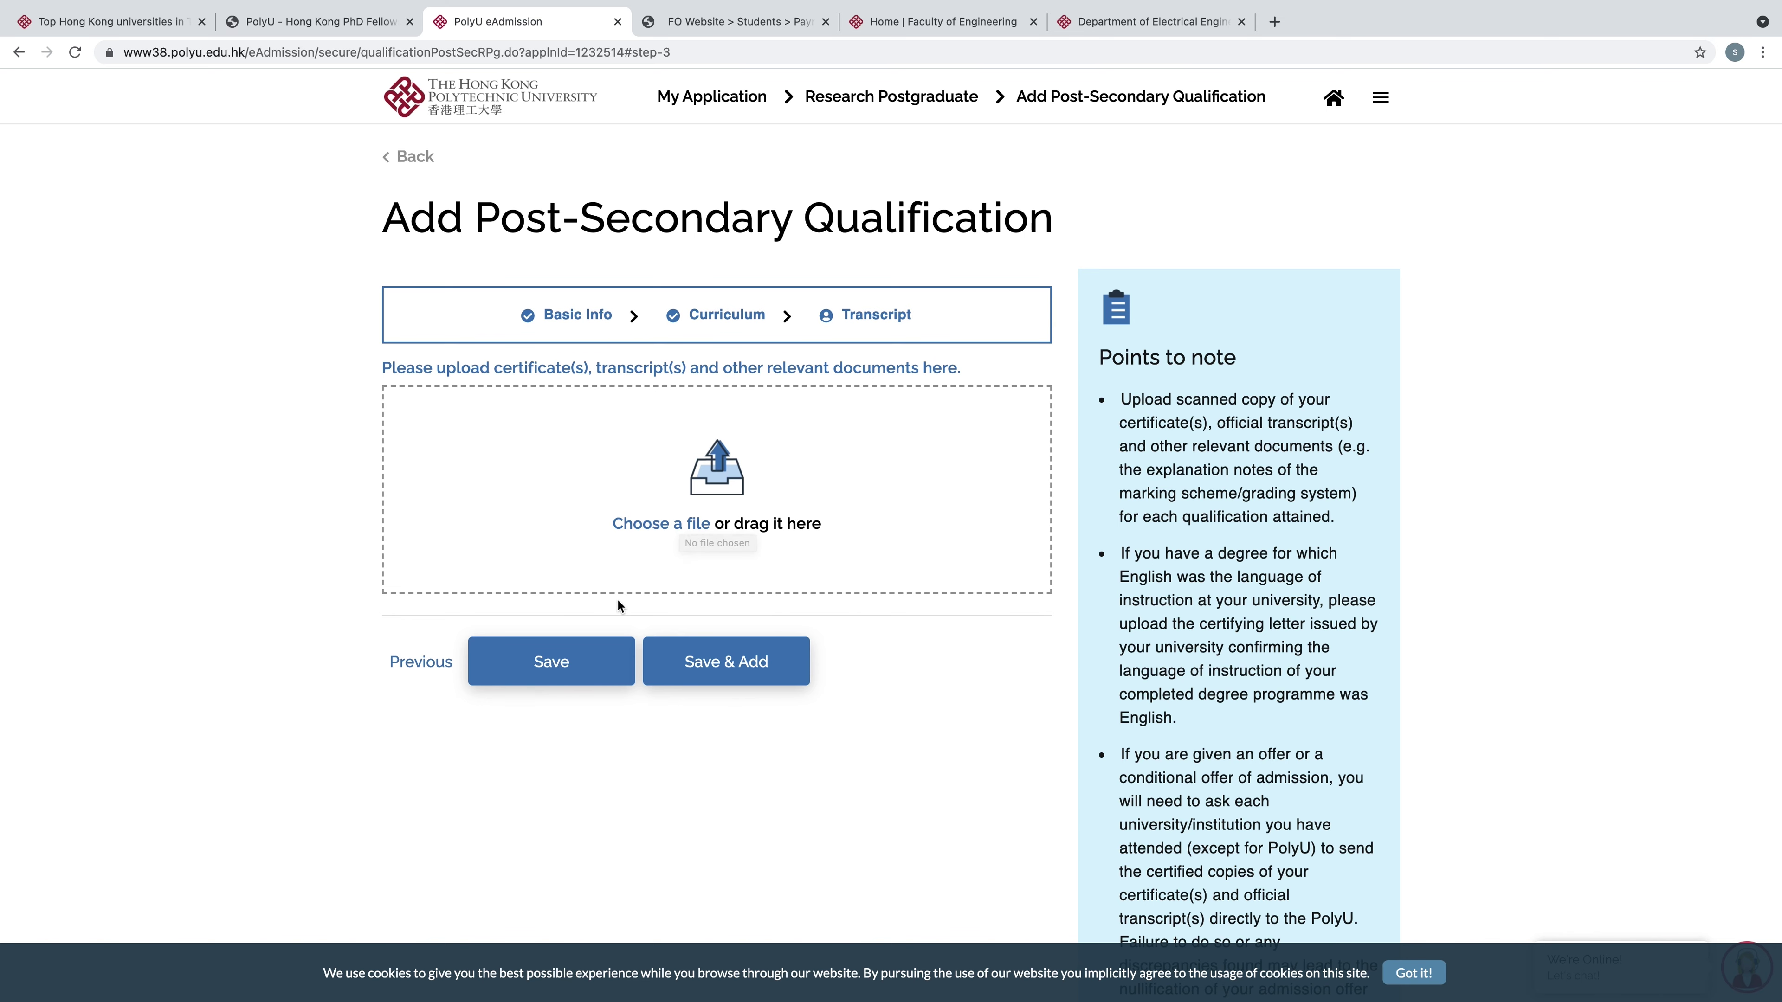
pyautogui.click(723, 685)
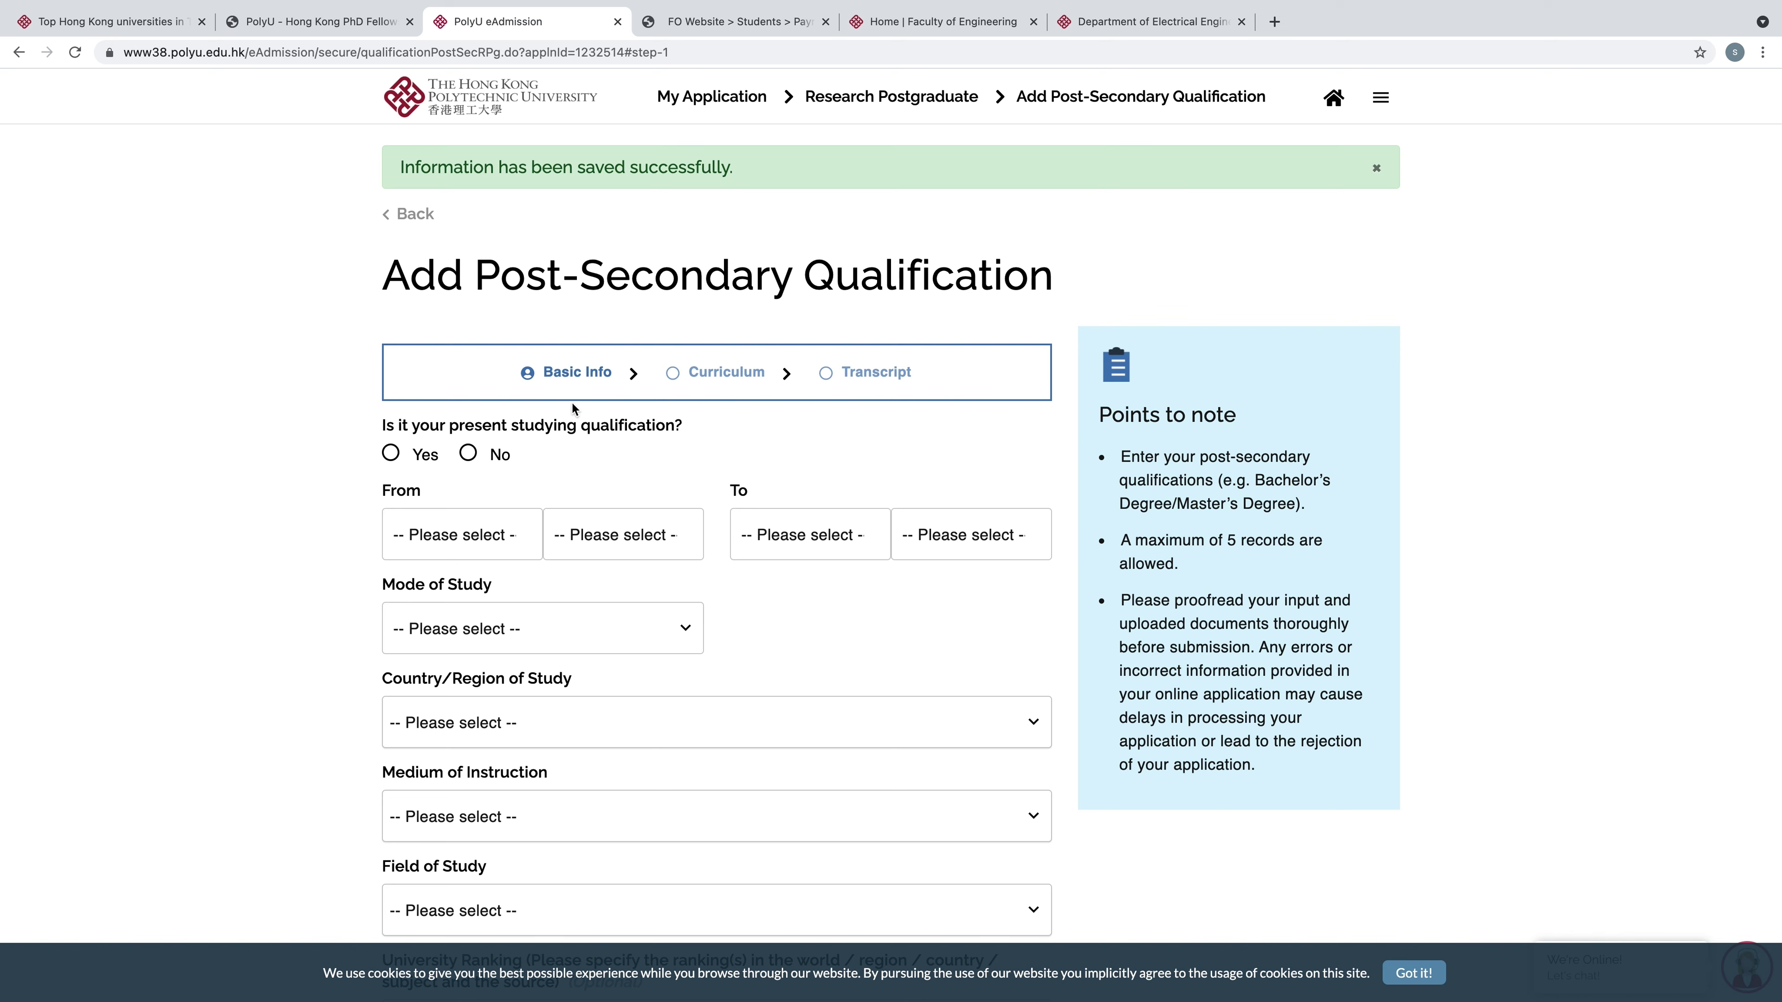
# Leave the blank qualification form for the overview listing Master and Bachelor of bio science
pyautogui.scroll(-5, 604, 421)
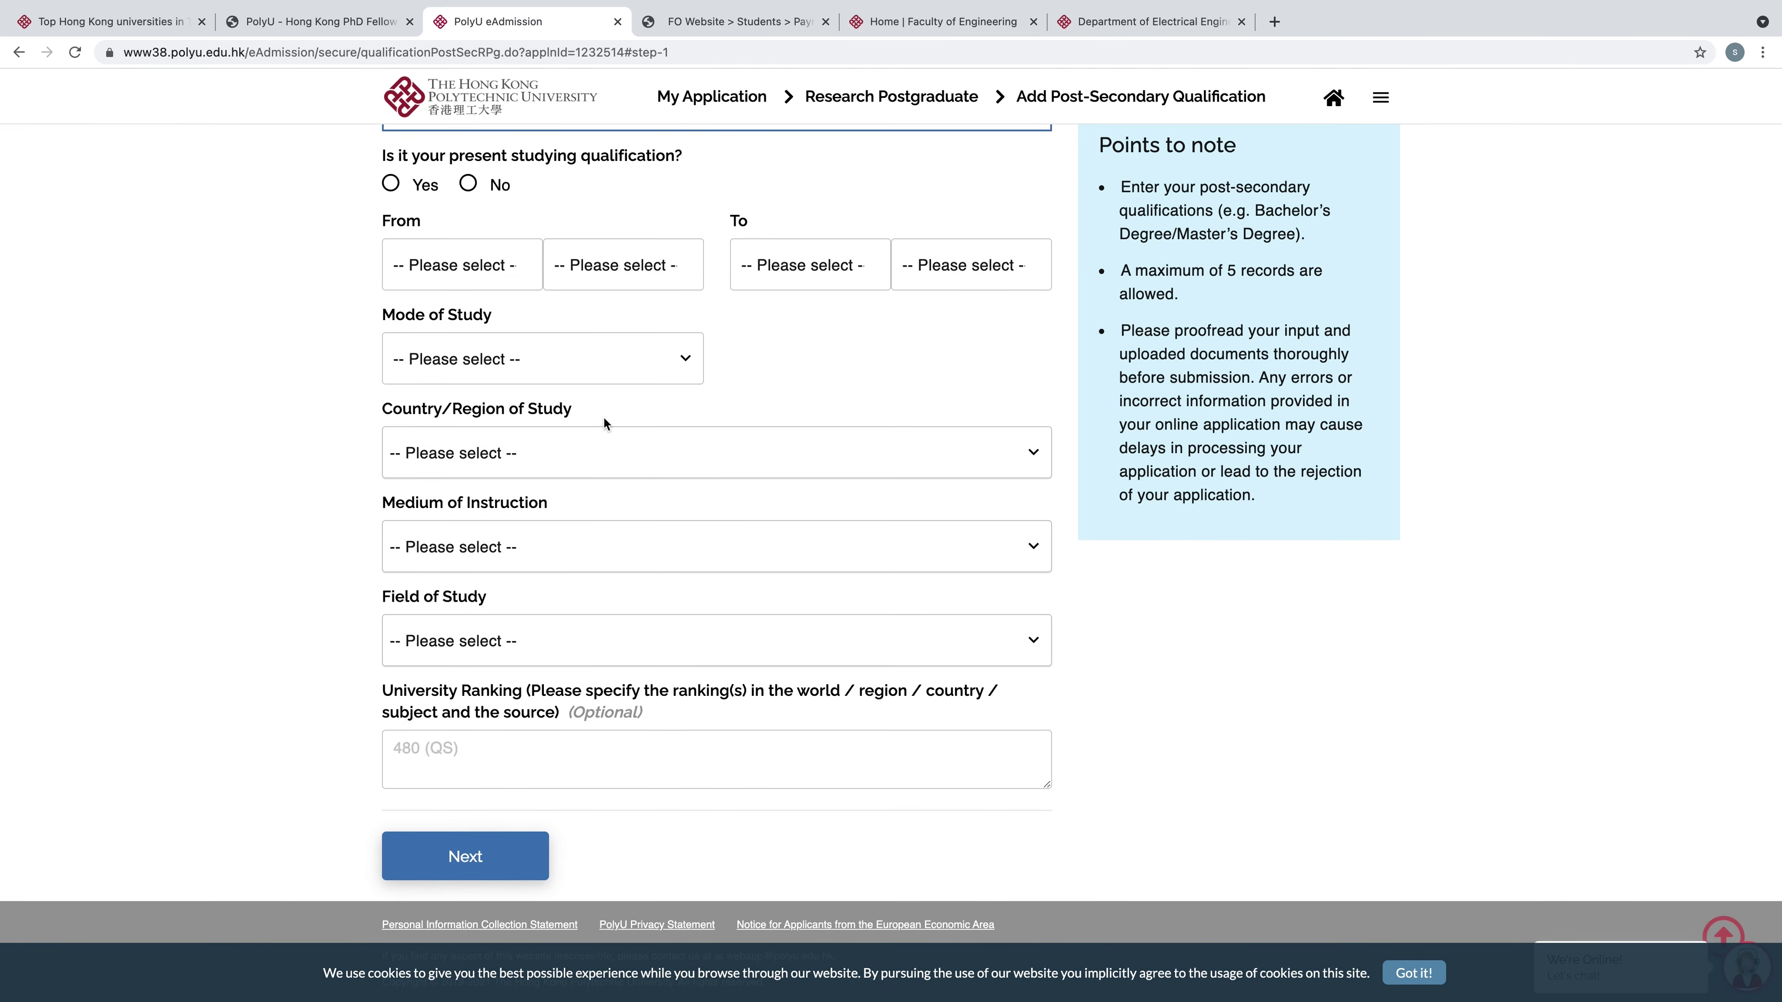
pyautogui.scroll(5, 604, 417)
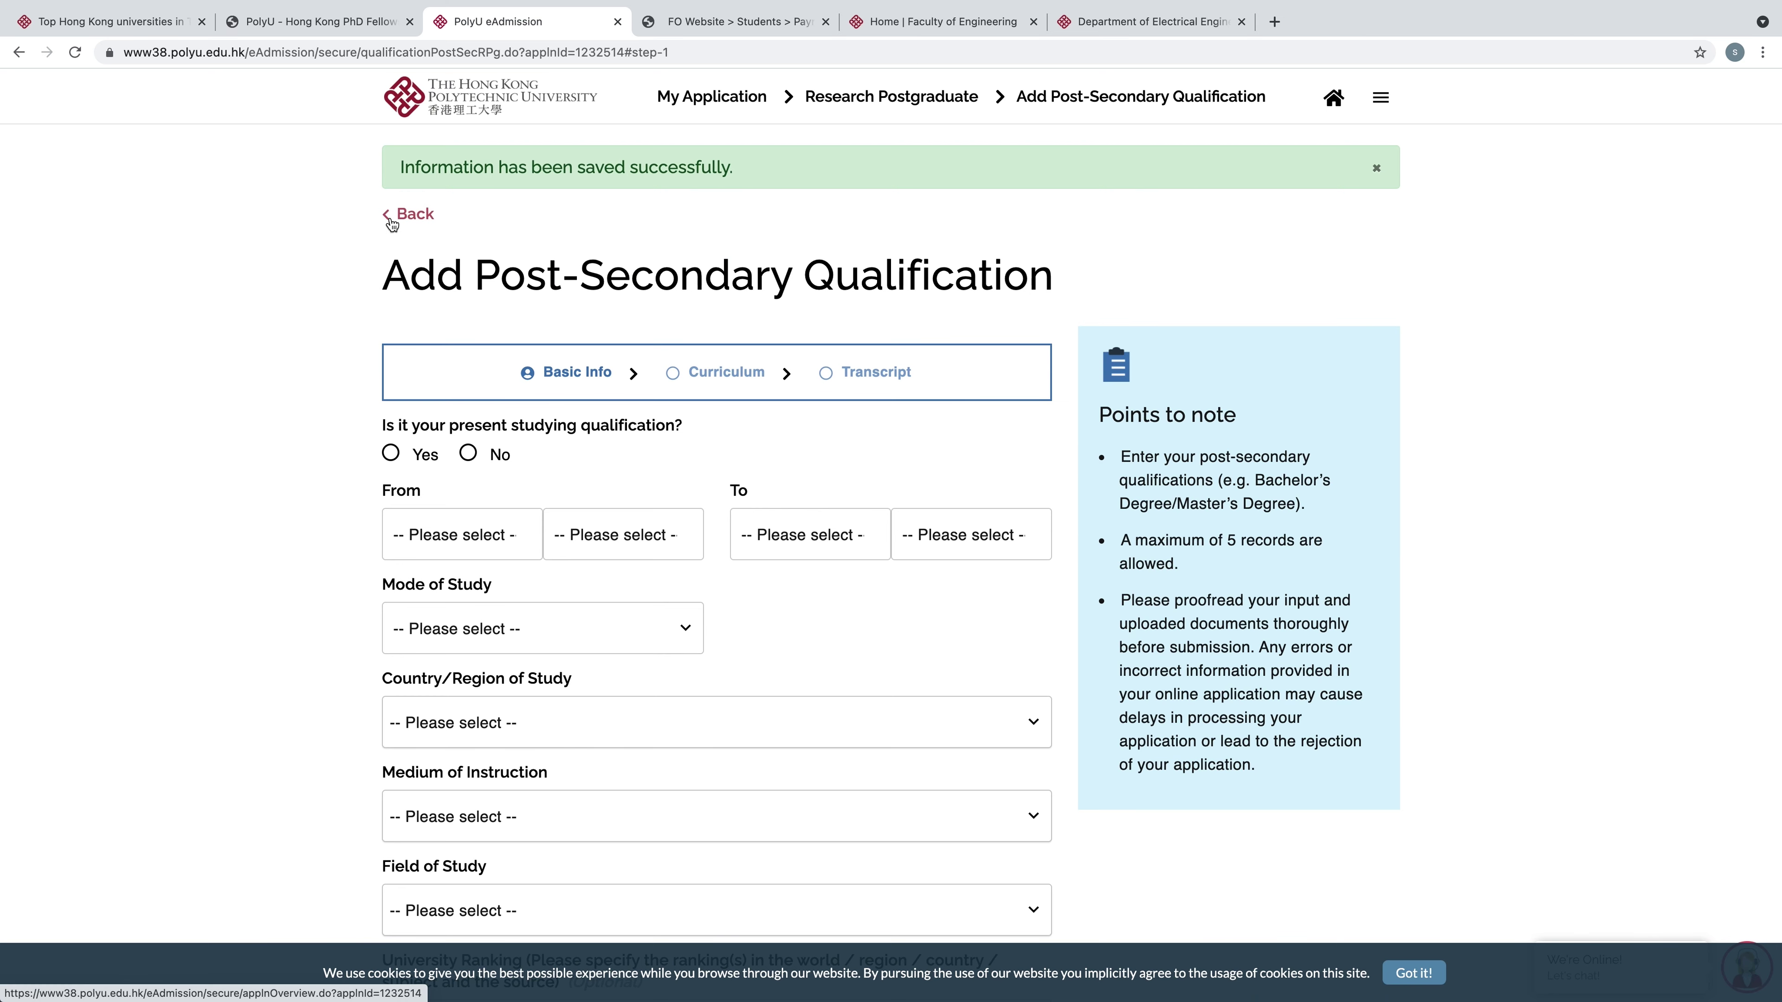
pyautogui.click(392, 215)
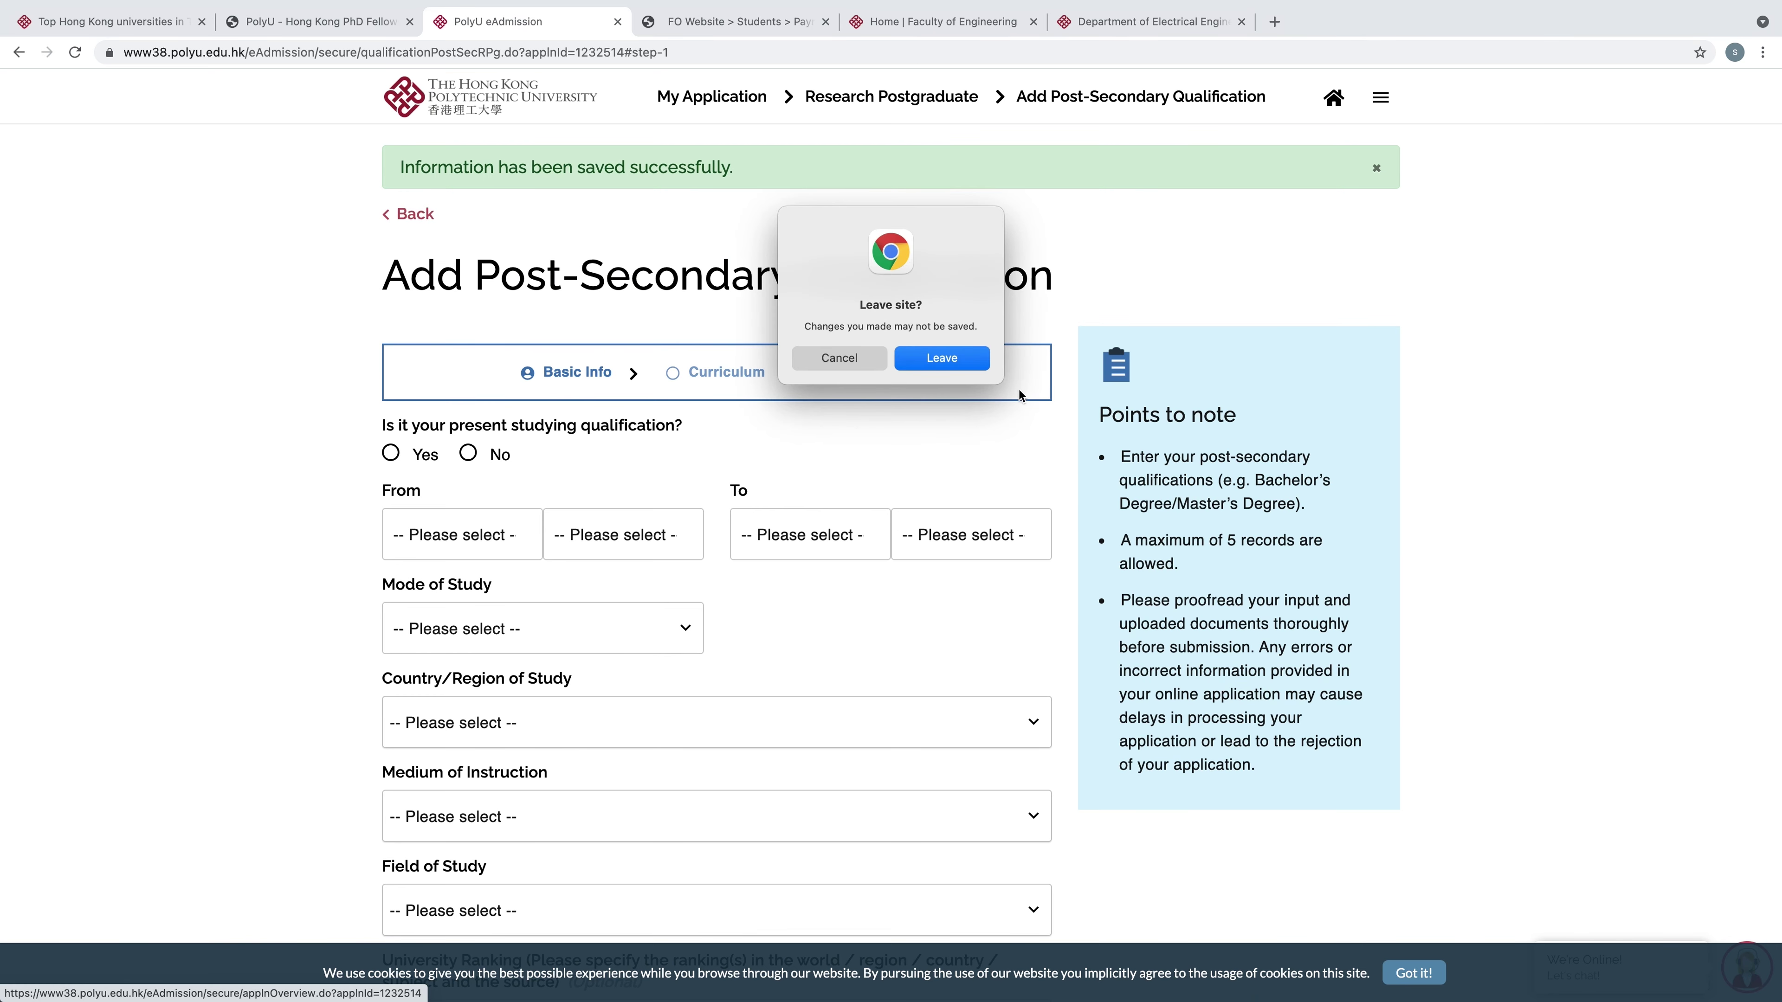
pyautogui.click(954, 360)
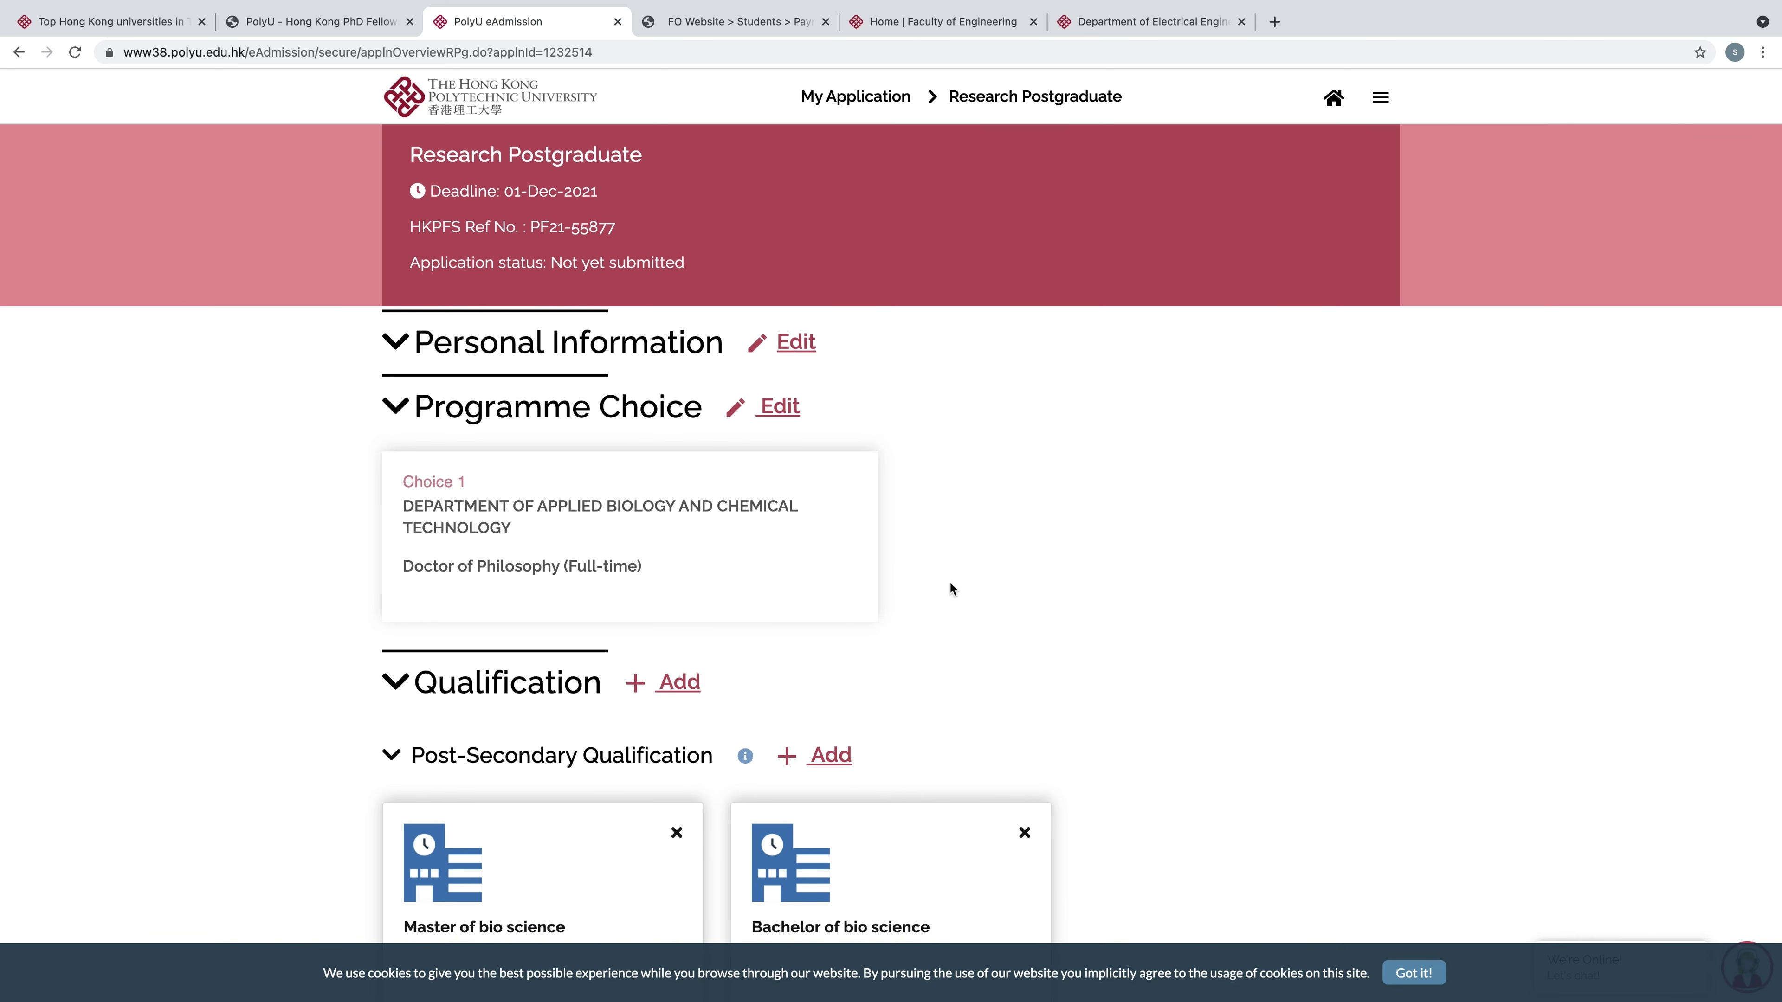
# Start adding Other Information (employment, publications, research plan, academic referees) from the overview
pyautogui.scroll(-3, 951, 582)
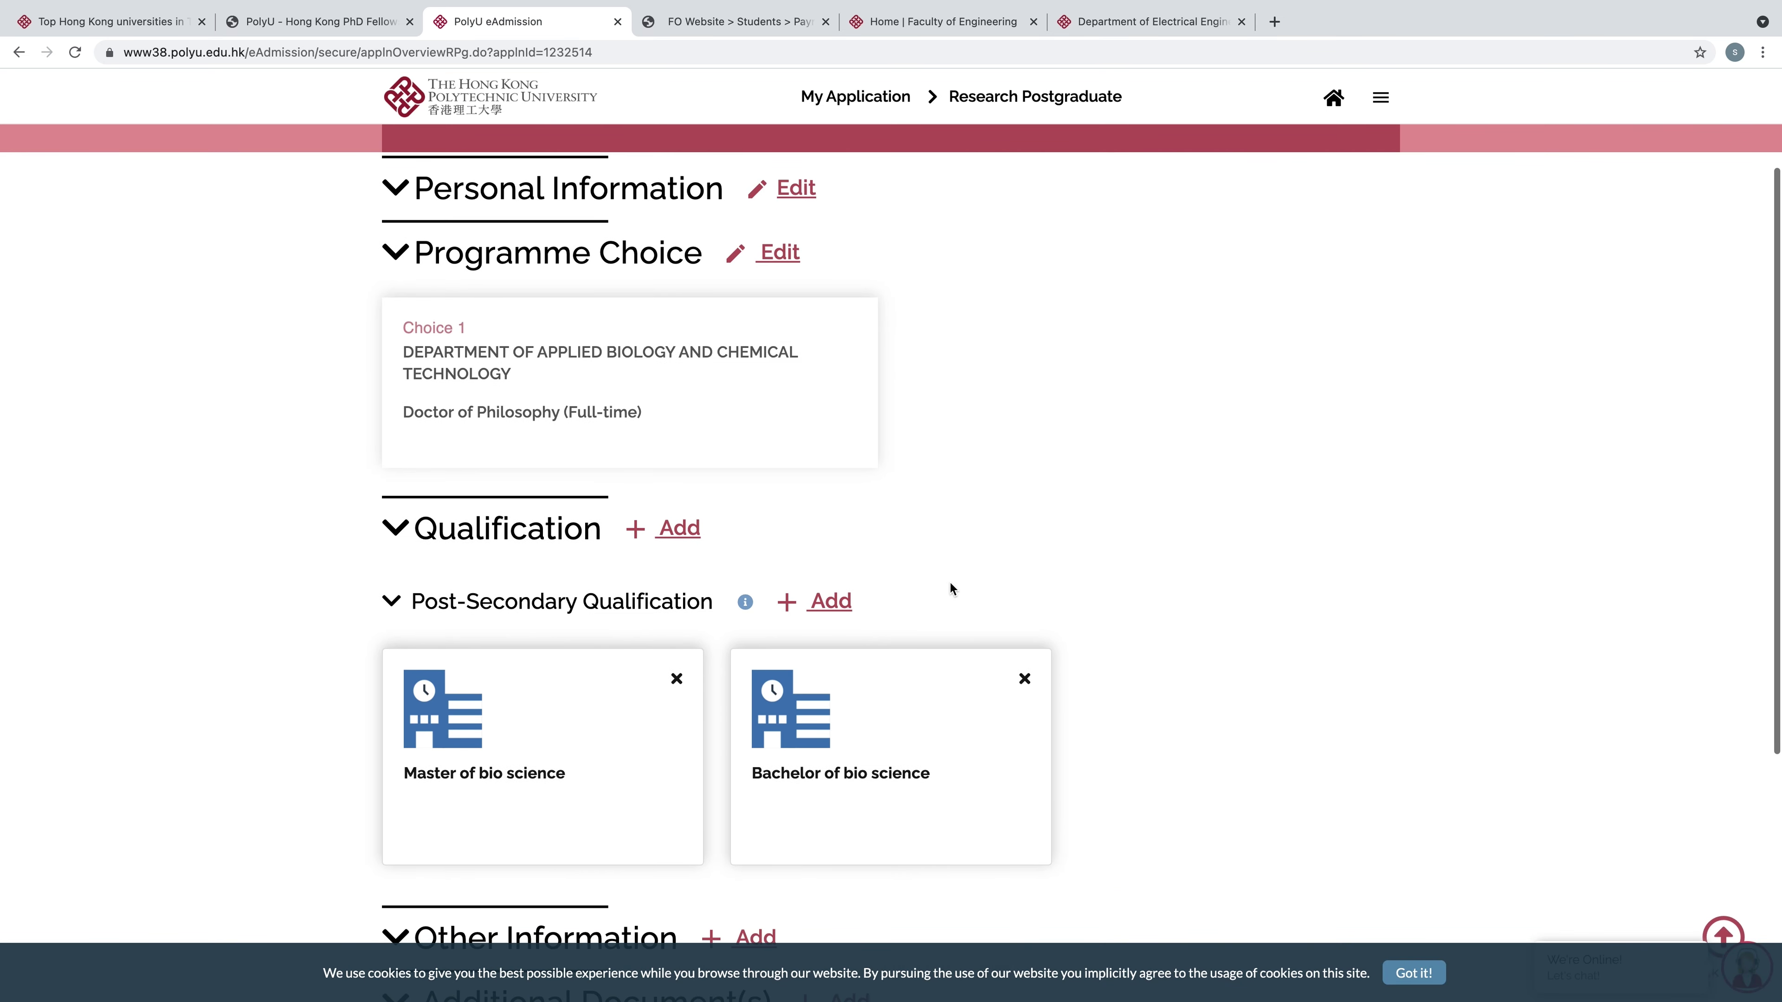
pyautogui.scroll(-3, 950, 584)
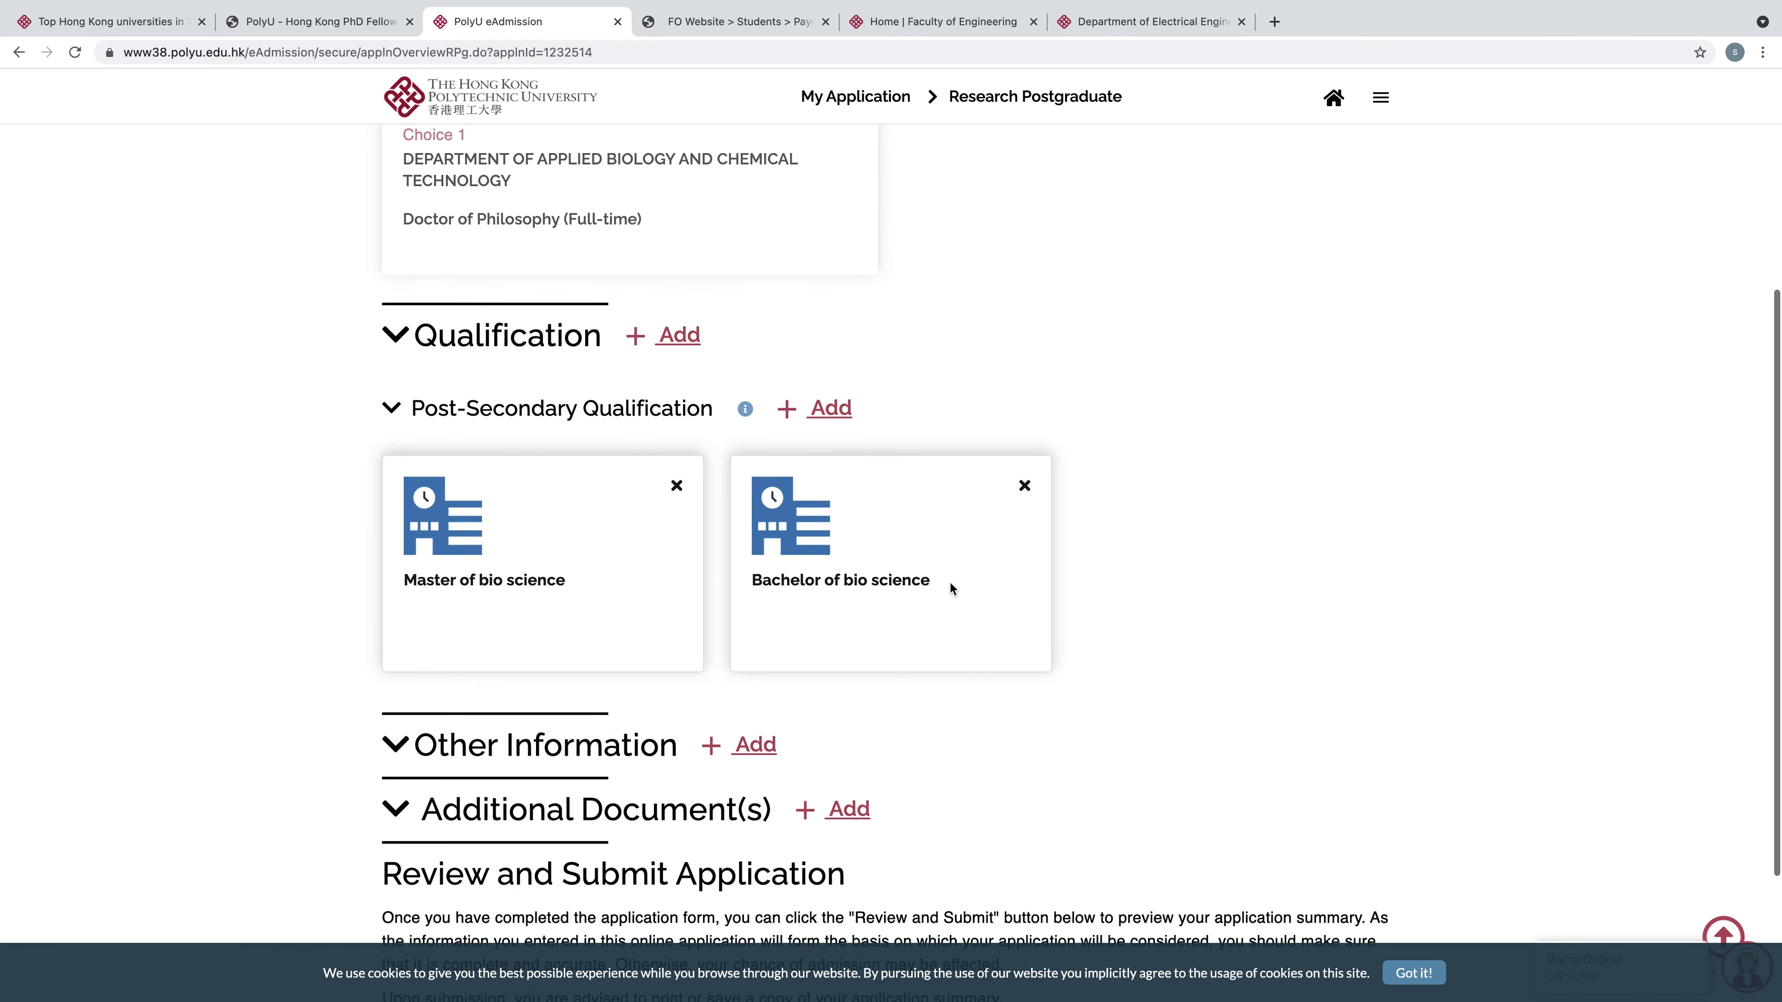
pyautogui.scroll(-2, 950, 588)
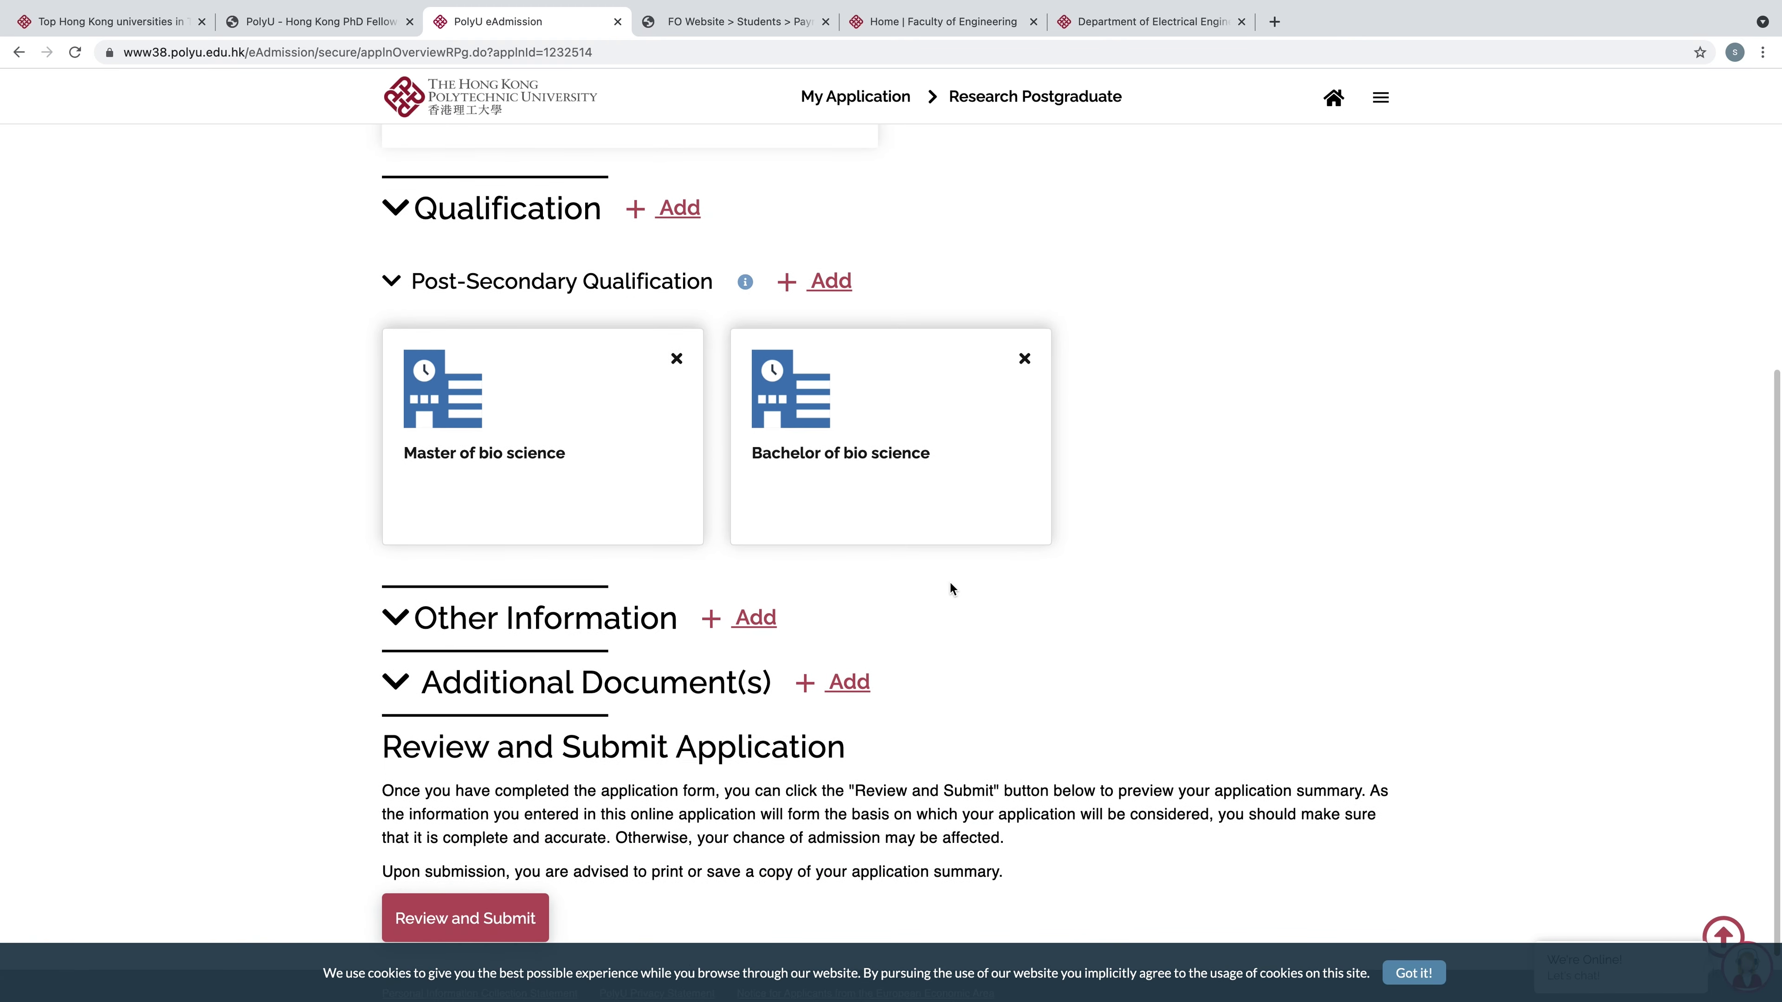
pyautogui.scroll(-1, 951, 586)
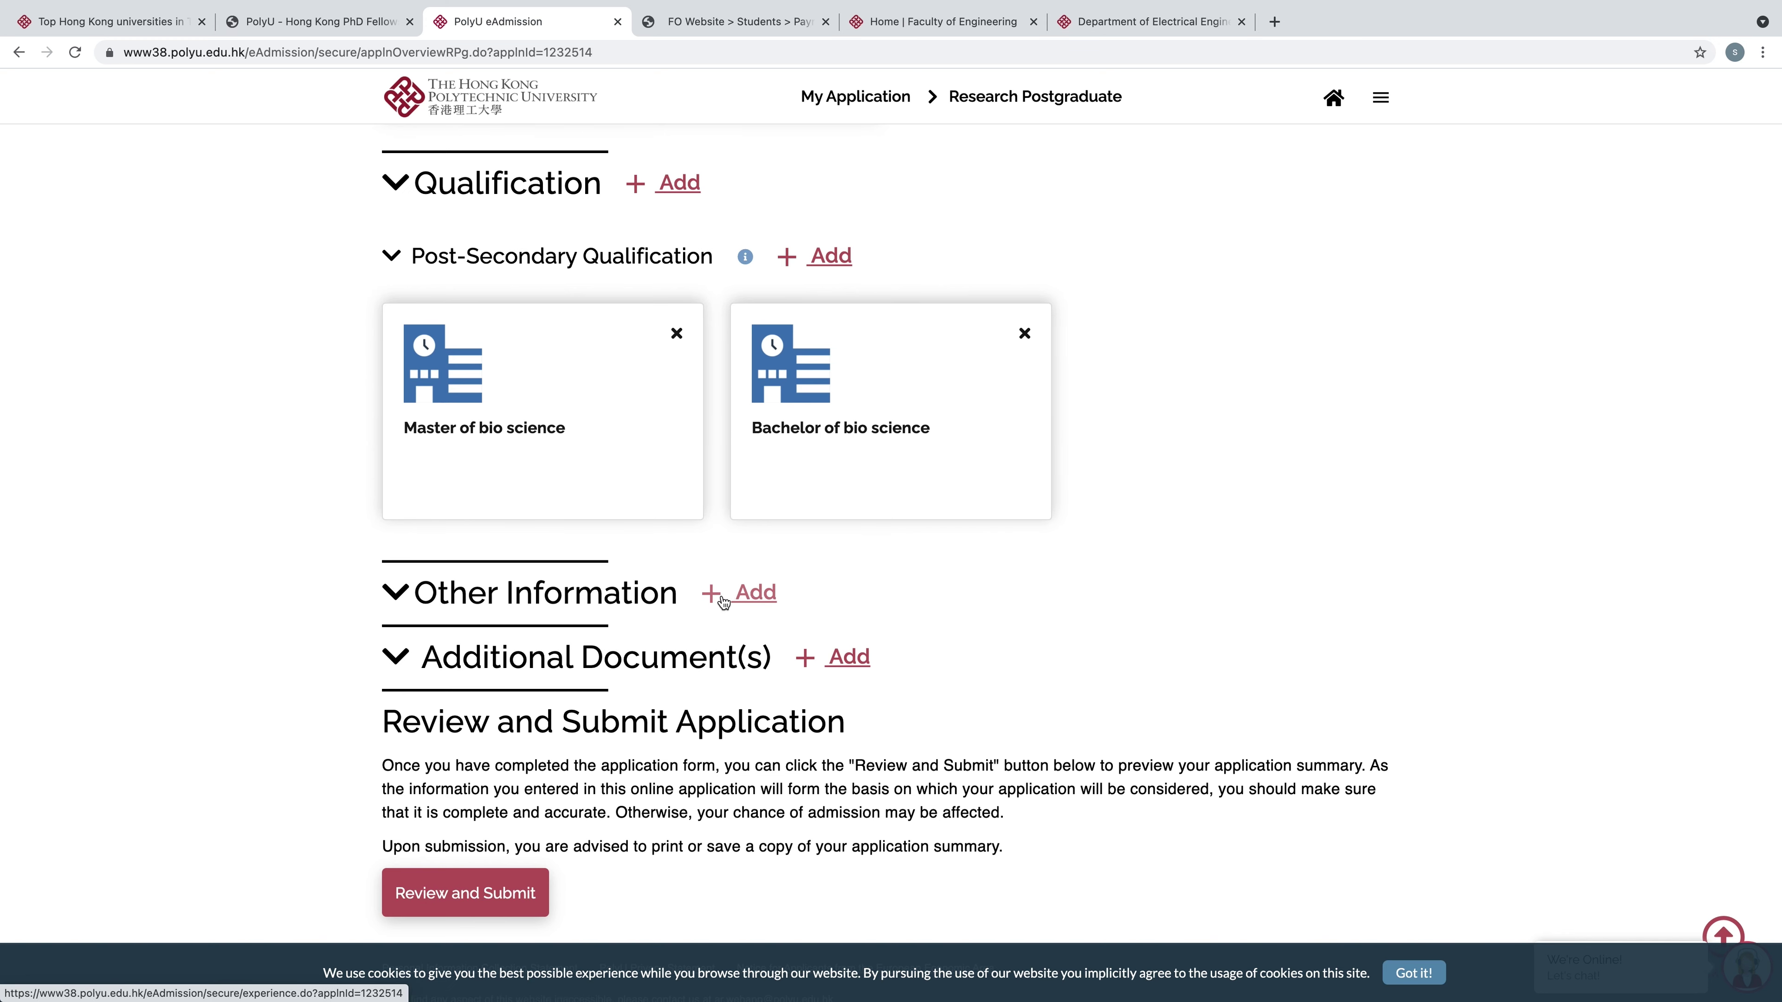
pyautogui.click(749, 600)
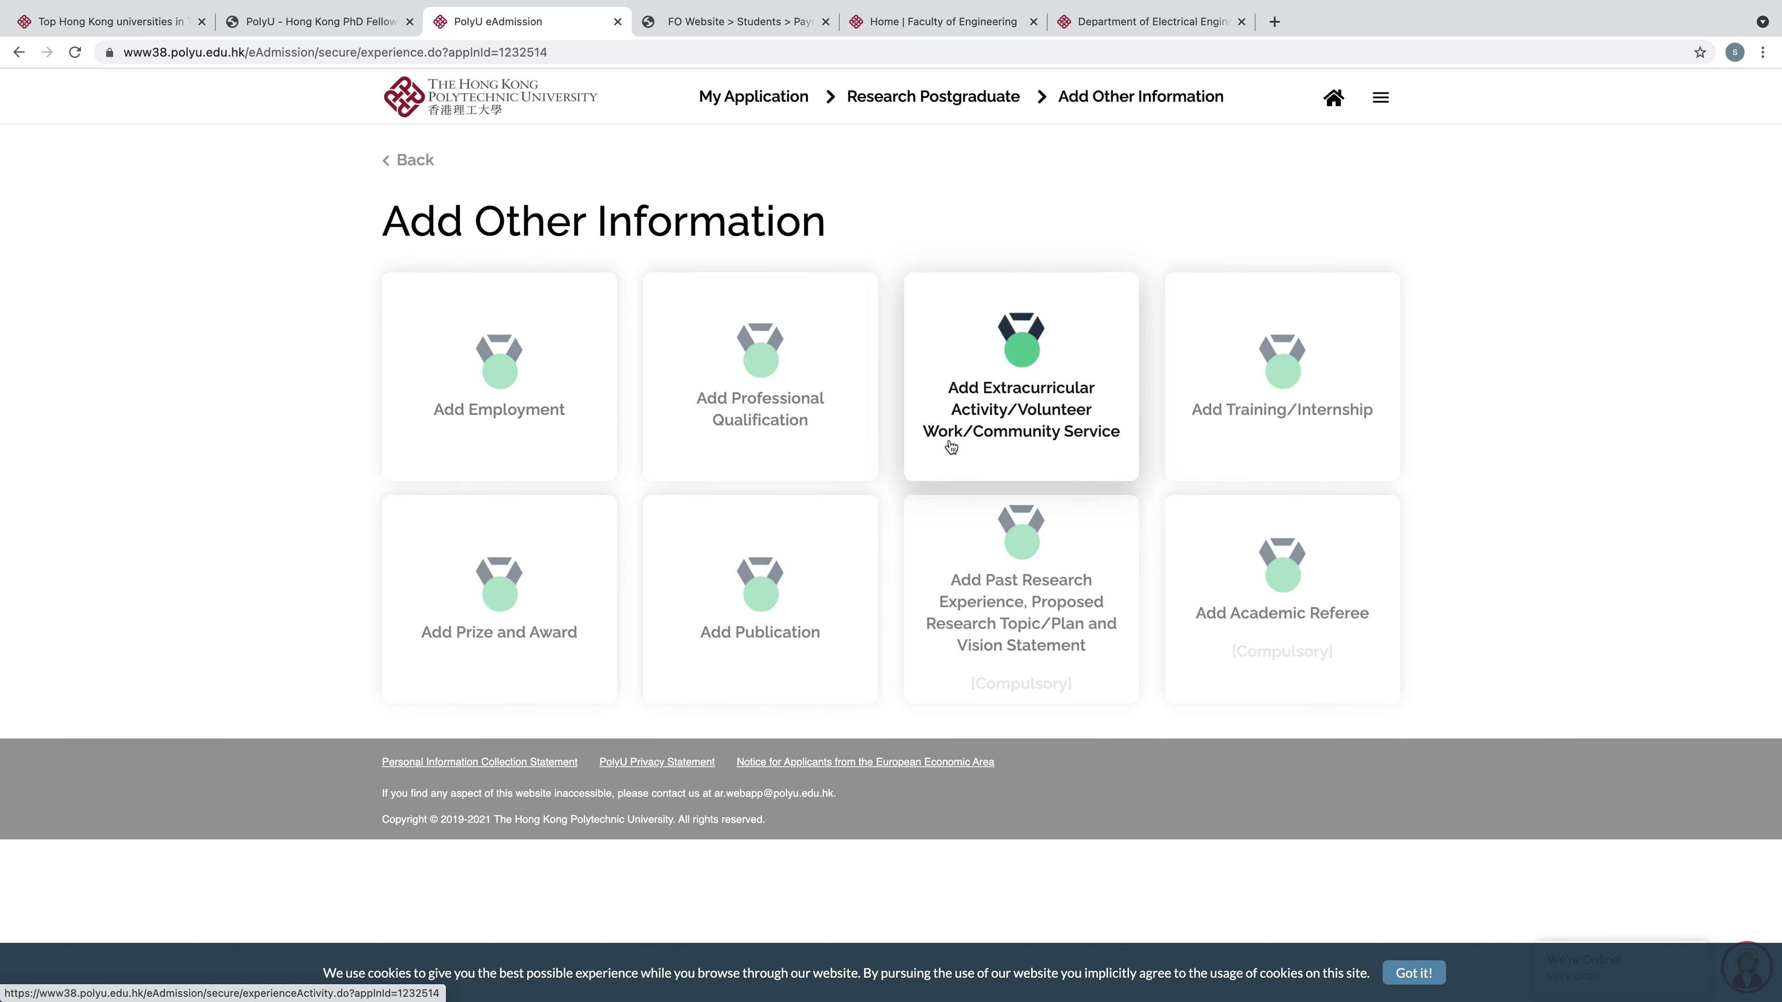
# Look through the seven-question research plan form unfilled, then return to Add Other Information
pyautogui.click(1014, 602)
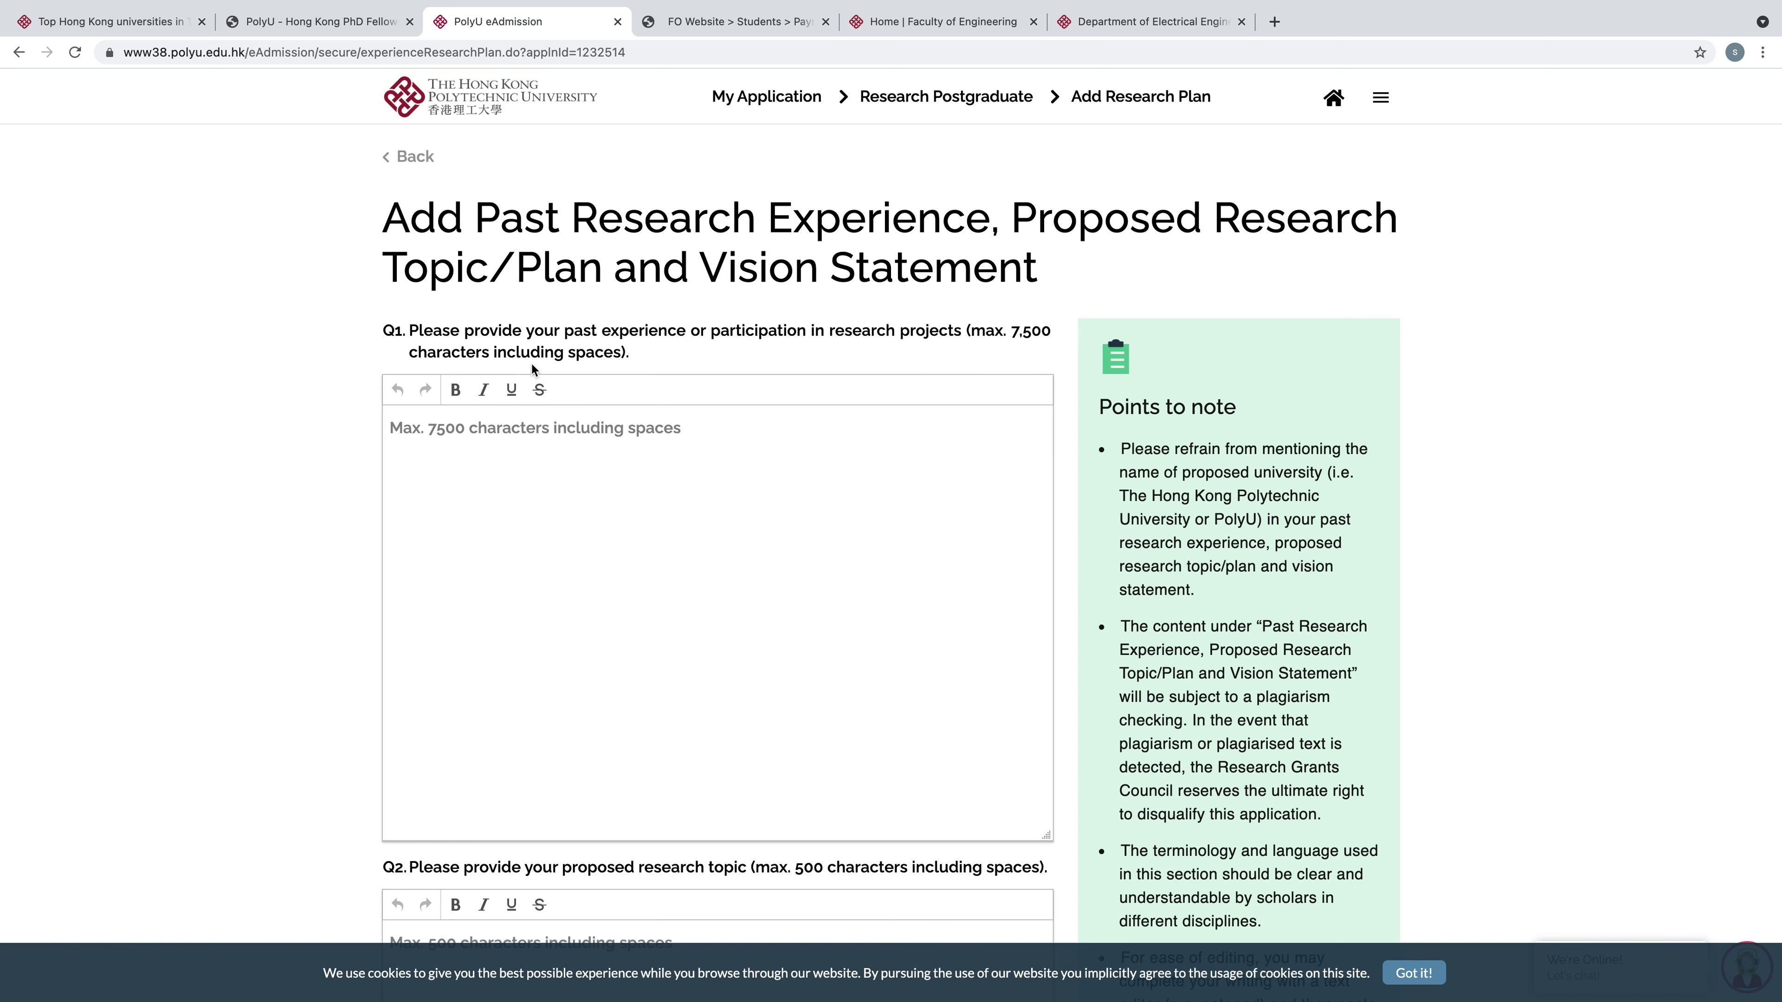
pyautogui.scroll(-4, 600, 489)
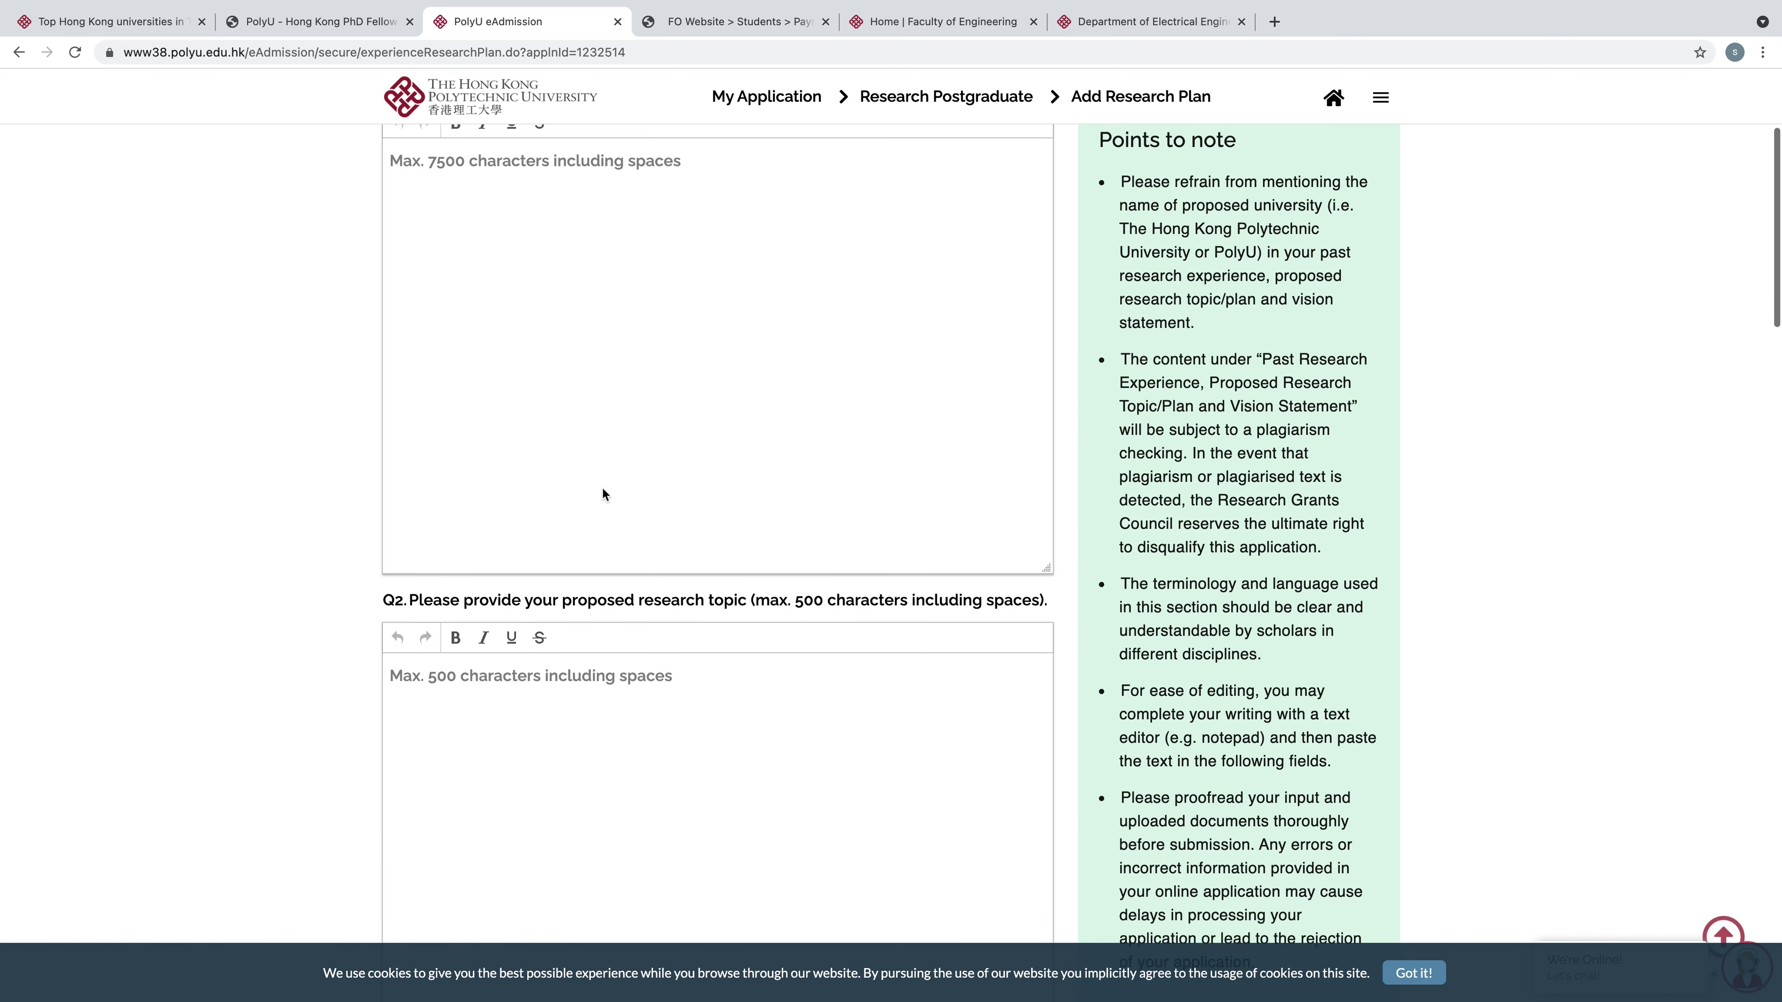
pyautogui.scroll(-3, 602, 493)
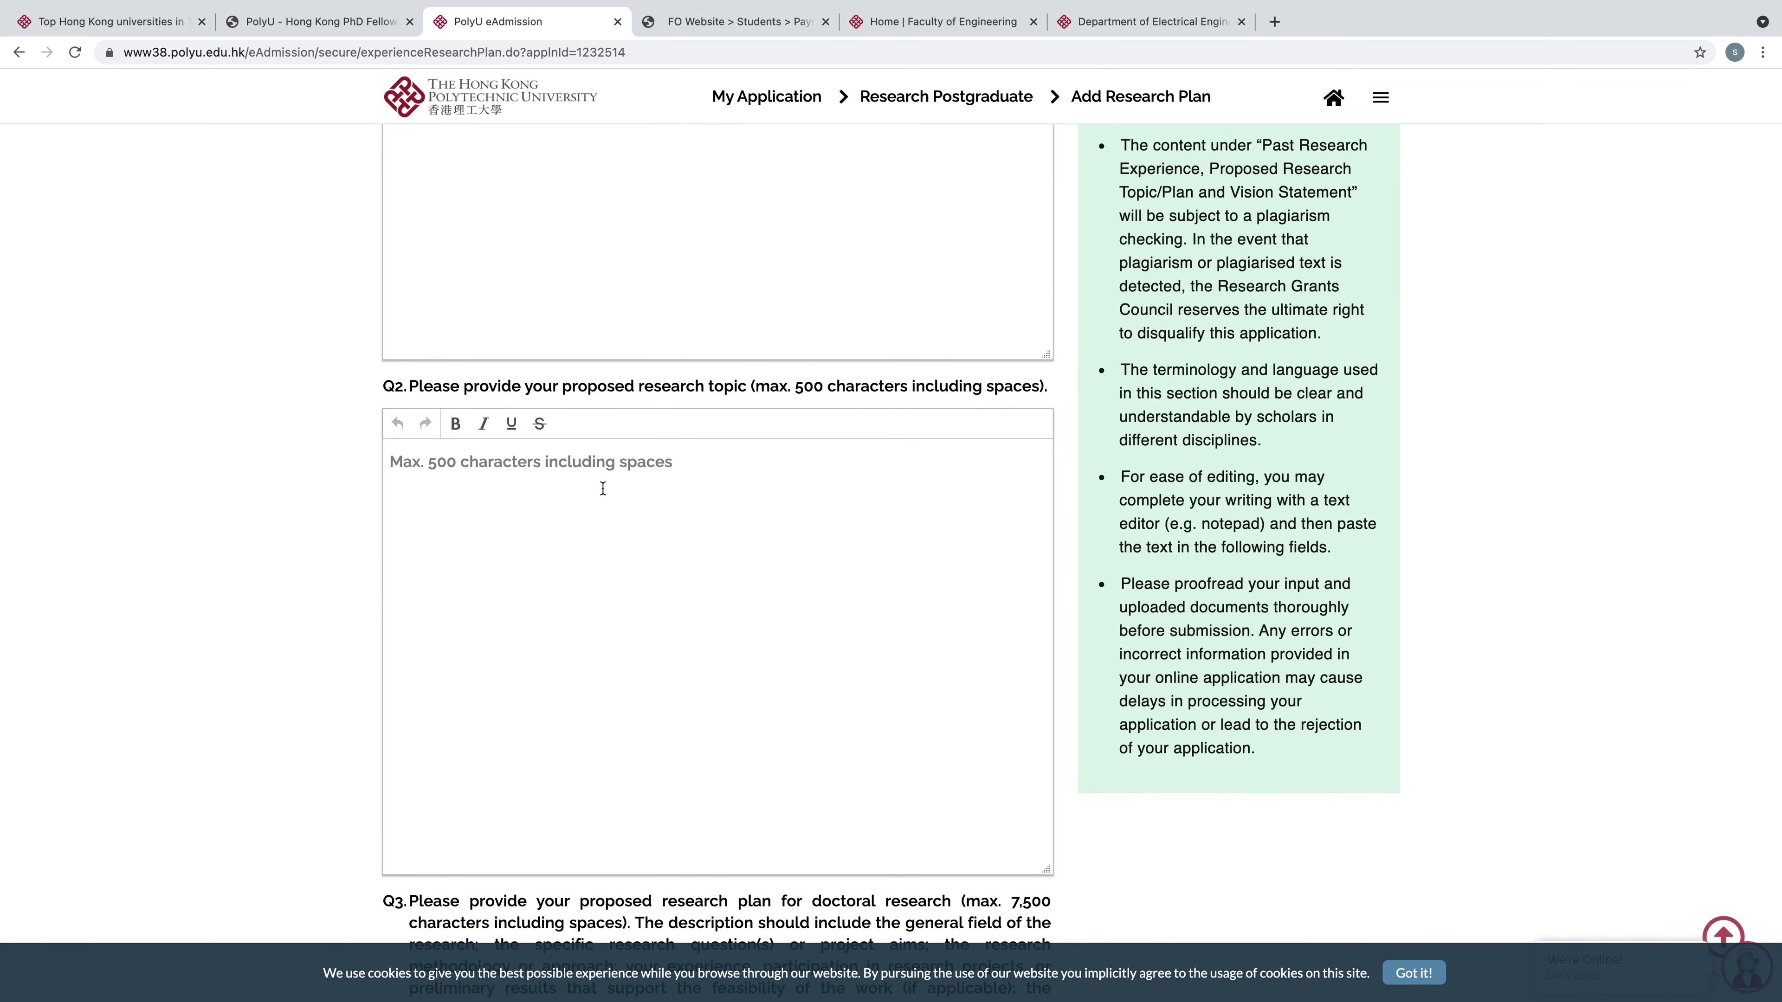
pyautogui.scroll(-1, 603, 488)
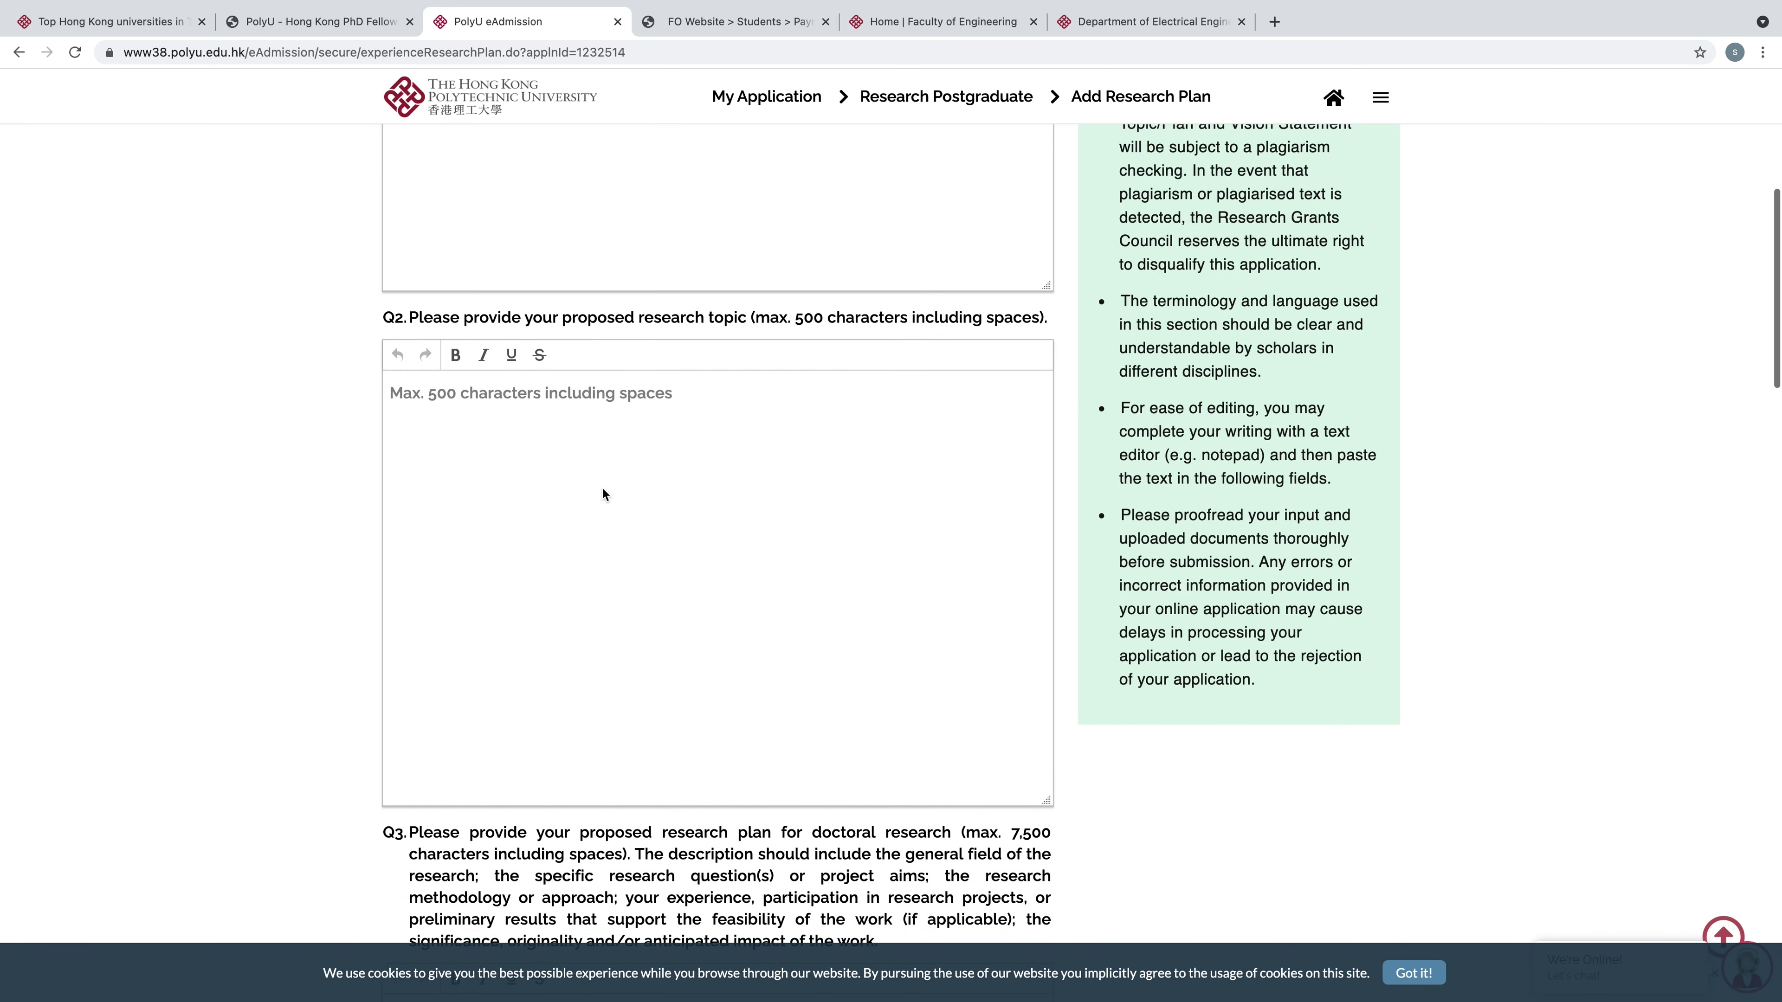
pyautogui.scroll(-11, 602, 494)
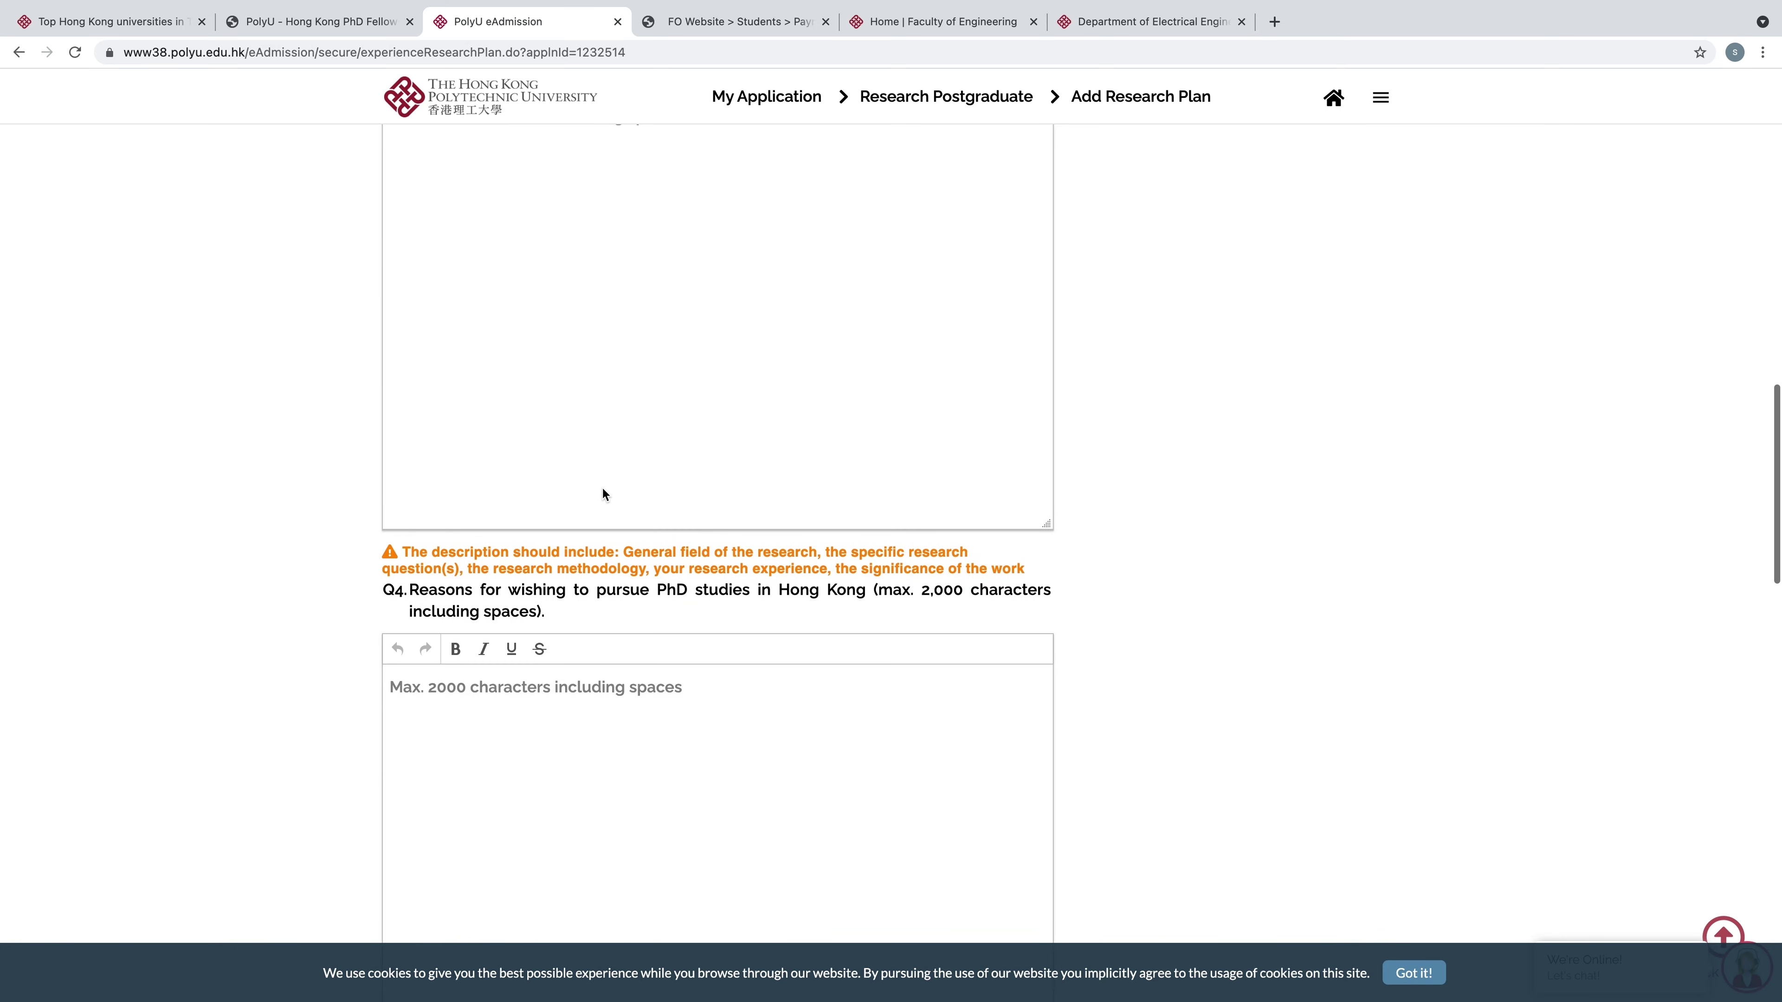
pyautogui.scroll(3, 602, 493)
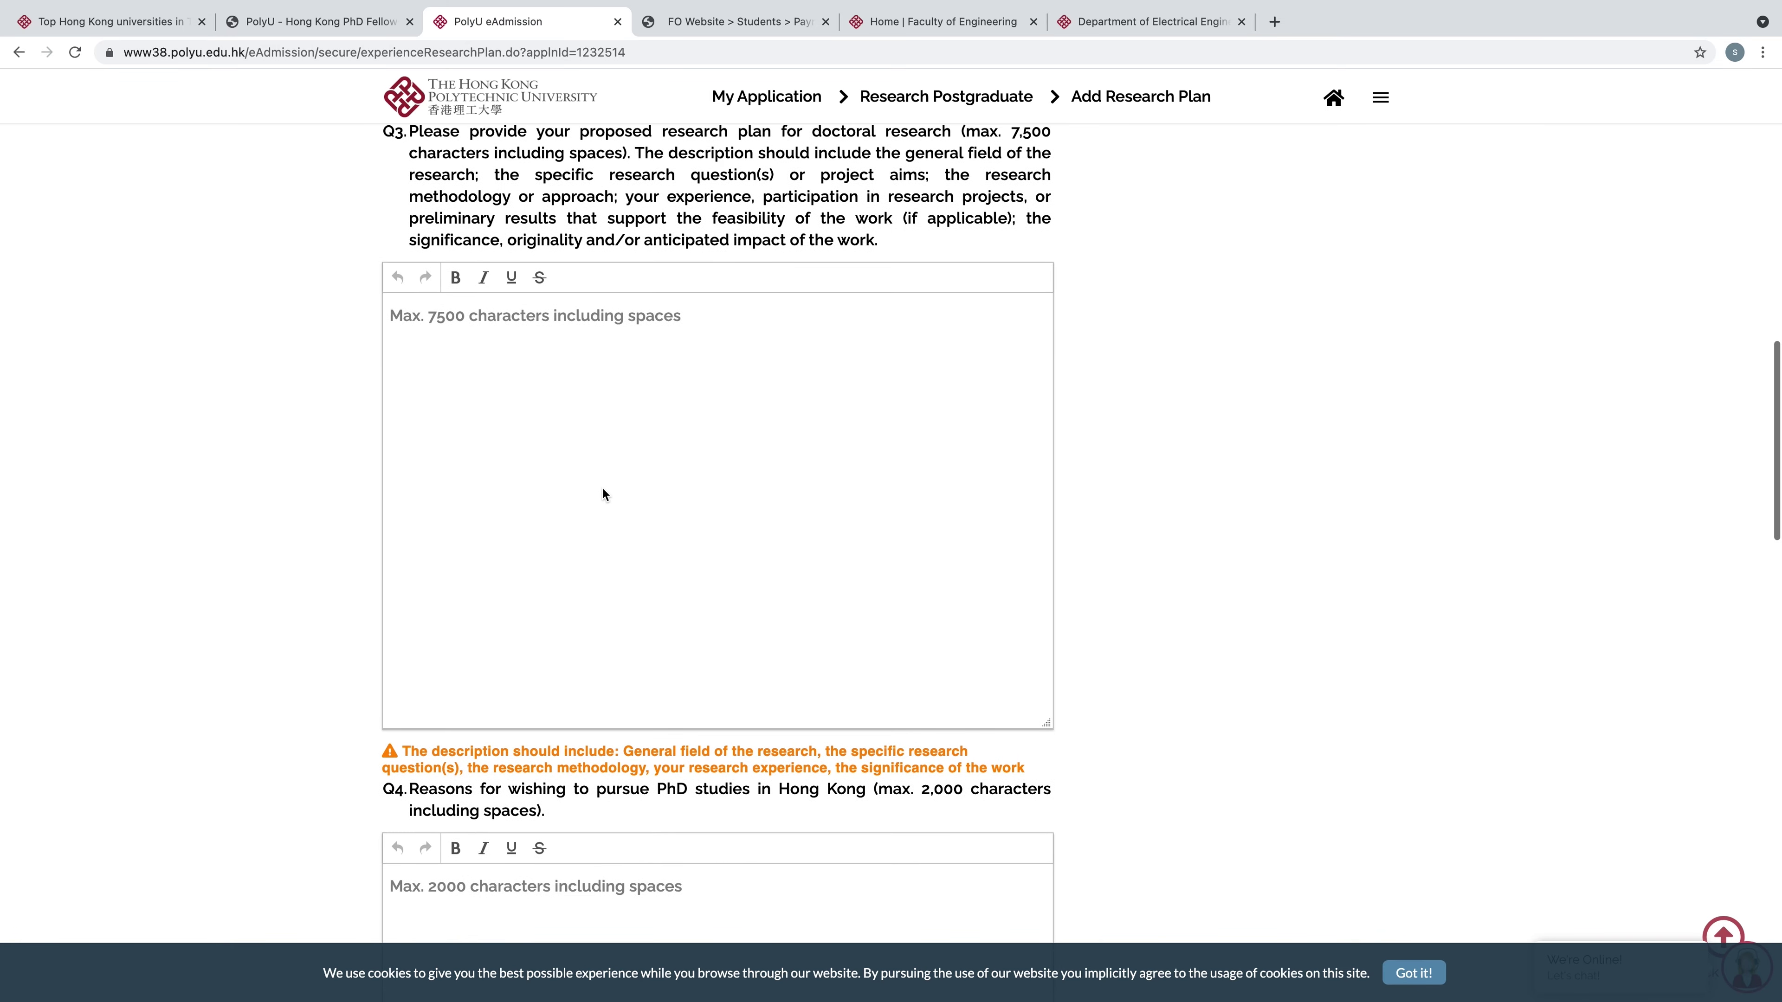
pyautogui.scroll(-5, 603, 494)
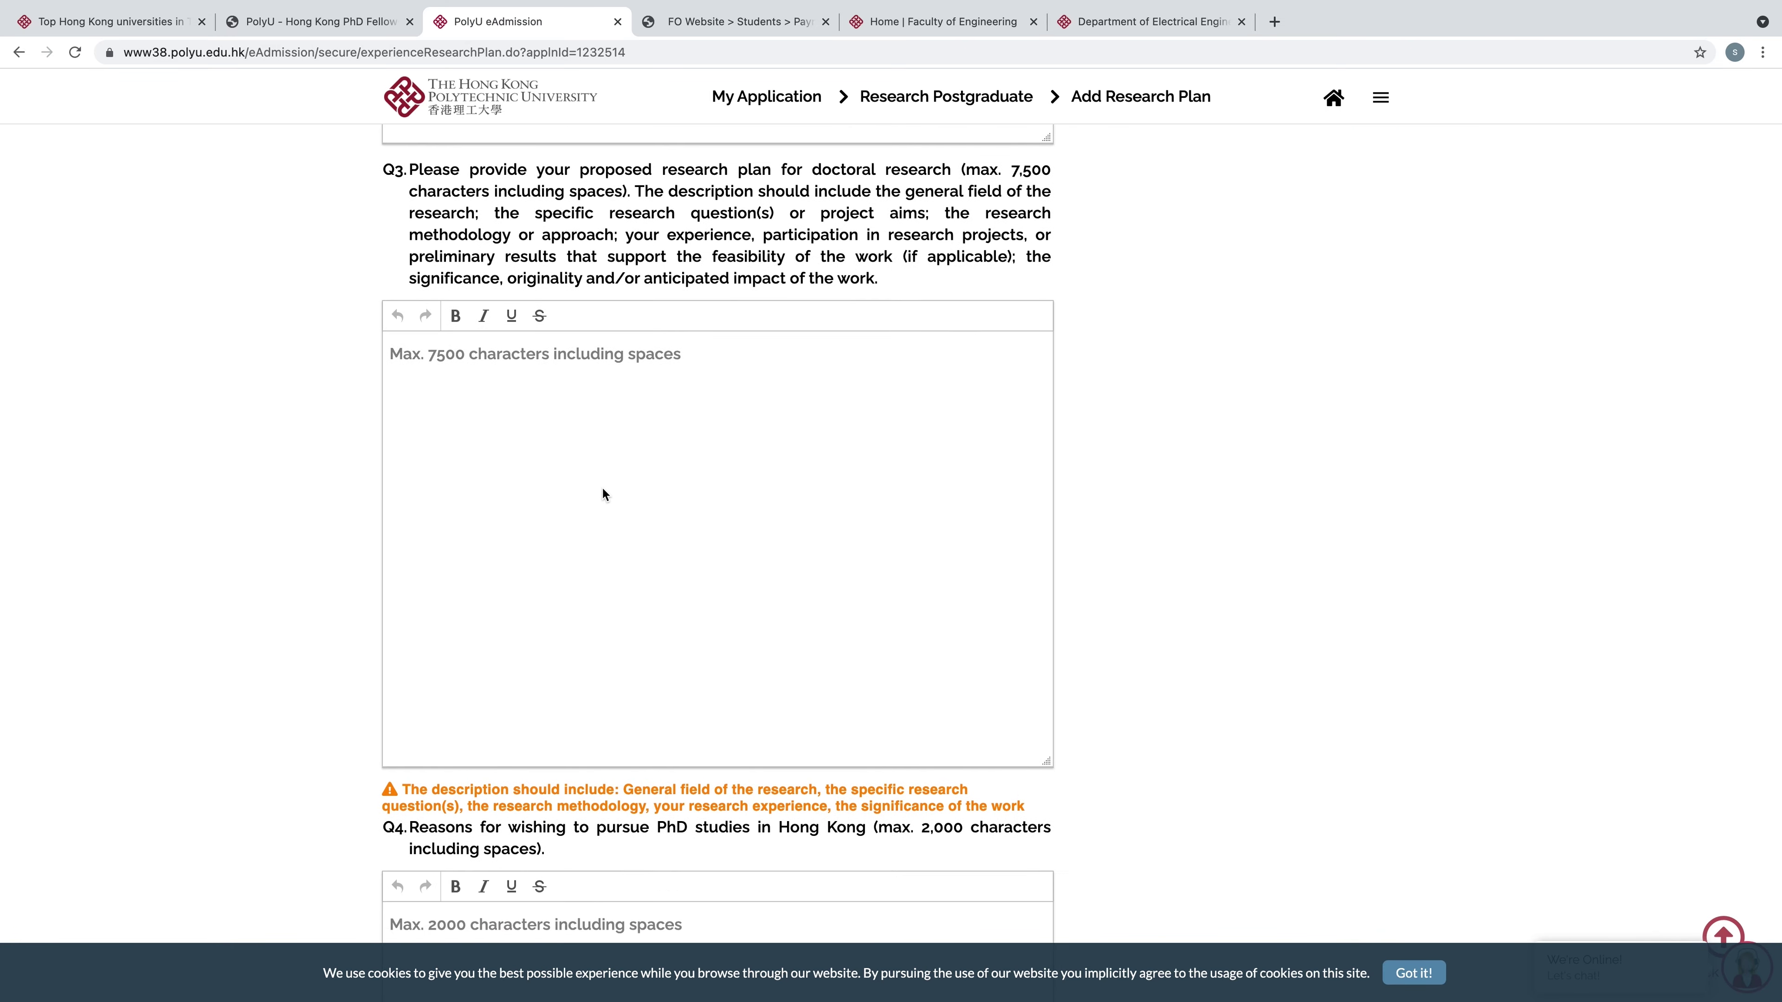
pyautogui.scroll(-11, 603, 494)
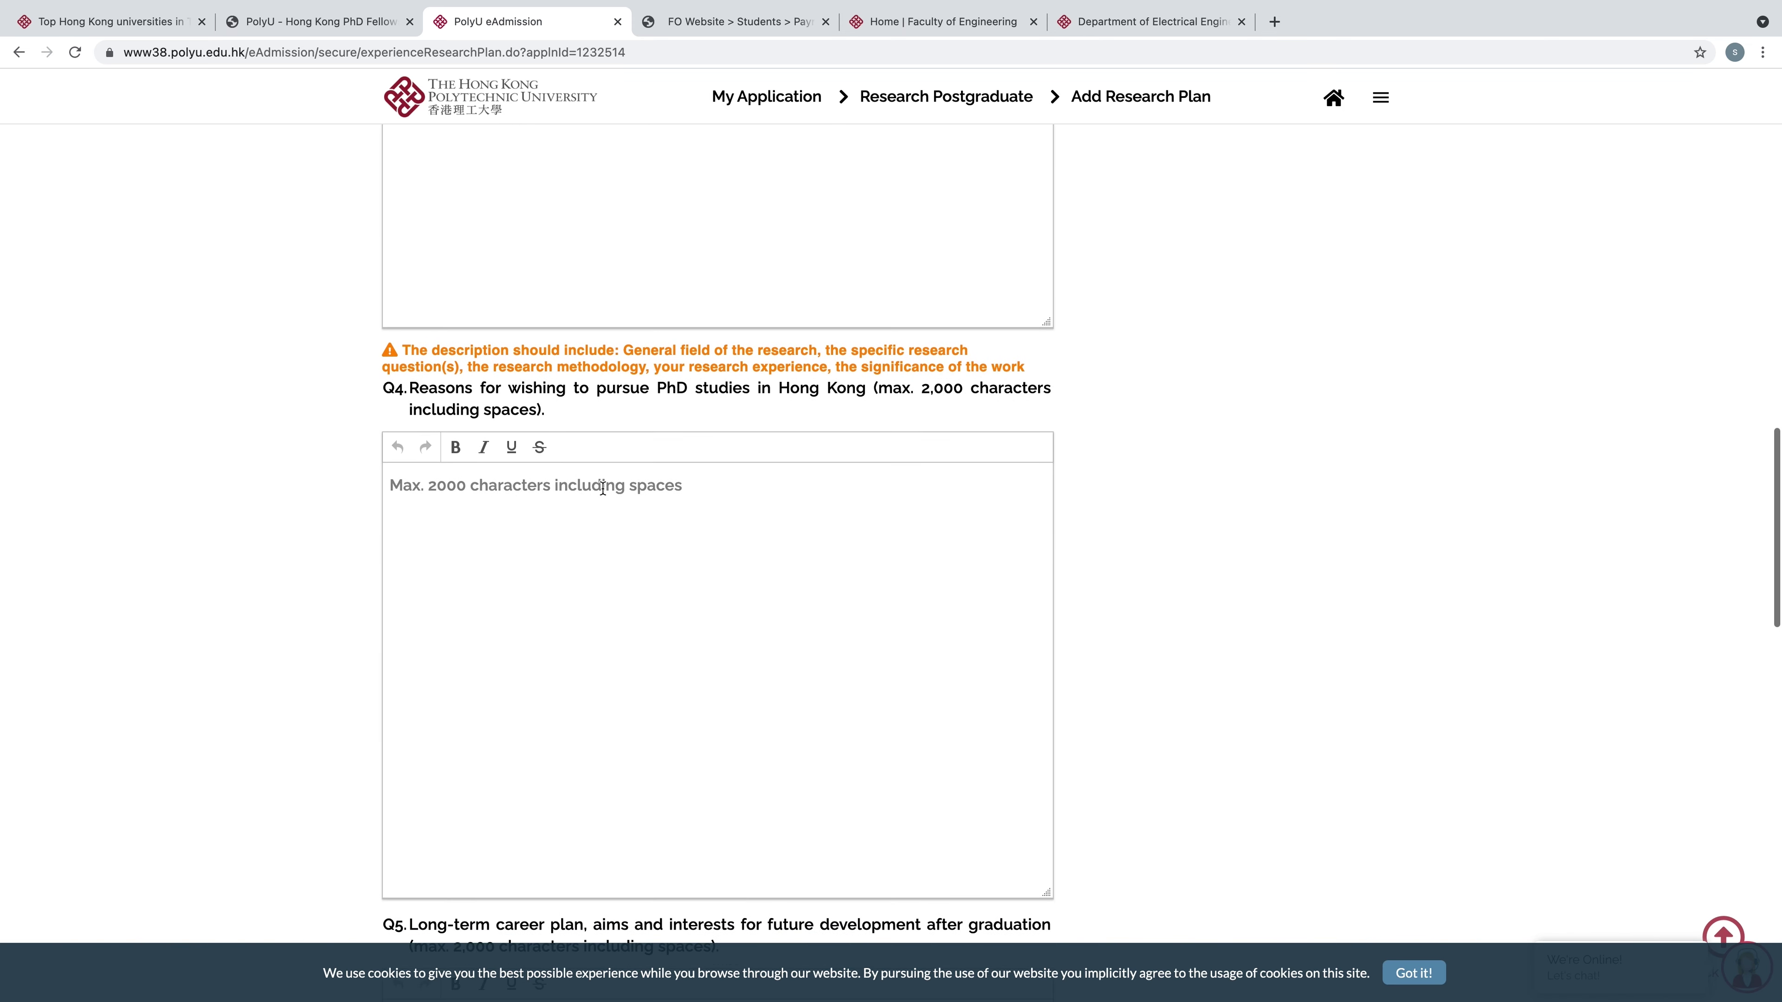
pyautogui.scroll(-16, 601, 493)
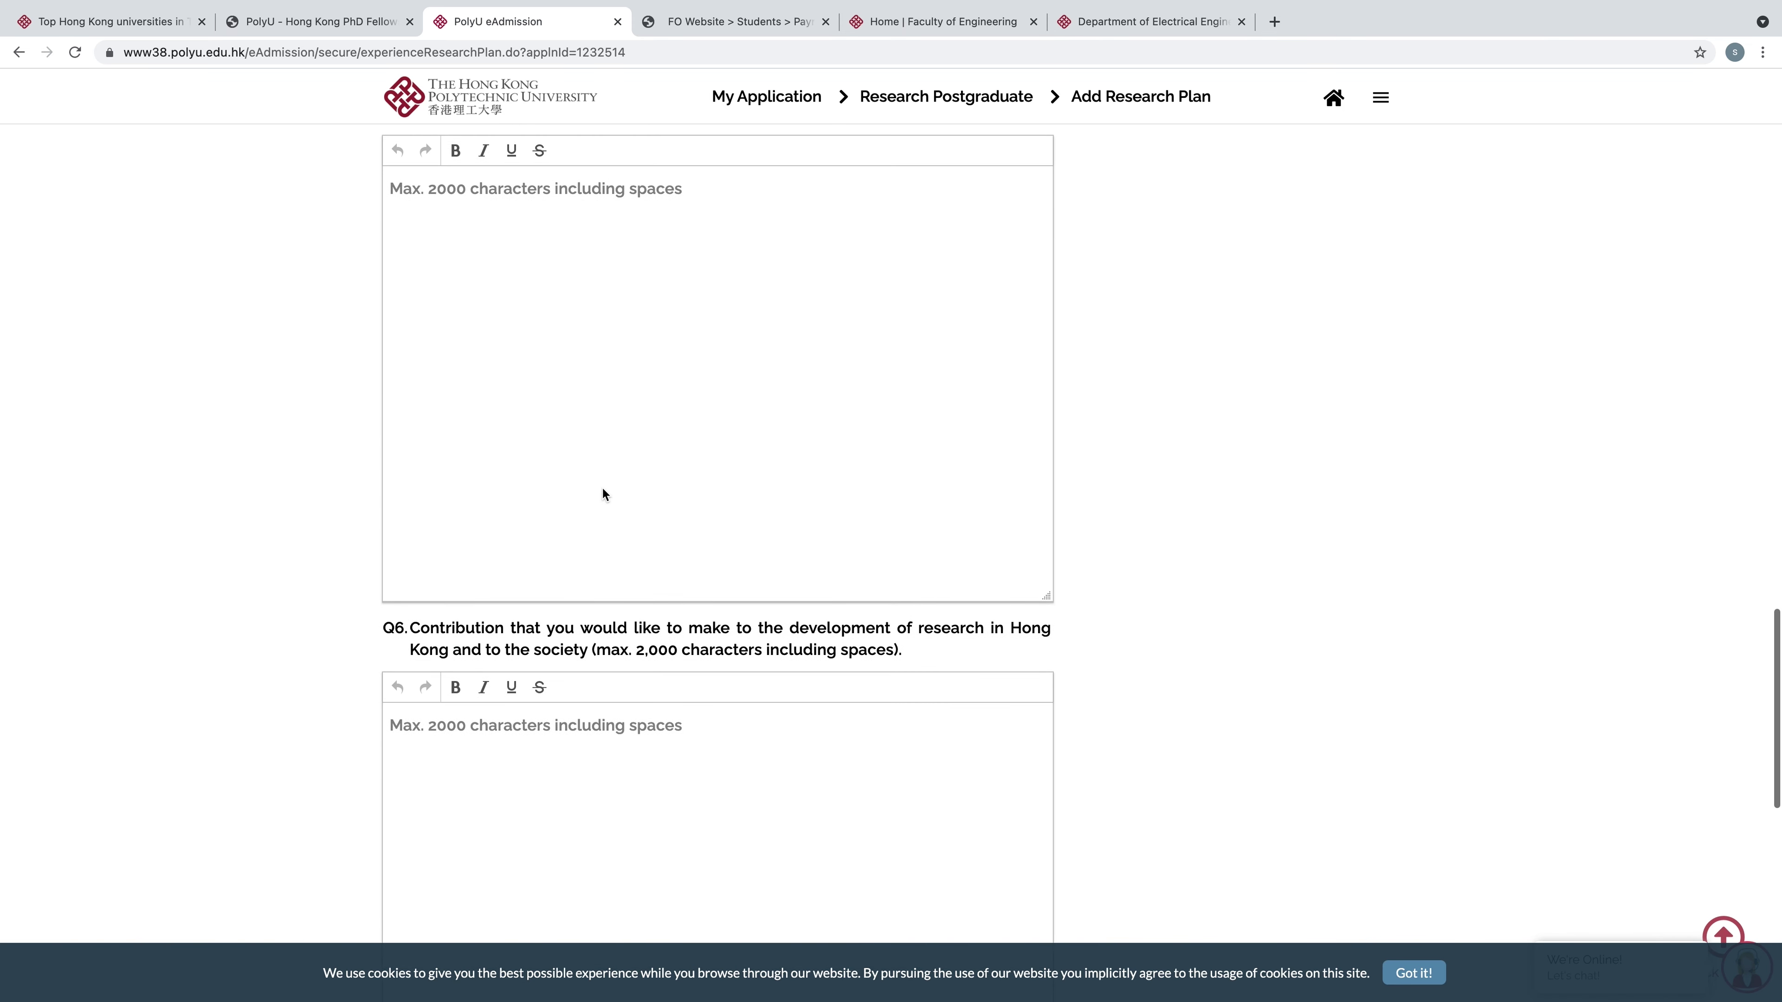
pyautogui.scroll(20, 602, 493)
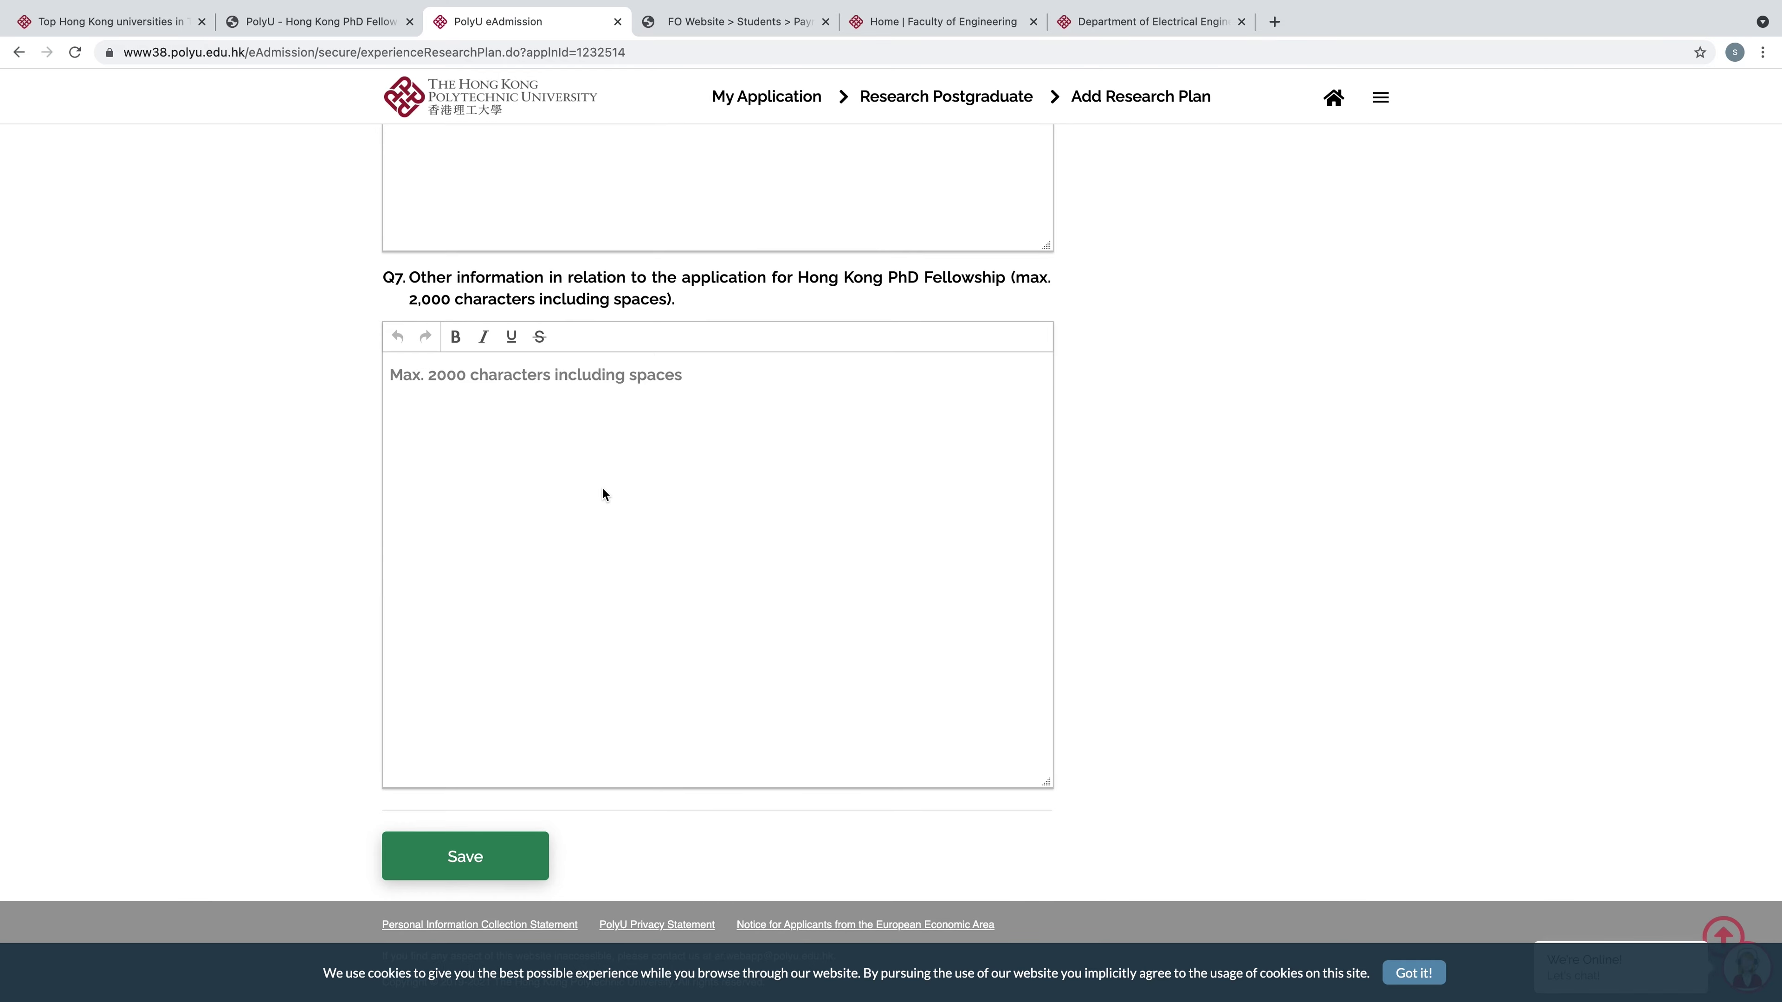
pyautogui.scroll(10, 602, 493)
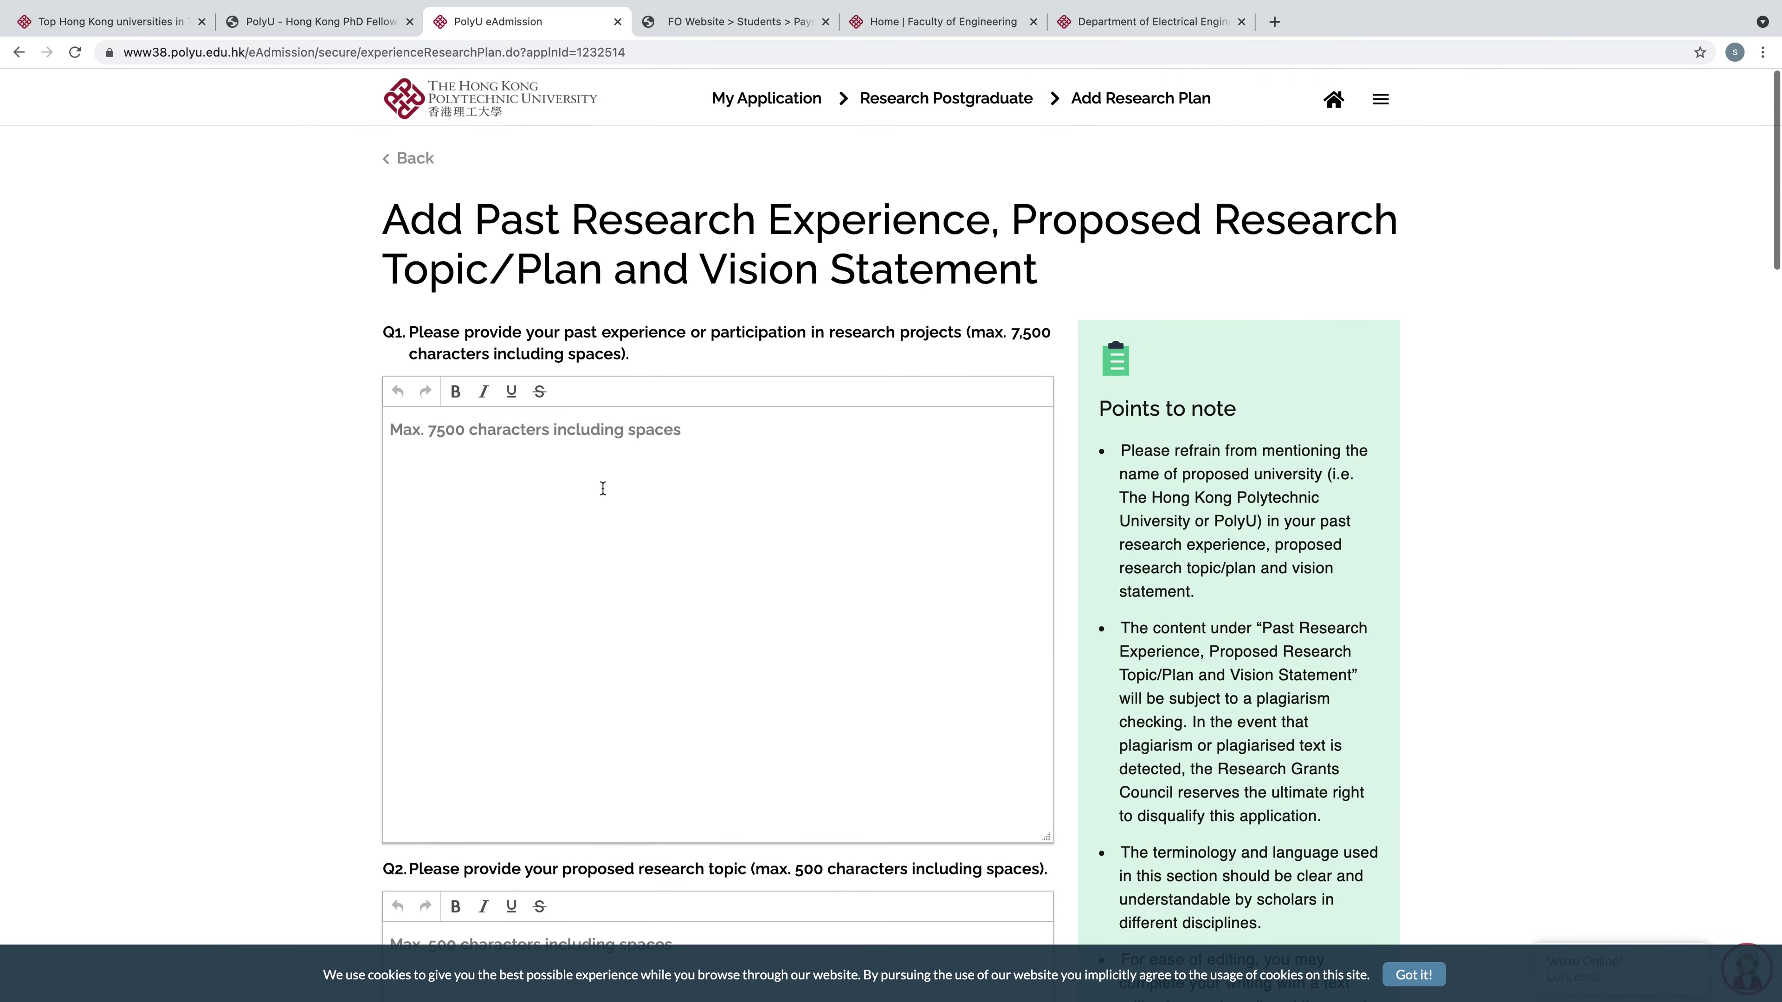
pyautogui.click(18, 52)
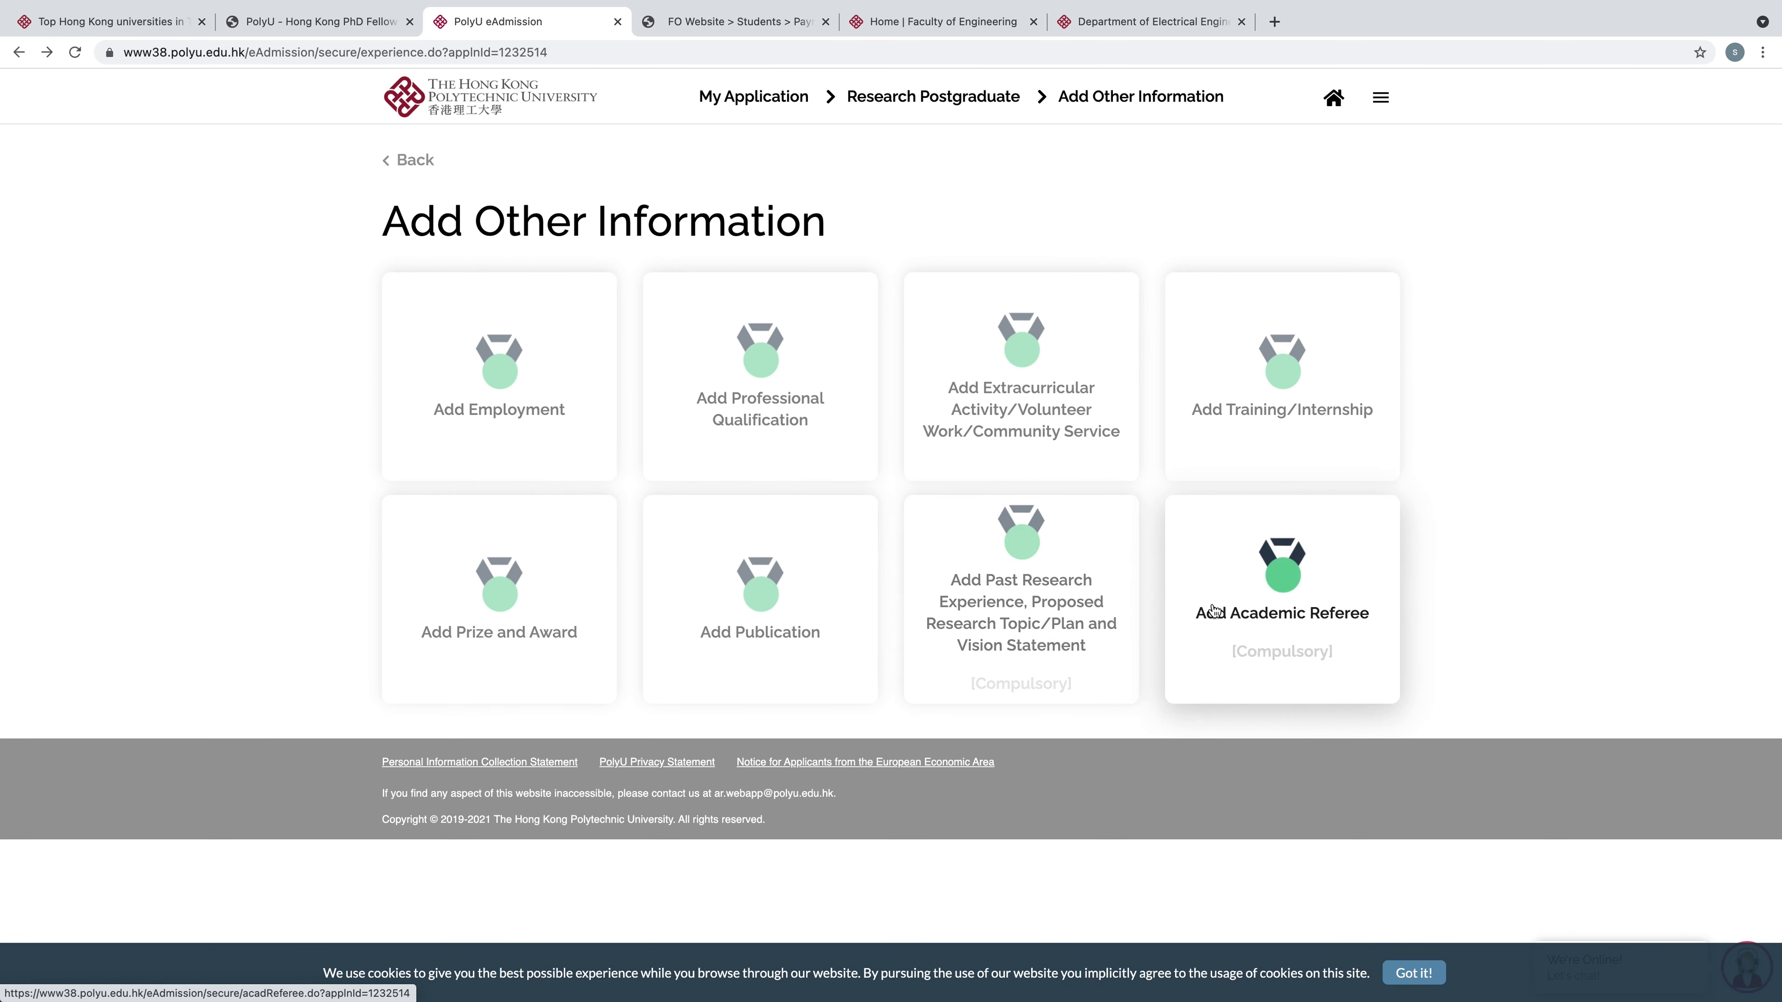
# Save the Add Academic Referee form, leaving the title unselected, then return to the overview
pyautogui.click(1256, 615)
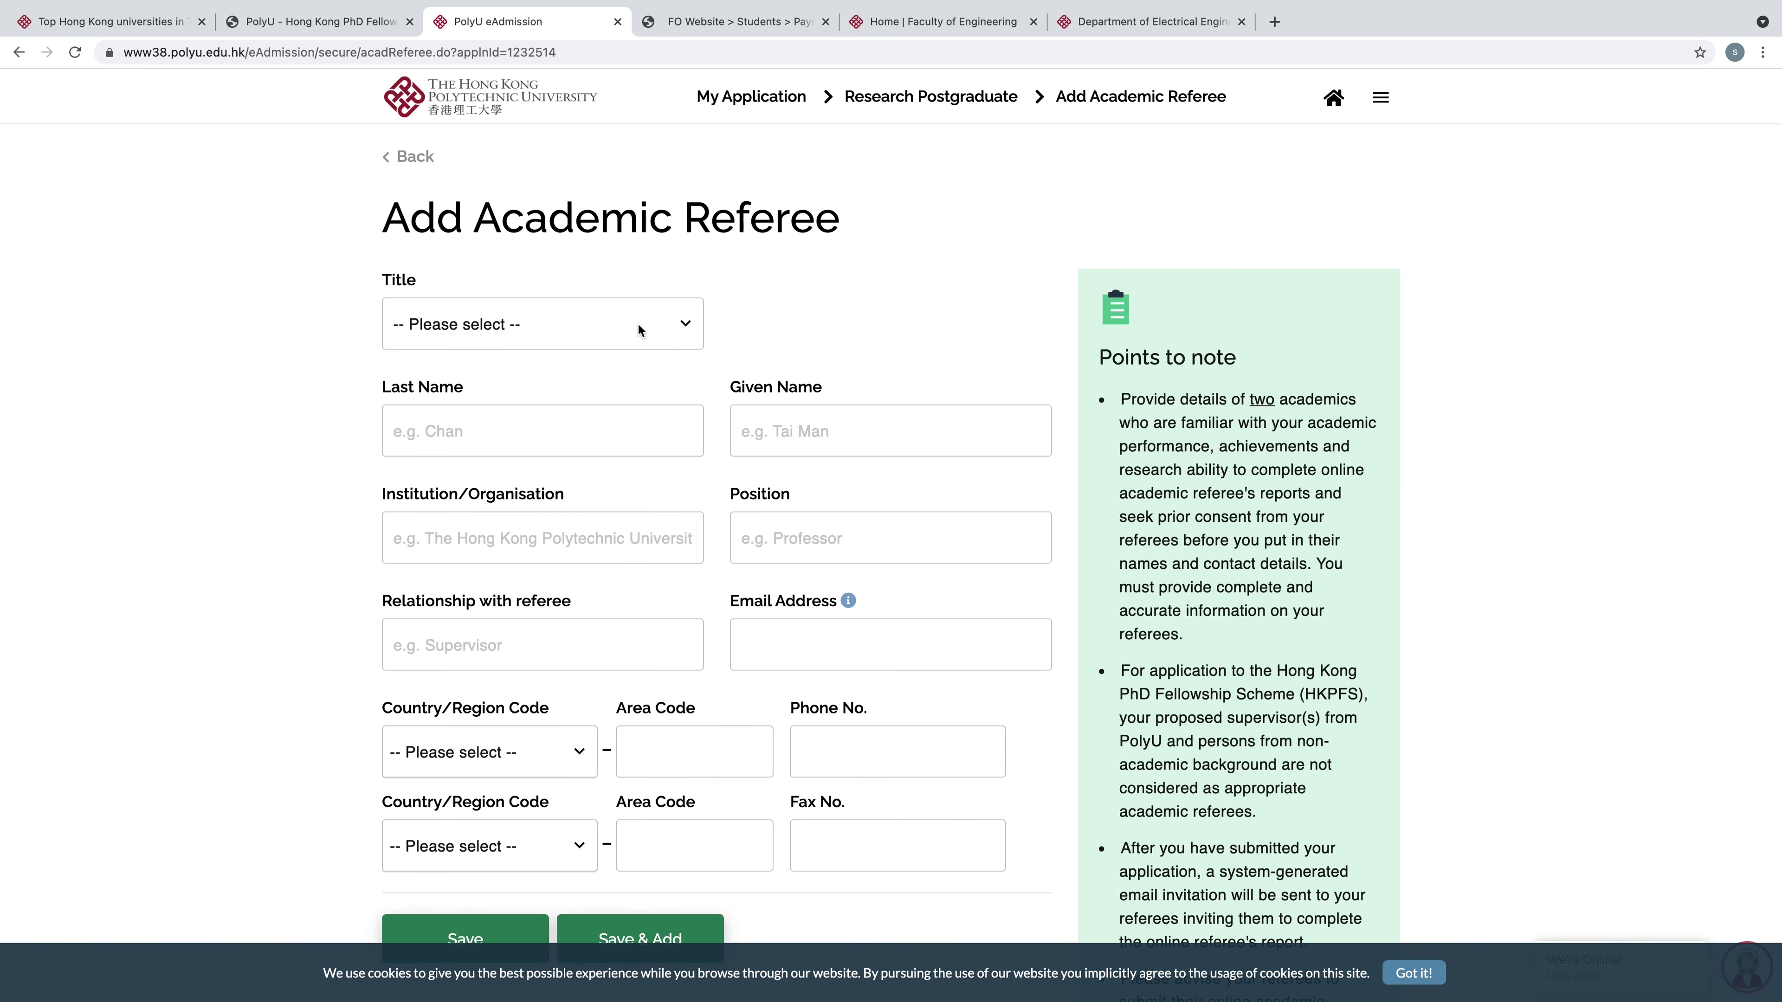
pyautogui.click(678, 330)
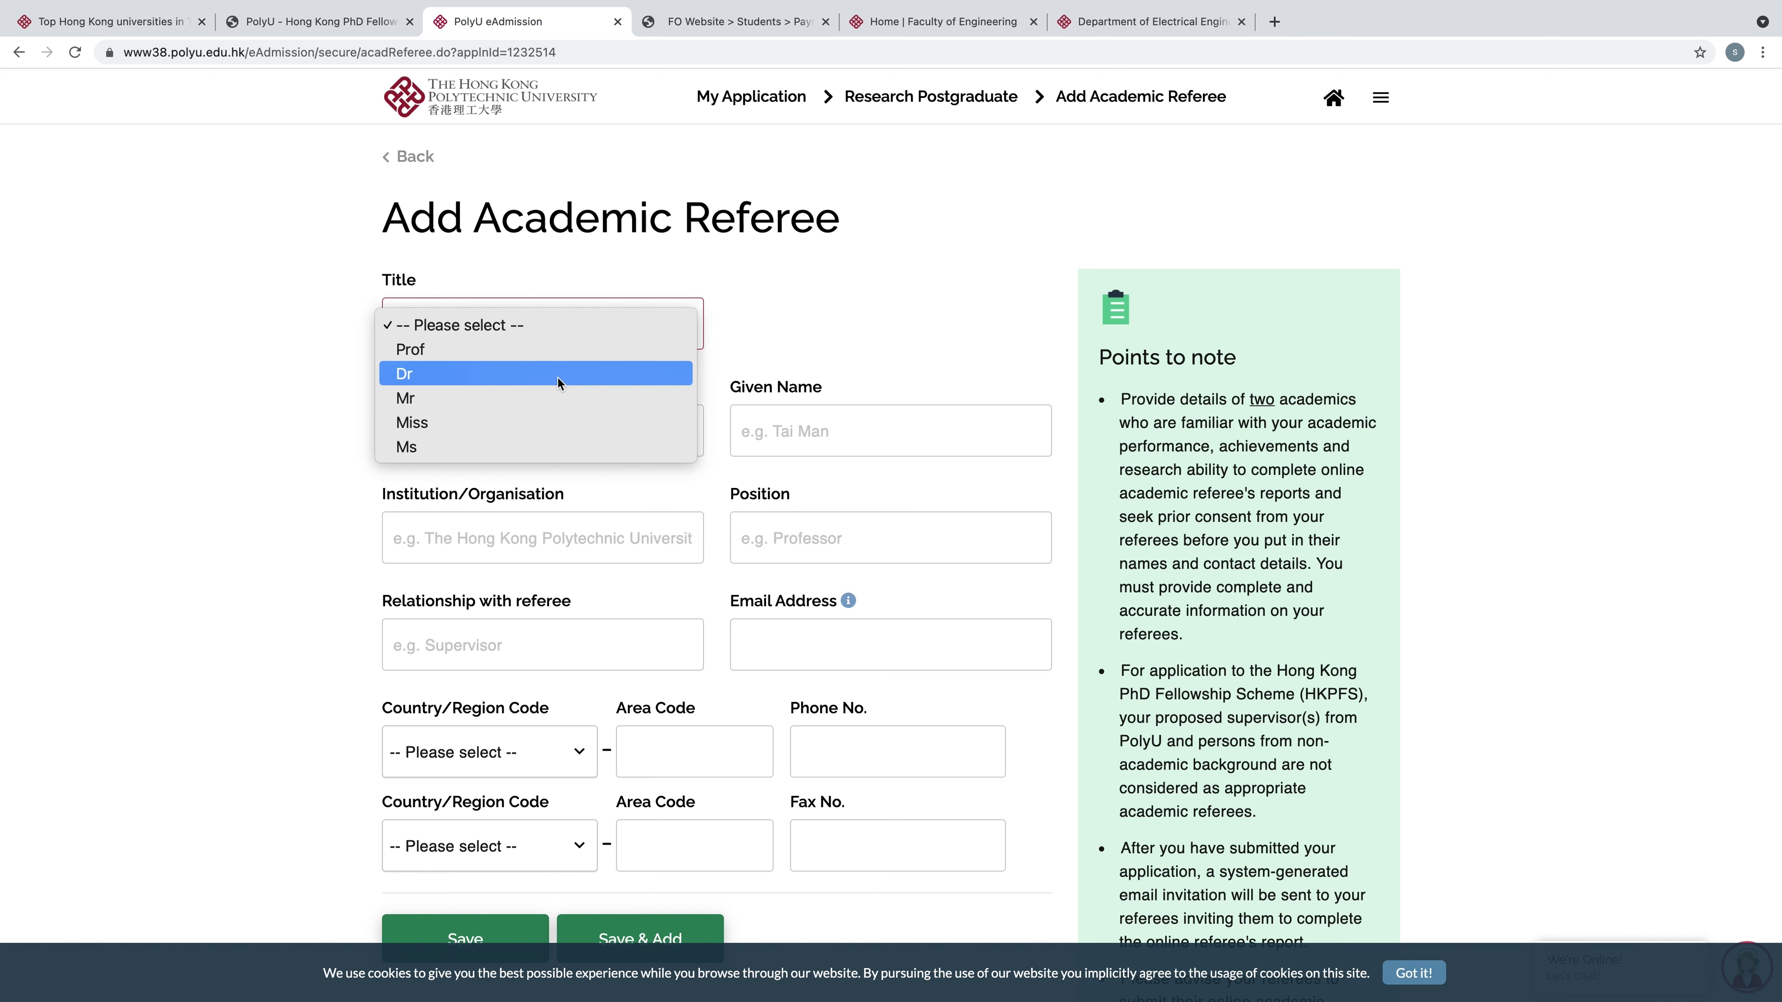
pyautogui.click(809, 348)
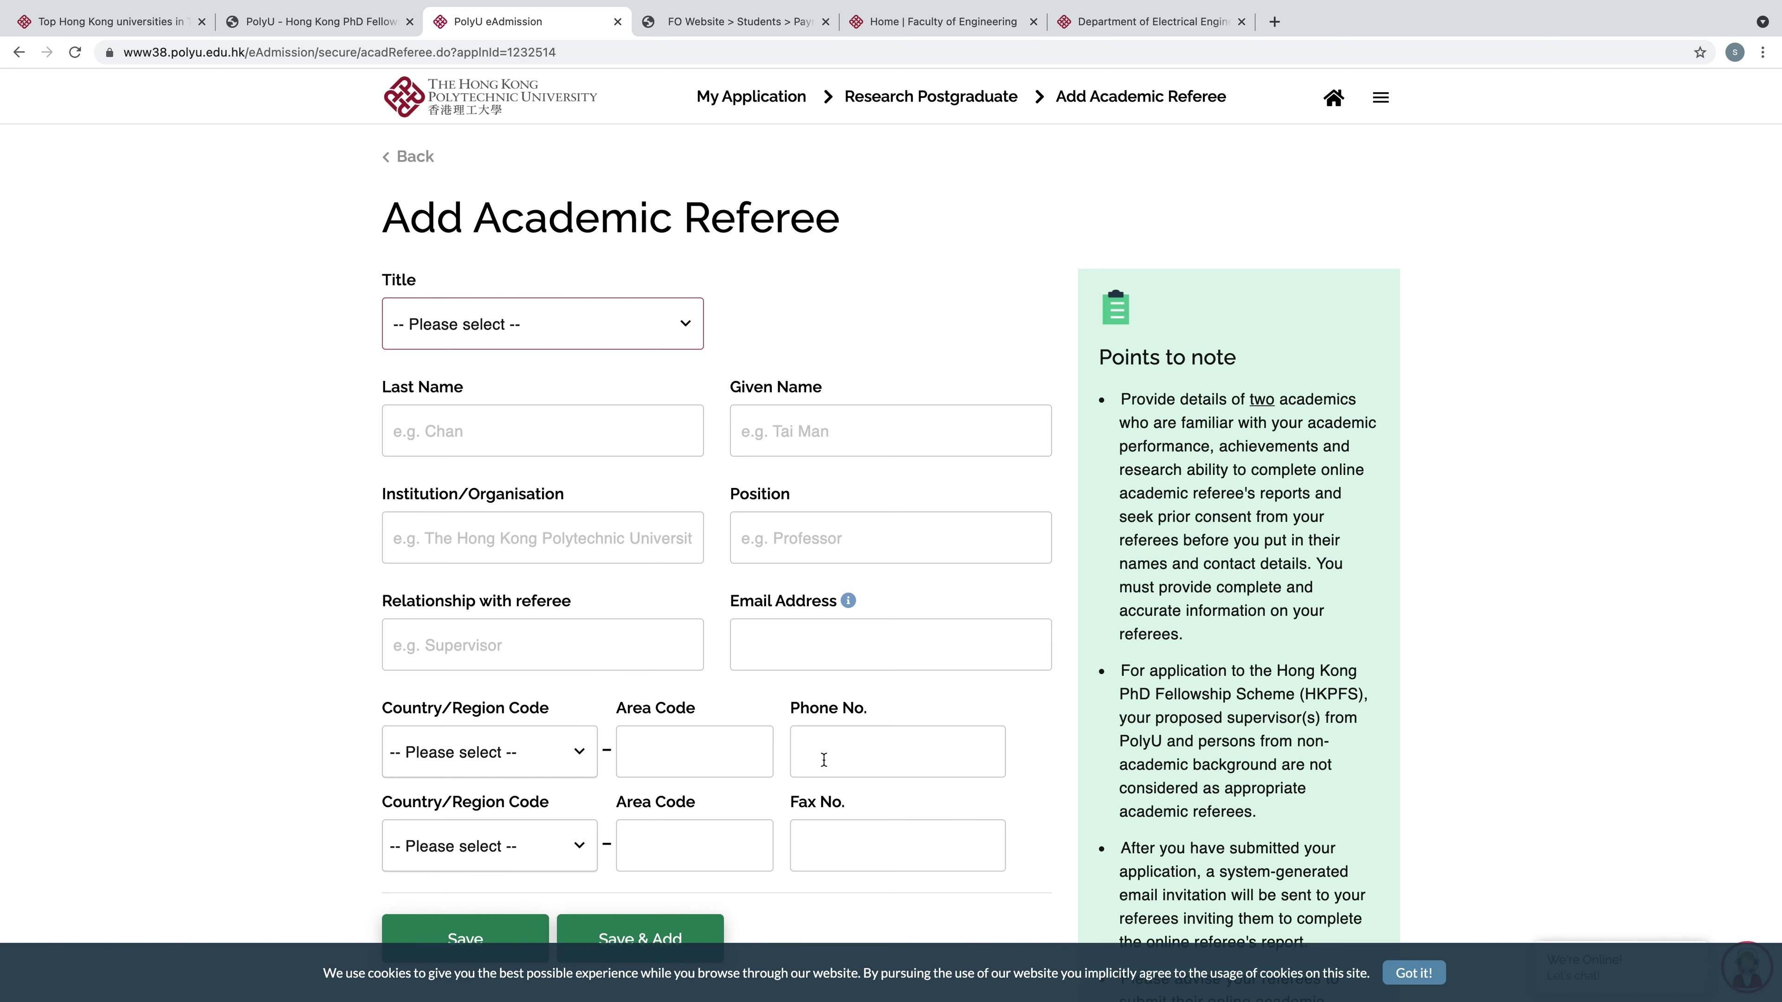
pyautogui.scroll(-2, 489, 842)
pyautogui.scroll(-2, 486, 839)
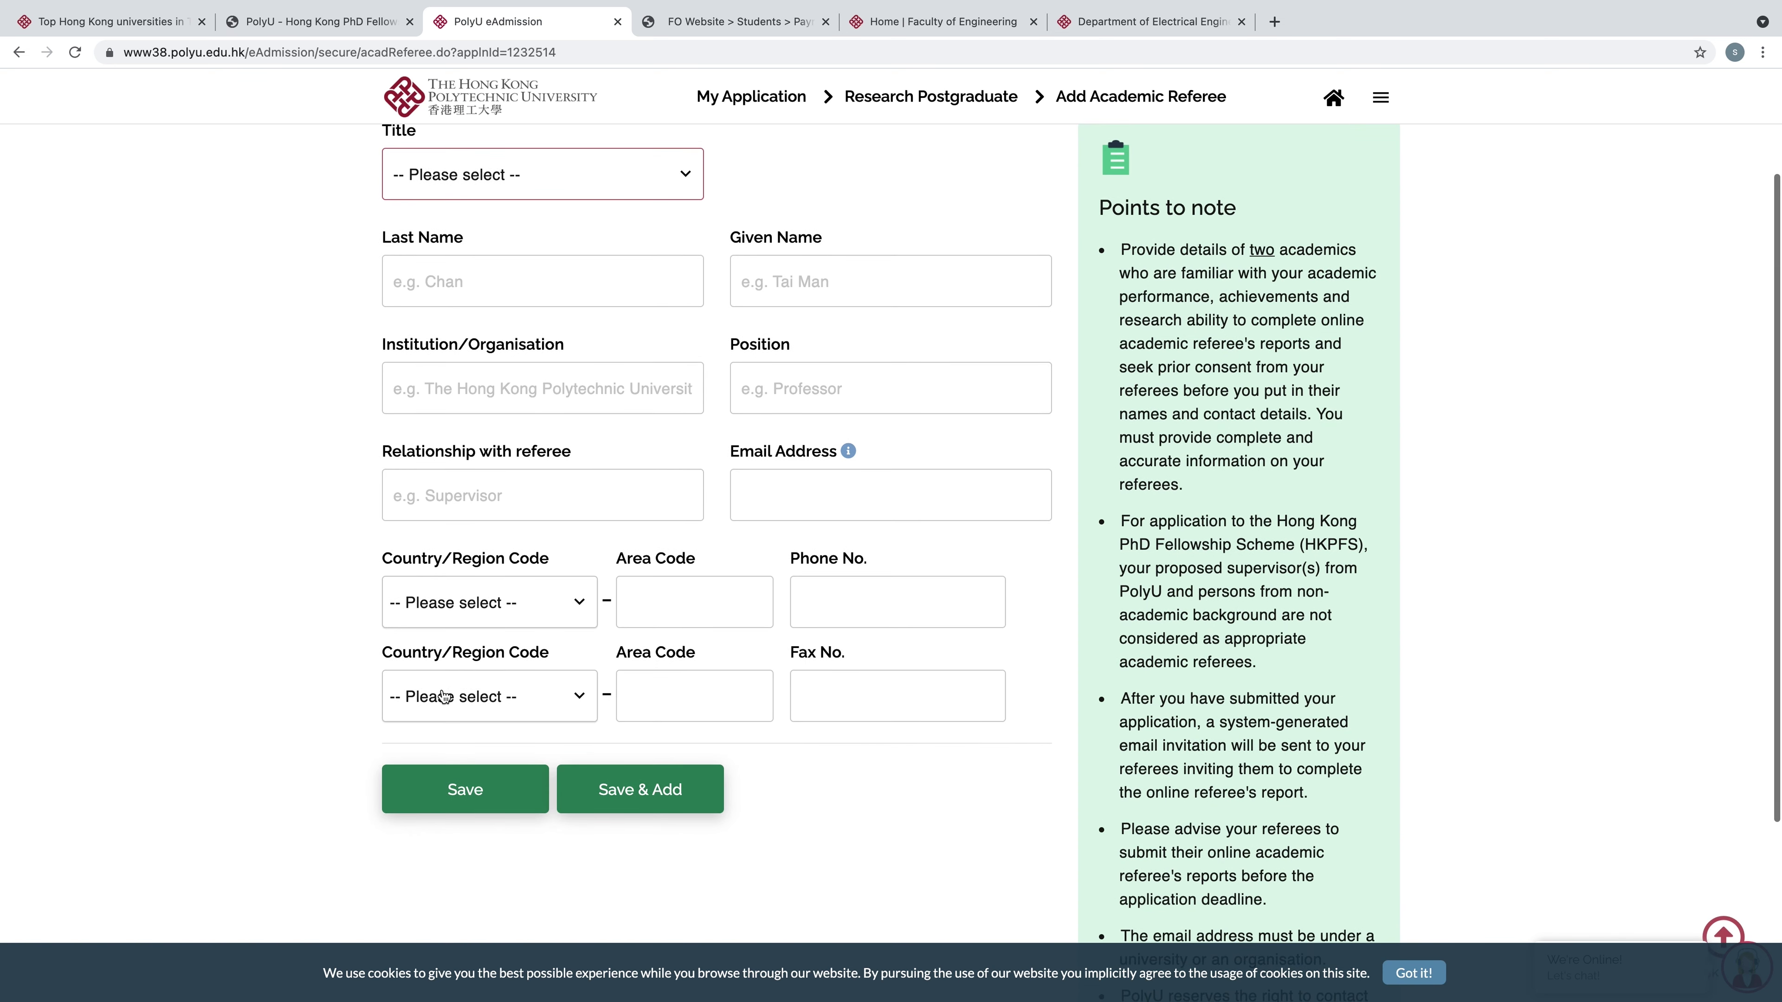
pyautogui.click(626, 792)
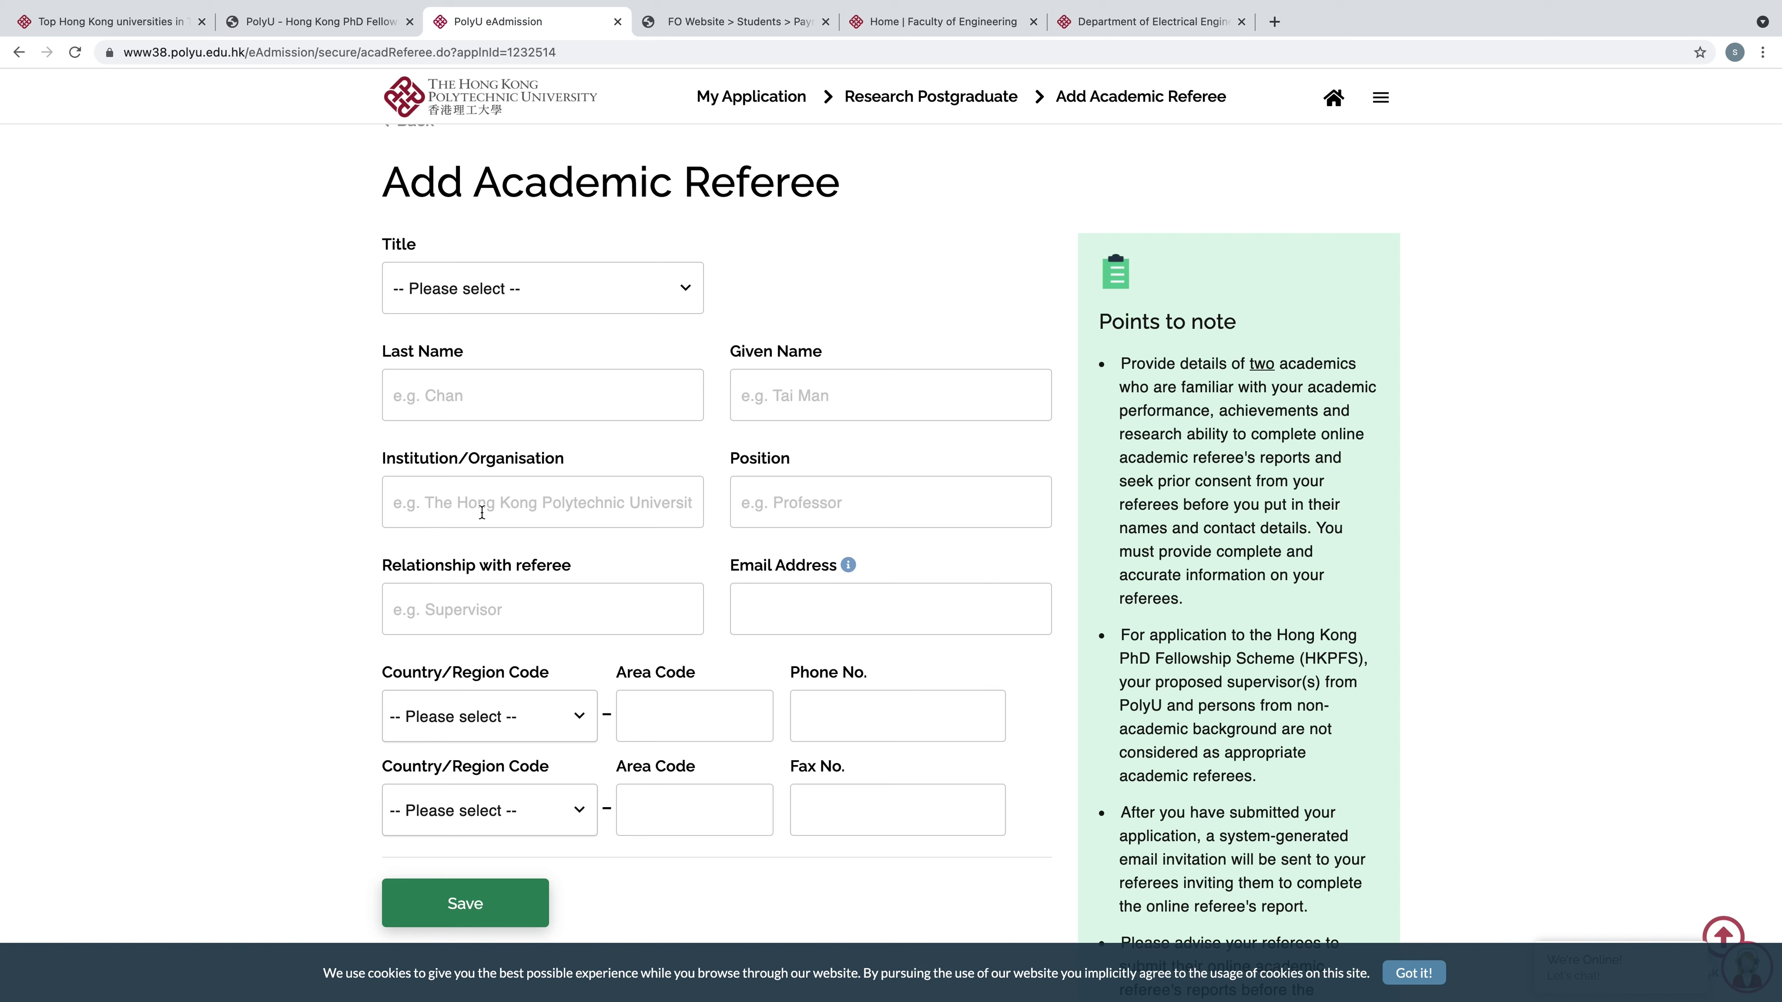
pyautogui.click(479, 886)
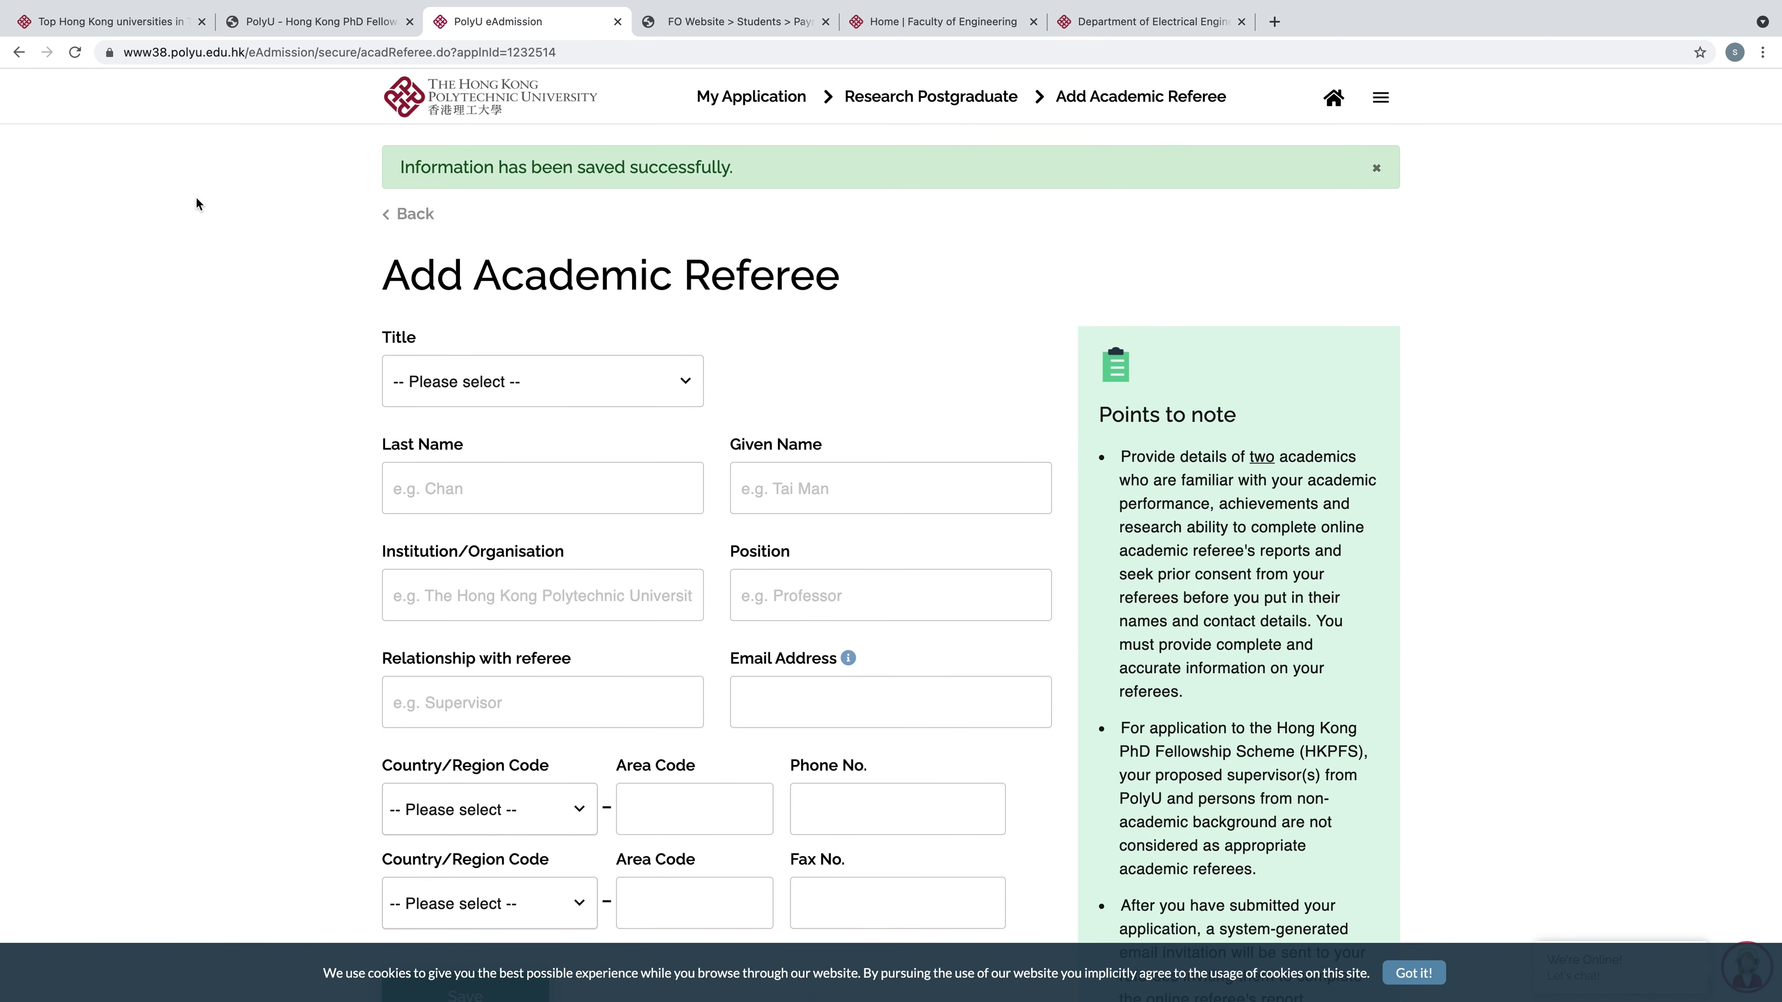
pyautogui.click(385, 222)
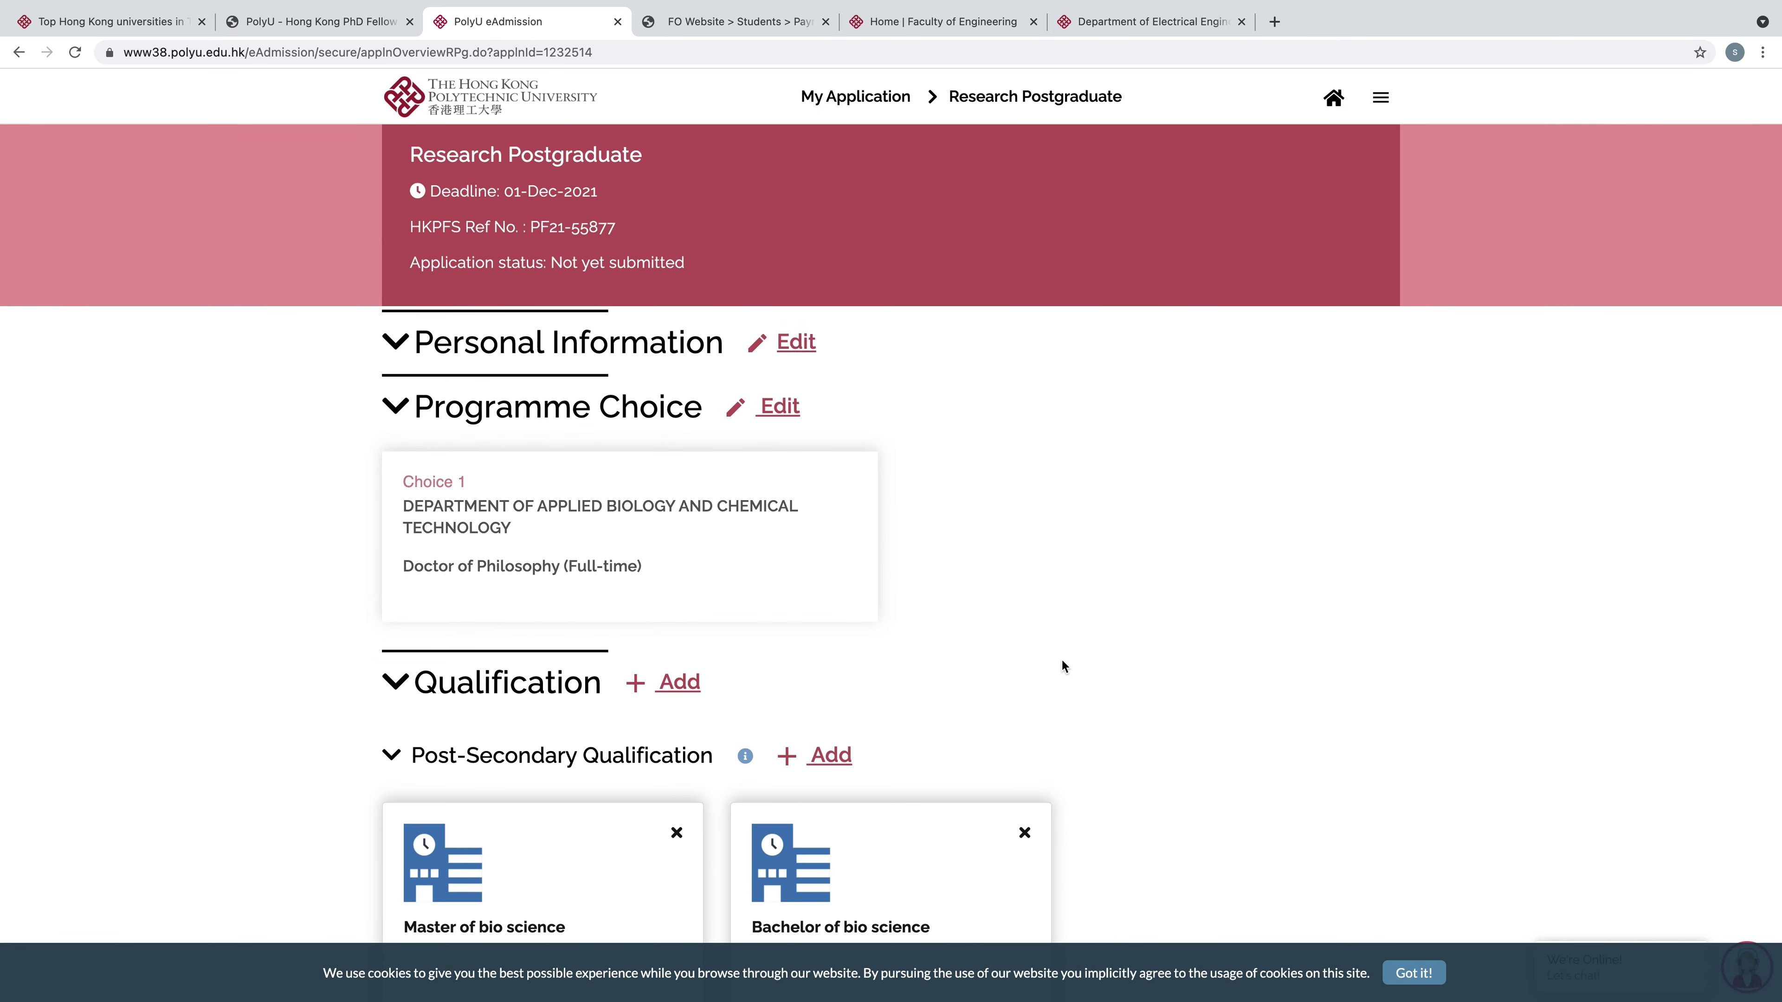
# Begin an additional document with Type of Documents set to Research Proposal
pyautogui.scroll(-10, 1062, 666)
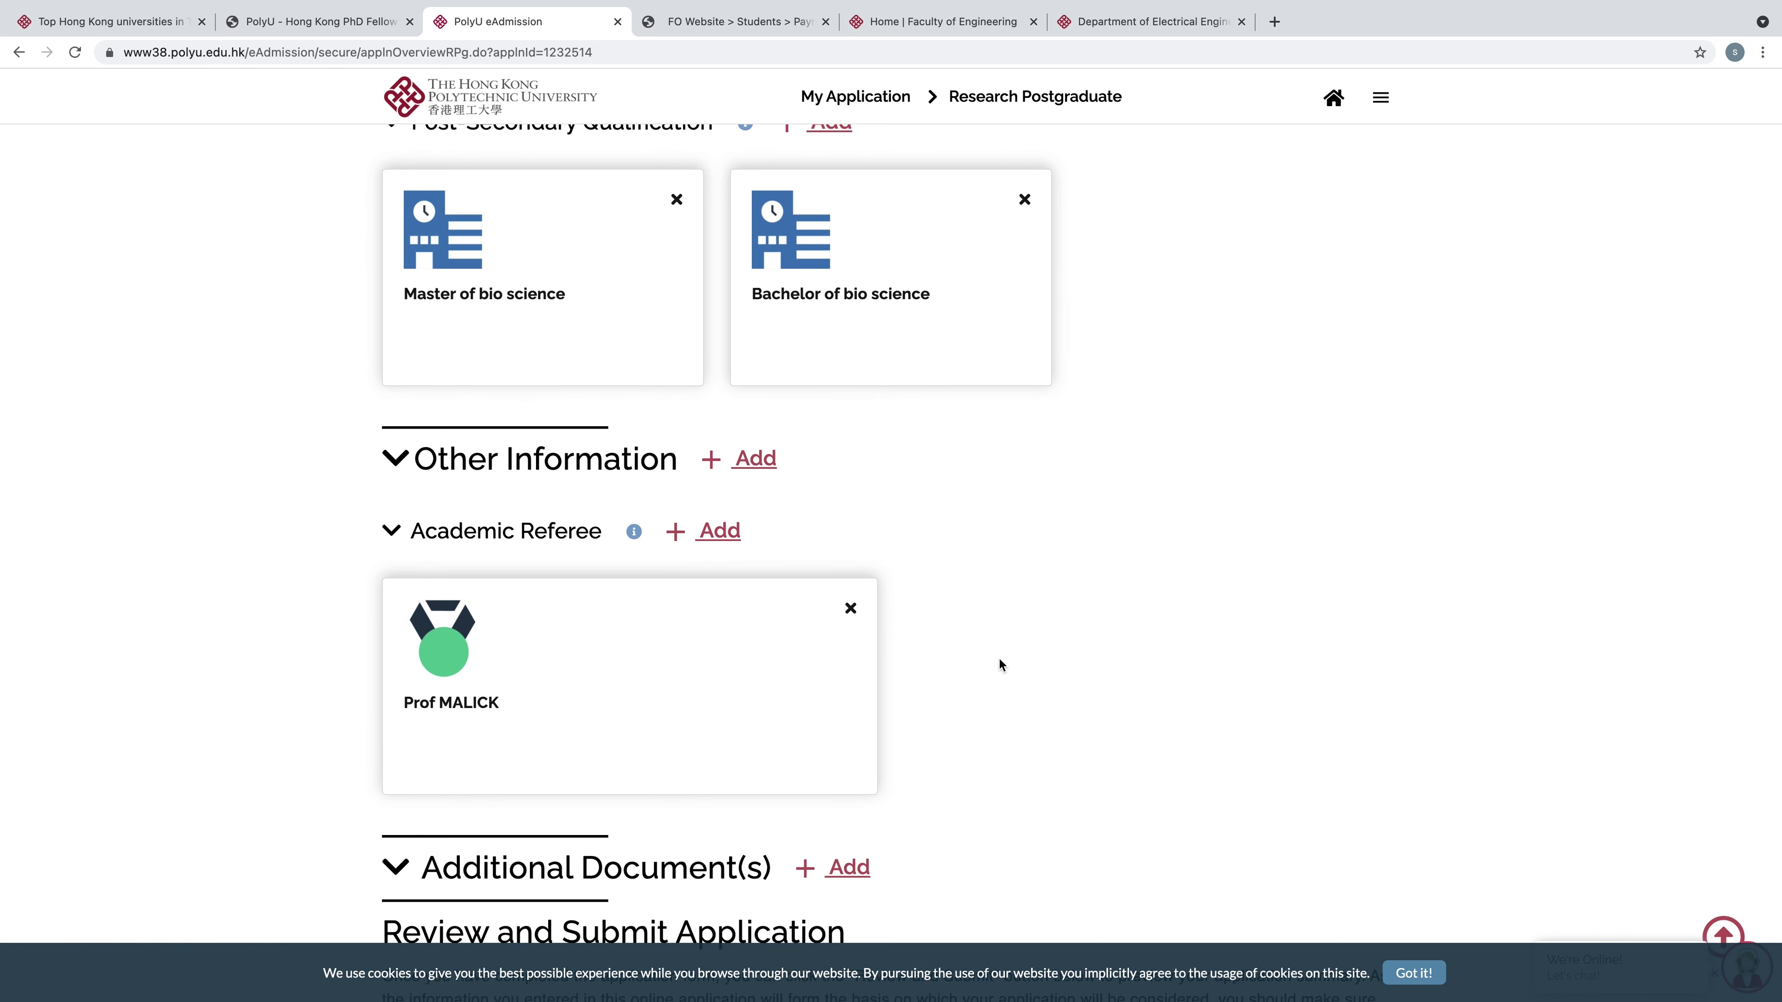
pyautogui.scroll(-4, 1000, 664)
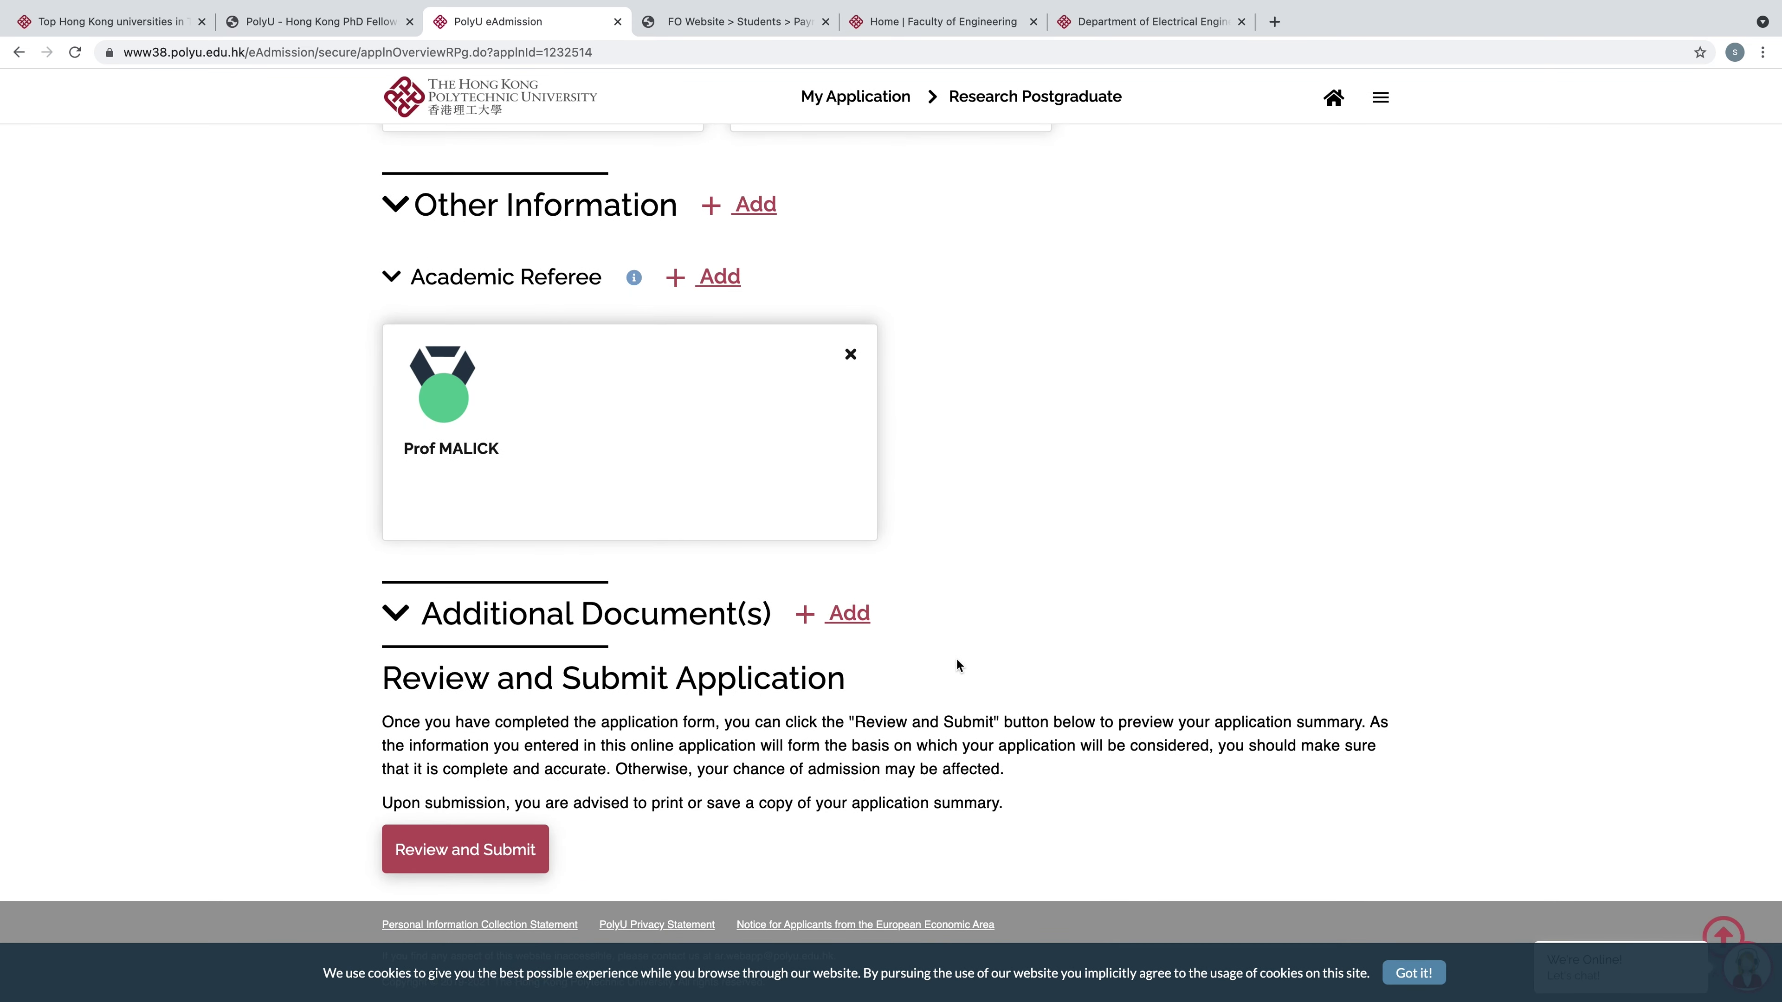
pyautogui.click(858, 621)
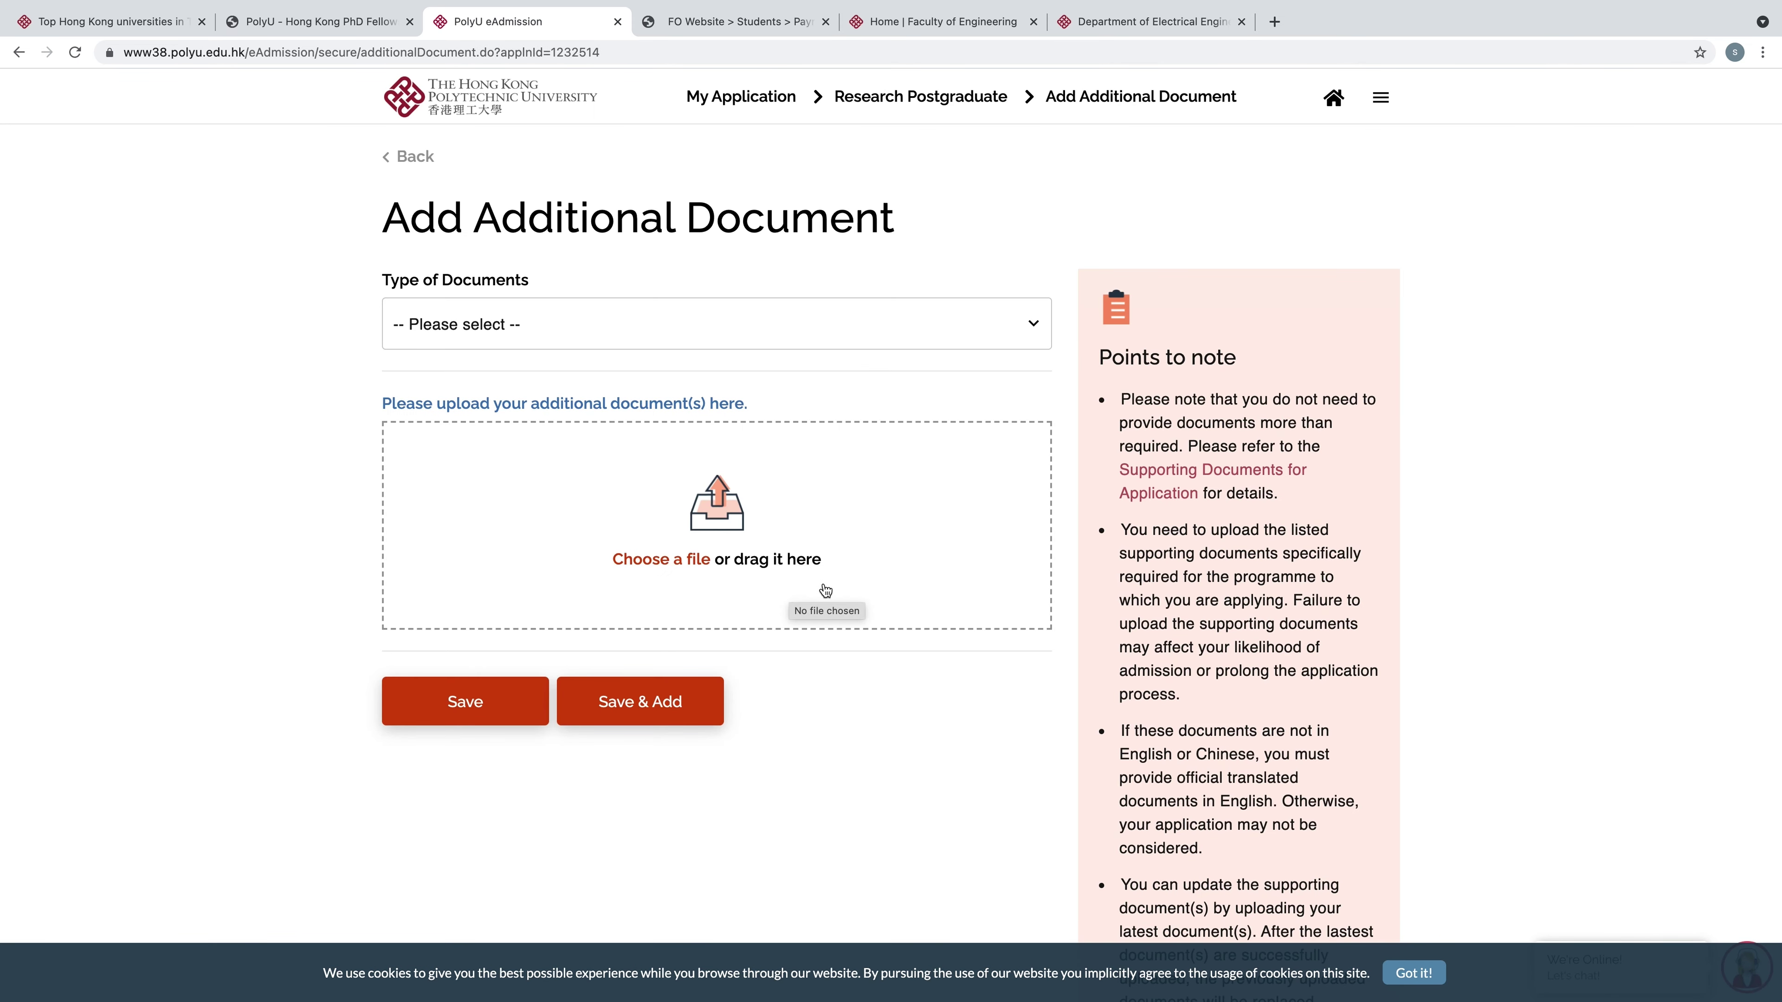
pyautogui.click(1028, 329)
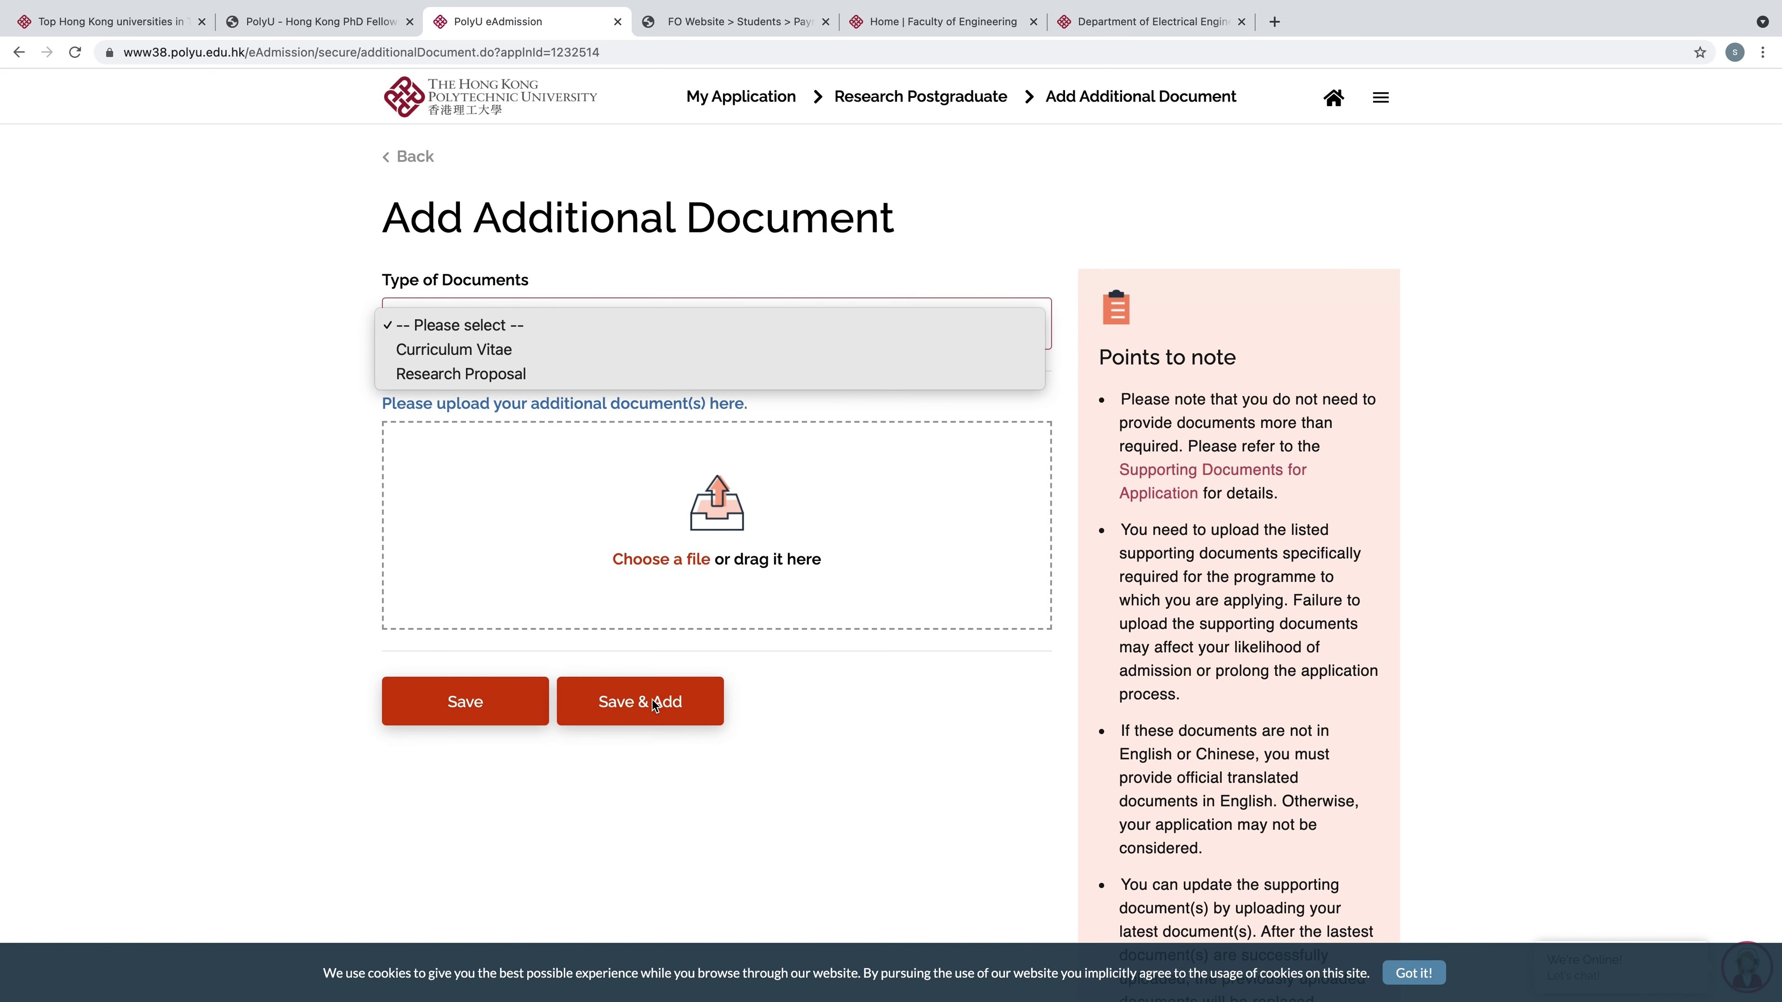
pyautogui.click(502, 374)
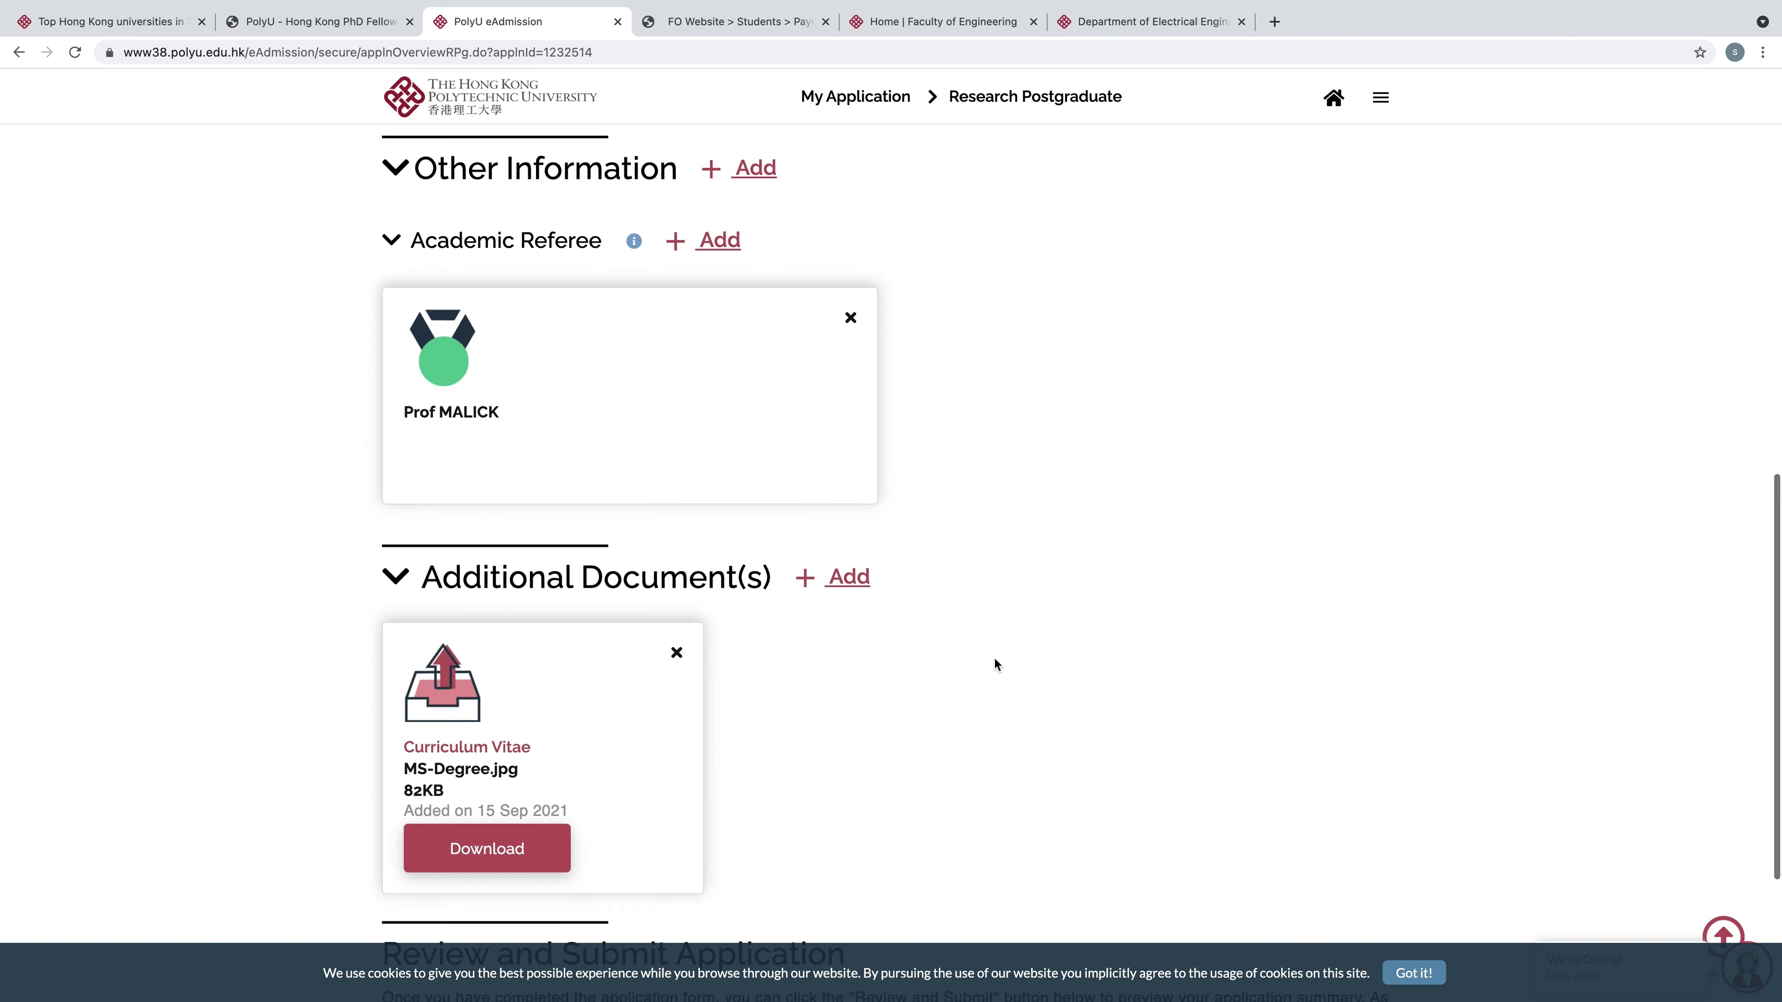
pyautogui.scroll(-2, 994, 659)
# Preview the Application Review summary with CV and degrees, then return to the unsubmitted overview
pyautogui.scroll(-2, 994, 658)
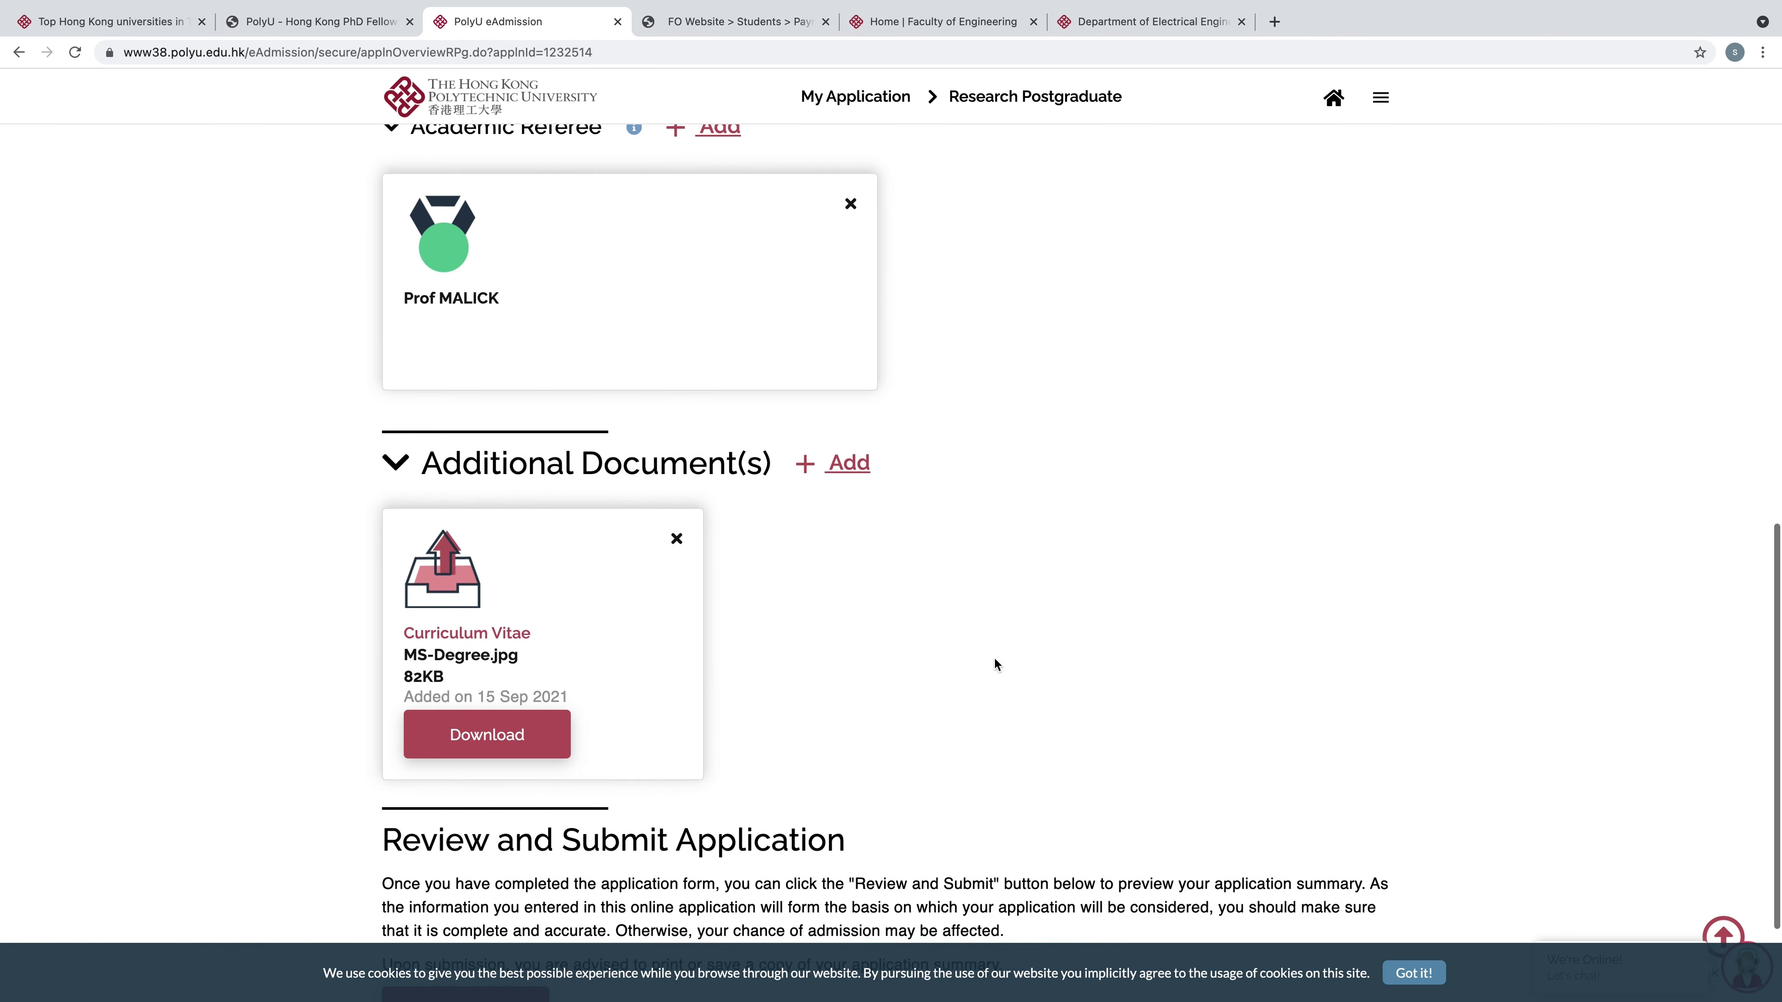
pyautogui.scroll(-2, 994, 660)
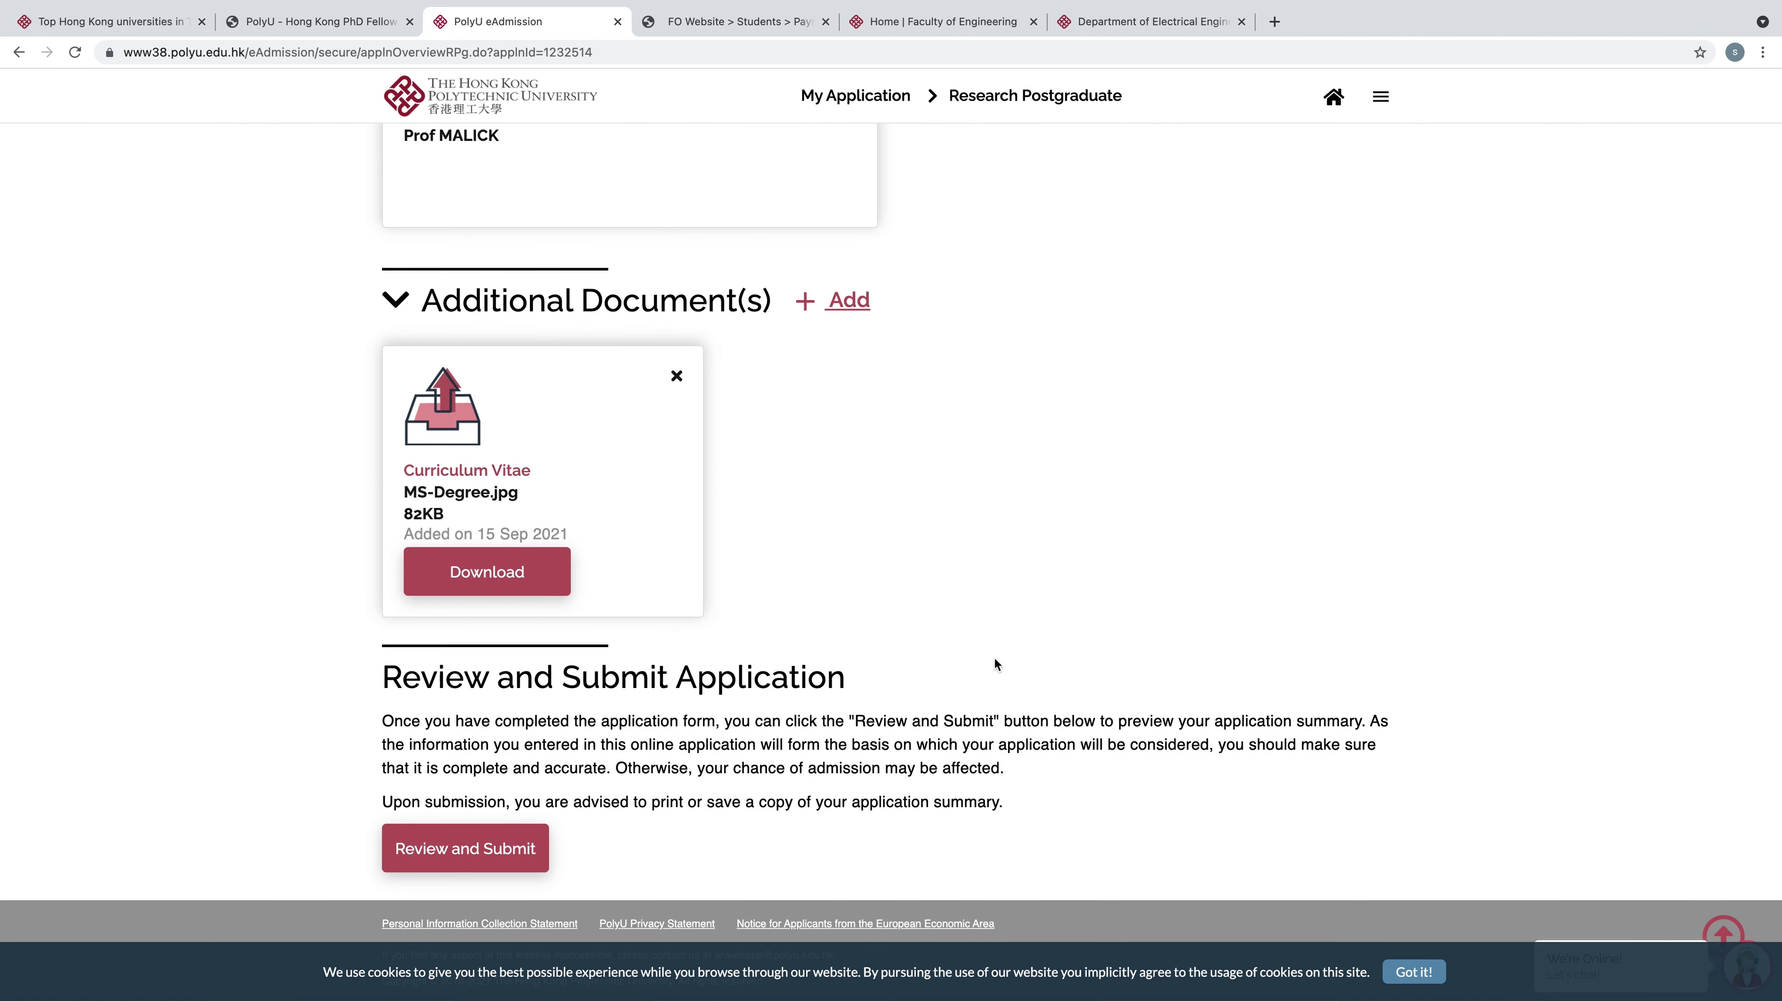
pyautogui.scroll(15, 995, 663)
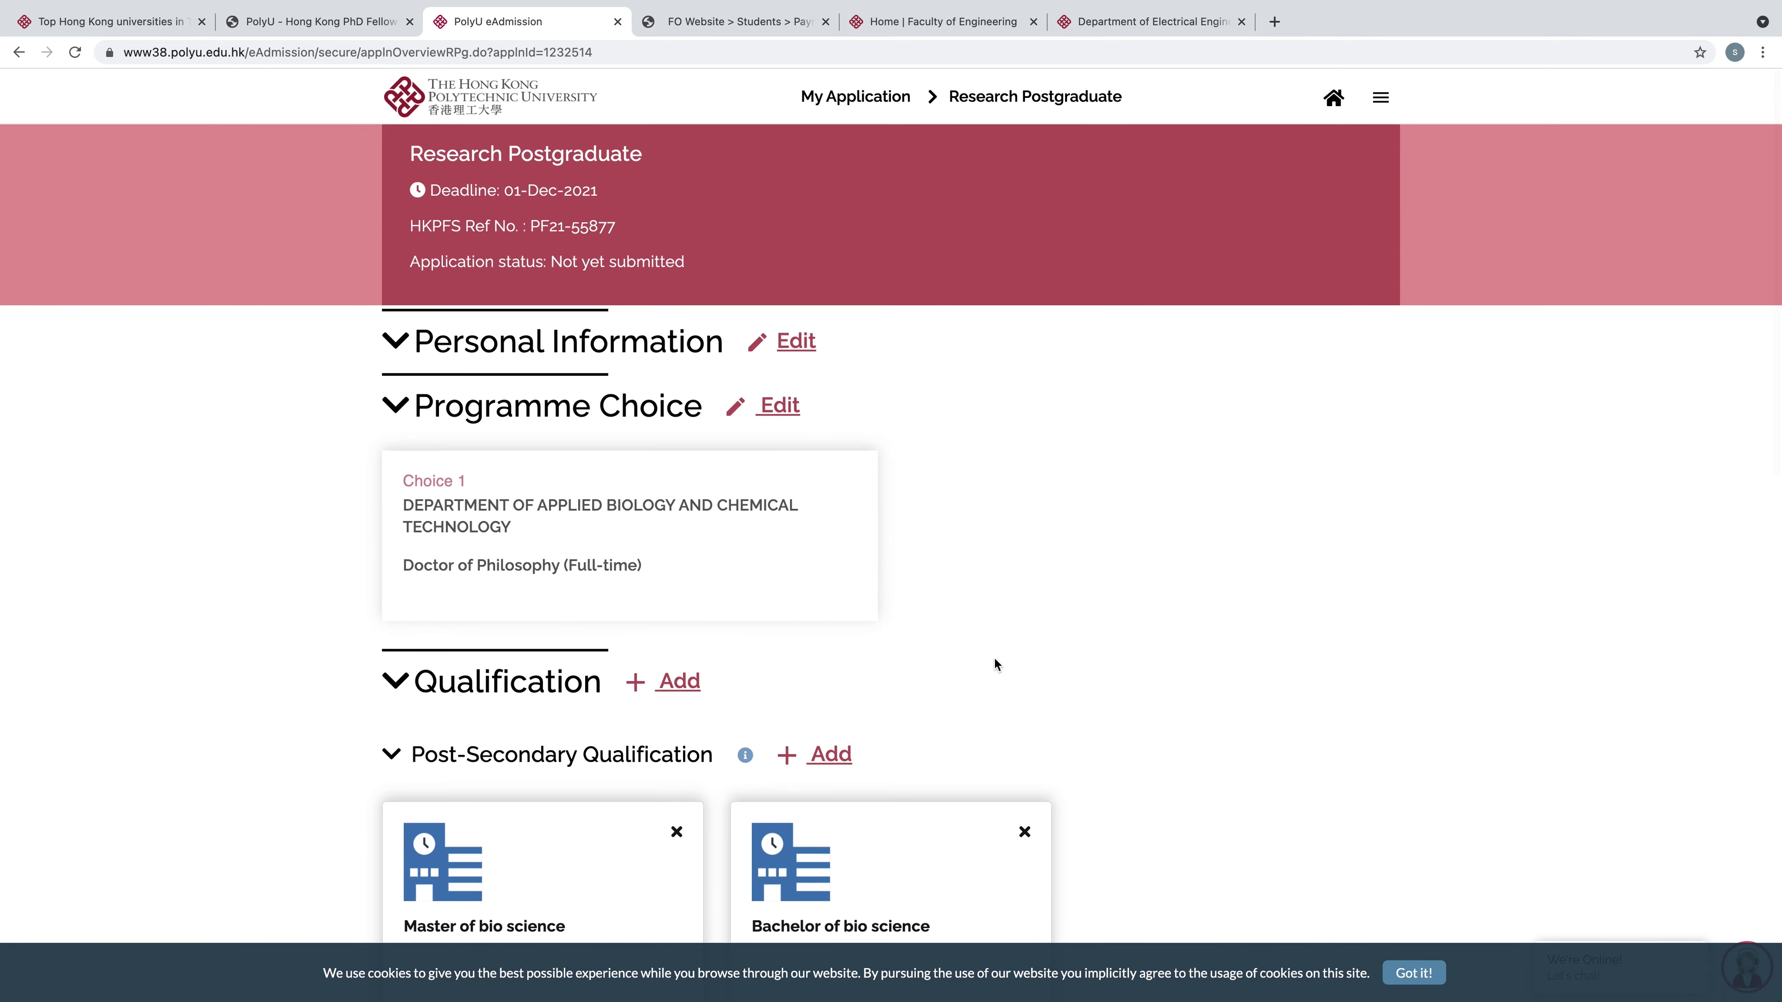
pyautogui.scroll(-15, 994, 660)
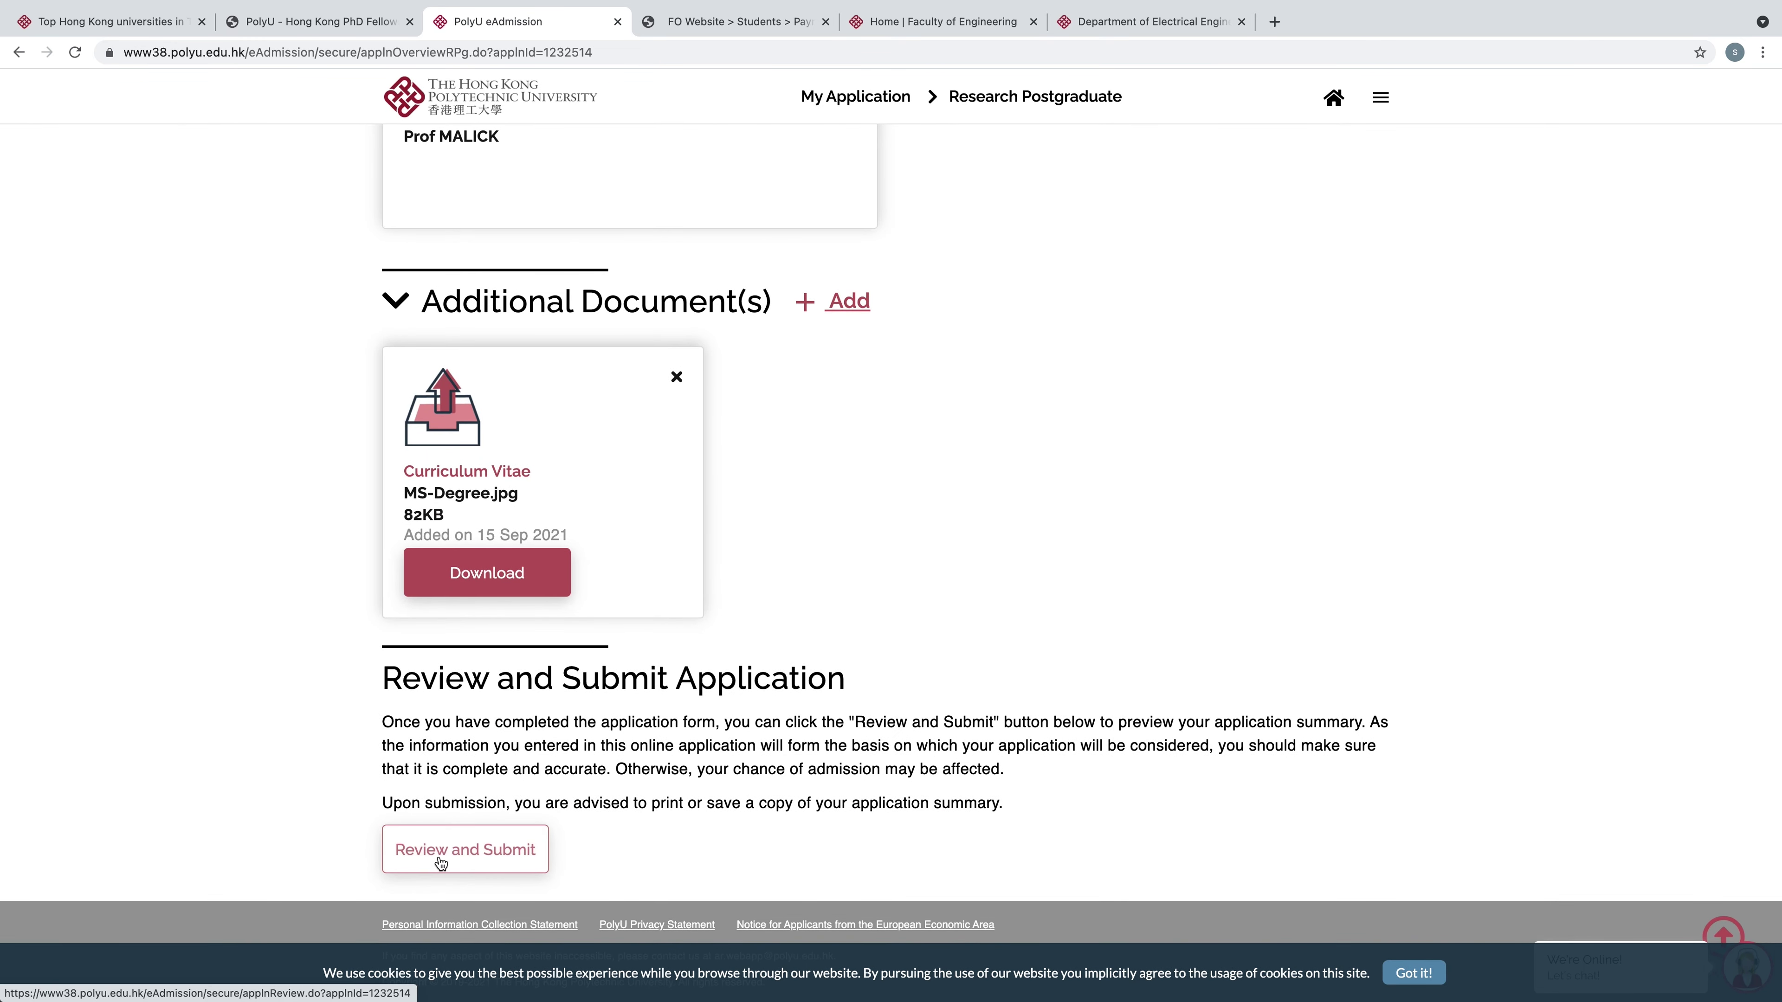
pyautogui.click(481, 861)
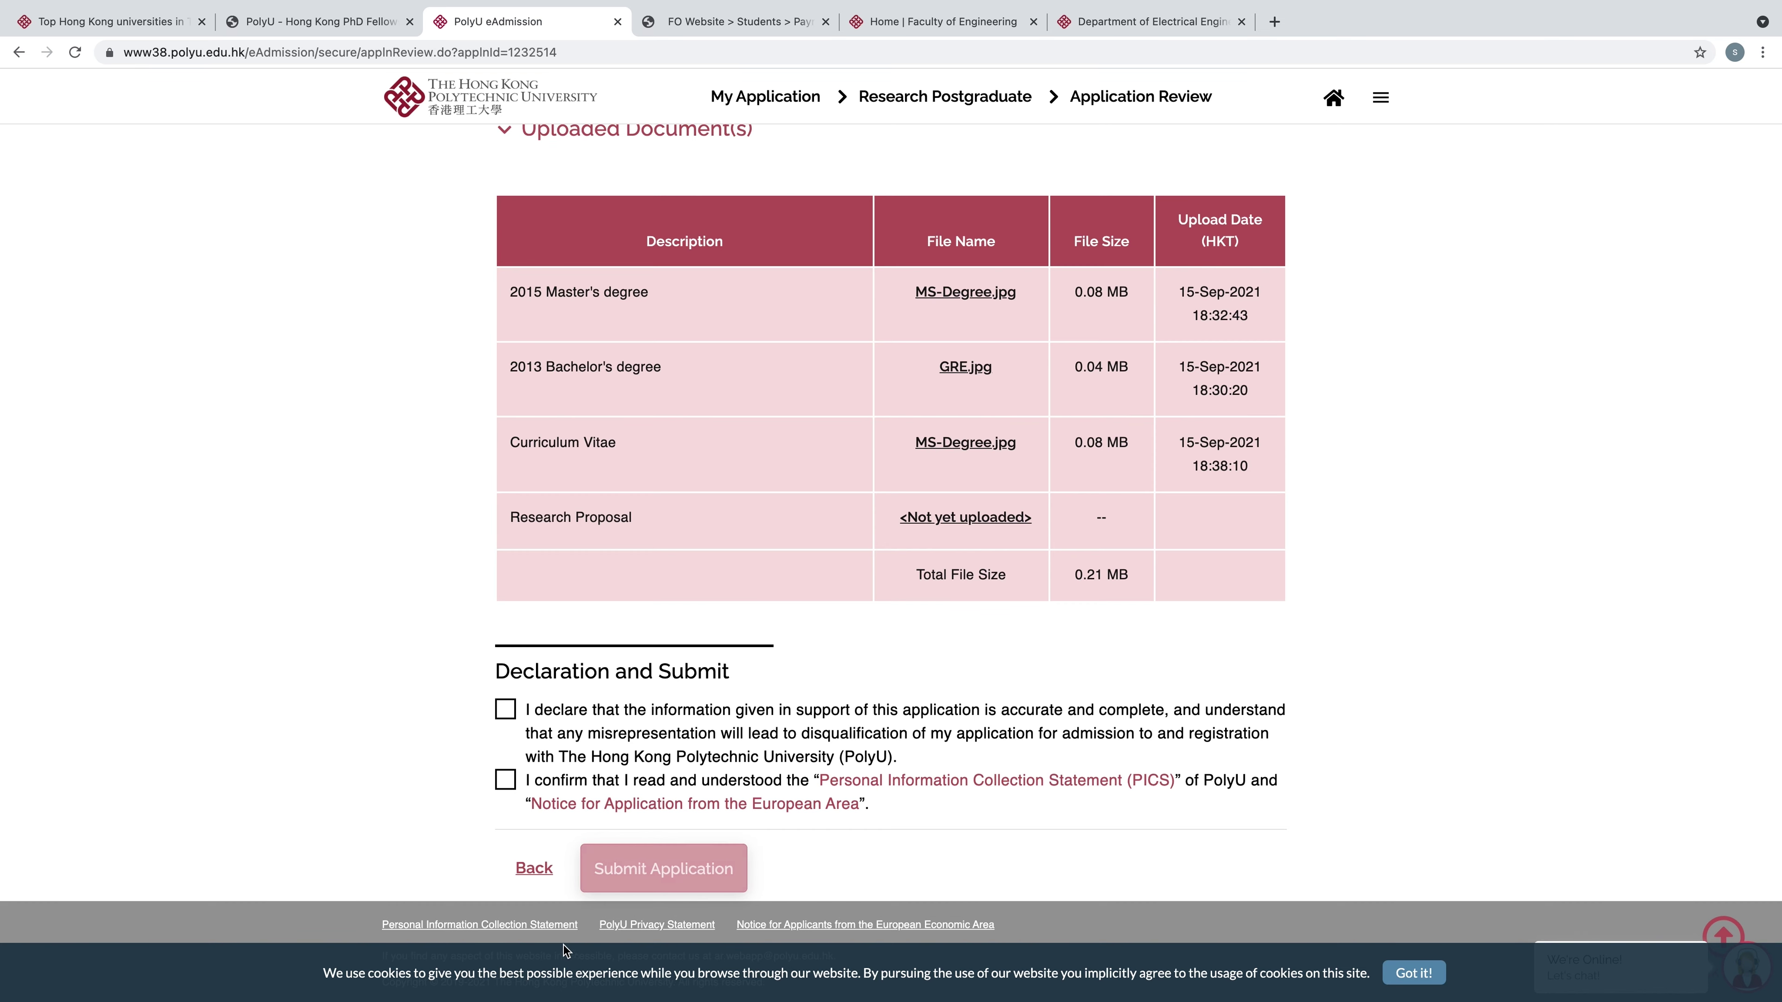
pyautogui.click(534, 868)
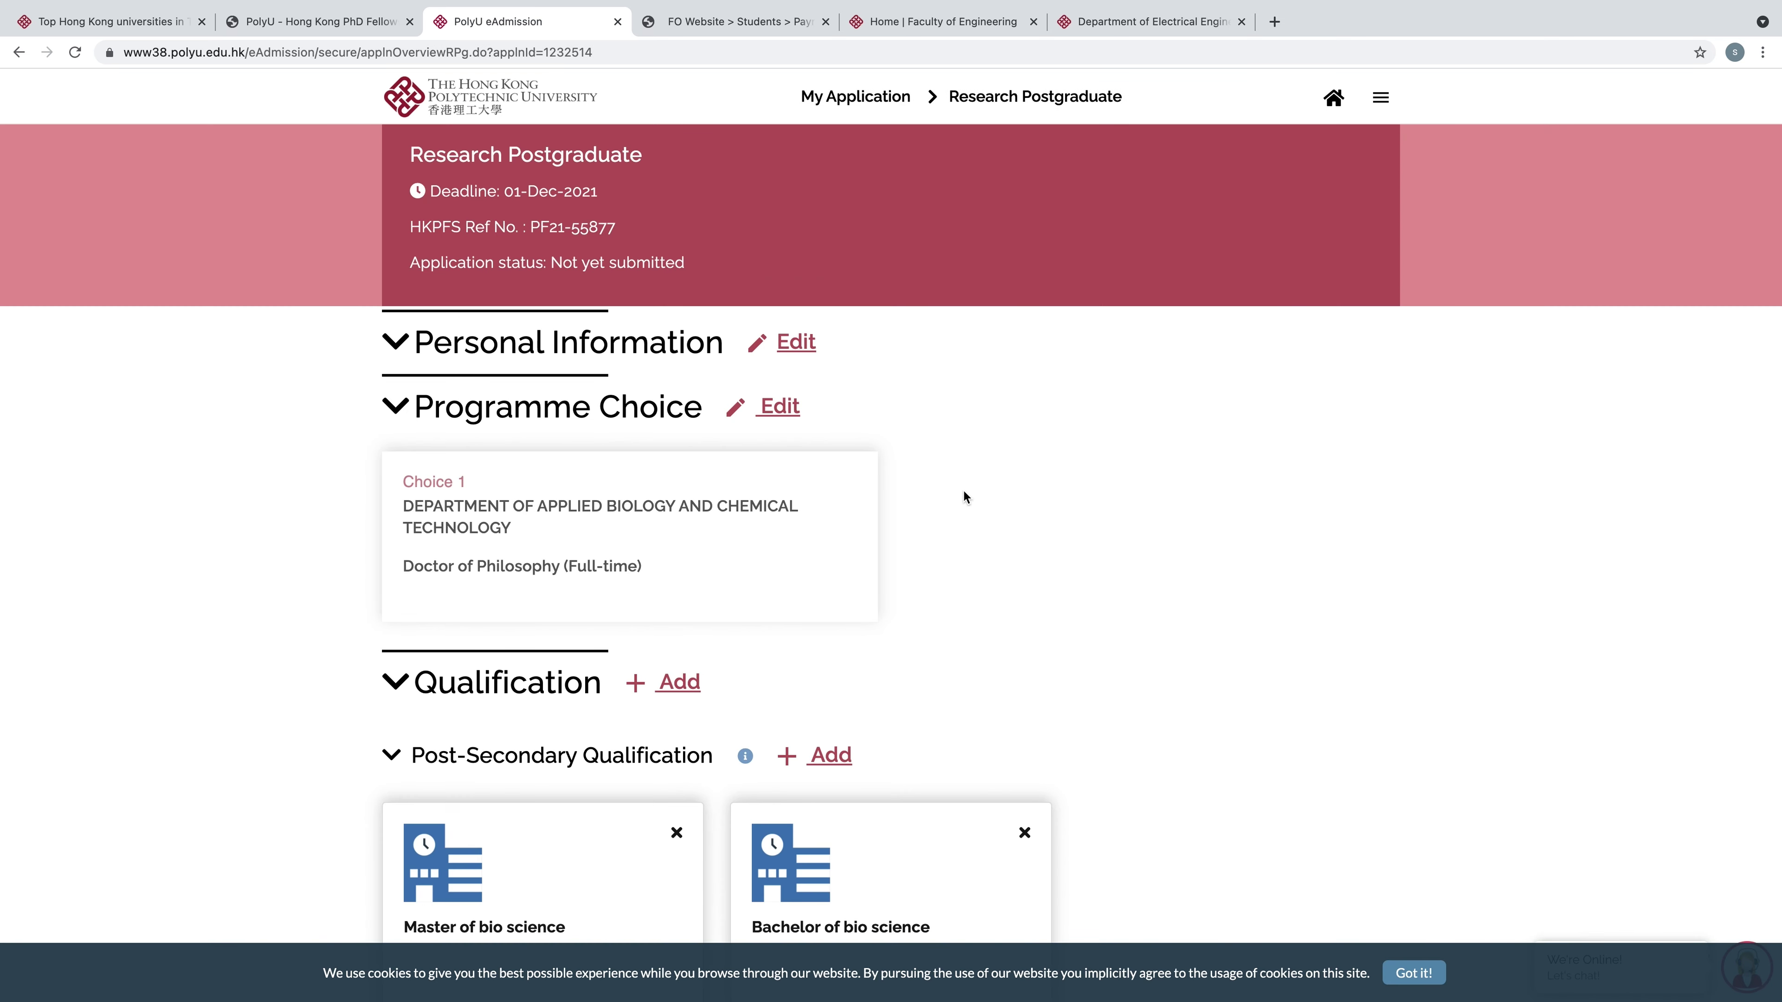